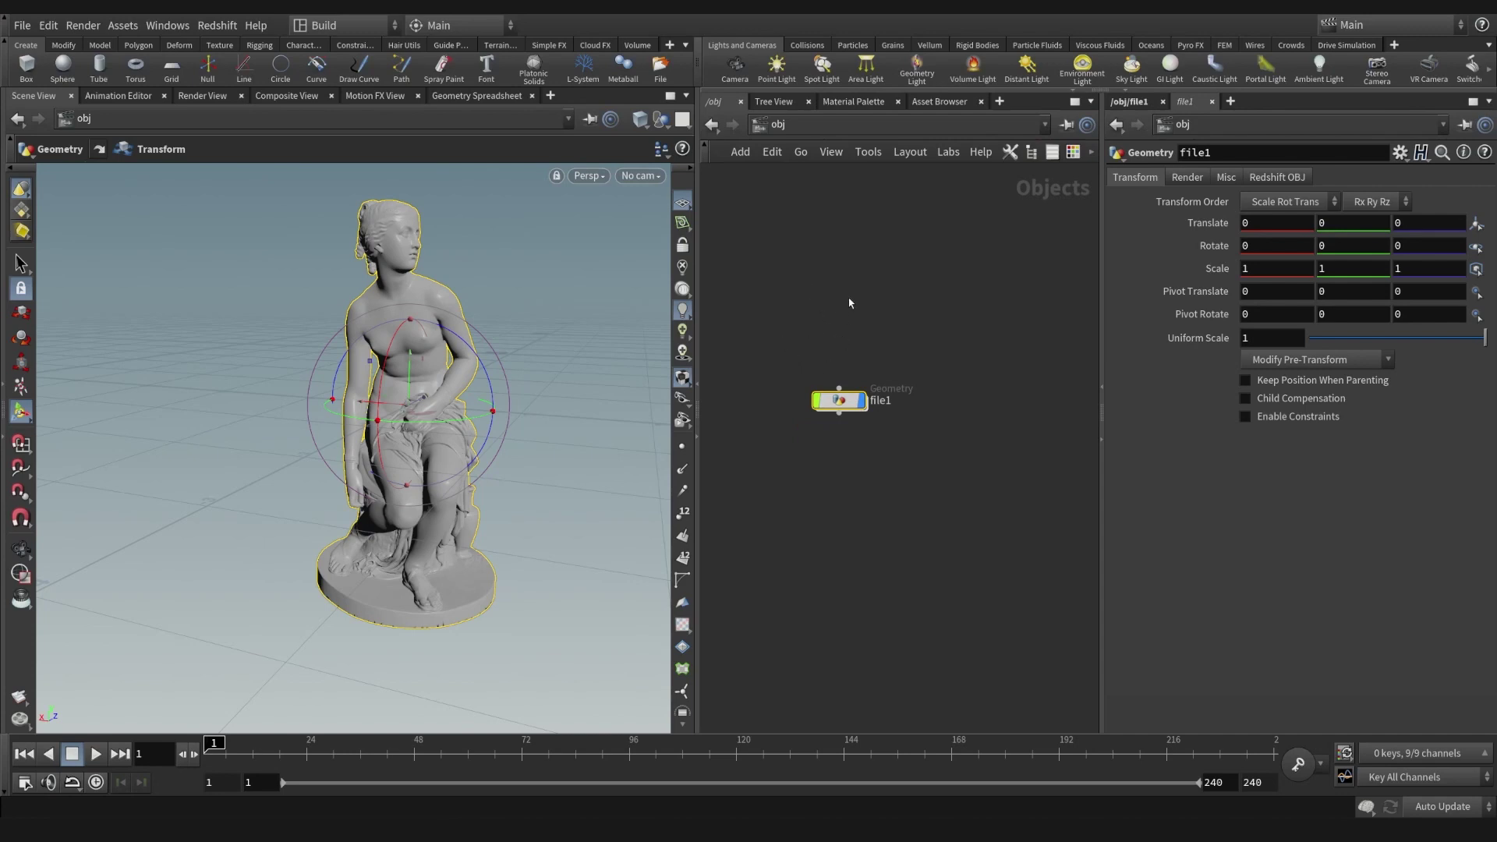
Enter the file1 geometry object's network and examine the imported statue model.
{"action": "middle_click_drag", "start_coordinate": [856, 357], "coordinate": [849, 303]}
{"action": "left_click", "coordinate": [865, 275]}
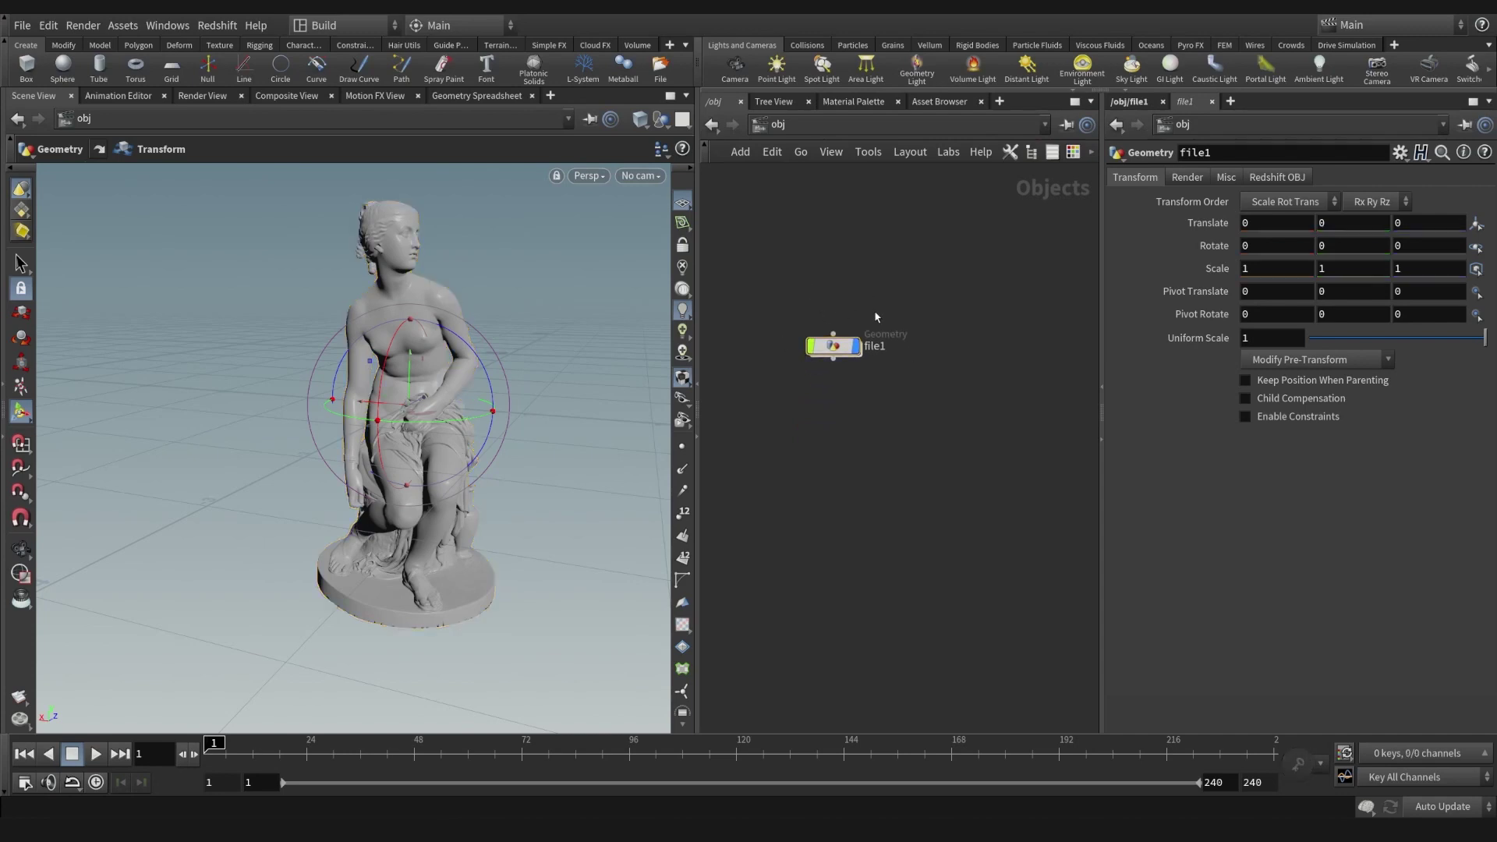
{"action": "double_click", "coordinate": [833, 346]}
{"action": "middle_click_drag", "start_coordinate": [853, 404], "coordinate": [755, 417]}
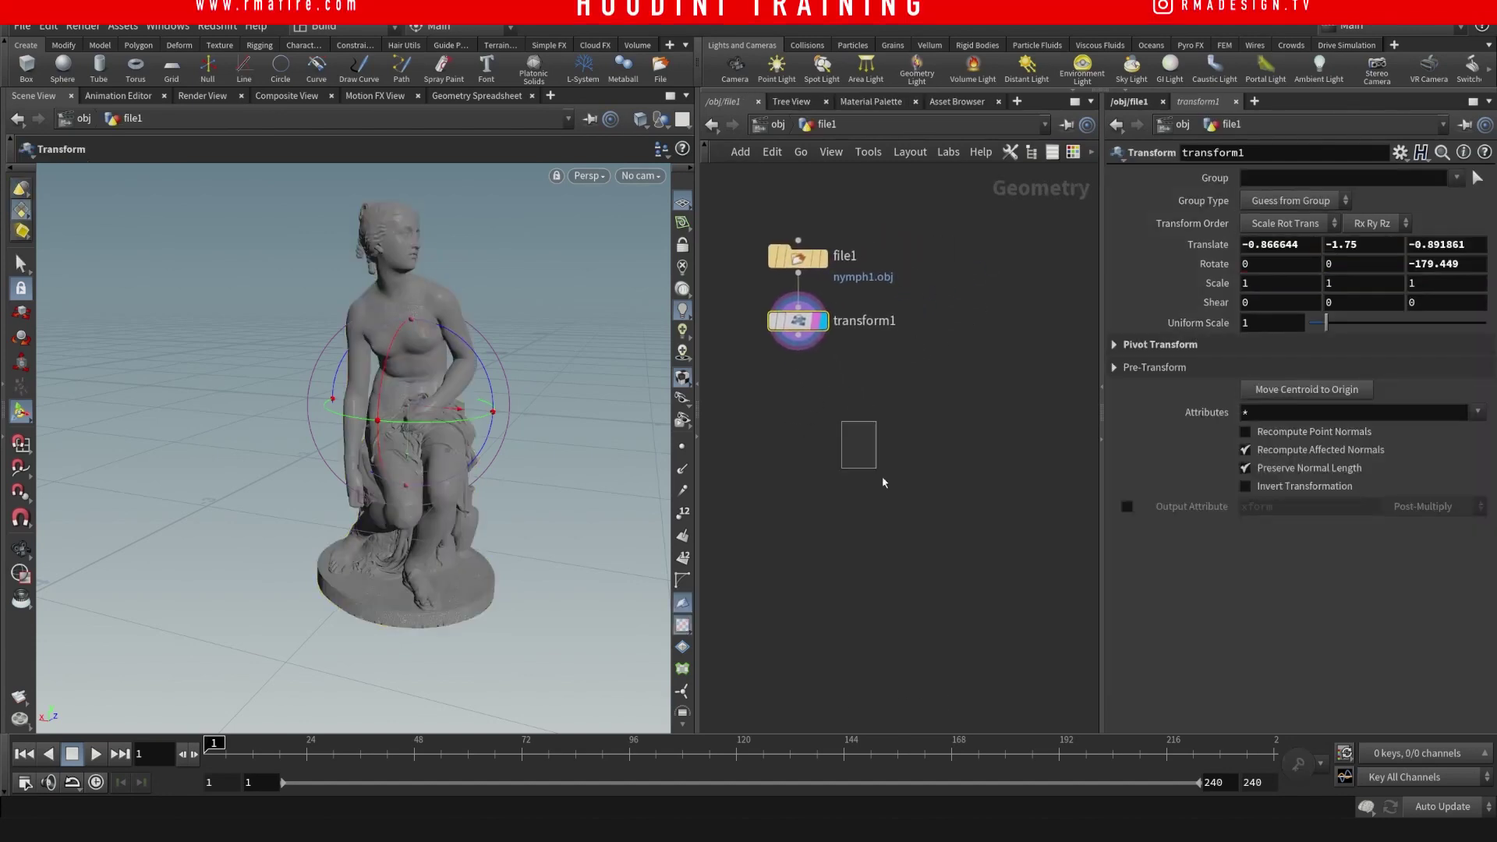
{"action": "right_click_drag", "start_coordinate": [609, 531], "coordinate": [434, 439], "text": "alt"}
{"action": "left_click_drag", "start_coordinate": [434, 439], "coordinate": [484, 437], "text": "alt"}
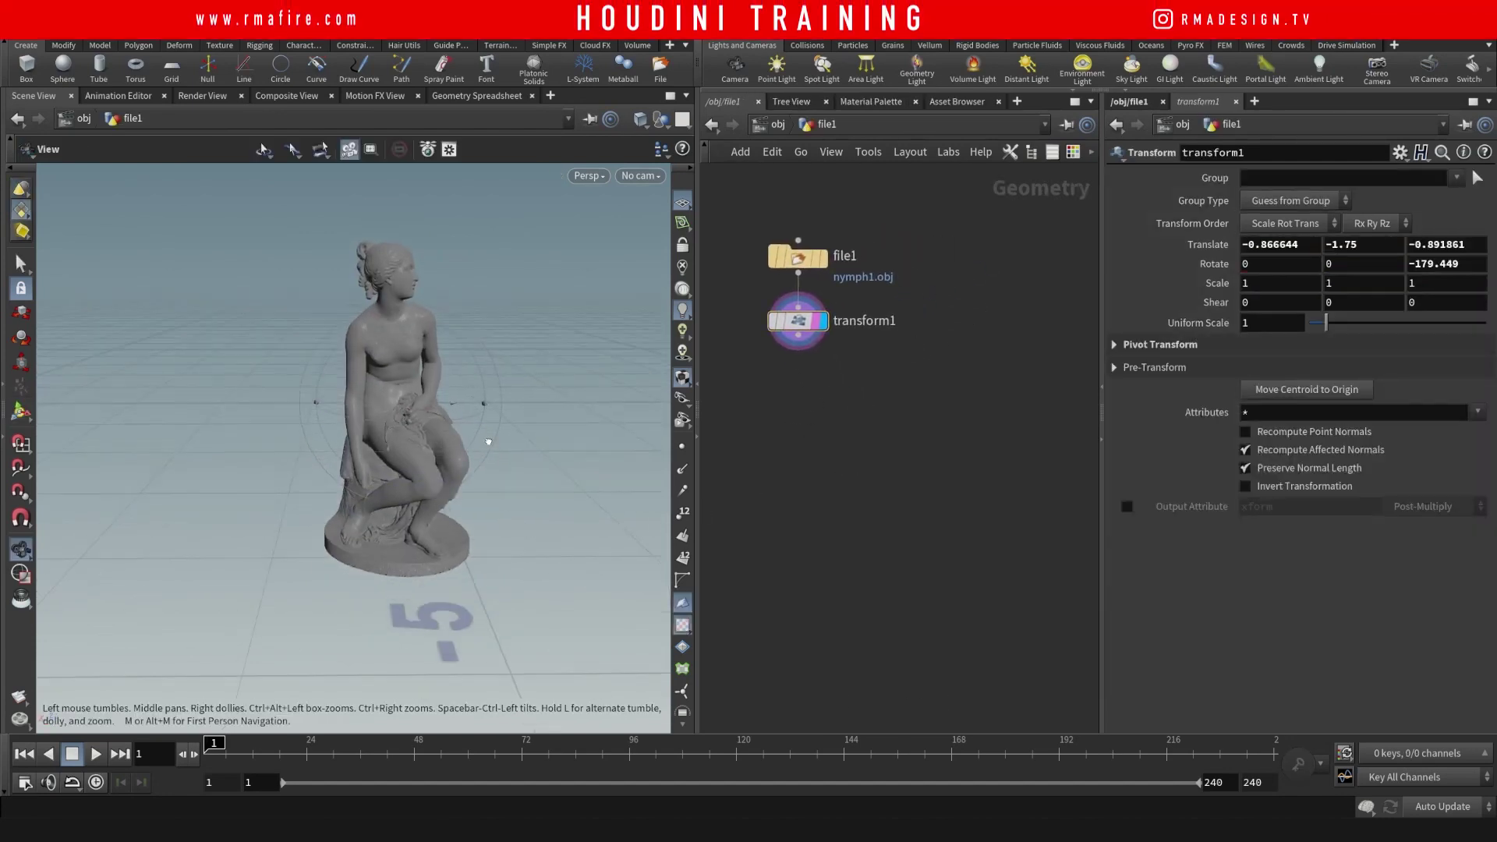
{"action": "right_click_drag", "start_coordinate": [452, 407], "coordinate": [470, 357], "text": "alt"}
{"action": "left_click_drag", "start_coordinate": [469, 357], "coordinate": [437, 327]}
{"action": "key", "text": "Return"}
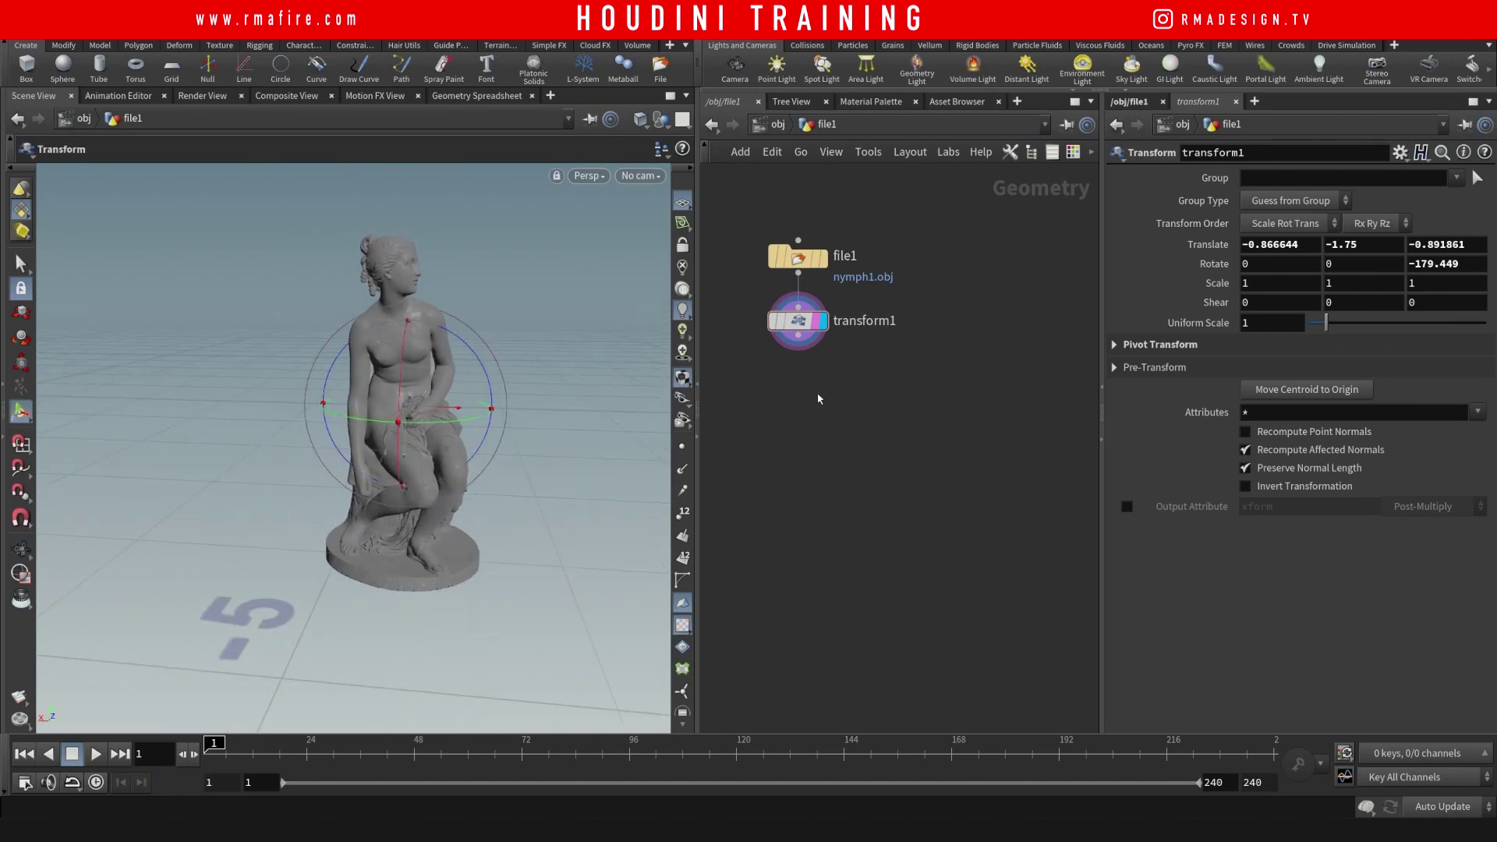
Add an RBD Material Fracture node, feed transform1's output into its first input and display it.
{"action": "middle_click_drag", "start_coordinate": [853, 418], "coordinate": [877, 411]}
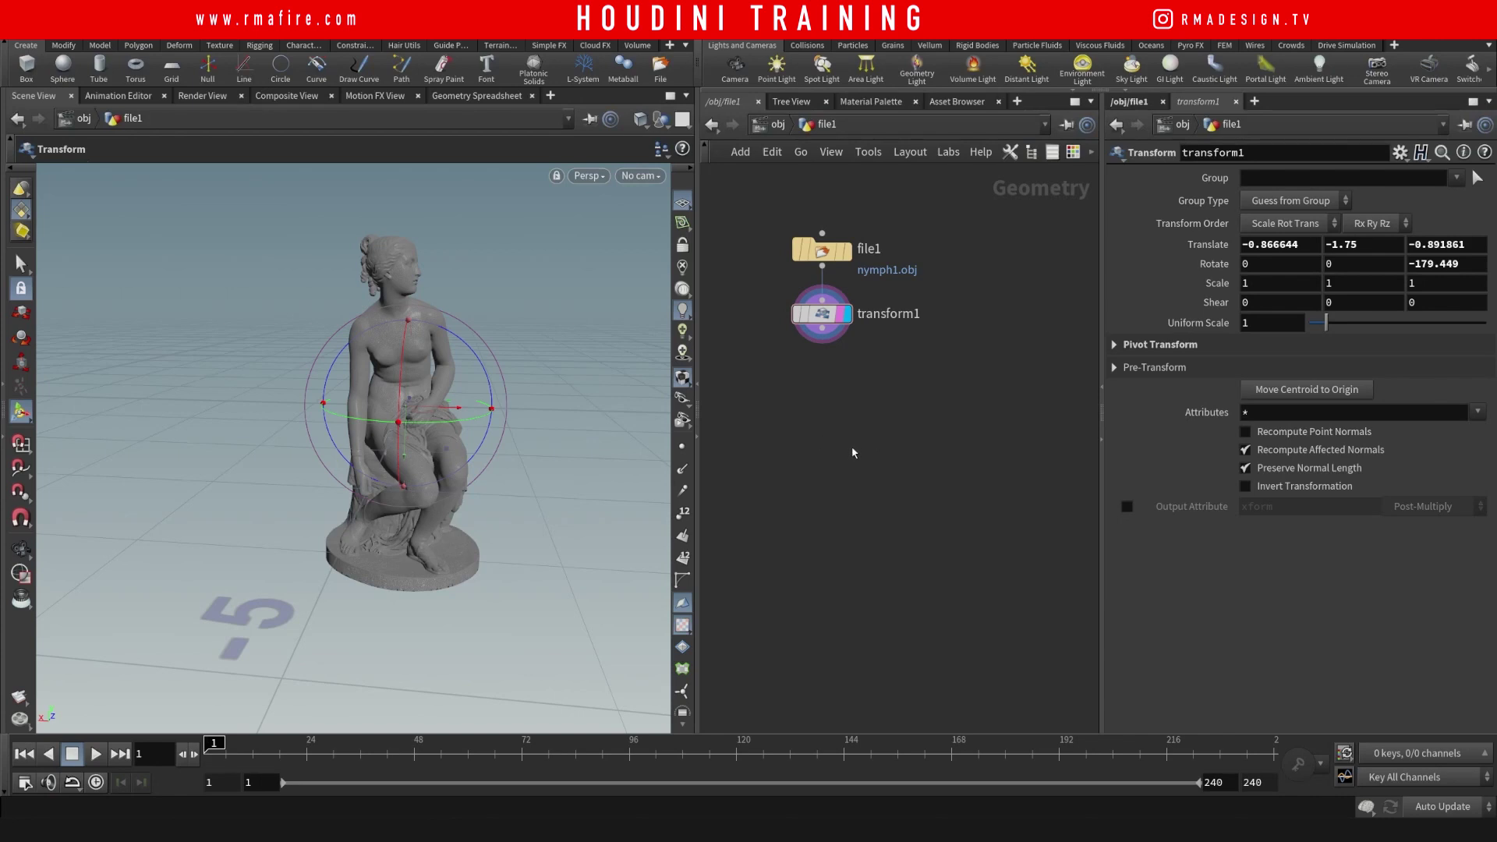
{"action": "middle_click_drag", "start_coordinate": [926, 399], "coordinate": [858, 407]}
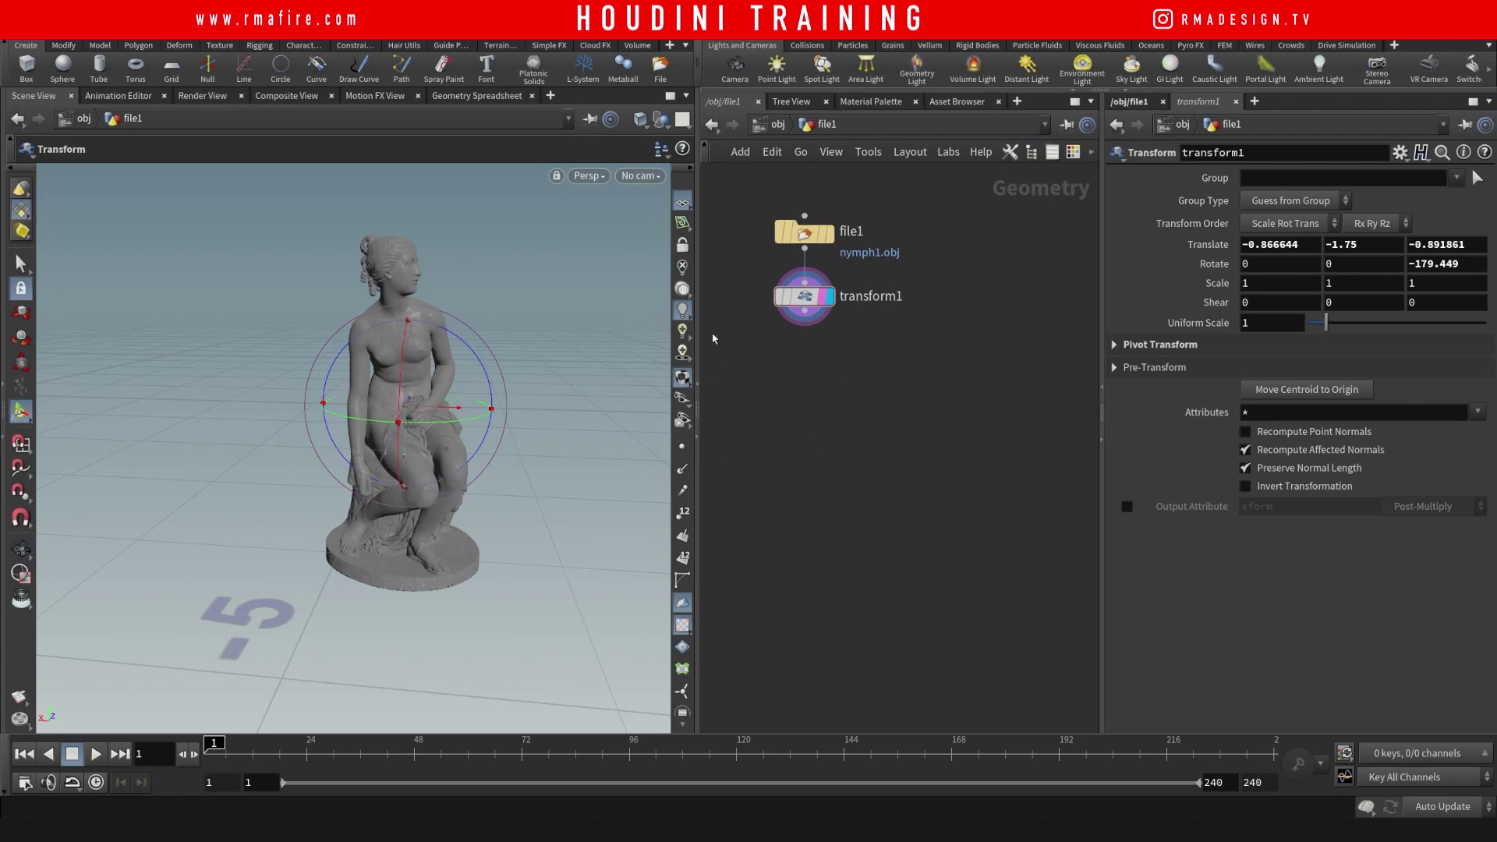
{"action": "left_click_drag", "start_coordinate": [697, 328], "coordinate": [620, 343]}
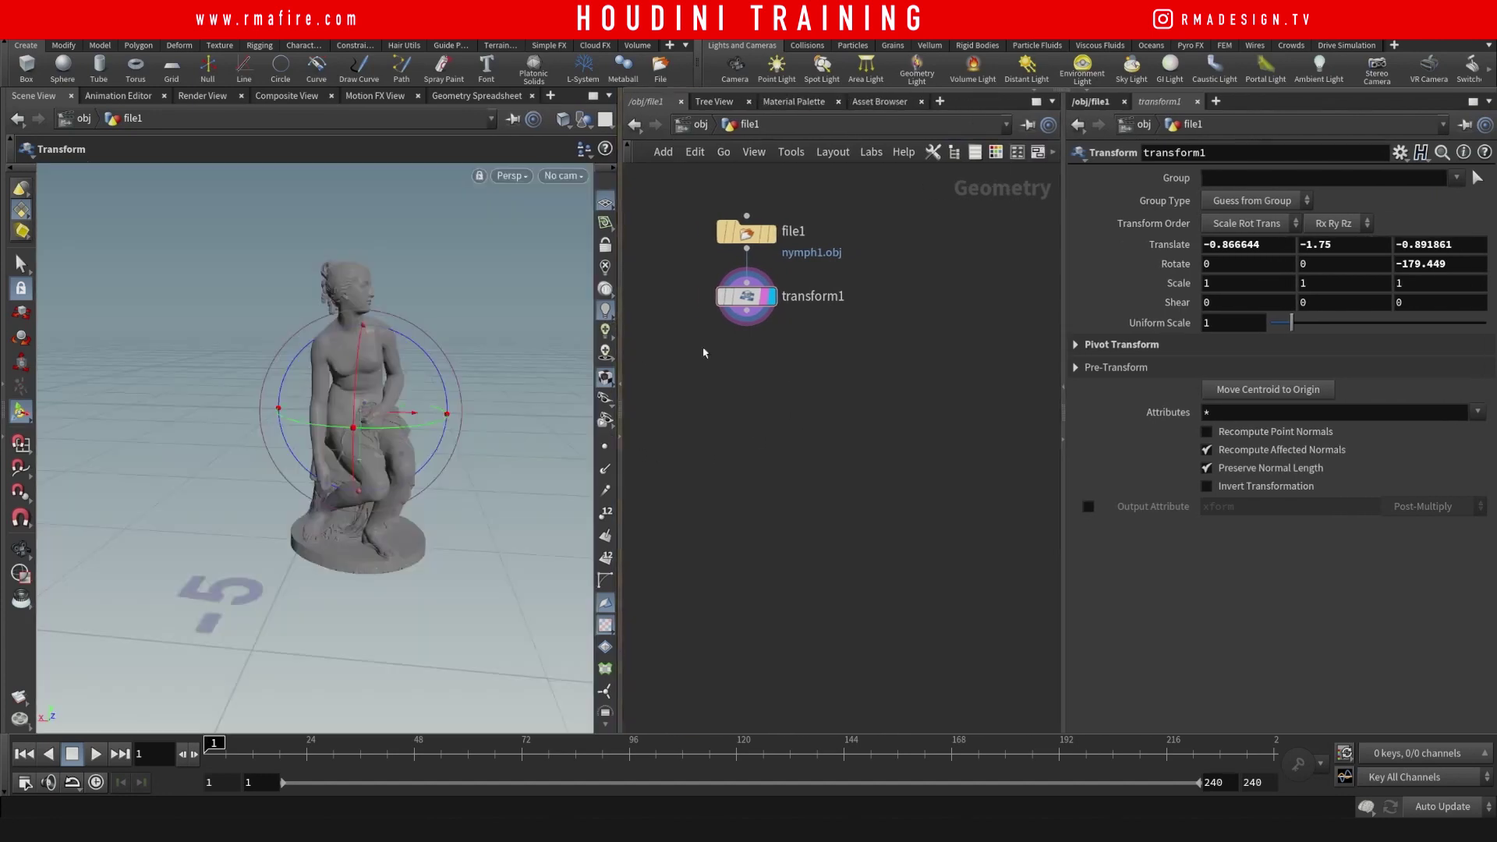
{"action": "middle_click_drag", "start_coordinate": [801, 350], "coordinate": [767, 339]}
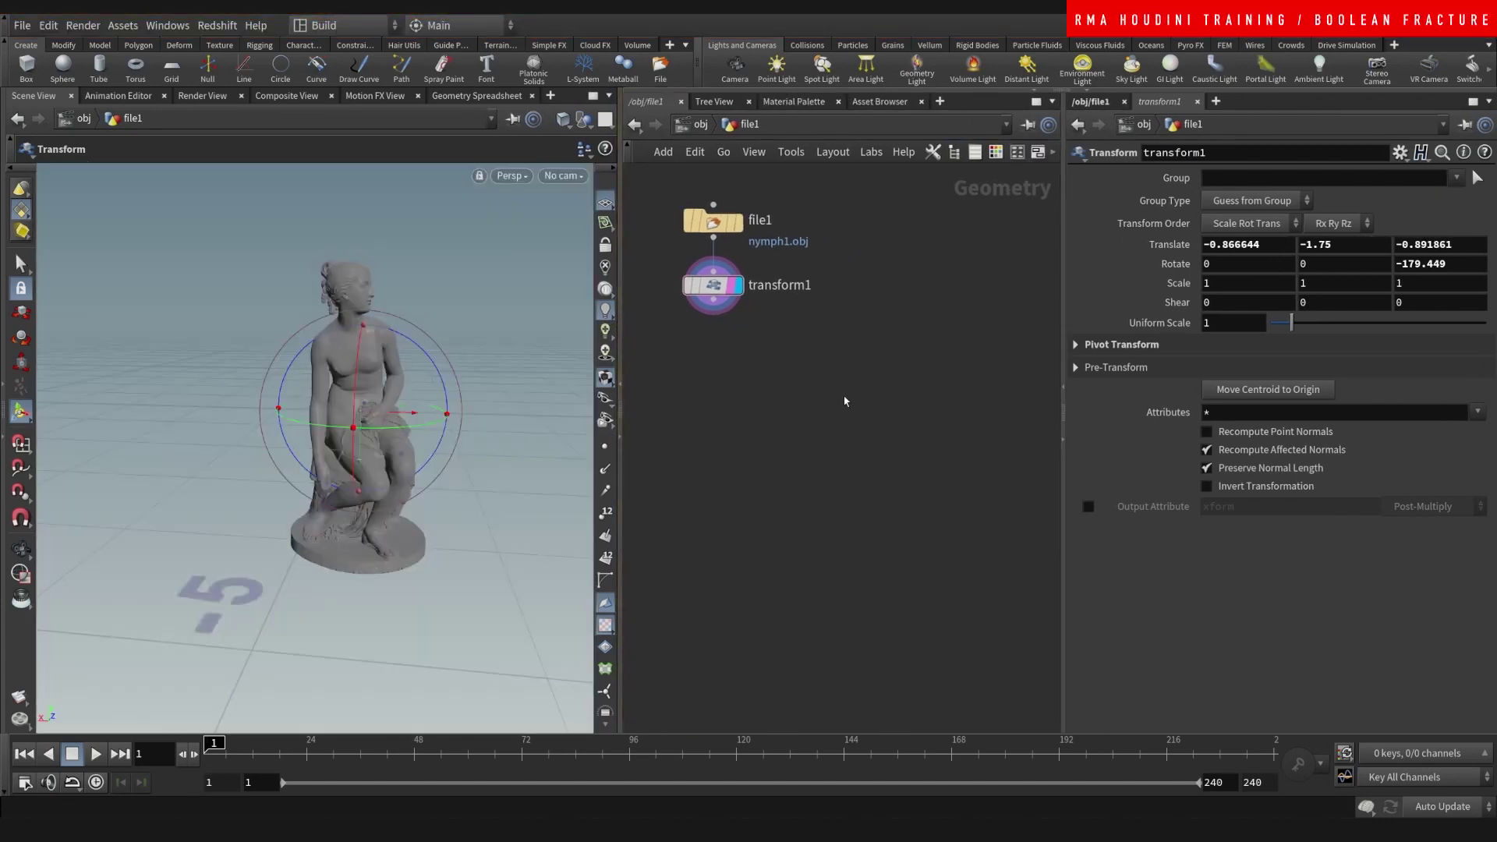
{"action": "key", "text": "Tab"}
{"action": "type", "text": "MATER"}
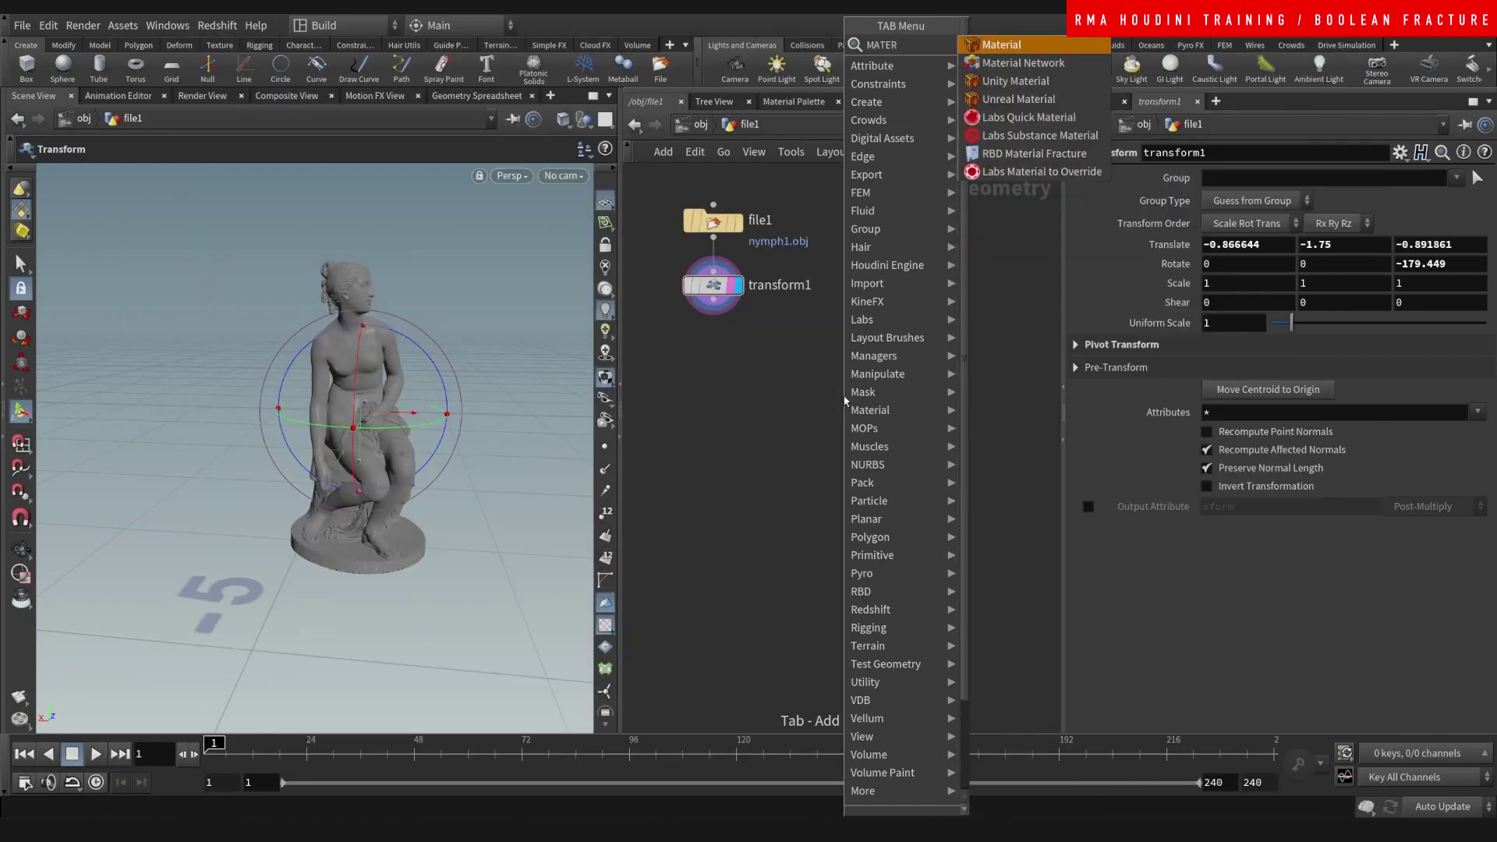
{"action": "type", "text": " FR"}
{"action": "key", "text": "Return"}
{"action": "left_click", "coordinate": [844, 401]}
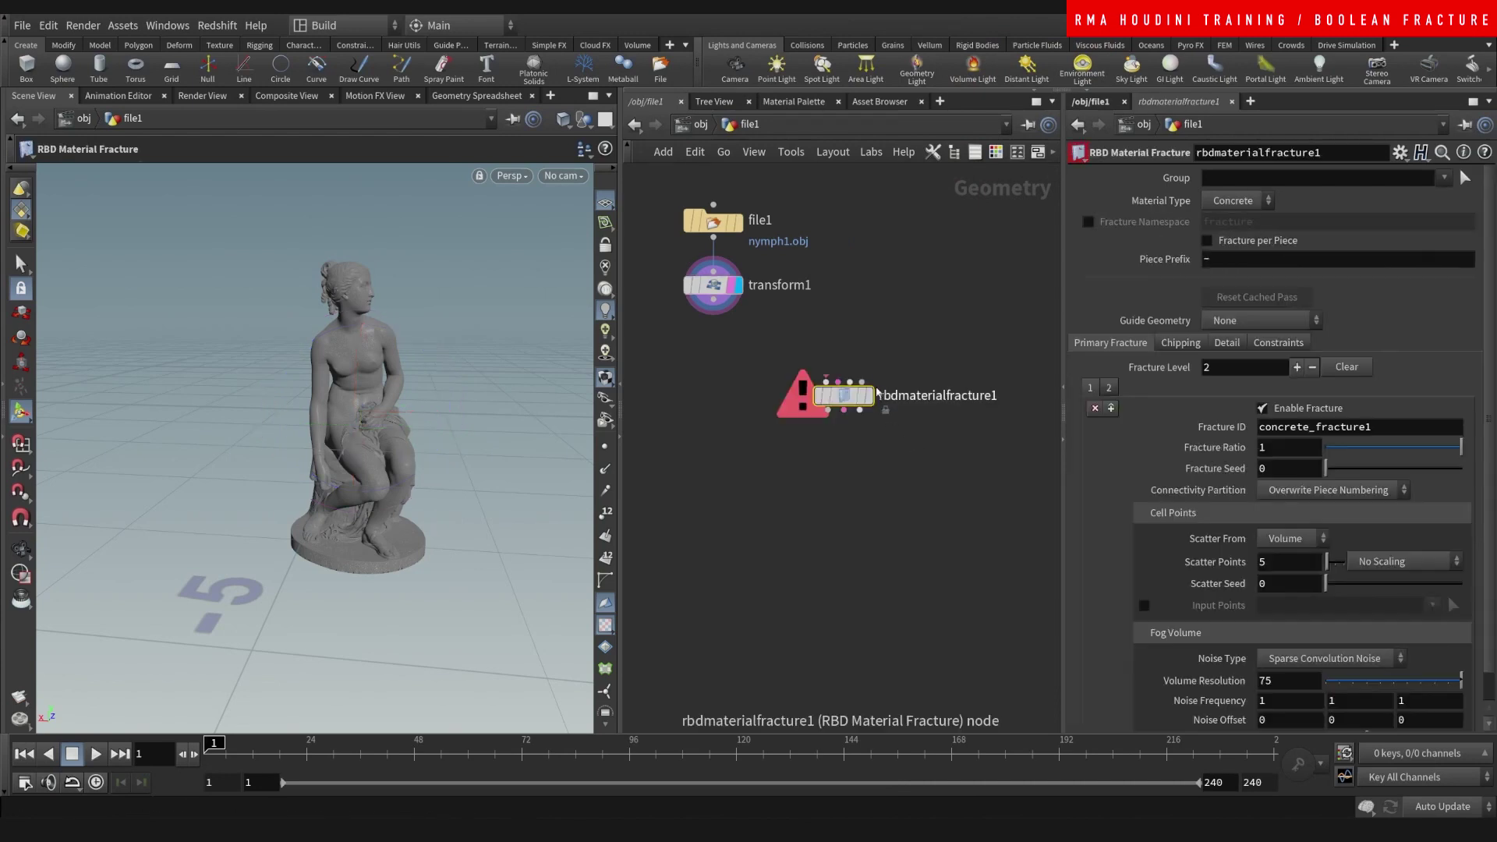
{"action": "left_click_drag", "start_coordinate": [713, 300], "coordinate": [835, 390]}
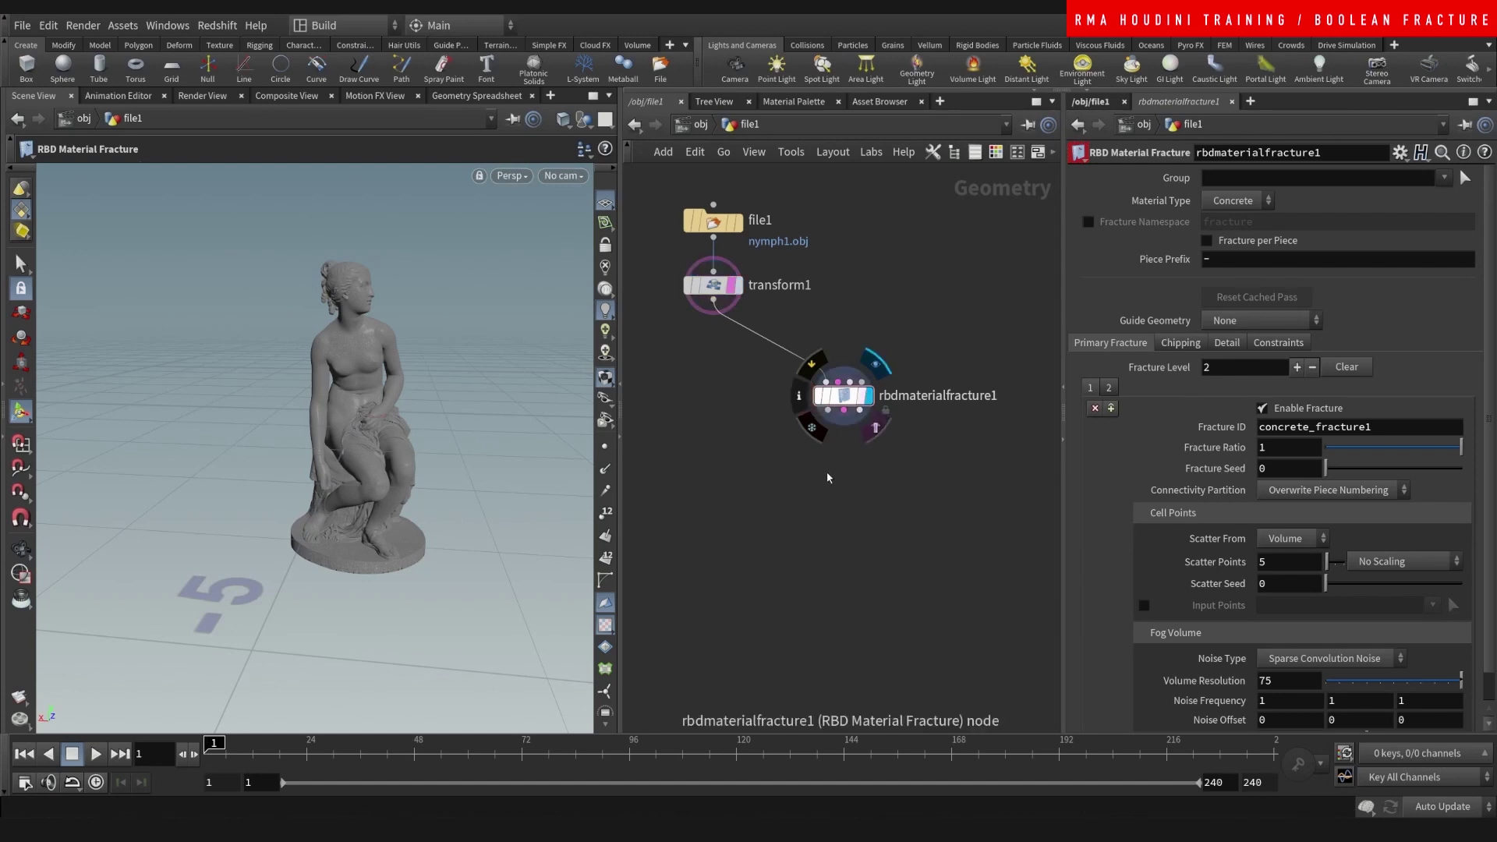
Add an Exploded View node fed by the material fracture's first output and display the statue's separated pieces.
{"action": "middle_click_drag", "start_coordinate": [894, 339], "coordinate": [870, 269]}
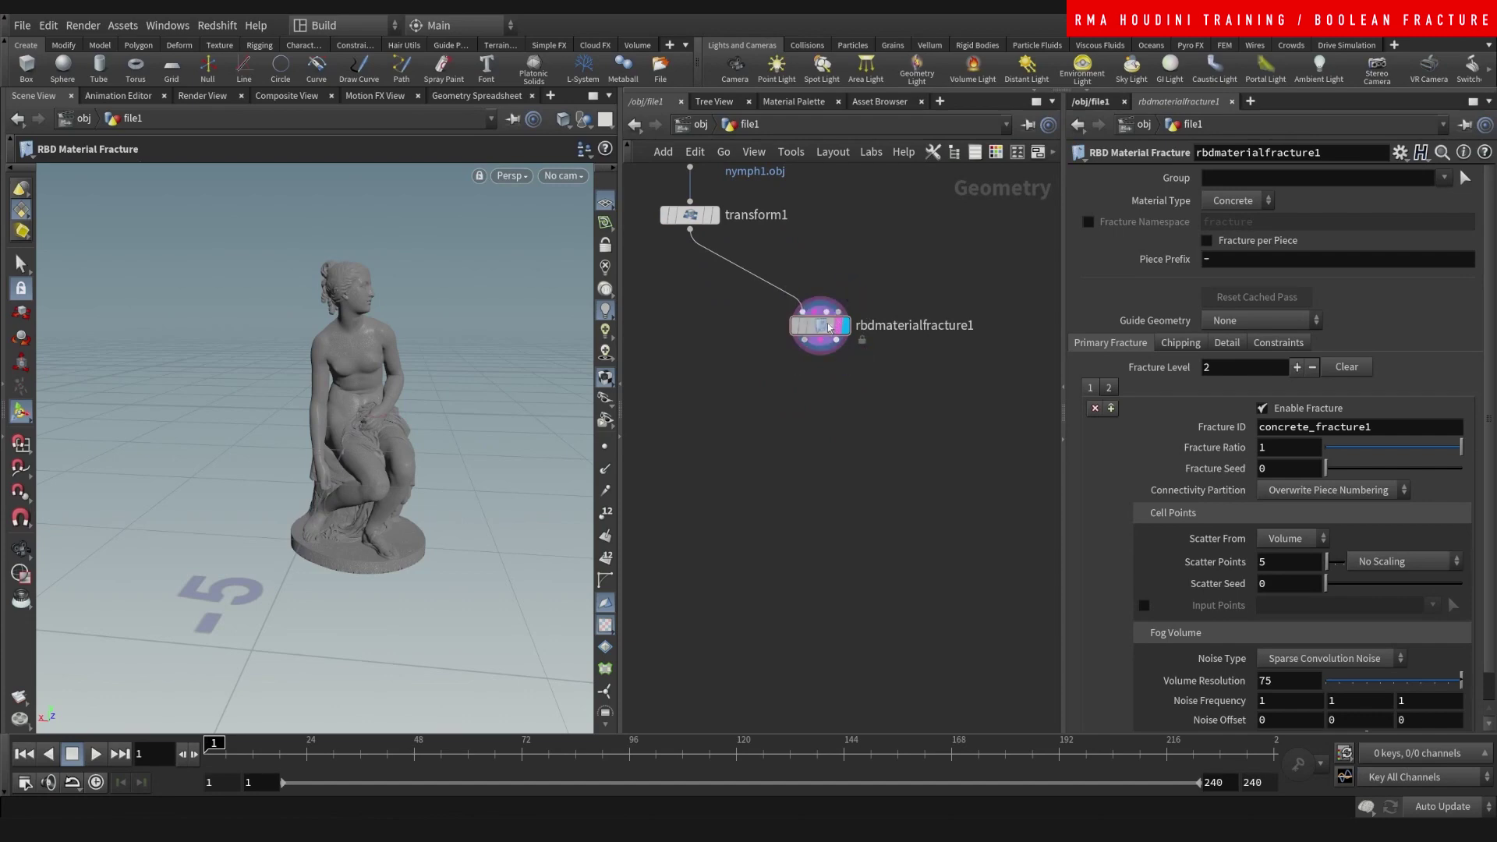
{"action": "left_click_drag", "start_coordinate": [832, 320], "coordinate": [844, 283]}
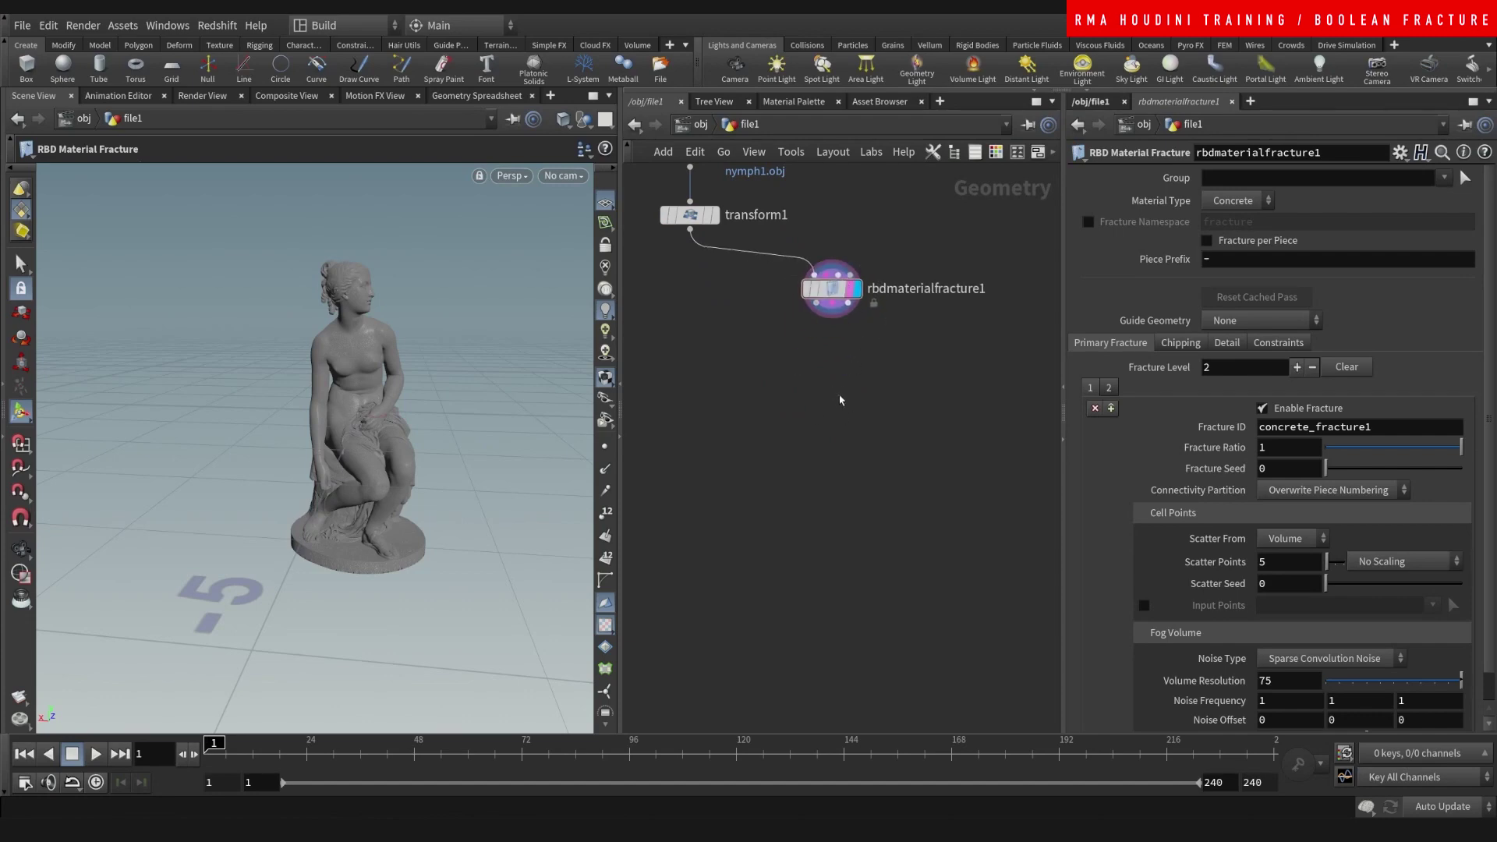
{"action": "key", "text": "Tab"}
{"action": "type", "text": "EXV"}
{"action": "left_click", "coordinate": [1034, 44]}
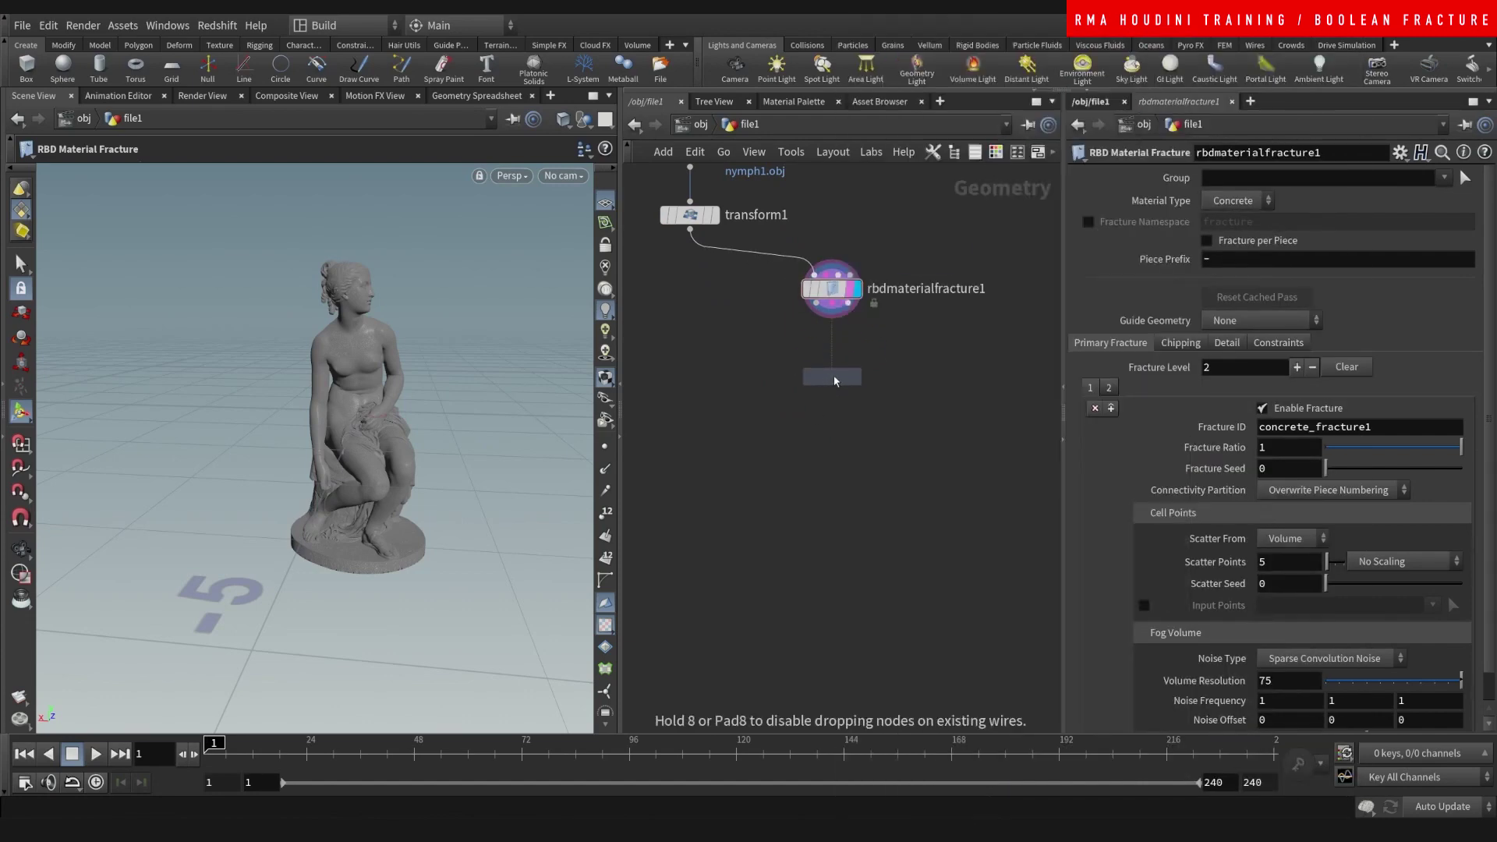
{"action": "left_click", "coordinate": [854, 371]}
{"action": "left_click", "coordinate": [855, 376]}
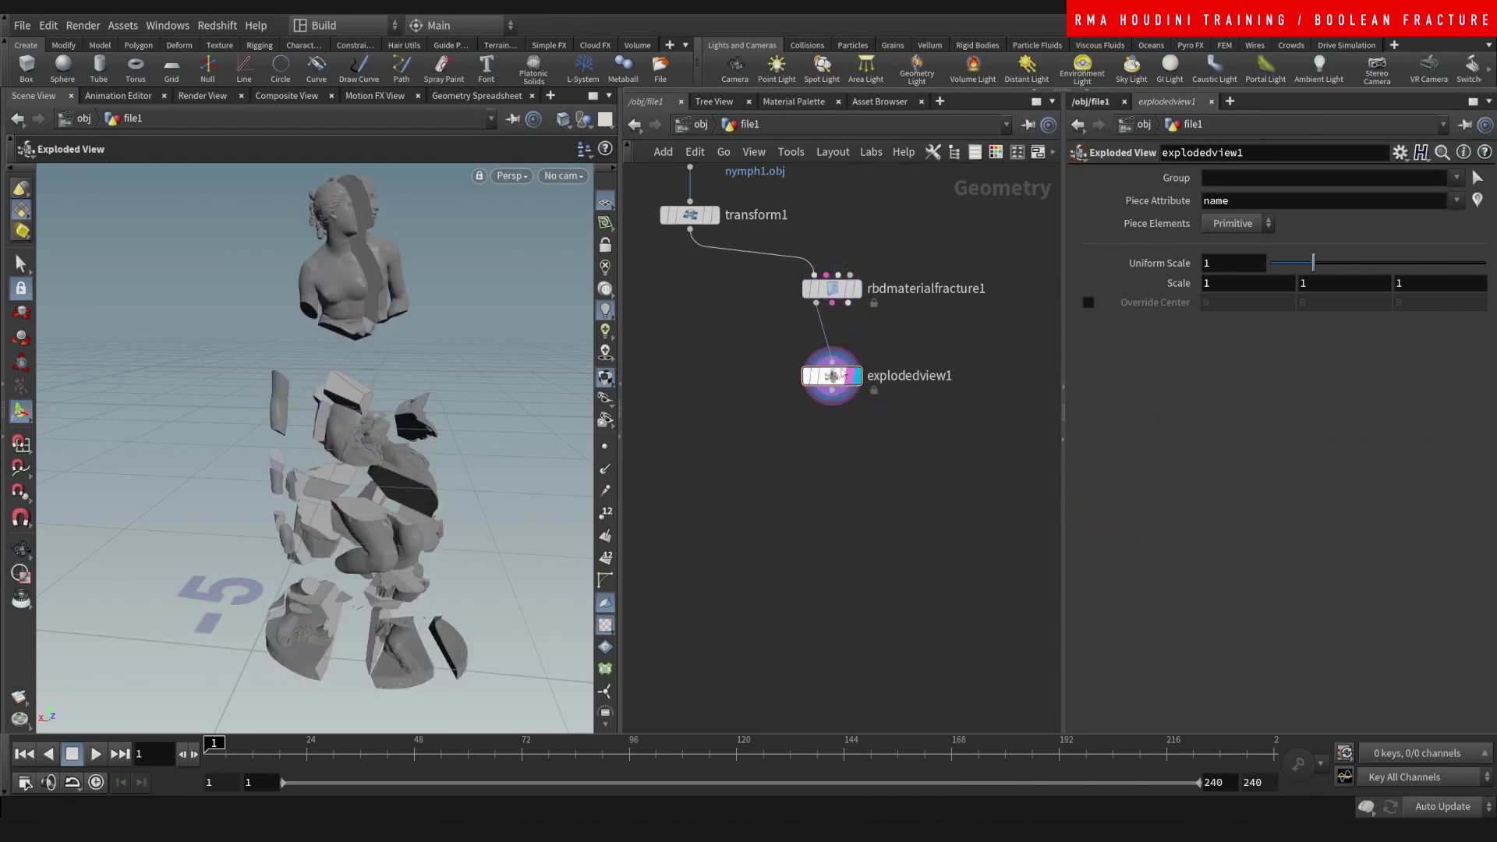
{"action": "key", "text": "Escape"}
{"action": "left_click_drag", "start_coordinate": [361, 450], "coordinate": [391, 431]}
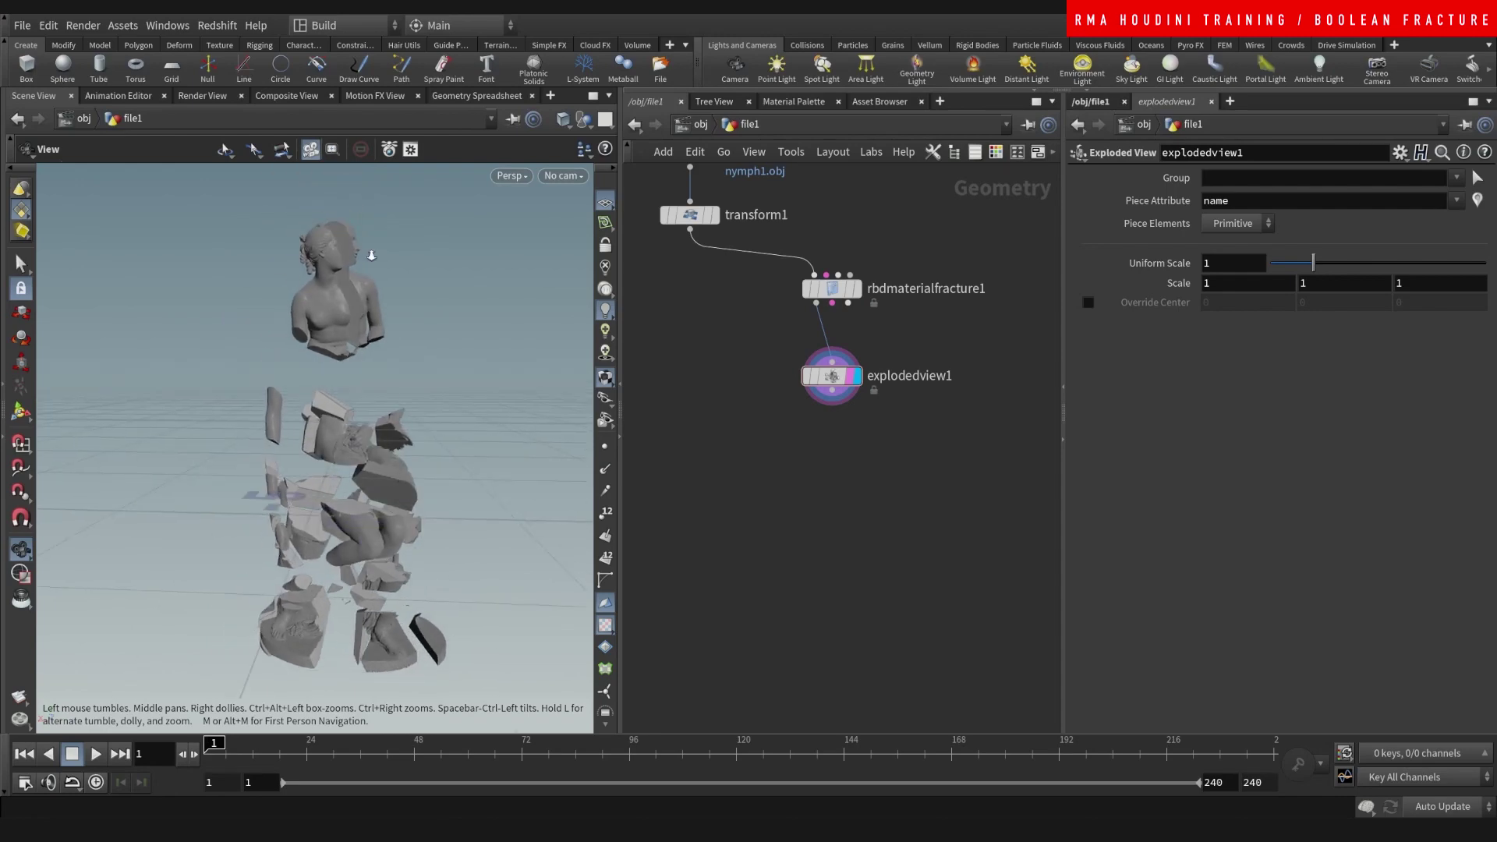
{"action": "right_click_drag", "start_coordinate": [370, 255], "coordinate": [474, 432]}
Move the material fracture and exploded view nodes together, away from the statue's file and transform nodes.
{"action": "middle_click_drag", "start_coordinate": [762, 325], "coordinate": [739, 458]}
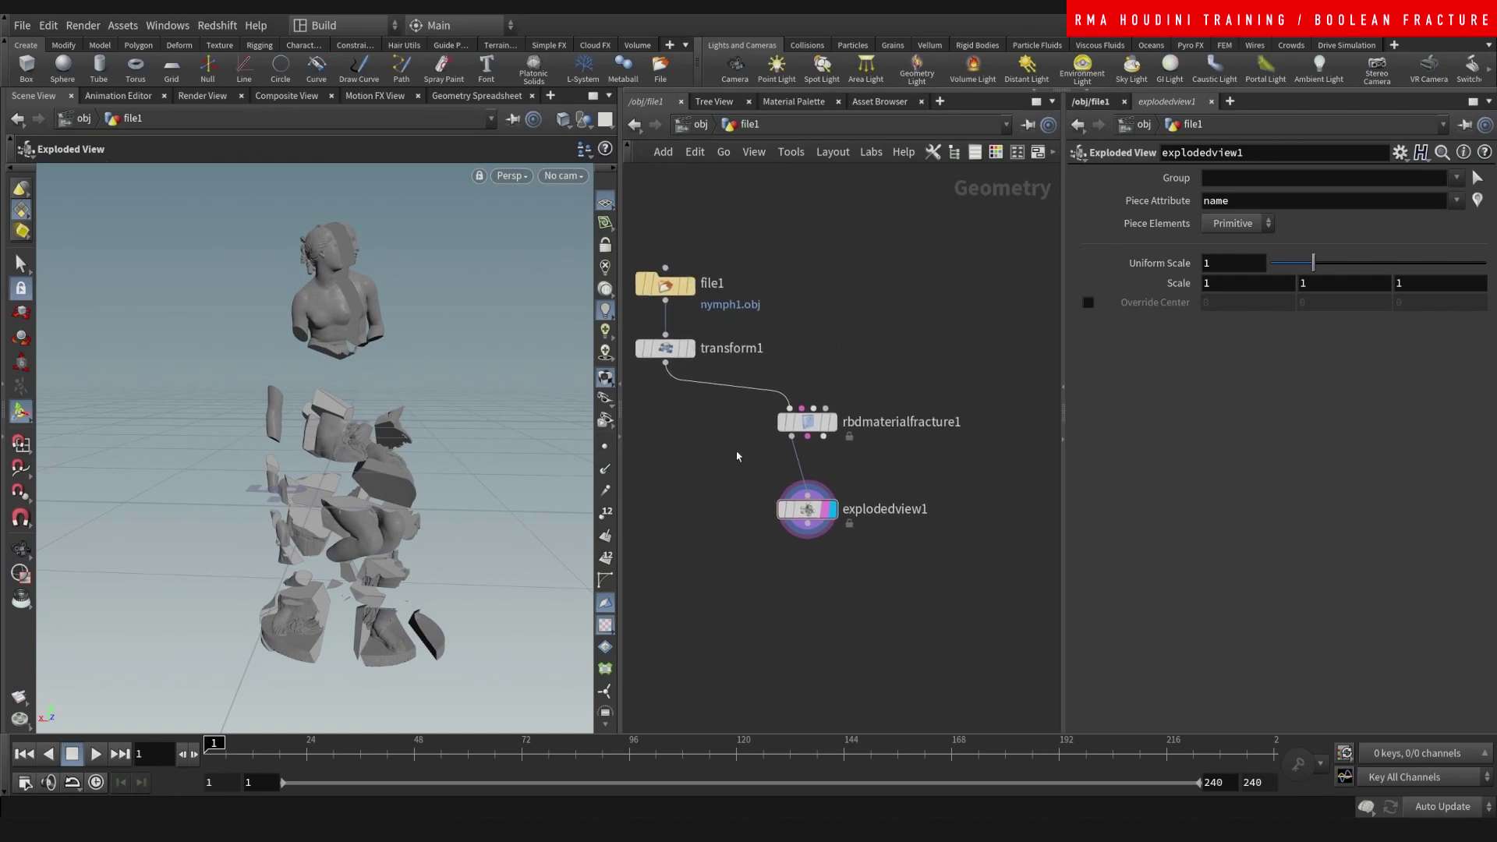
{"action": "middle_click_drag", "start_coordinate": [840, 320], "coordinate": [802, 264]}
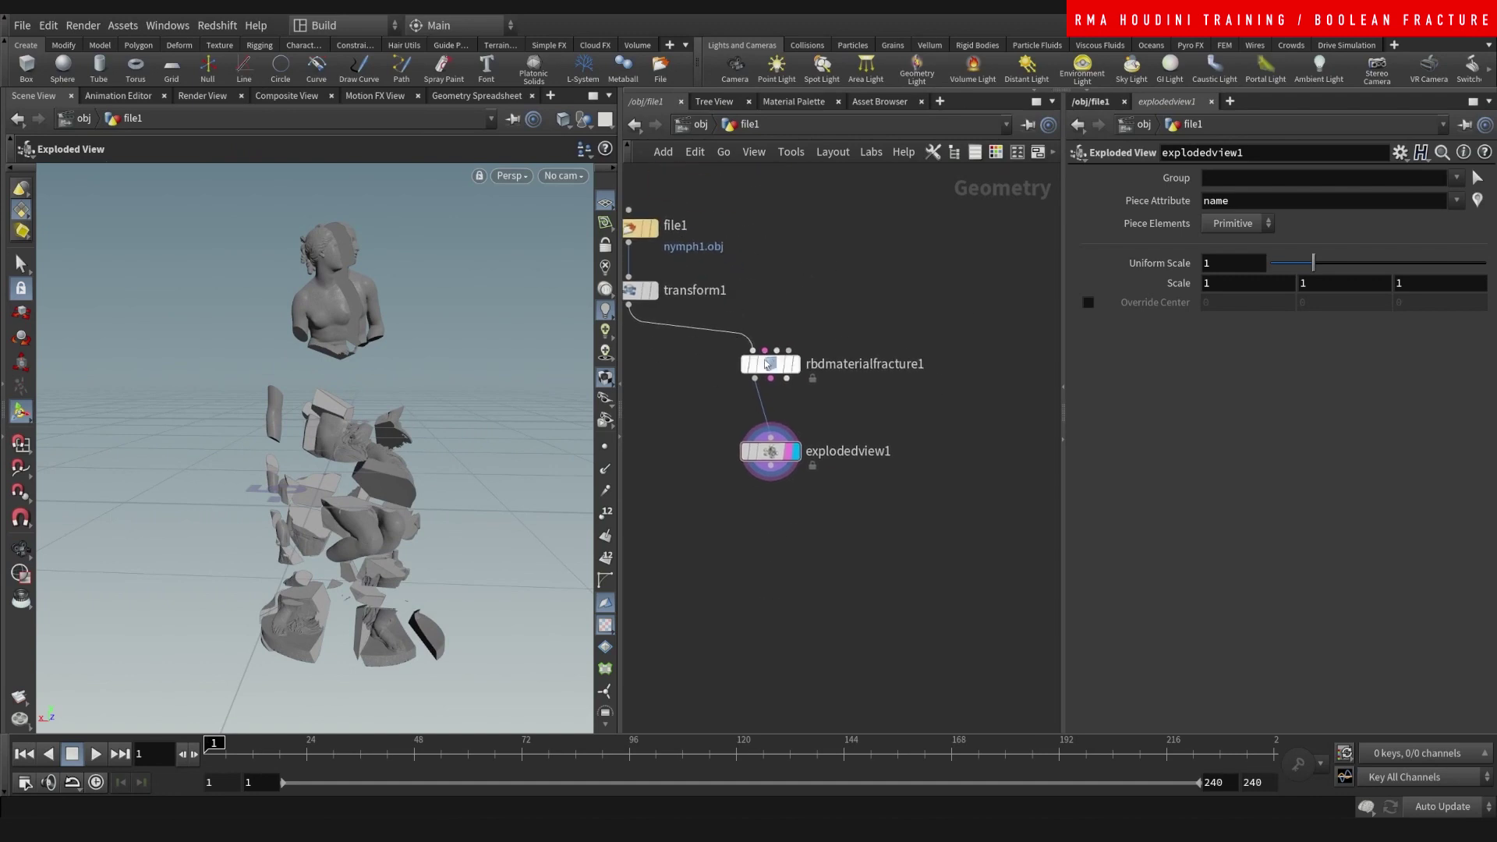
{"action": "left_click_drag", "start_coordinate": [768, 363], "coordinate": [768, 381]}
{"action": "left_click_drag", "start_coordinate": [815, 334], "coordinate": [760, 488]}
{"action": "left_click_drag", "start_coordinate": [778, 391], "coordinate": [860, 388]}
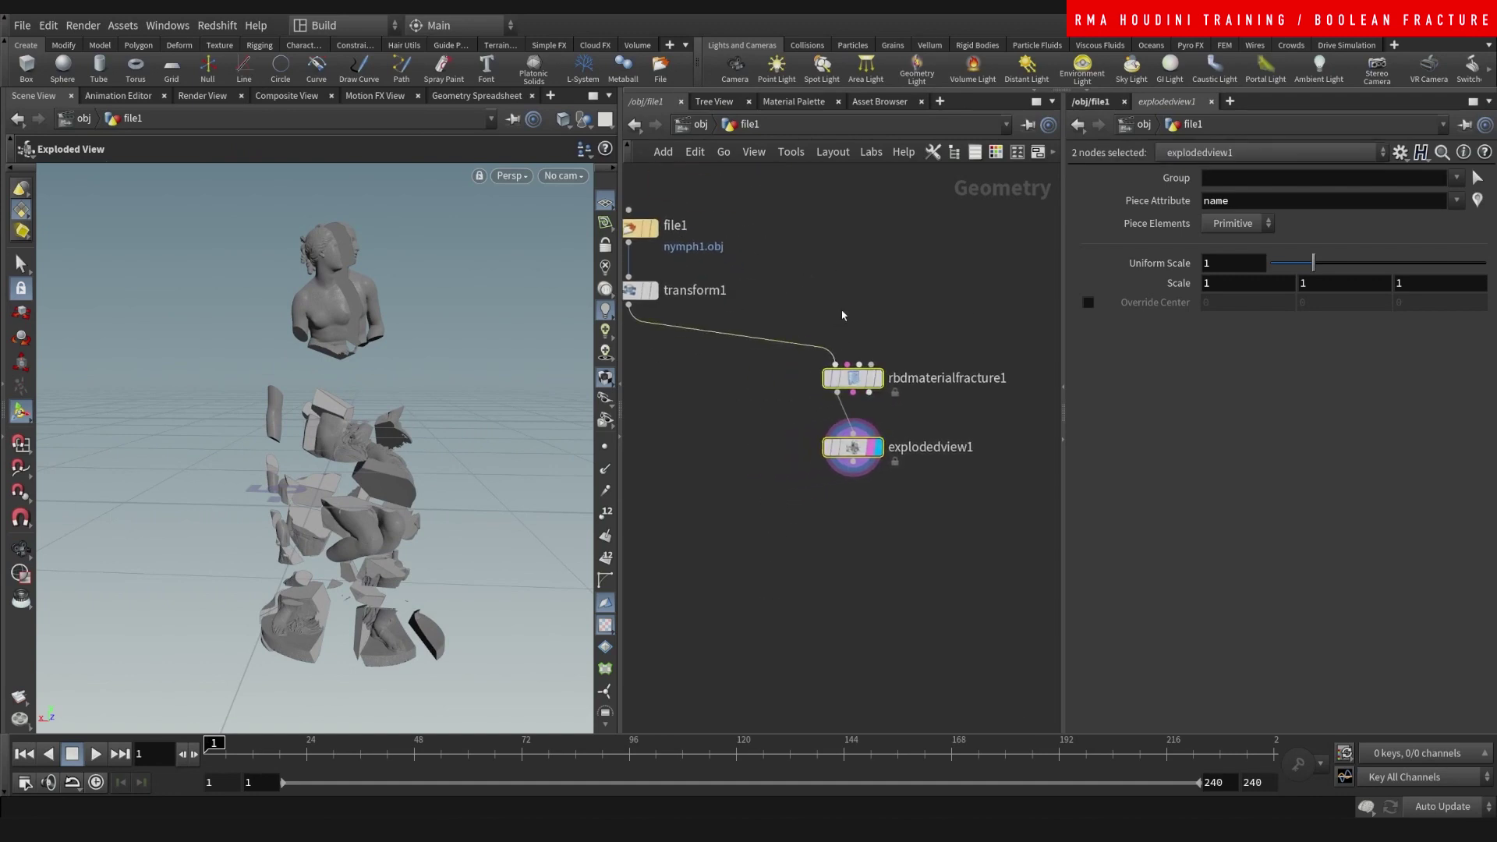
{"action": "left_click", "coordinate": [818, 329]}
Add a Sphere node and wire it into the material fracture's first input in place of the statue.
{"action": "key", "text": "Tab"}
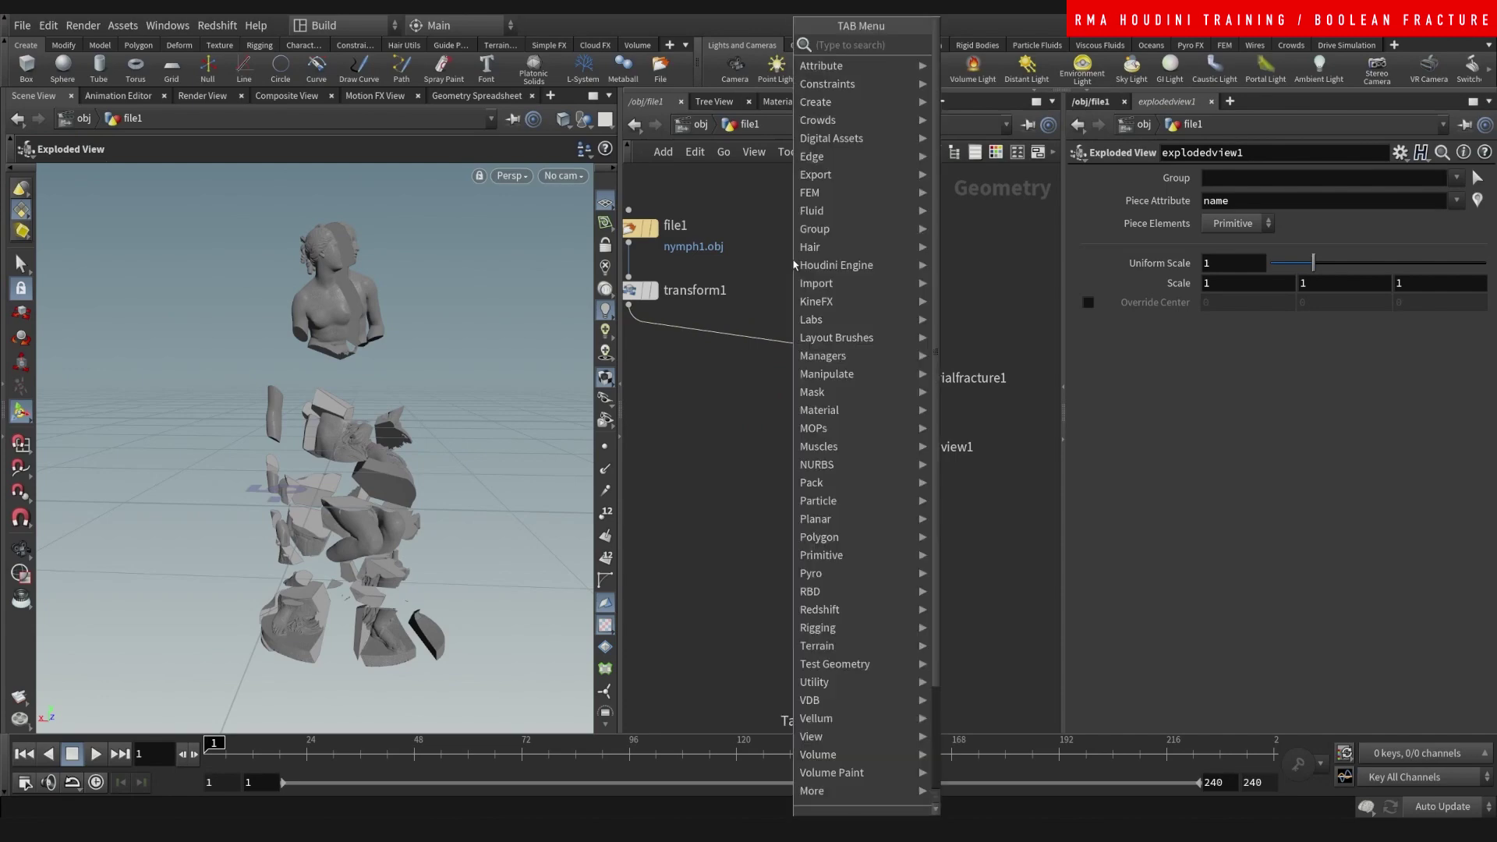
{"action": "type", "text": "sphere"}
{"action": "key", "text": "Return"}
{"action": "left_click", "coordinate": [793, 264]}
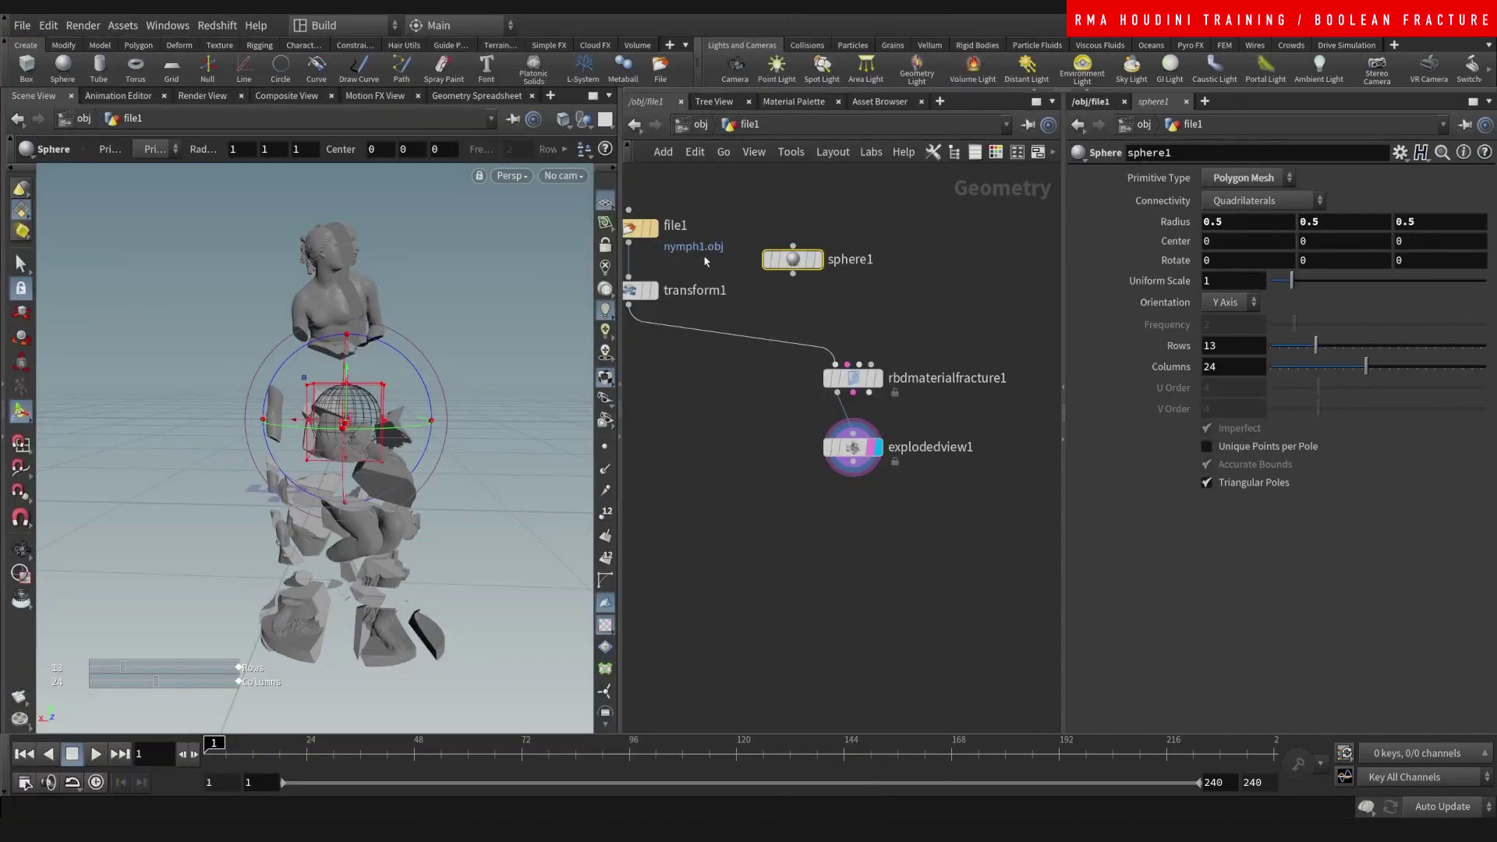
{"action": "left_click_drag", "start_coordinate": [813, 262], "coordinate": [835, 364]}
{"action": "left_click", "coordinate": [897, 290]}
{"action": "left_click", "coordinate": [878, 290]}
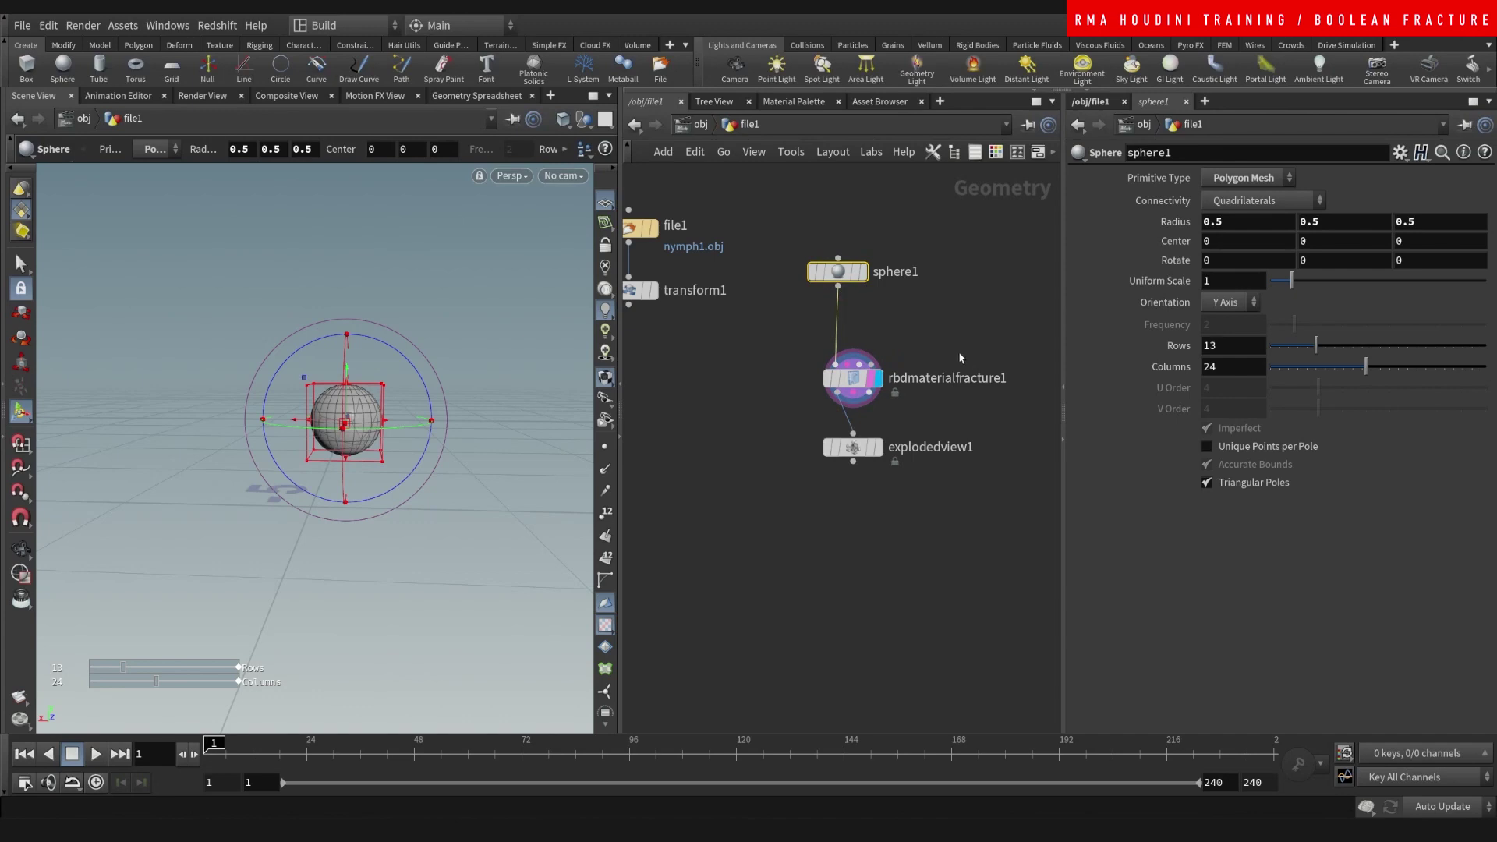
Display the Exploded View node's output and examine the fractured sphere up close.
{"action": "left_click", "coordinate": [878, 447]}
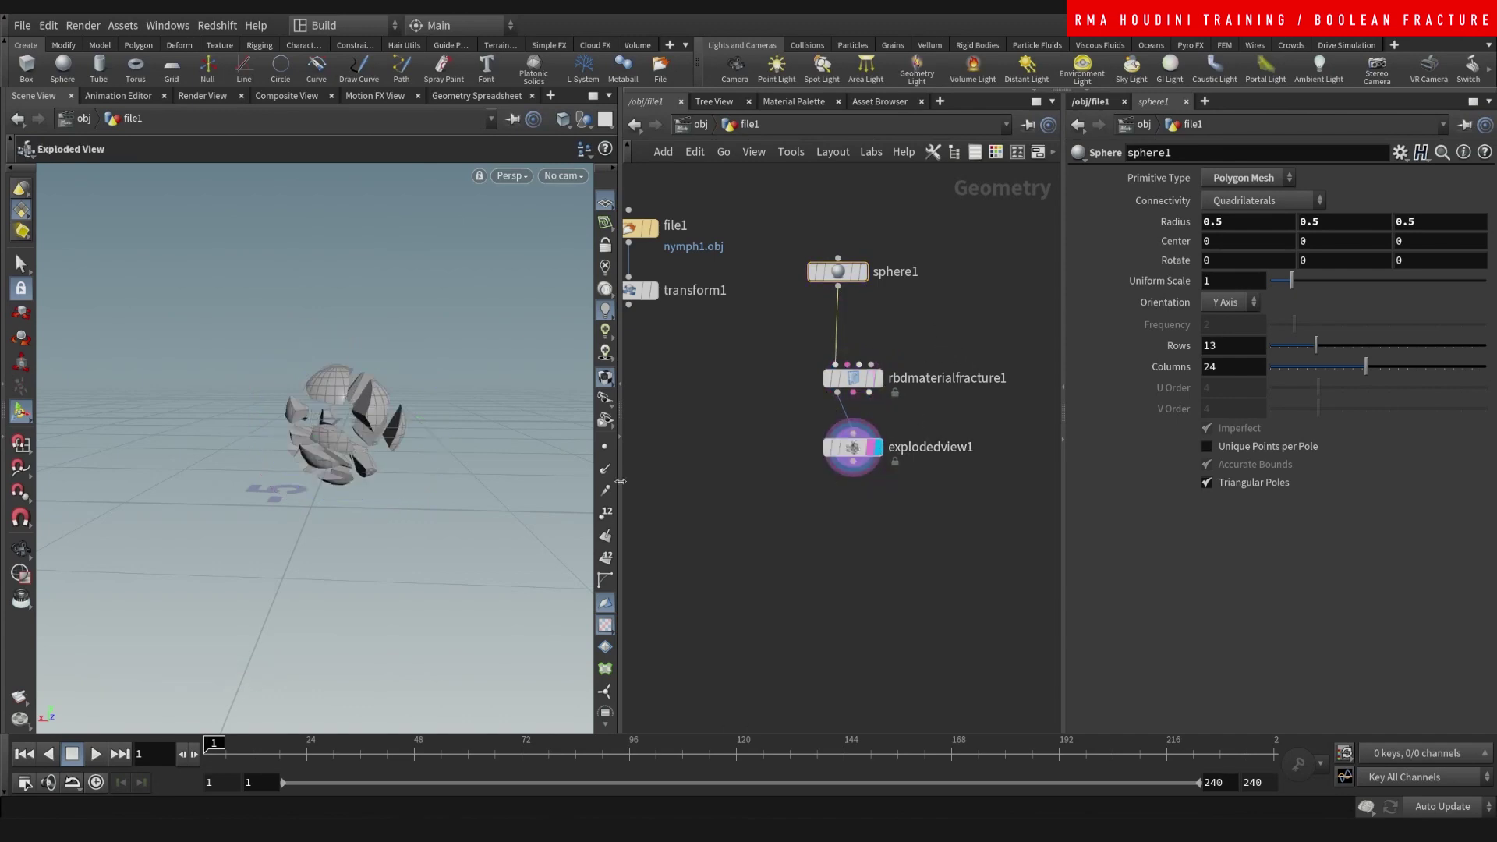
{"action": "scroll", "coordinate": [437, 358], "scroll_direction": "up", "scroll_amount": 3}
{"action": "left_click_drag", "start_coordinate": [366, 425], "coordinate": [447, 423], "text": "alt"}
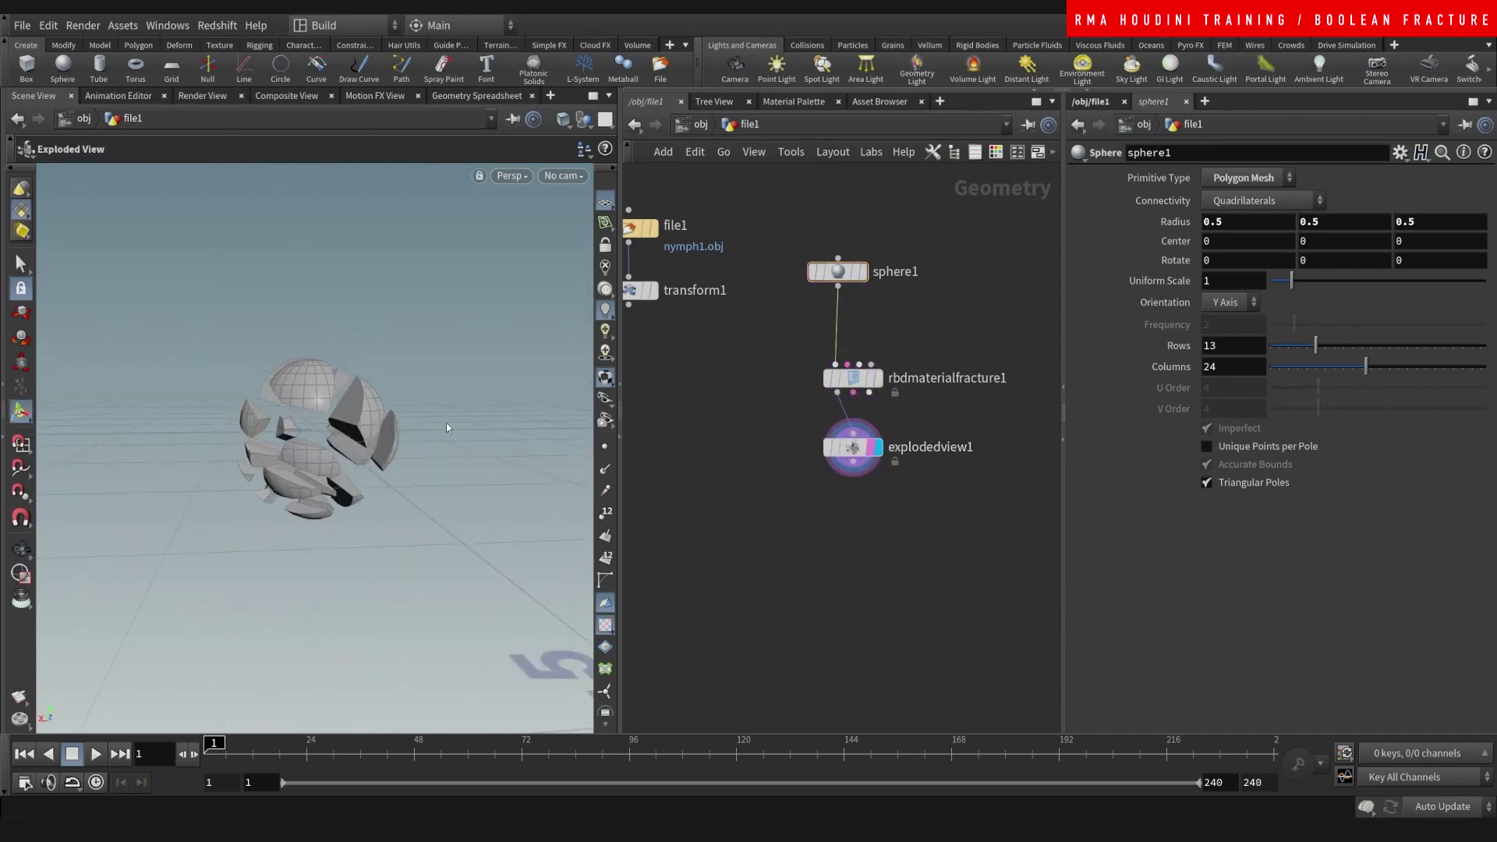
Set the first concrete fracture level to 10 scatter points and its noise offset to -0.1 on all axes.
{"action": "left_click", "coordinate": [853, 378]}
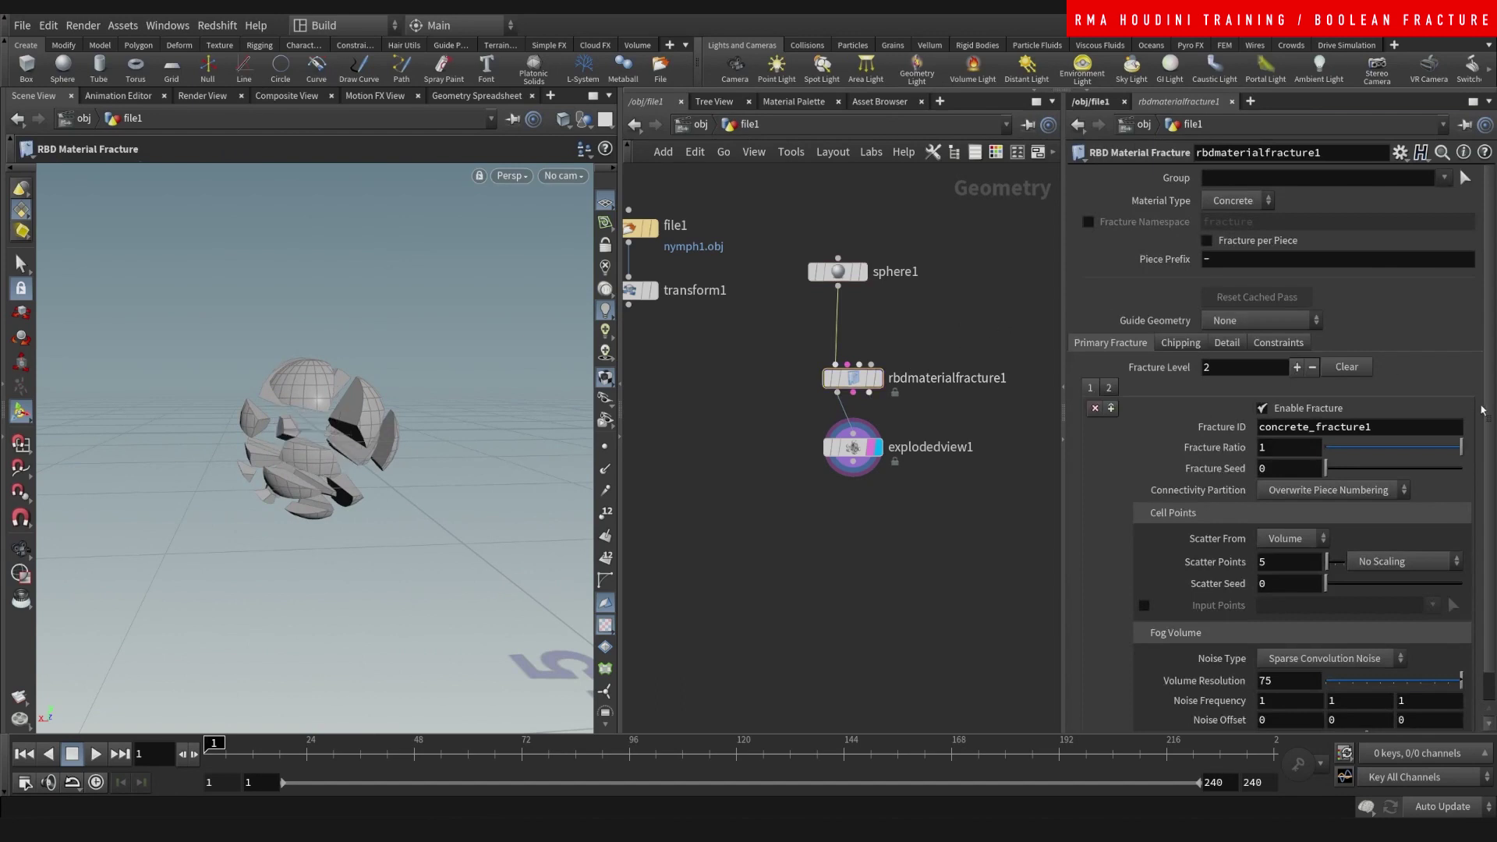
{"action": "scroll", "coordinate": [1485, 453], "scroll_direction": "down", "scroll_amount": 1}
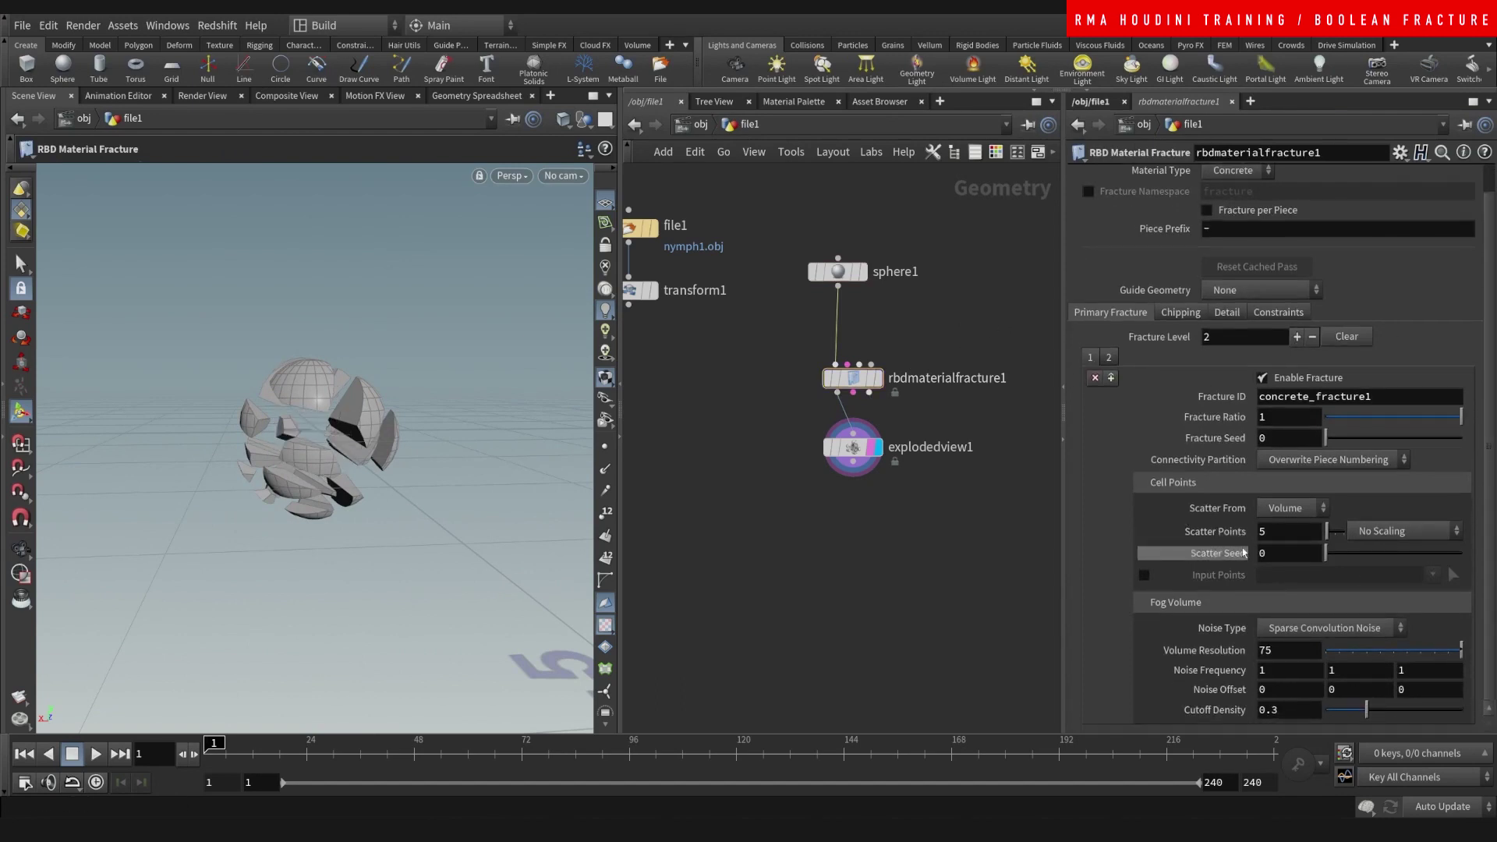
{"action": "left_click_drag", "start_coordinate": [1061, 542], "coordinate": [958, 531]}
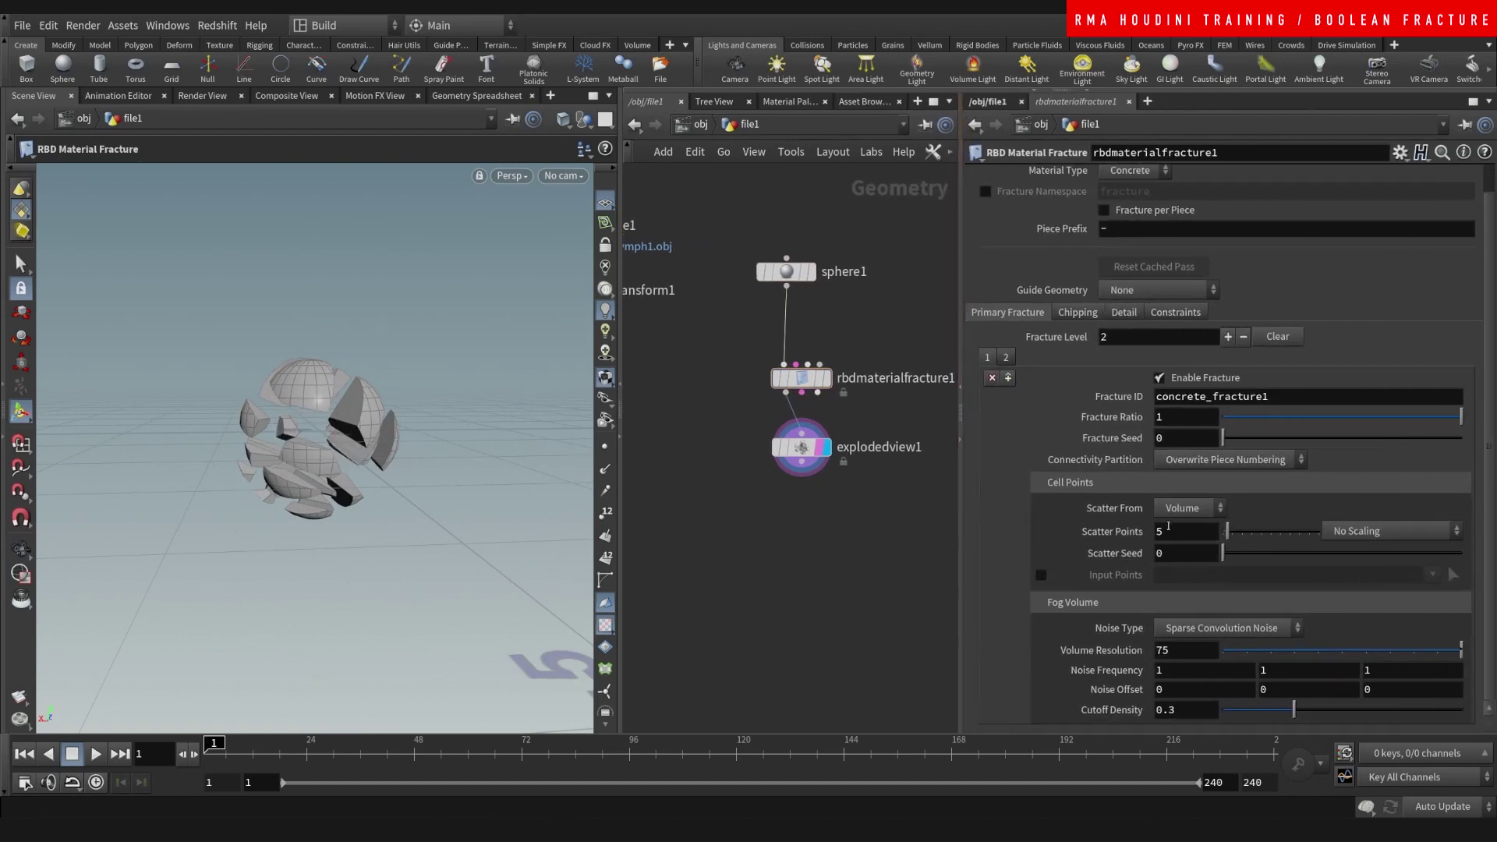
{"action": "left_click_drag", "start_coordinate": [1168, 531], "coordinate": [1035, 535]}
{"action": "type", "text": "1"}
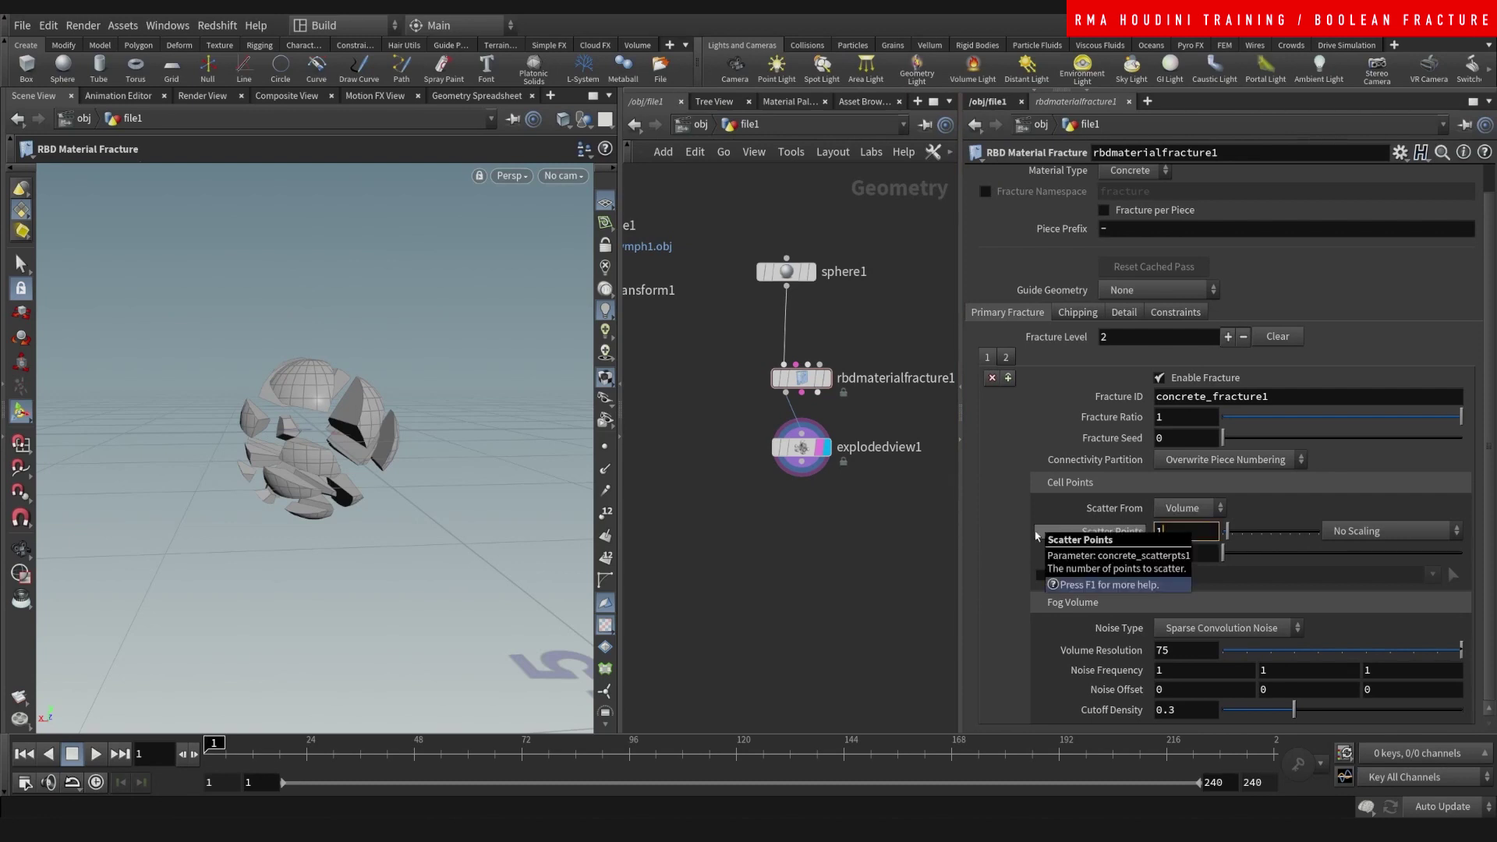
{"action": "type", "text": "0"}
{"action": "key", "text": "Return"}
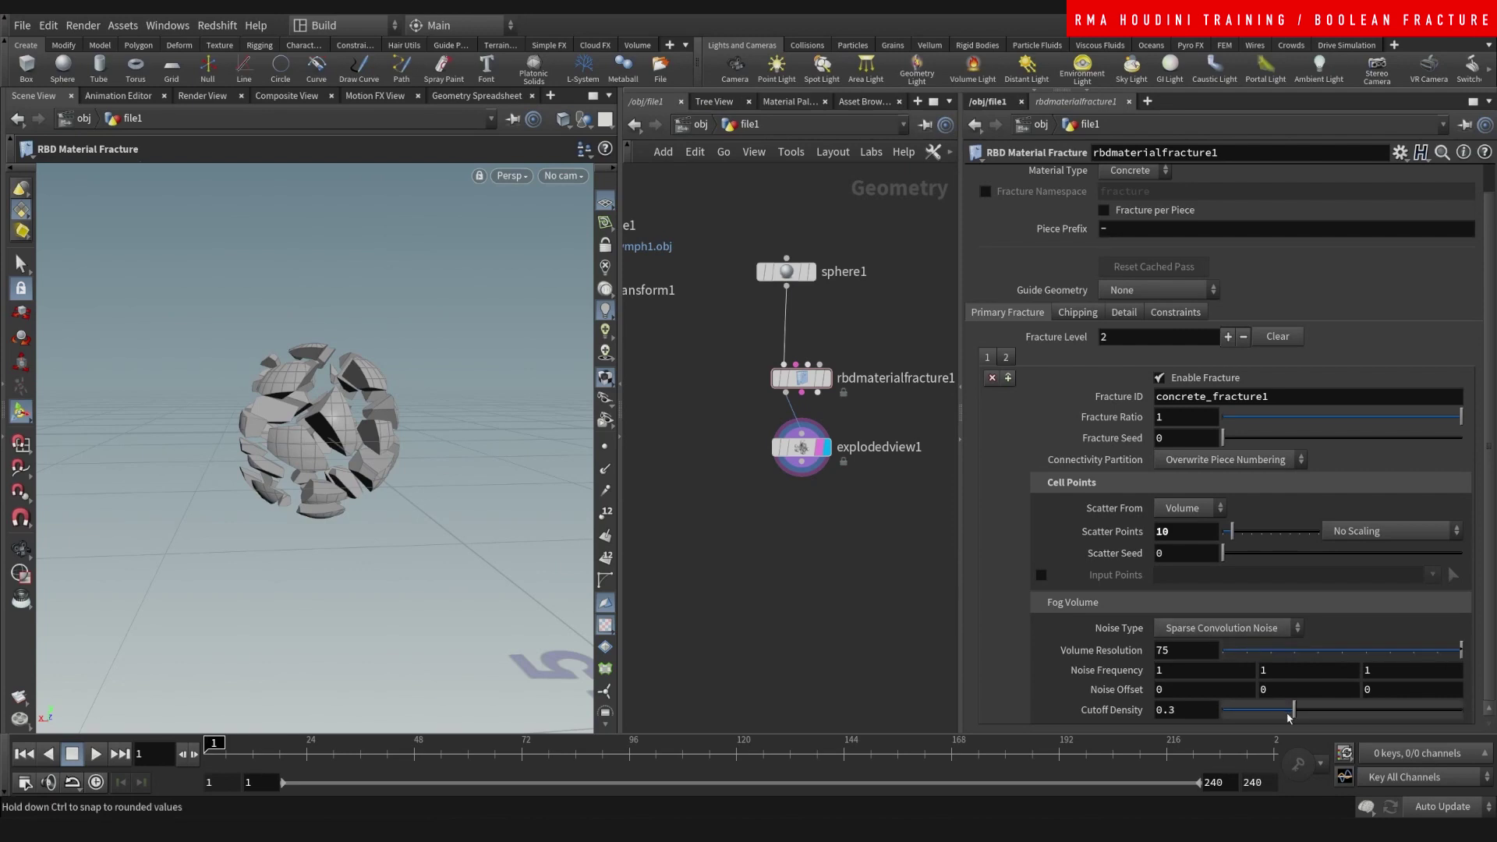
{"action": "middle_click_drag", "start_coordinate": [1121, 693], "coordinate": [1121, 694]}
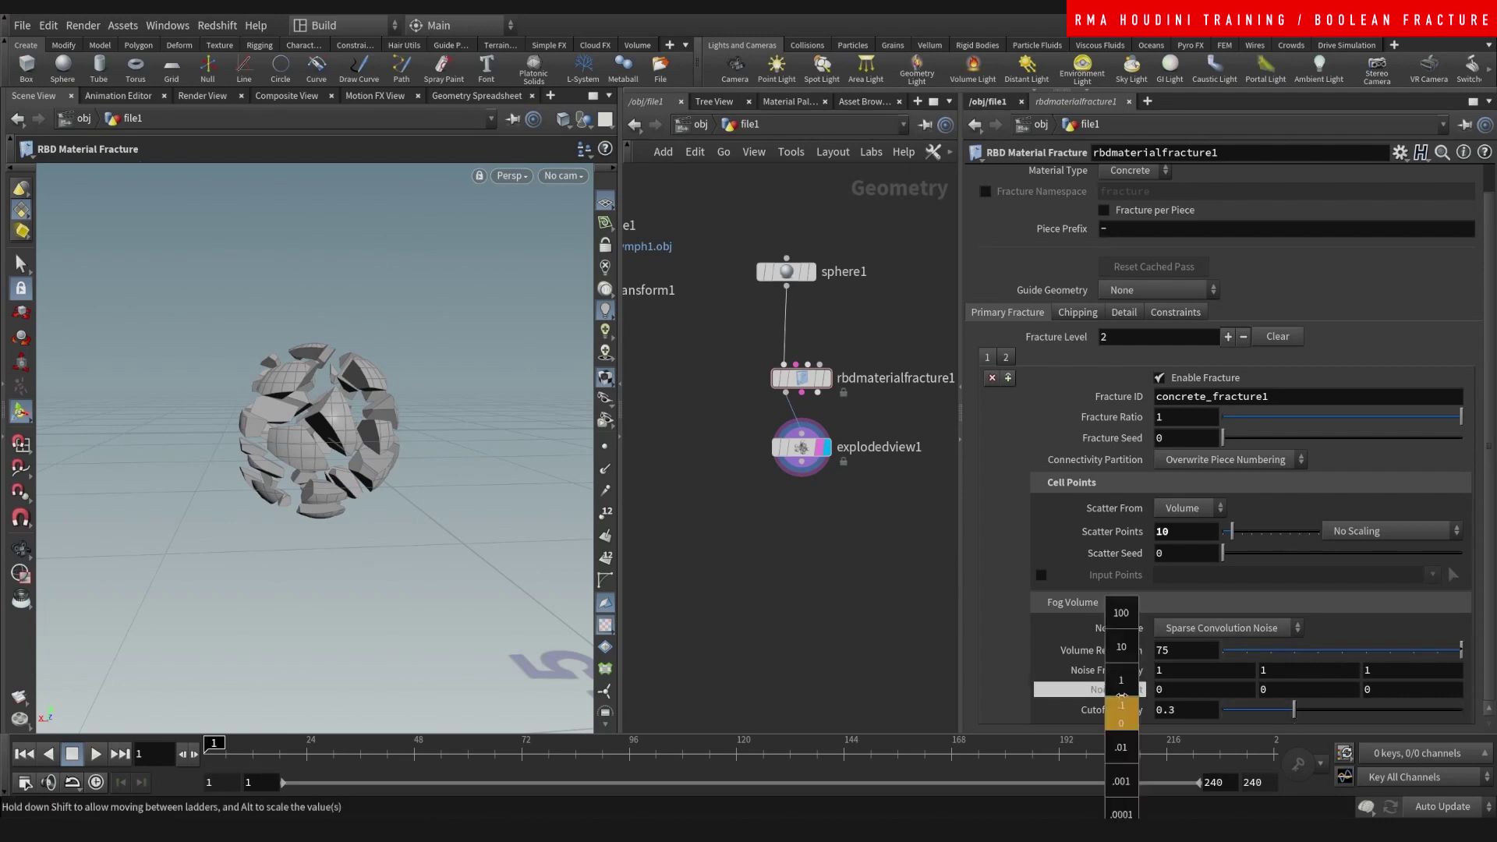
{"action": "middle_click_drag", "start_coordinate": [1223, 682], "coordinate": [1101, 688]}
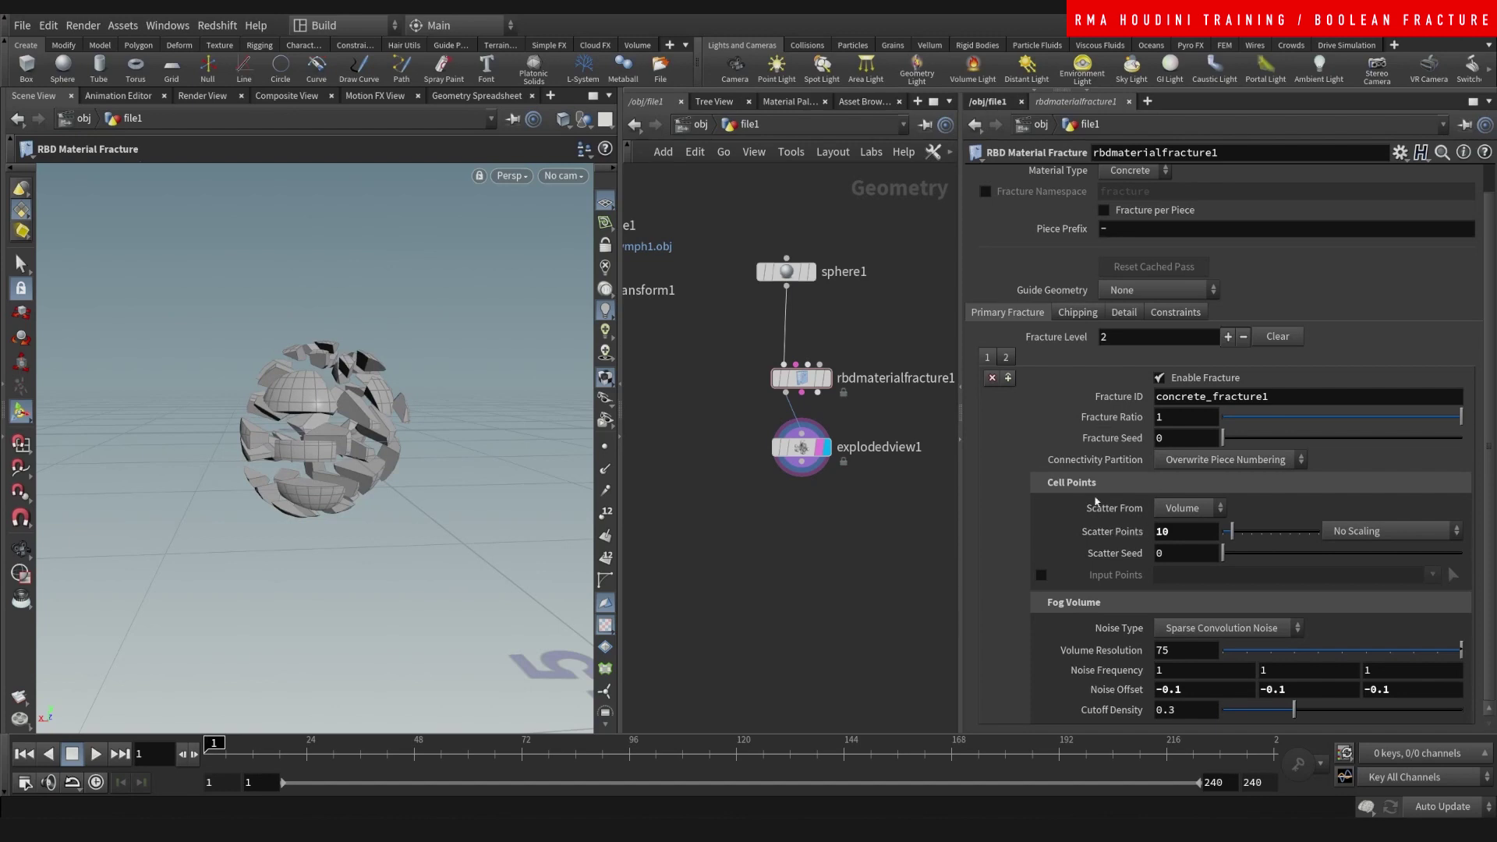
Set the second concrete fracture level's scatter points to 10 and examine the smaller pieces.
{"action": "left_click", "coordinate": [1006, 359]}
{"action": "left_click", "coordinate": [1159, 531]}
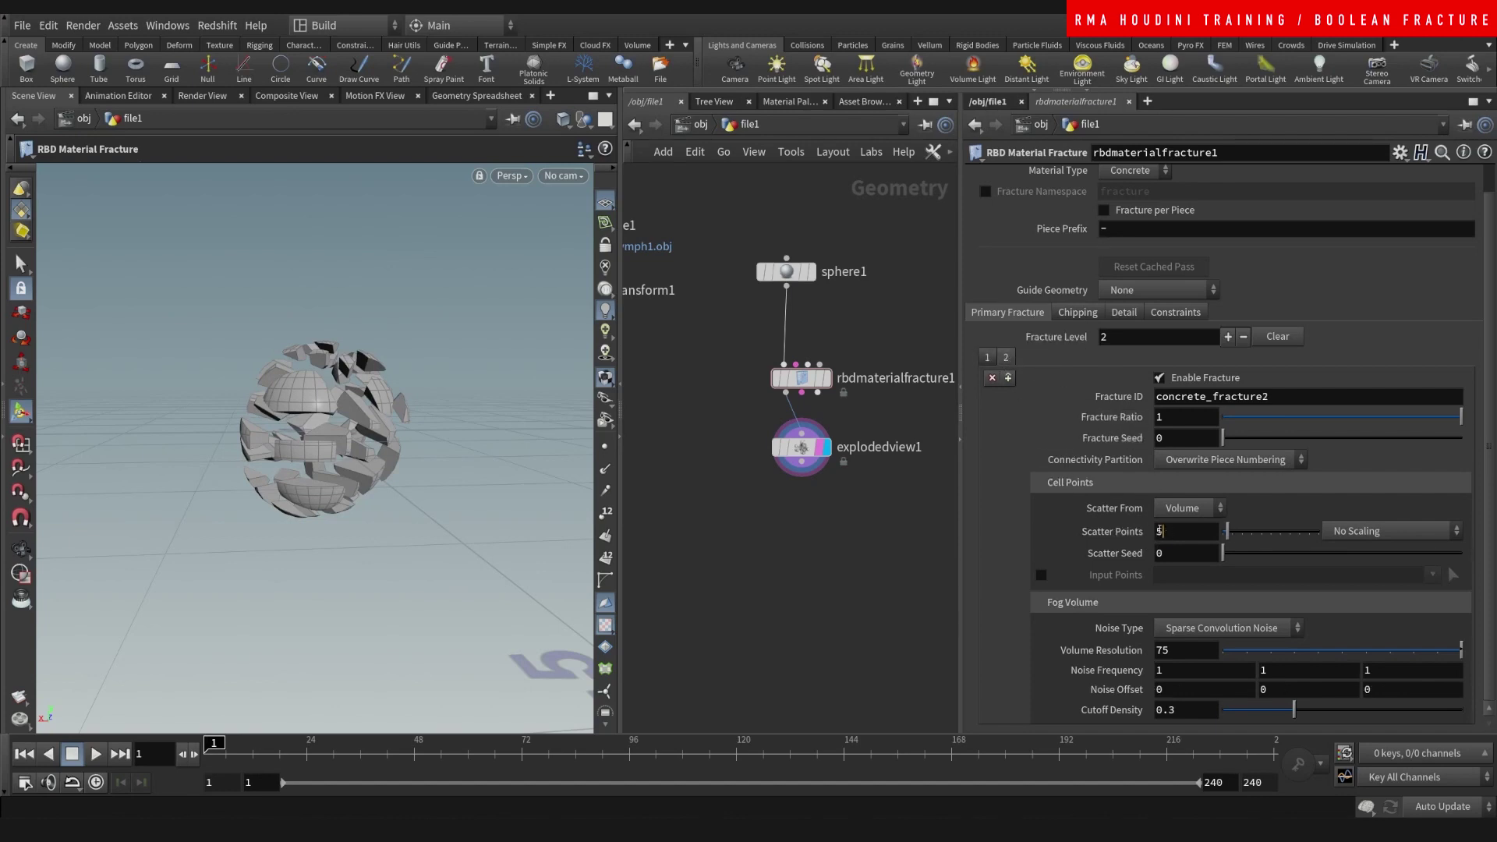
{"action": "double_click", "coordinate": [1159, 531]}
{"action": "type", "text": "10"}
{"action": "key", "text": "Return"}
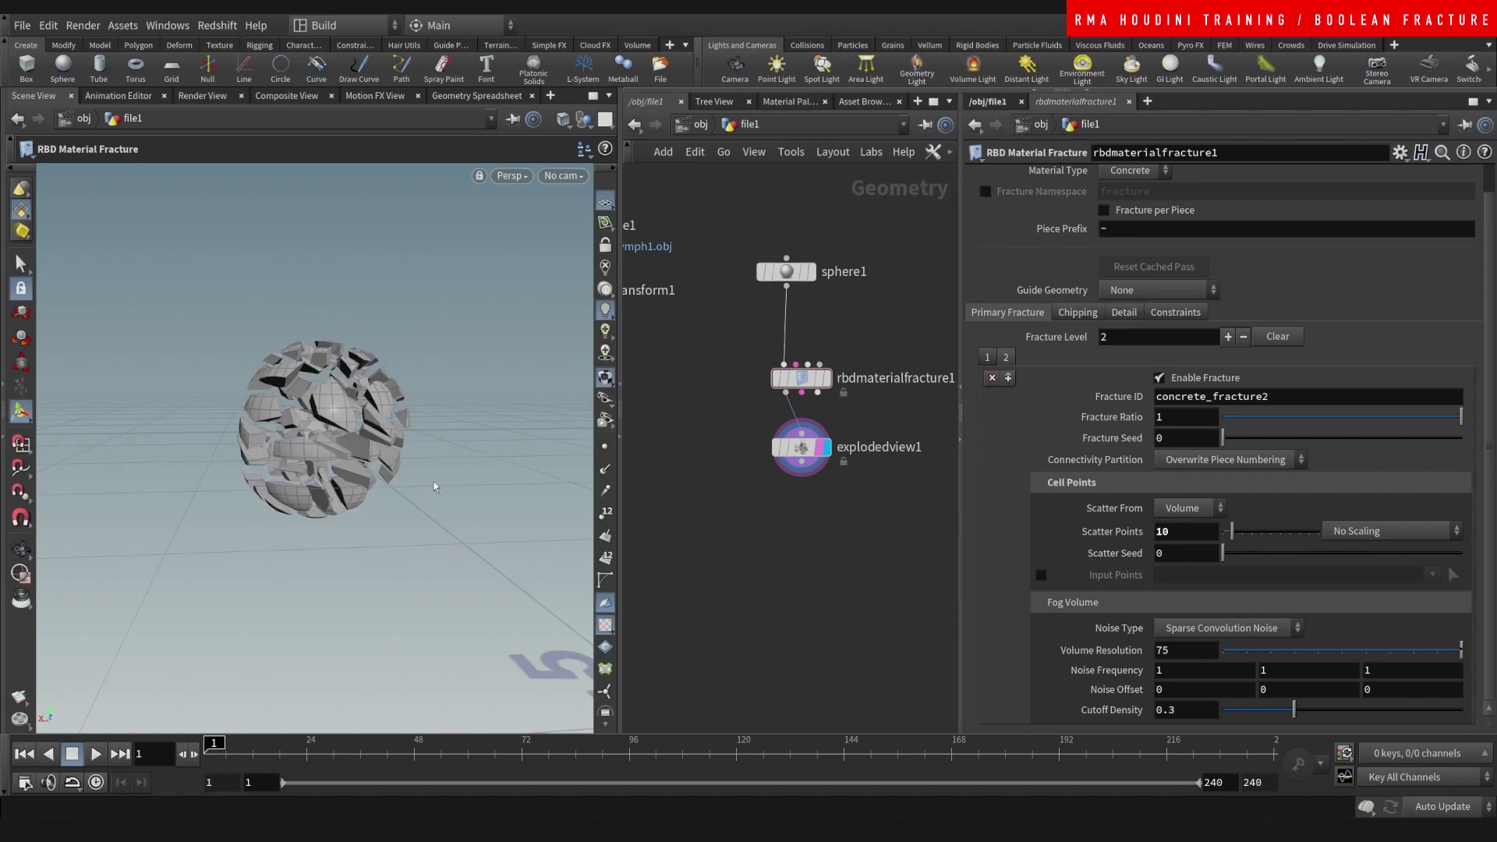
{"action": "mouse_move", "coordinate": [374, 381]}
{"action": "left_mouse_down", "text": "alt"}
{"action": "mouse_move", "coordinate": [375, 355]}
{"action": "mouse_move", "coordinate": [358, 395]}
{"action": "left_mouse_up", "text": "alt"}
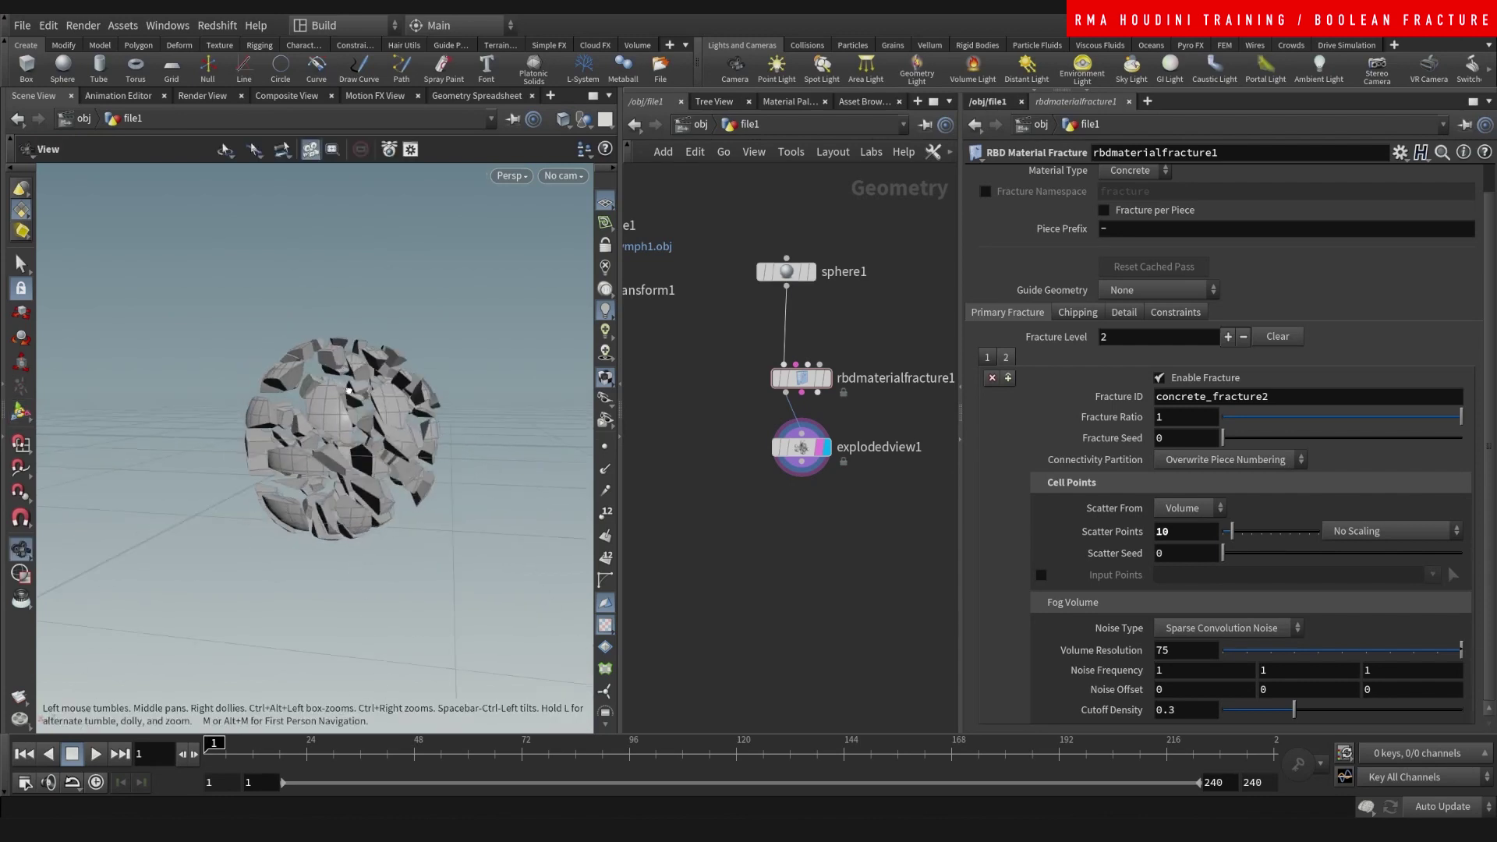
Enable Interior Detail on the RBD Material Fracture and examine the noisy inner faces of the exploded sphere pieces.
{"action": "left_click", "coordinate": [1077, 312]}
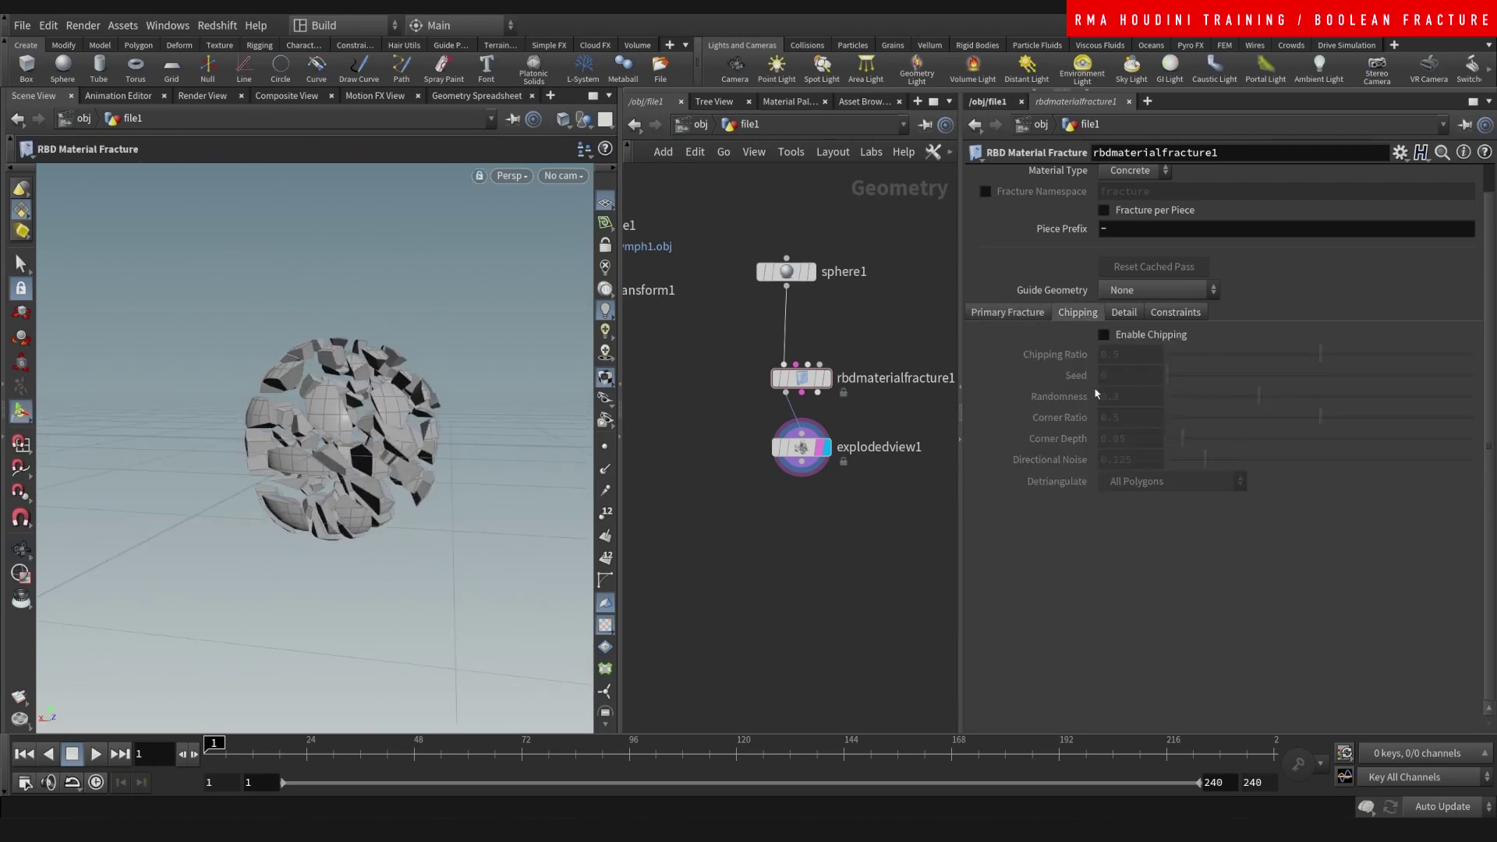
{"action": "left_click", "coordinate": [1123, 311]}
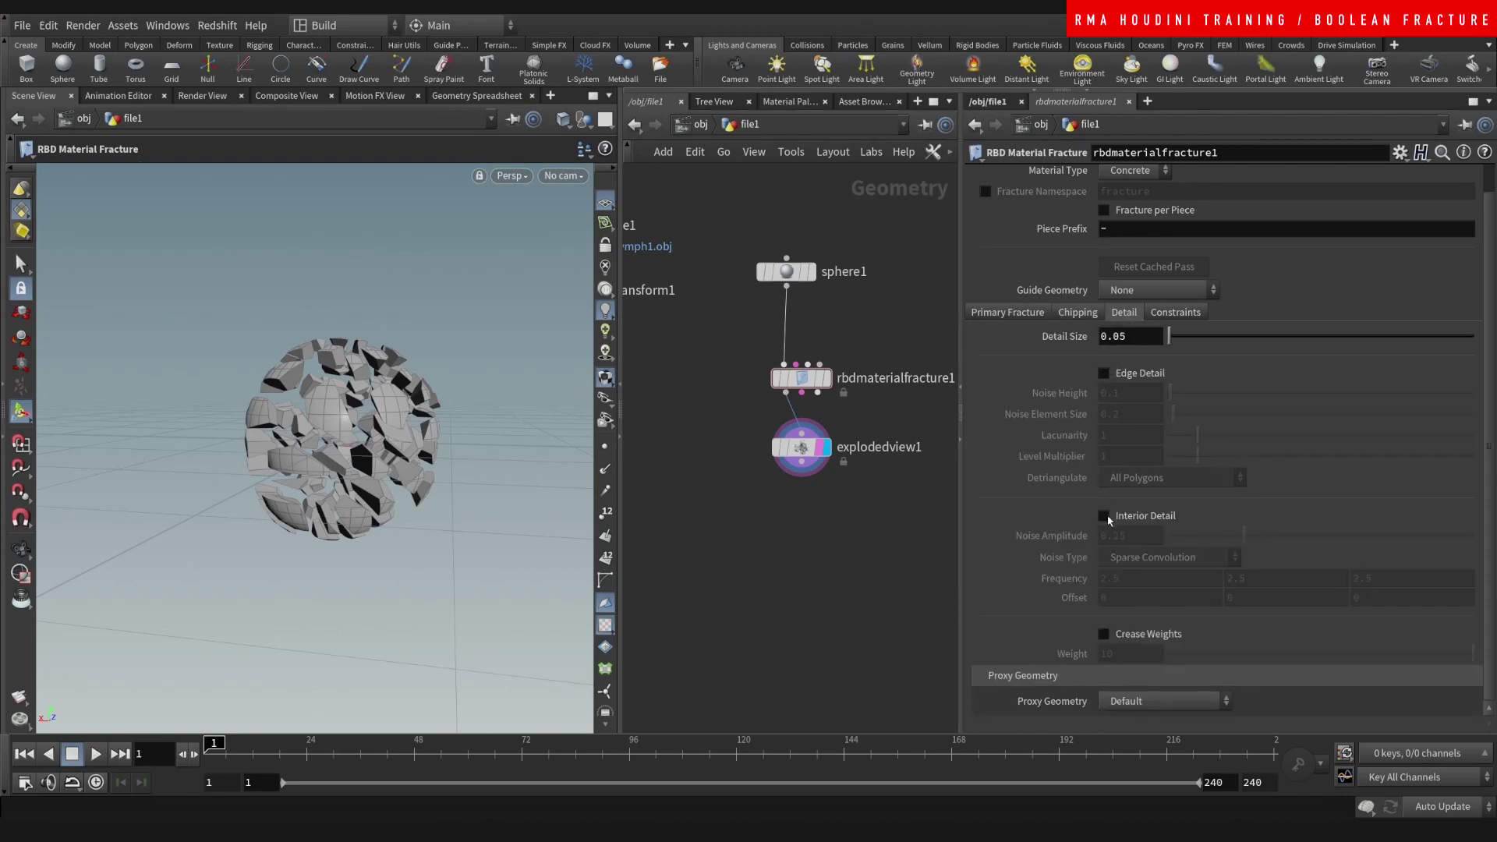
{"action": "left_click", "coordinate": [1106, 517]}
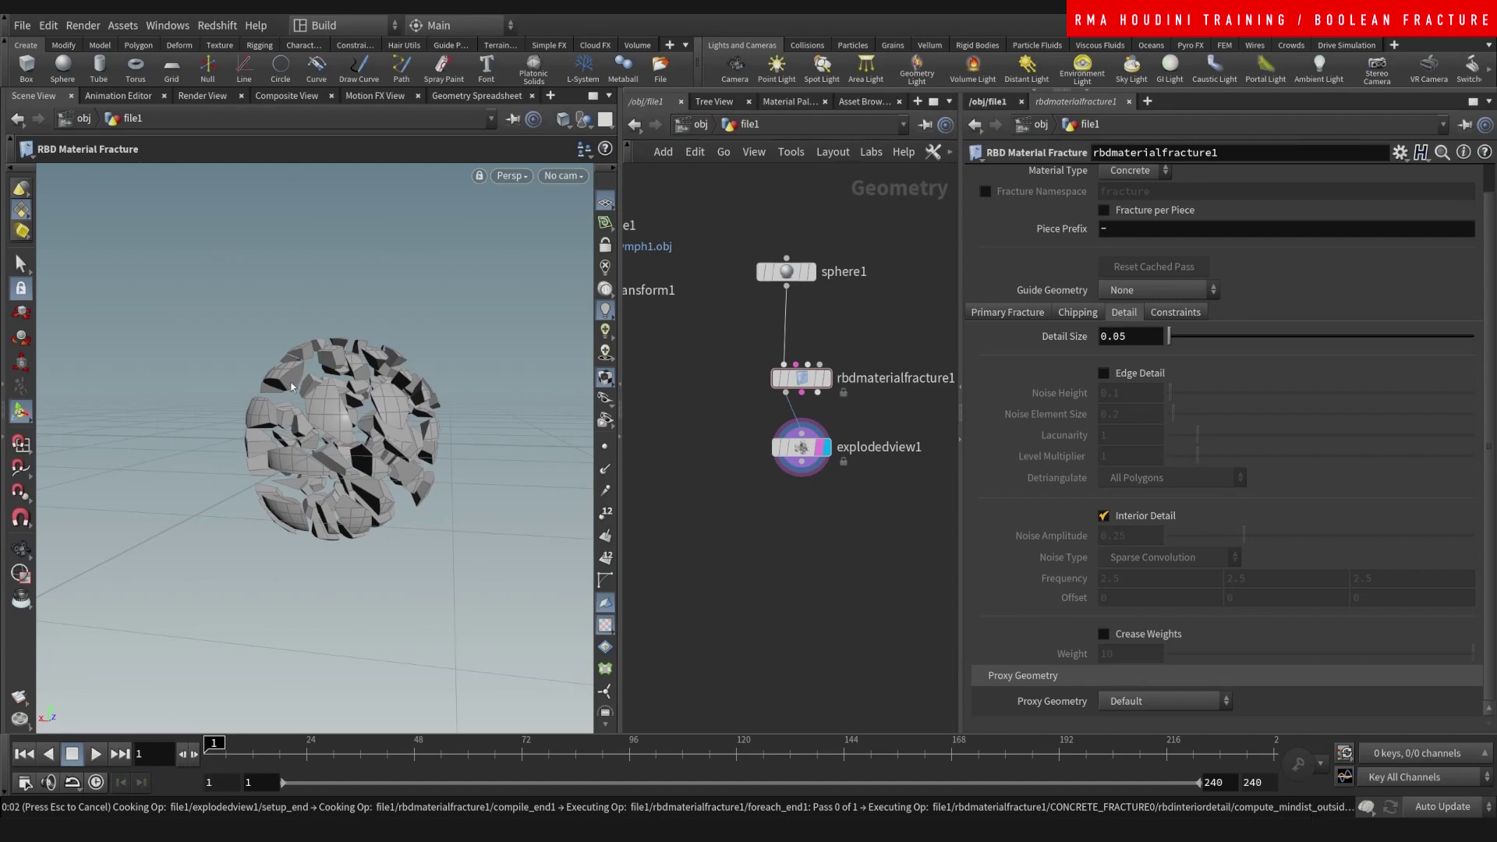
{"action": "right_click_drag", "start_coordinate": [338, 402], "coordinate": [395, 327], "text": "alt"}
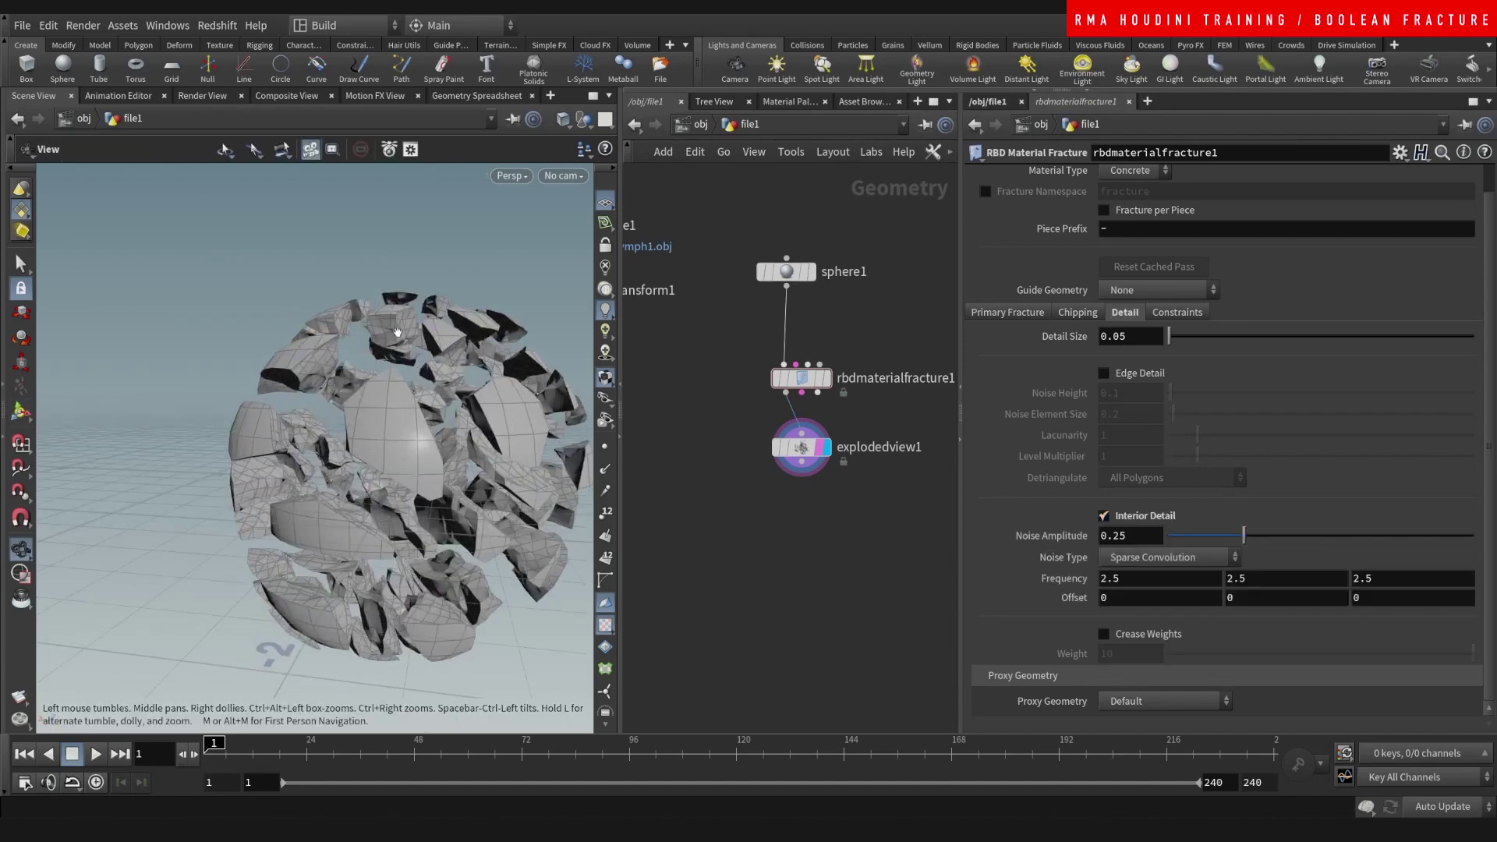
{"action": "left_click_drag", "start_coordinate": [316, 432], "coordinate": [374, 433], "text": "alt"}
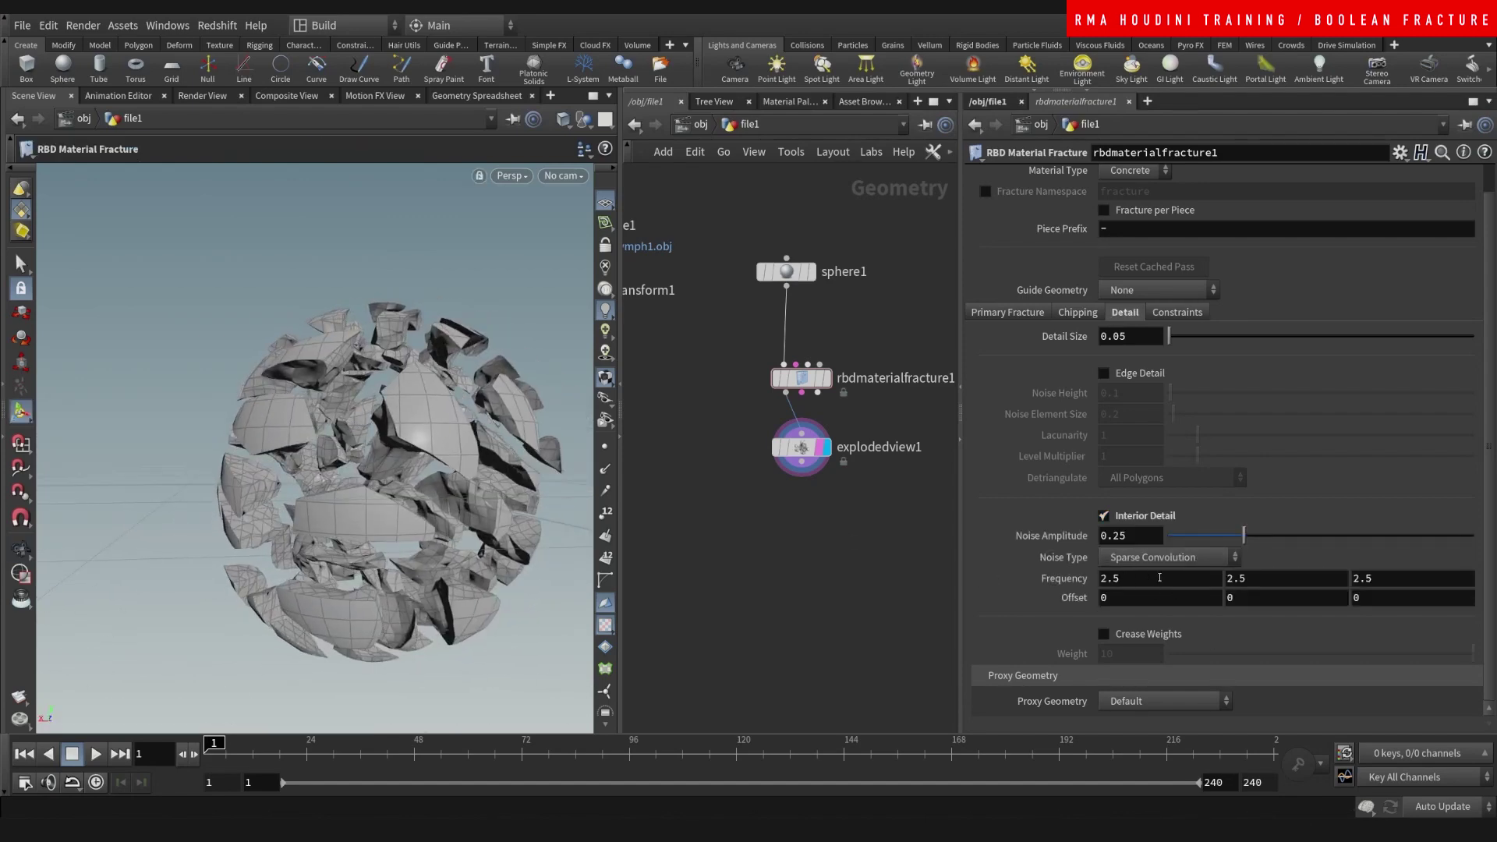
{"action": "left_click_drag", "start_coordinate": [572, 539], "coordinate": [371, 422]}
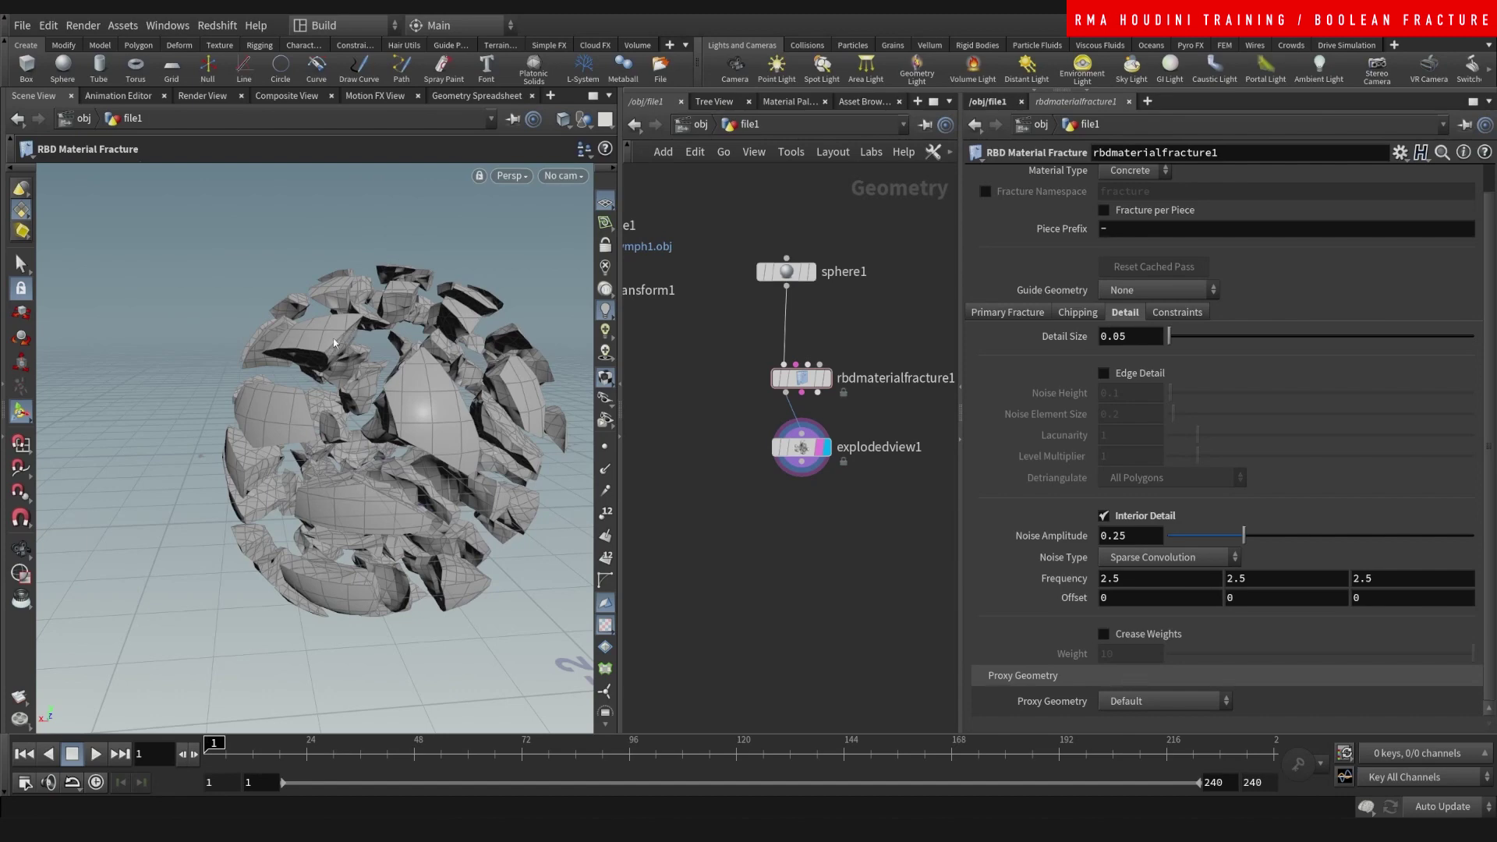
Review the material fracture's constraint settings and look over the file, transform and sphere branches of the node network.
{"action": "left_click", "coordinate": [1190, 310]}
{"action": "middle_click_drag", "start_coordinate": [839, 536], "coordinate": [775, 541]}
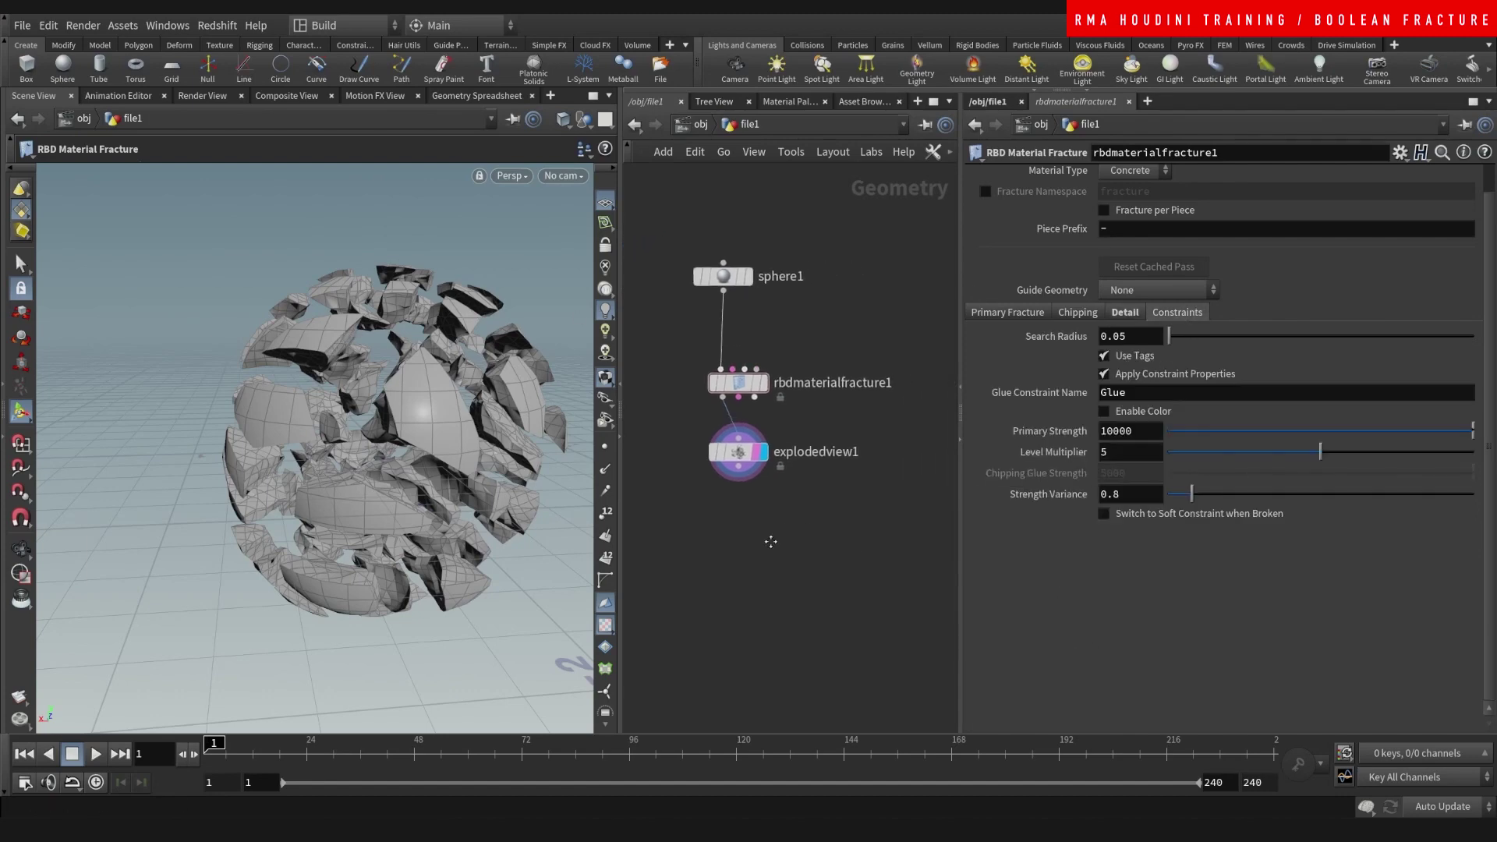
{"action": "right_click_drag", "start_coordinate": [777, 540], "coordinate": [777, 530]}
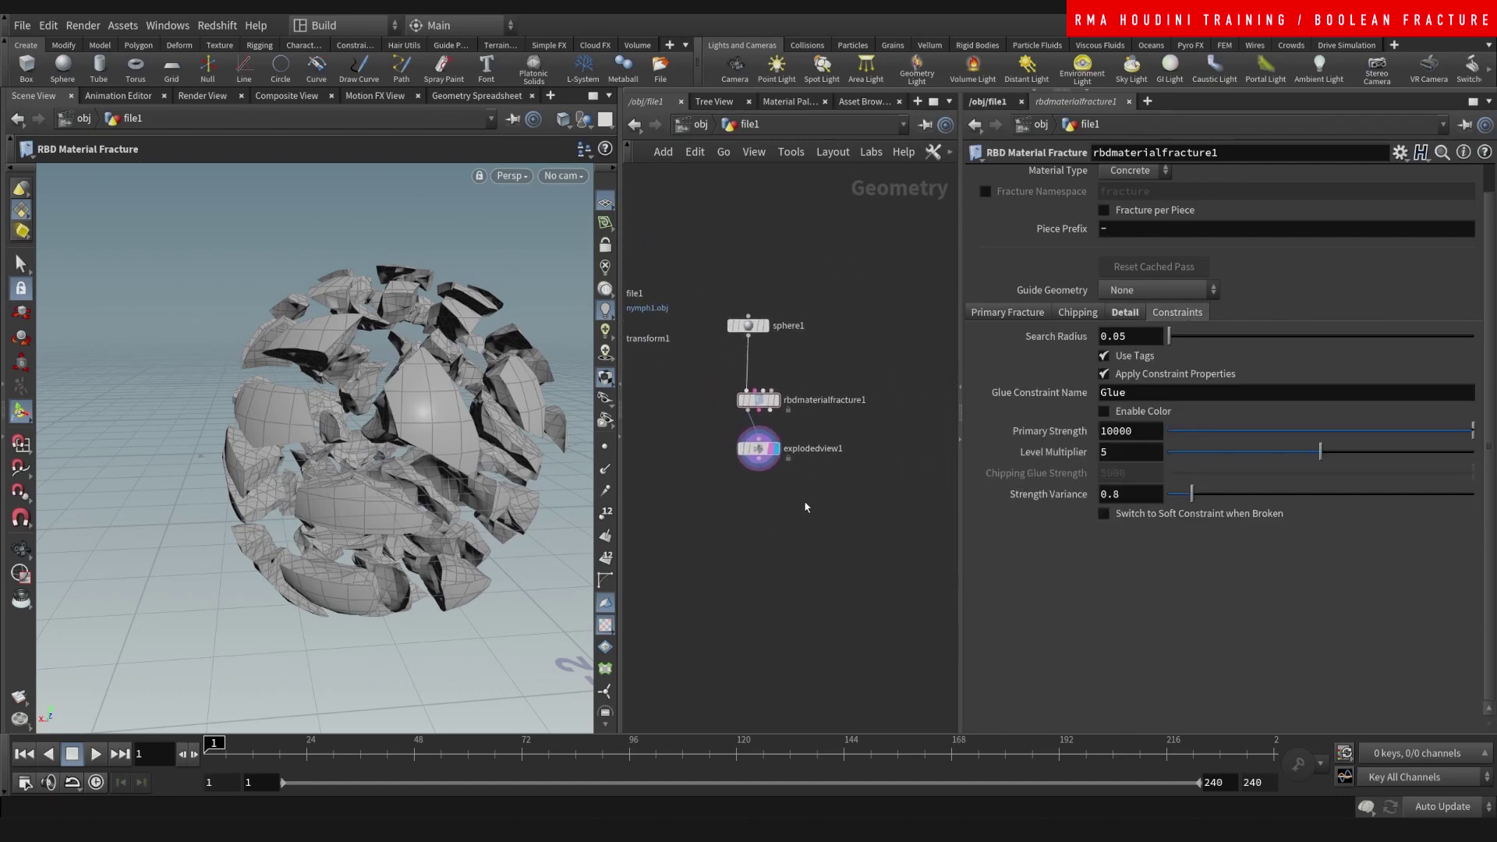
{"action": "scroll", "coordinate": [810, 522], "scroll_direction": "up", "scroll_amount": 2}
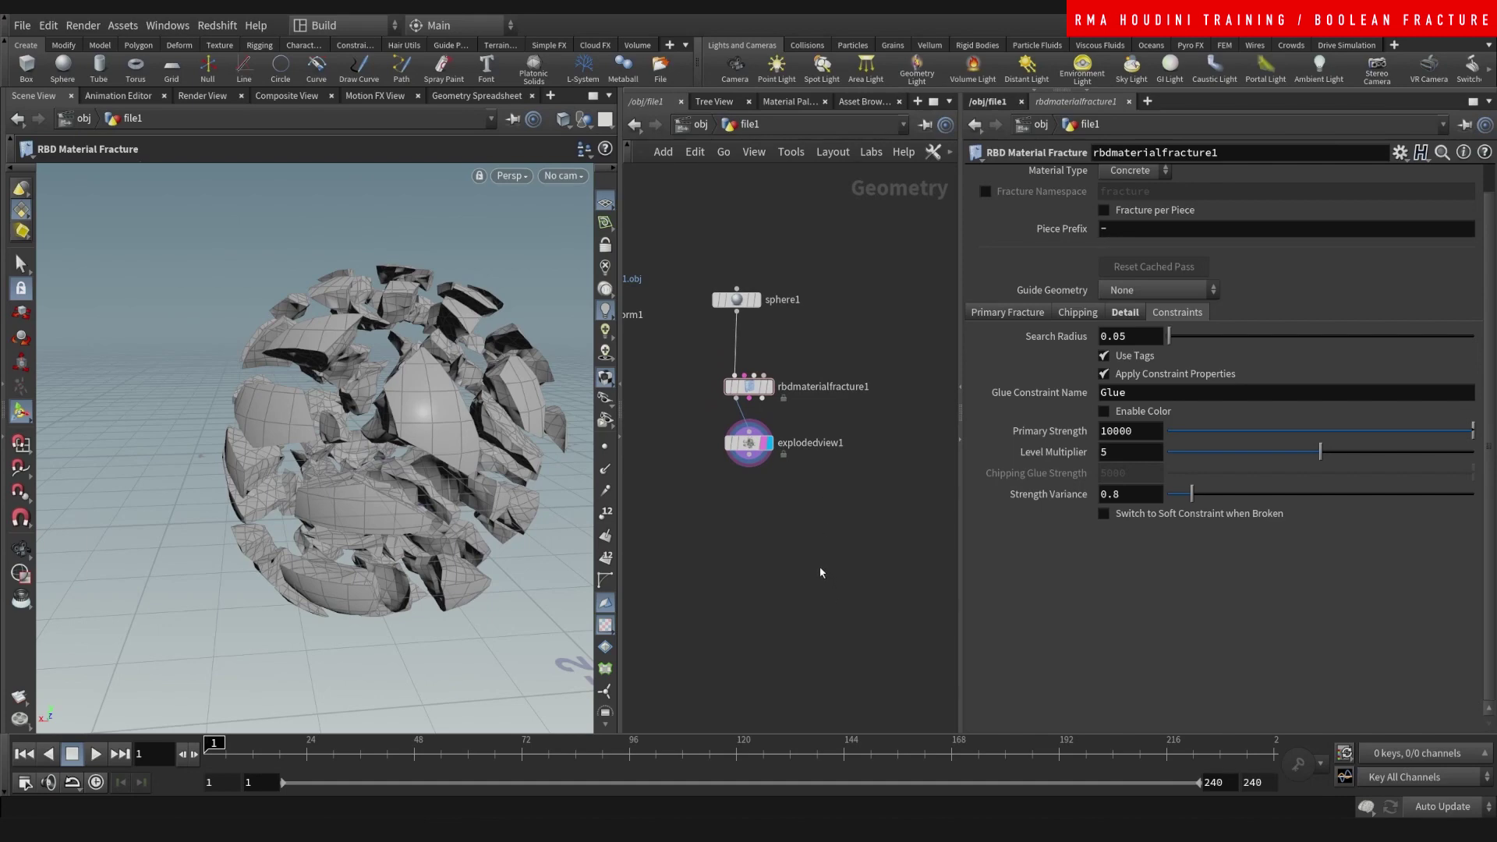
{"action": "middle_click_drag", "start_coordinate": [770, 513], "coordinate": [849, 497]}
{"action": "right_click_drag", "start_coordinate": [848, 497], "coordinate": [830, 519]}
{"action": "middle_click_drag", "start_coordinate": [829, 520], "coordinate": [876, 583]}
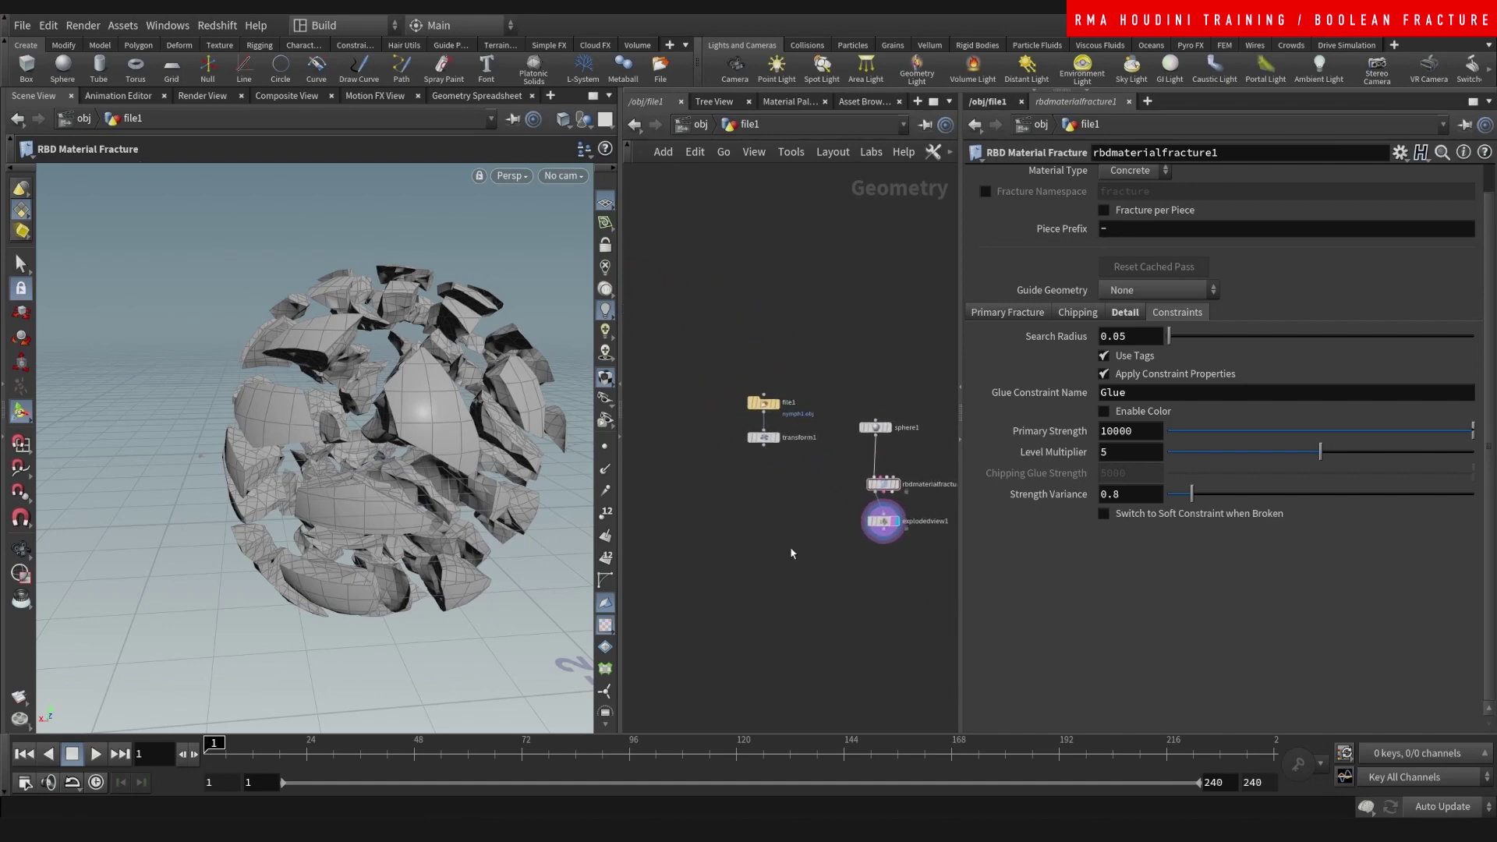
Display the output of the statue's Transform node.
{"action": "right_click_drag", "start_coordinate": [792, 538], "coordinate": [878, 546]}
{"action": "middle_click_drag", "start_coordinate": [878, 538], "coordinate": [755, 516]}
{"action": "mouse_move", "coordinate": [659, 461]}
{"action": "middle_mouse_down"}
{"action": "mouse_move", "coordinate": [818, 452]}
{"action": "mouse_move", "coordinate": [795, 437]}
{"action": "mouse_move", "coordinate": [682, 453]}
{"action": "middle_mouse_up"}
{"action": "left_click", "coordinate": [786, 372]}
{"action": "left_click", "coordinate": [827, 371]}
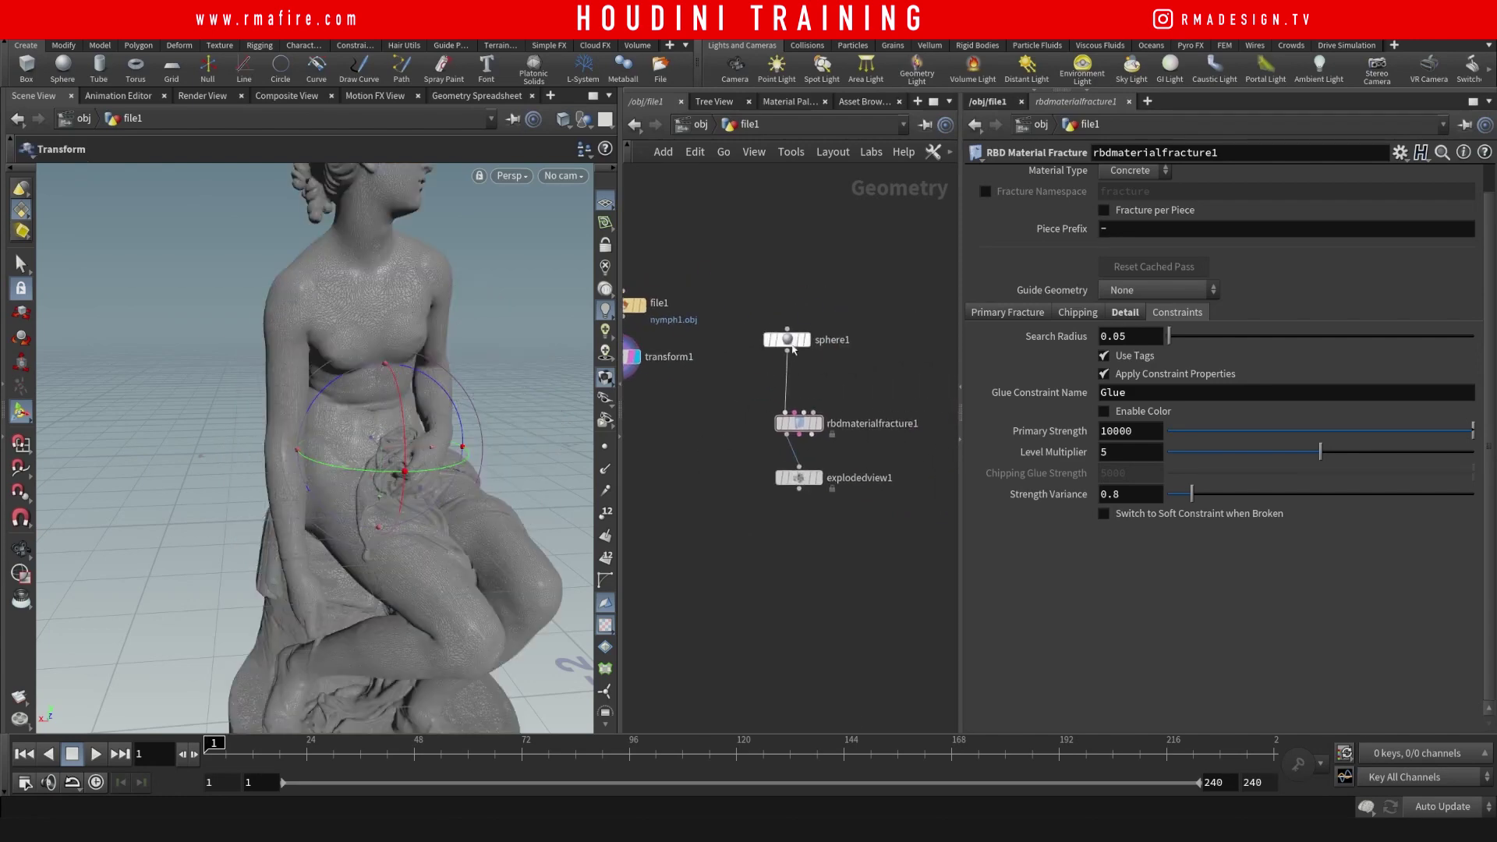
Detach the Sphere node from the material fracture, display it on its own and set its uniform scale to 1.67.
{"action": "left_click_drag", "start_coordinate": [792, 351], "coordinate": [692, 585]}
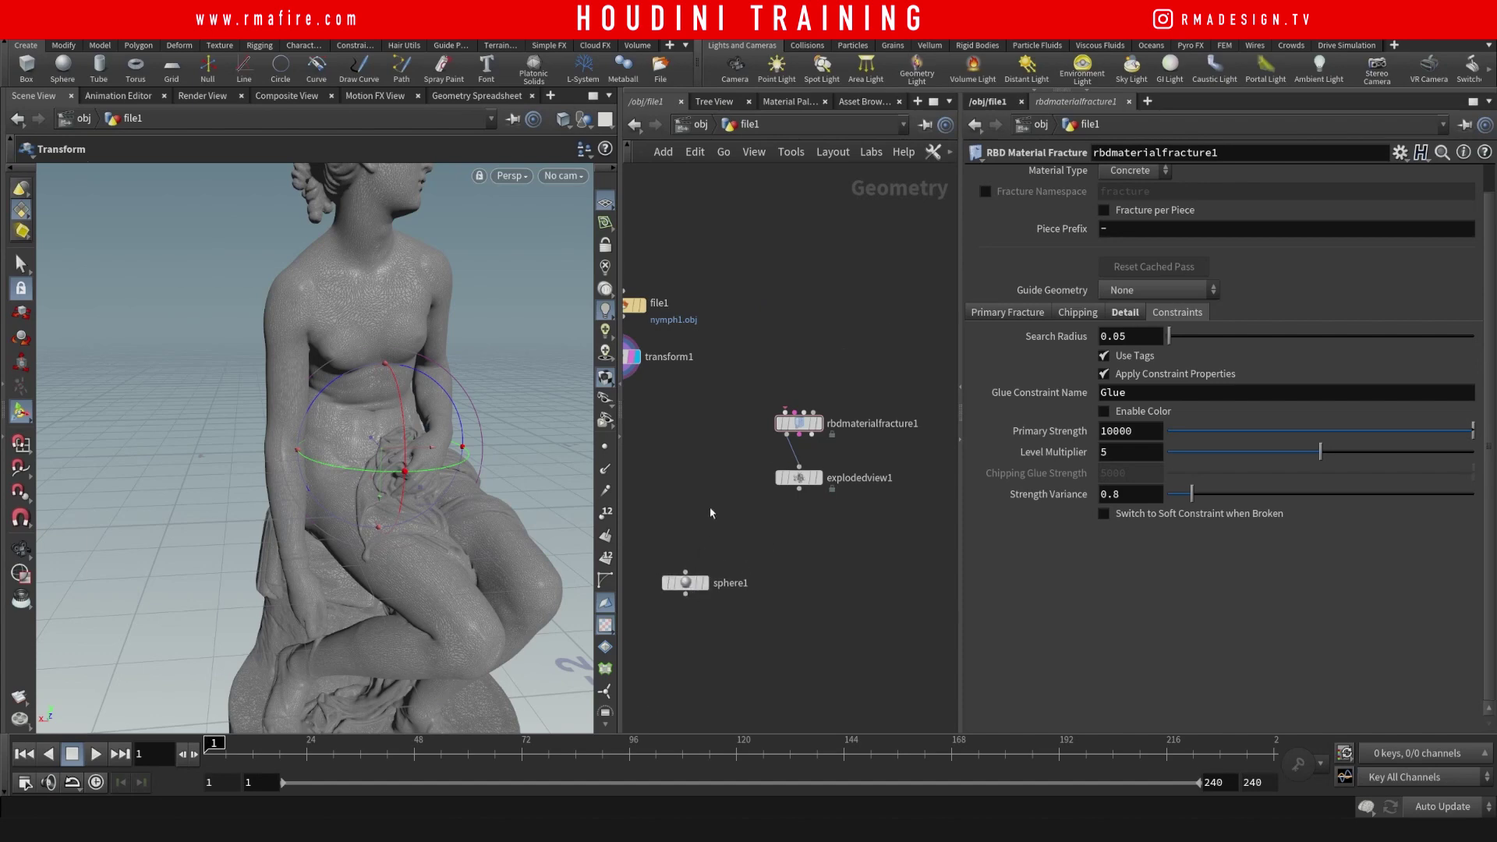
{"action": "middle_click_drag", "start_coordinate": [693, 585], "coordinate": [776, 427]}
{"action": "left_click", "coordinate": [786, 428]}
{"action": "middle_click_drag", "start_coordinate": [768, 515], "coordinate": [768, 430]}
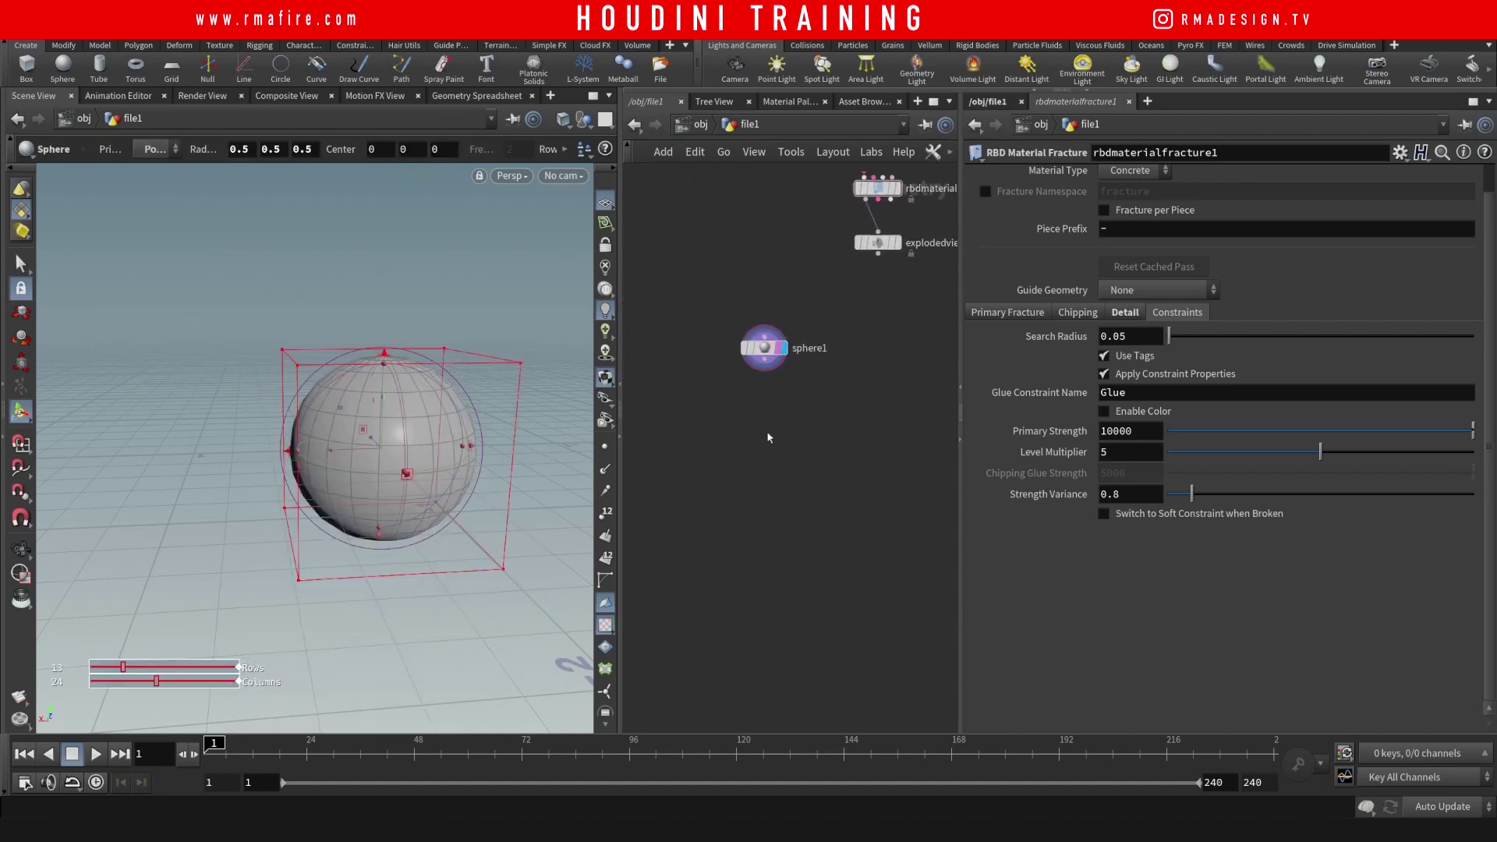
{"action": "left_click_drag", "start_coordinate": [1198, 280], "coordinate": [1220, 280]}
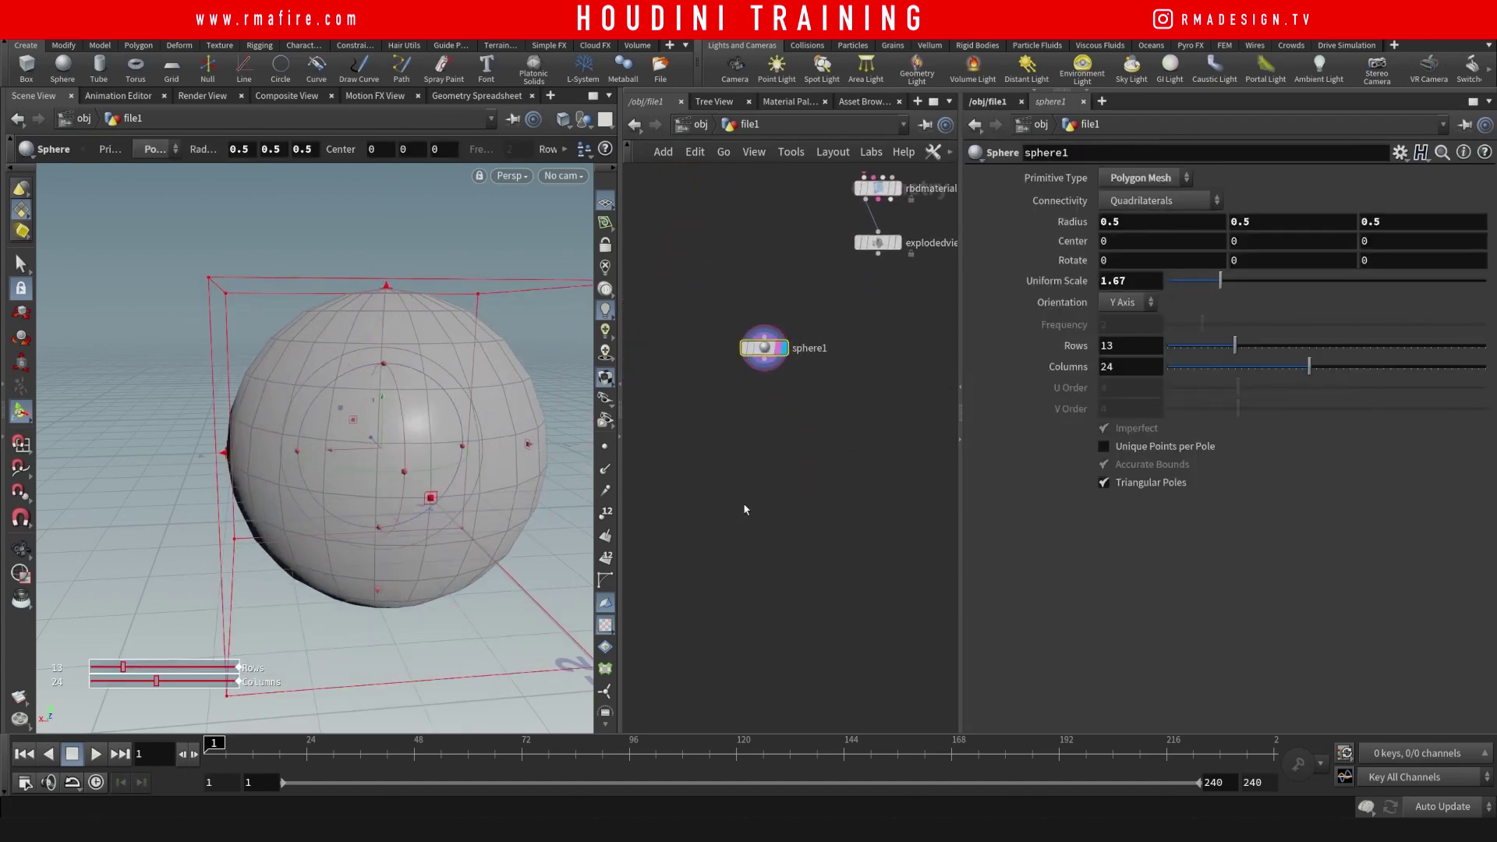
Add a Grid node near the sphere and display its output.
{"action": "middle_click_drag", "start_coordinate": [763, 440], "coordinate": [834, 442]}
{"action": "key", "text": "Tab"}
{"action": "type", "text": "grid"}
{"action": "key", "text": "Return"}
{"action": "left_click", "coordinate": [745, 406]}
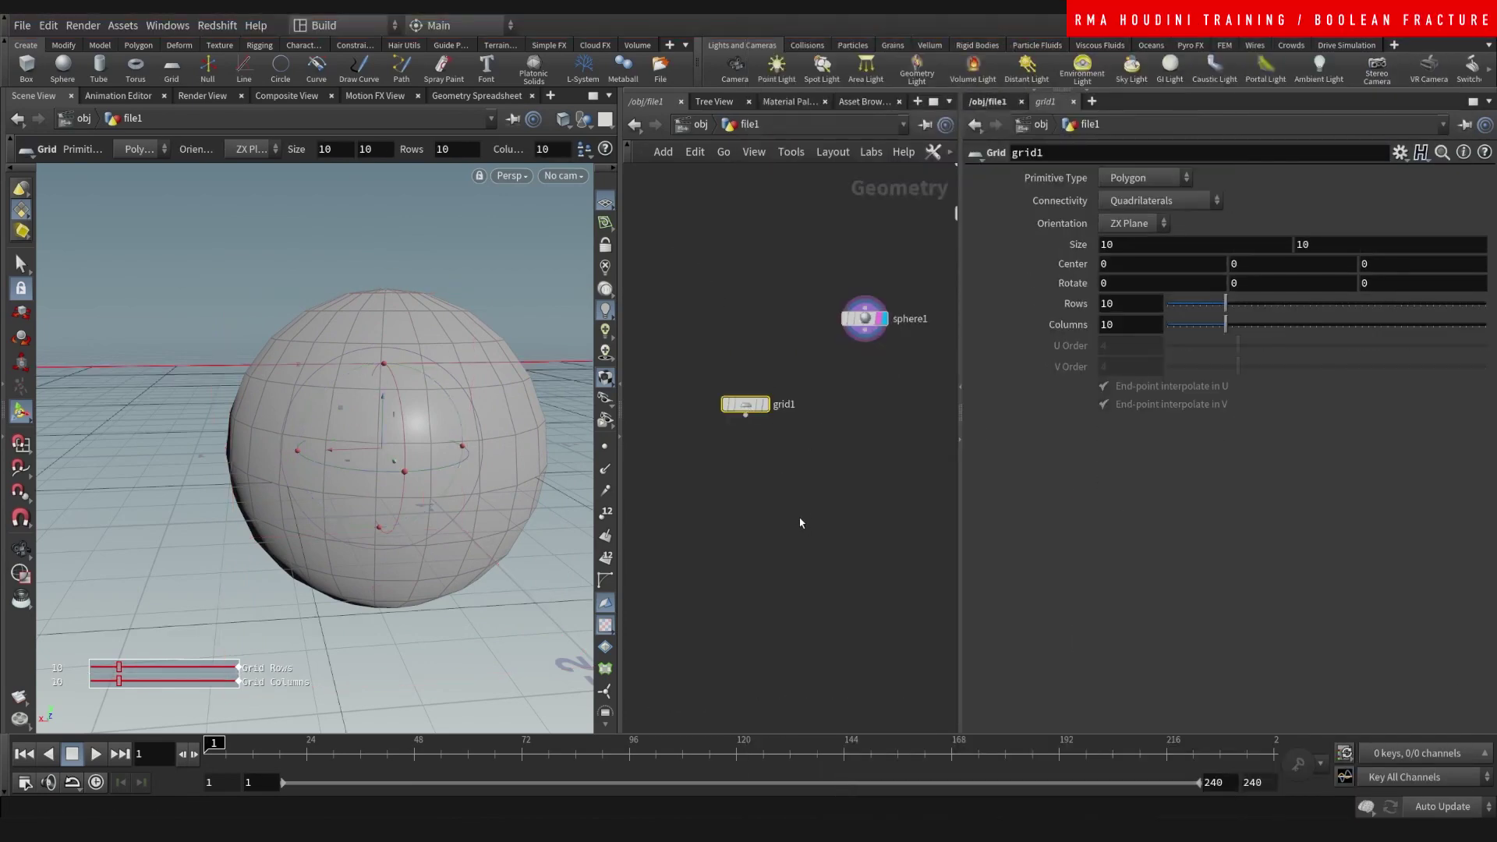
{"action": "middle_click_drag", "start_coordinate": [762, 447], "coordinate": [775, 387]}
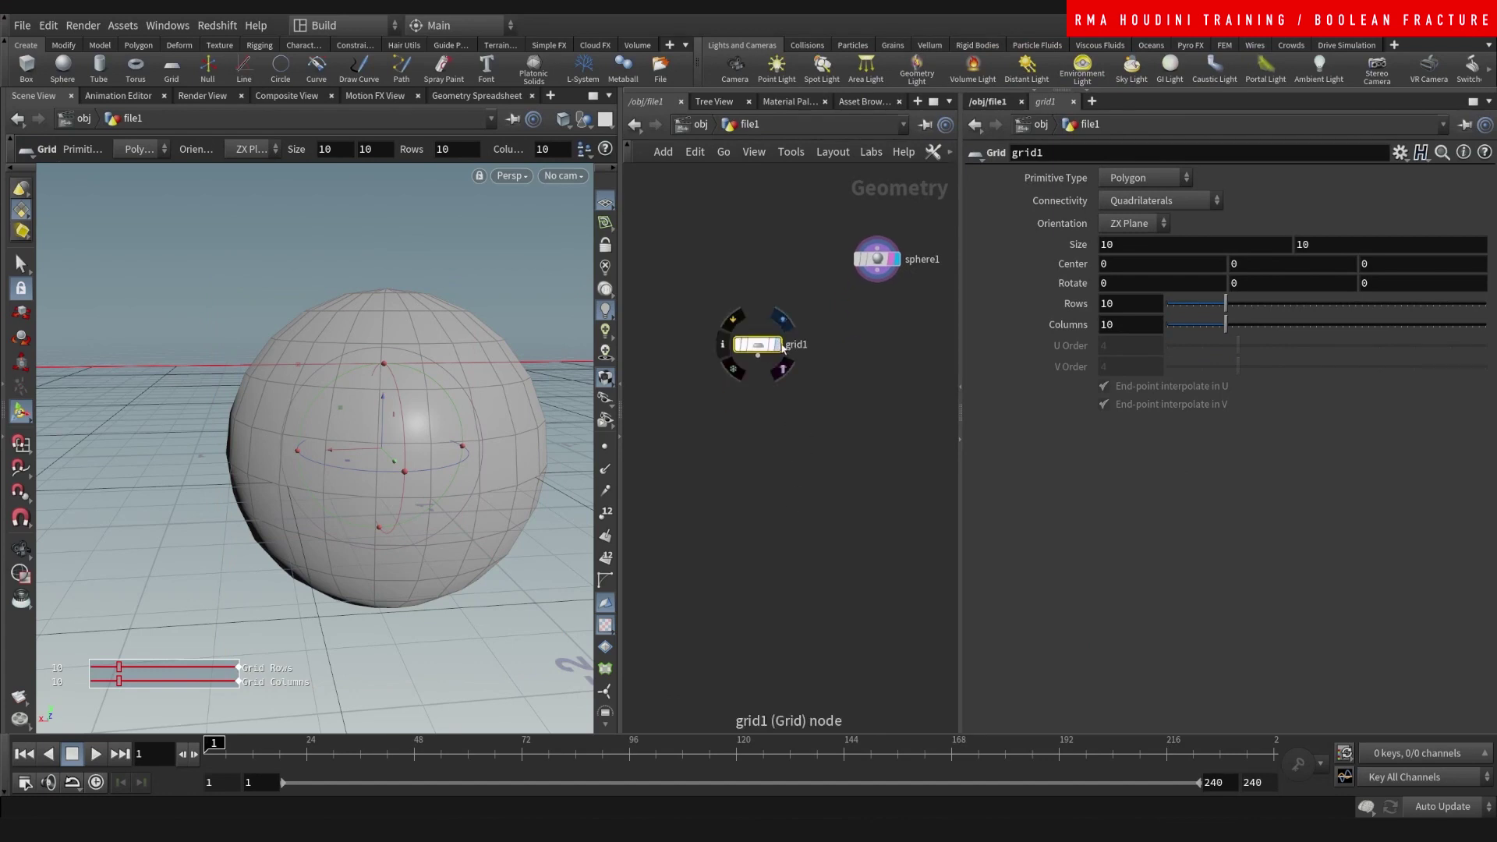
{"action": "left_click", "coordinate": [776, 345]}
Examine the whole grid from above and place the Grid node level with the Sphere node.
{"action": "right_click_drag", "start_coordinate": [351, 476], "coordinate": [225, 700], "text": "alt"}
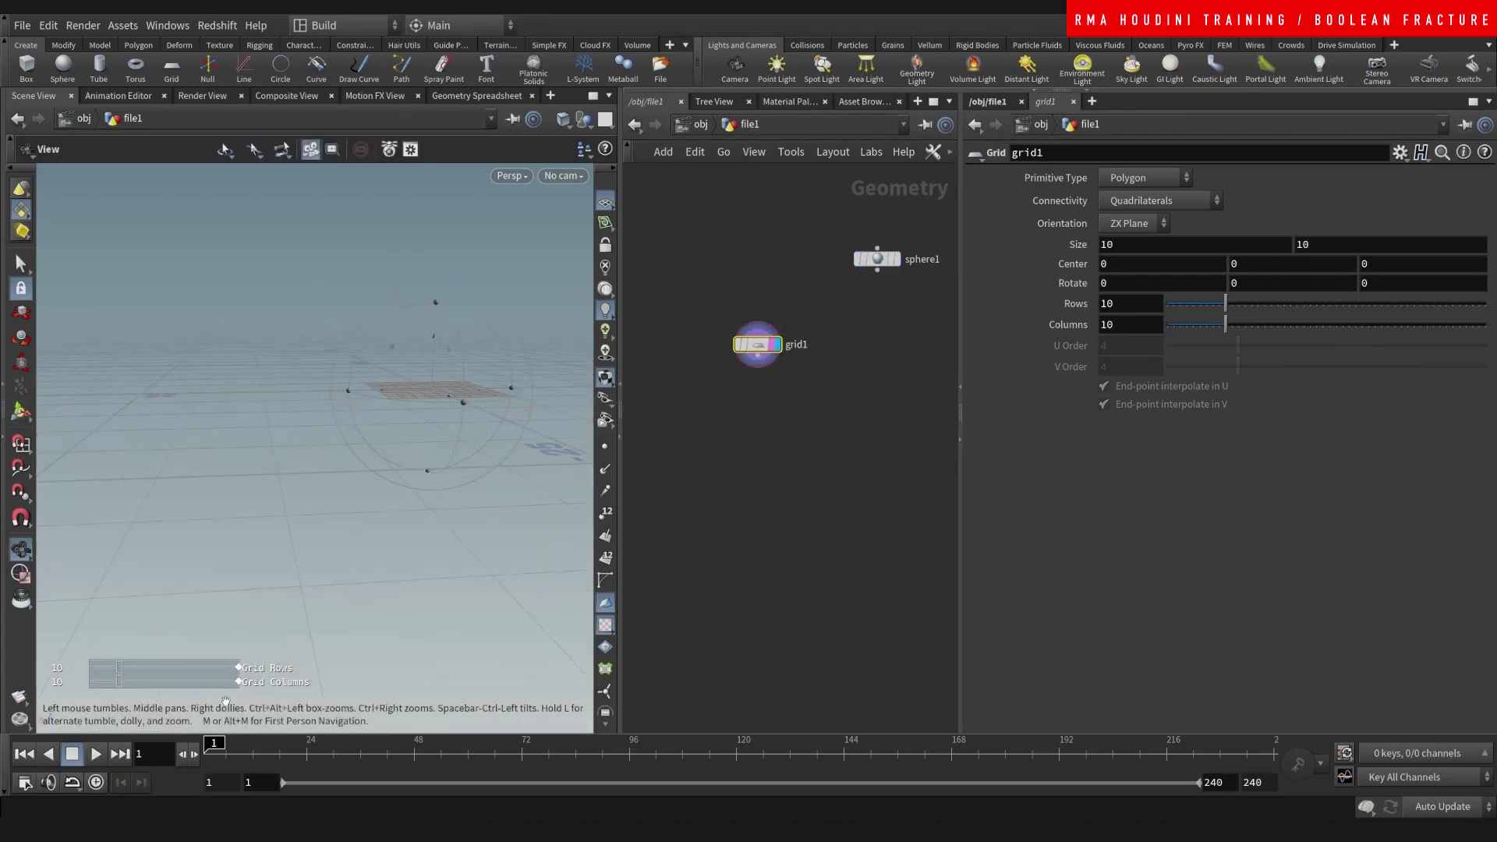
{"action": "mouse_move", "coordinate": [406, 405]}
{"action": "right_mouse_down", "text": "alt"}
{"action": "mouse_move", "coordinate": [341, 488]}
{"action": "mouse_move", "coordinate": [410, 421]}
{"action": "right_mouse_up", "text": "alt"}
{"action": "left_click_drag", "start_coordinate": [410, 421], "coordinate": [431, 405], "text": "alt"}
{"action": "right_click_drag", "start_coordinate": [431, 405], "coordinate": [668, 244], "text": "alt"}
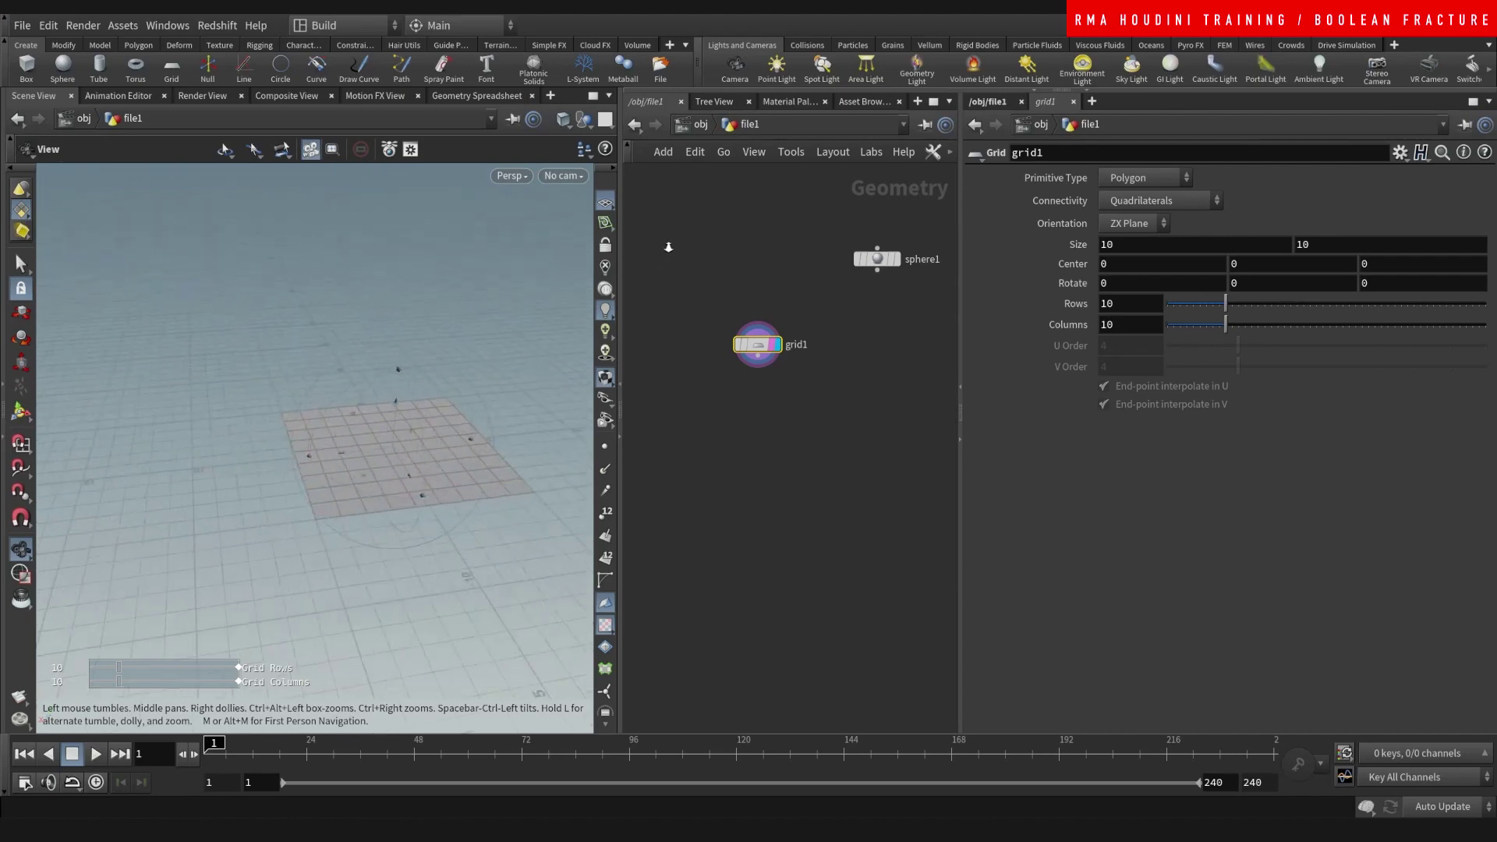
{"action": "right_click_drag", "start_coordinate": [398, 445], "coordinate": [548, 442], "text": "alt"}
{"action": "left_click_drag", "start_coordinate": [754, 354], "coordinate": [699, 268]}
Add a Copy Stamp node below the grid, connect it and display its output.
{"action": "key", "text": "Tab"}
{"action": "key", "text": "Return"}
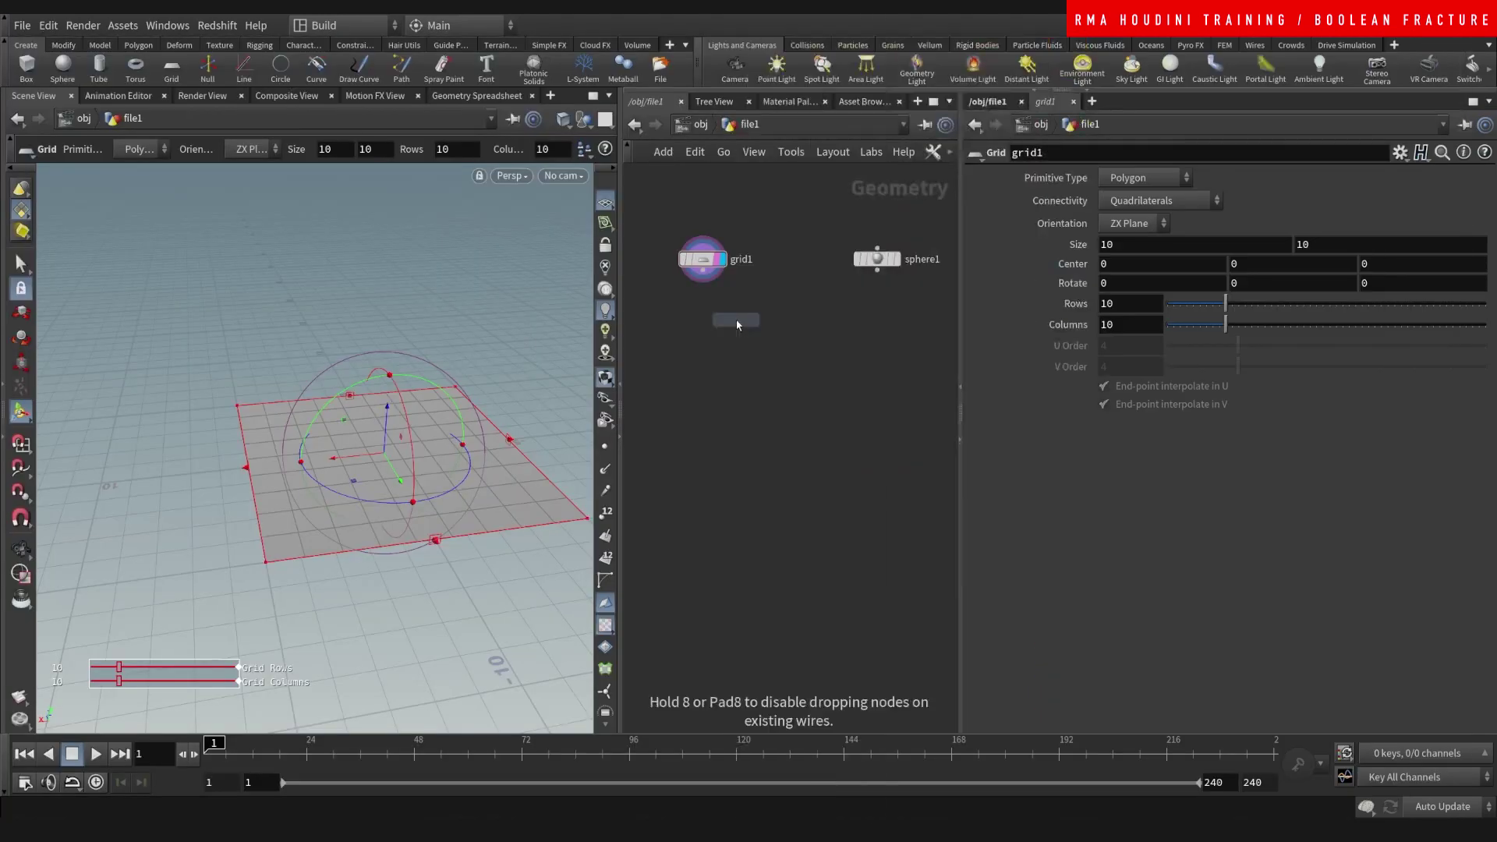
{"action": "left_click", "coordinate": [729, 308]}
{"action": "left_click", "coordinate": [725, 306]}
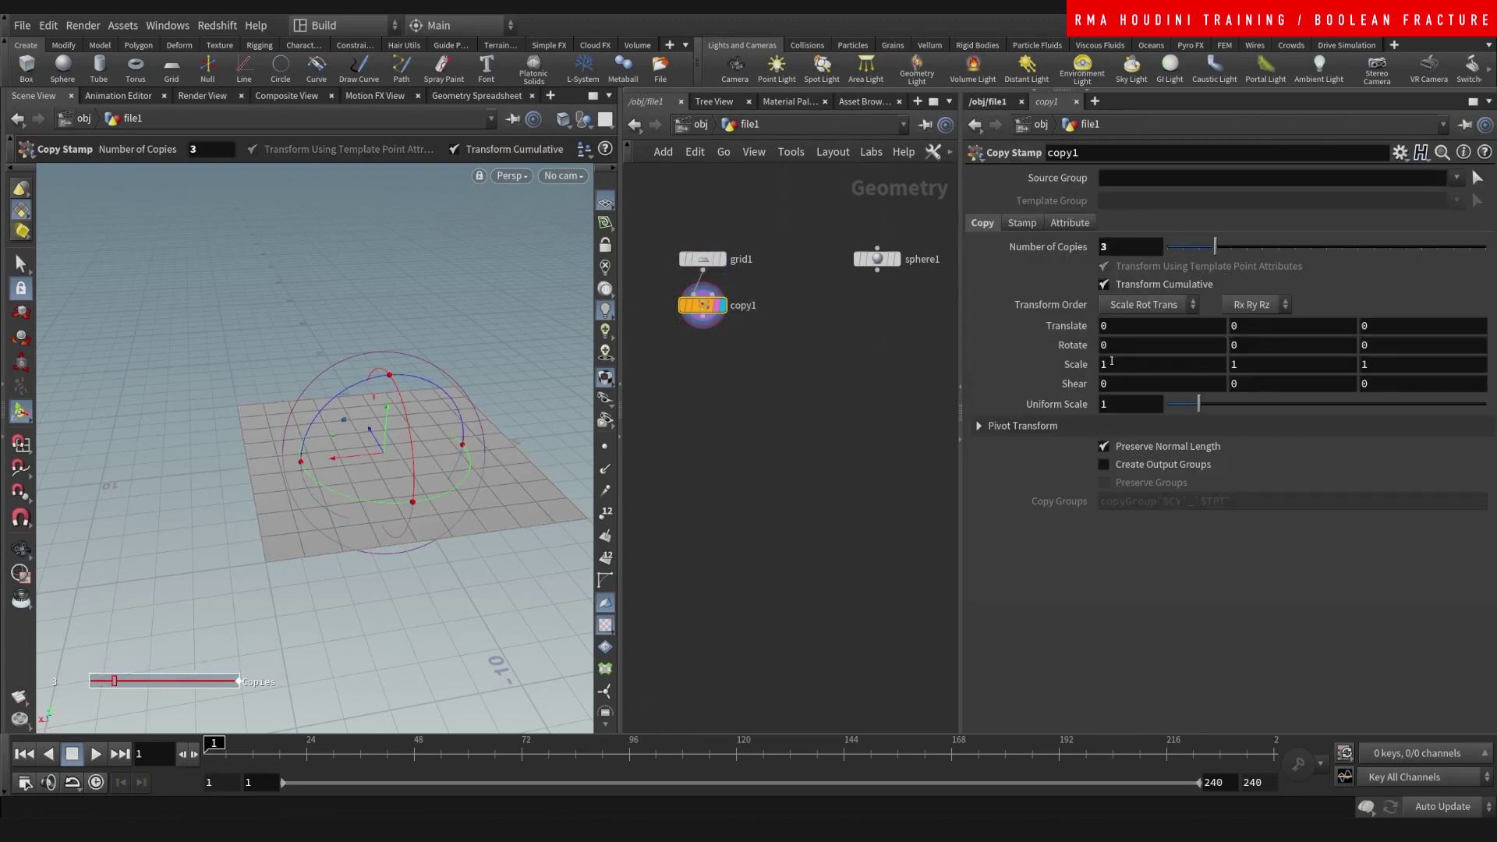
Set the Copy Stamp rotation to 83 on all three axes and the number of copies to 7.
{"action": "middle_click_drag", "start_coordinate": [1082, 343], "coordinate": [1163, 320]}
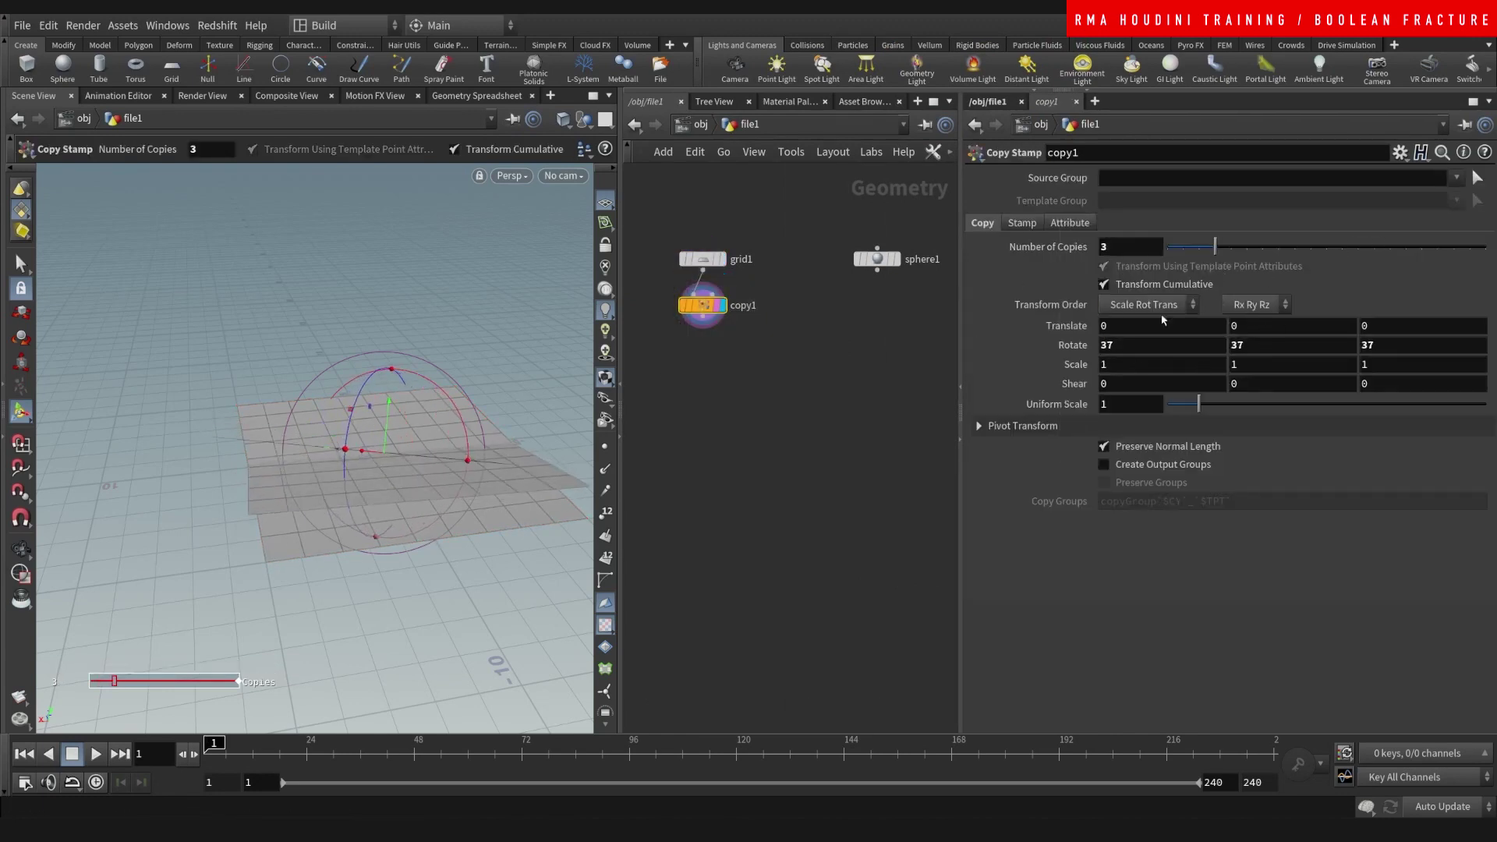
{"action": "middle_click_drag", "start_coordinate": [1080, 344], "coordinate": [1335, 298]}
{"action": "left_click_drag", "start_coordinate": [1231, 252], "coordinate": [1271, 252]}
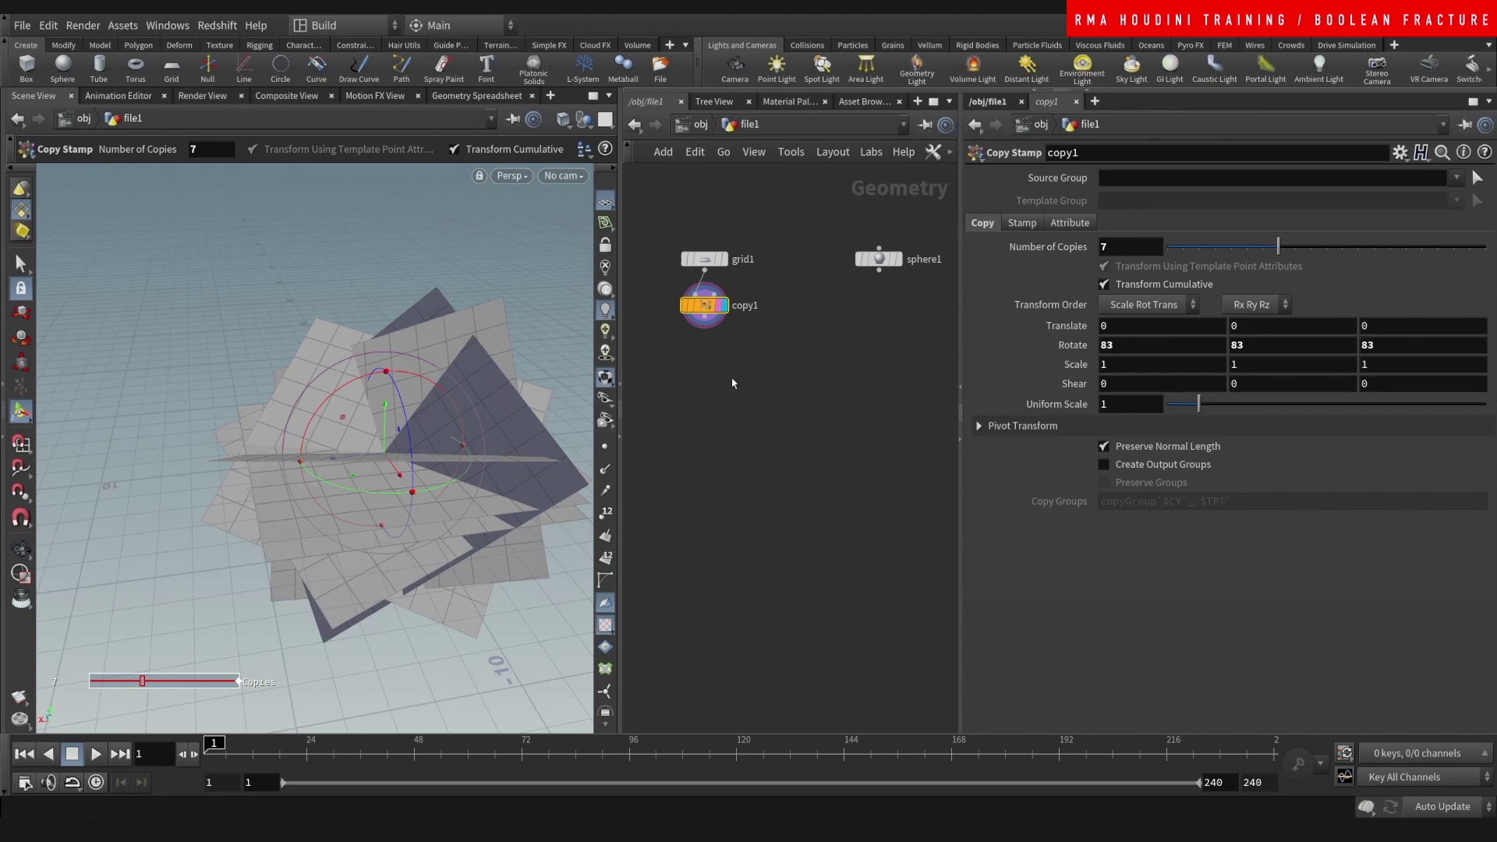
Add a Mountain node after the Copy Stamp, display it and raise its noise amplitude.
{"action": "key", "text": "Tab"}
{"action": "type", "text": "mount"}
{"action": "key", "text": "Return"}
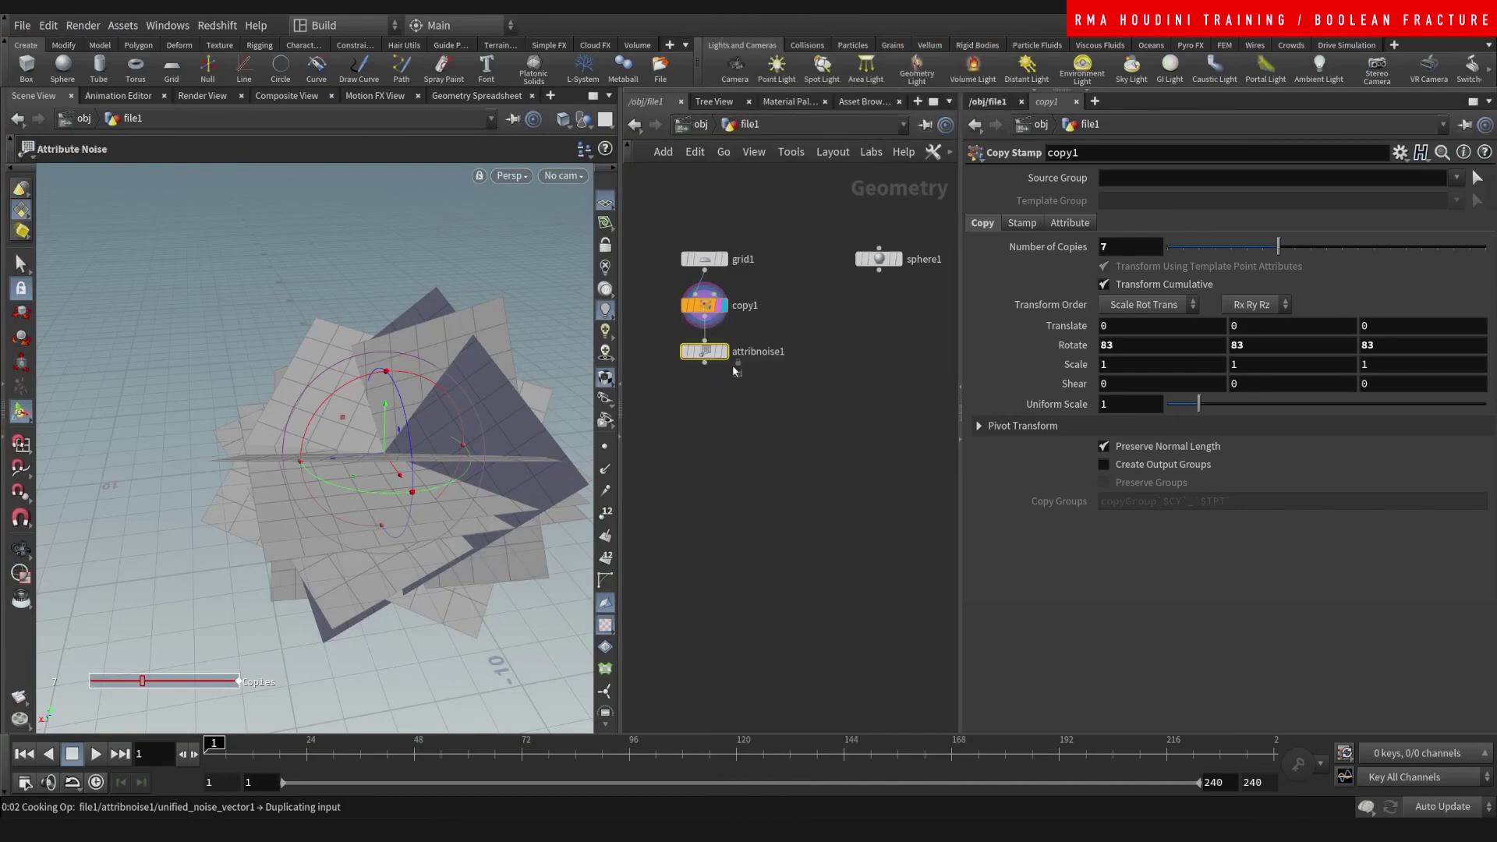
{"action": "left_click", "coordinate": [732, 365]}
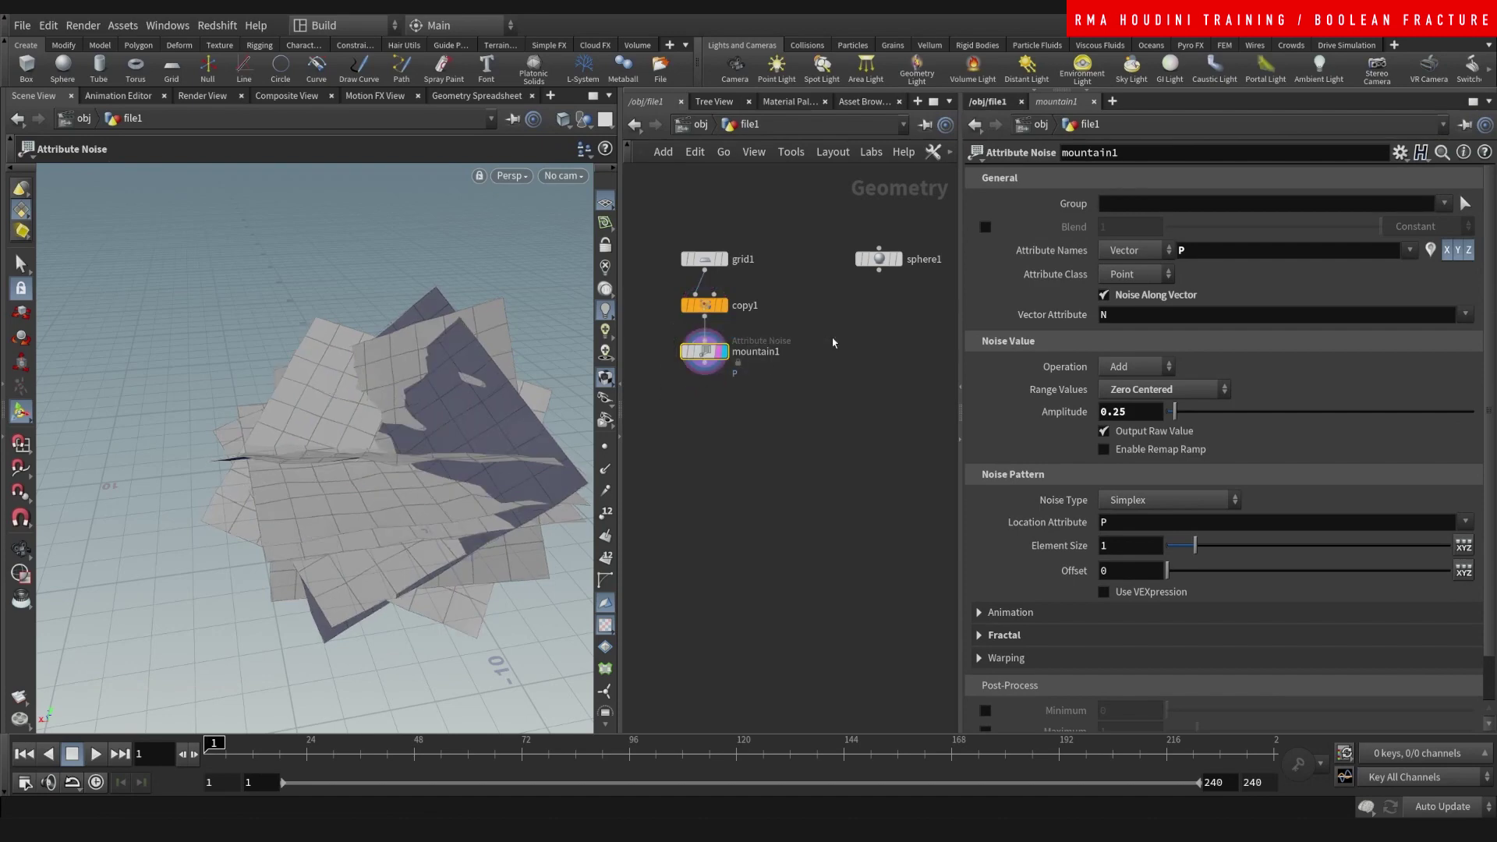
{"action": "left_click_drag", "start_coordinate": [1186, 414], "coordinate": [1195, 413]}
Link the grid's columns to its rows with a relative reference and set the rows to 200.
{"action": "left_click", "coordinate": [701, 257]}
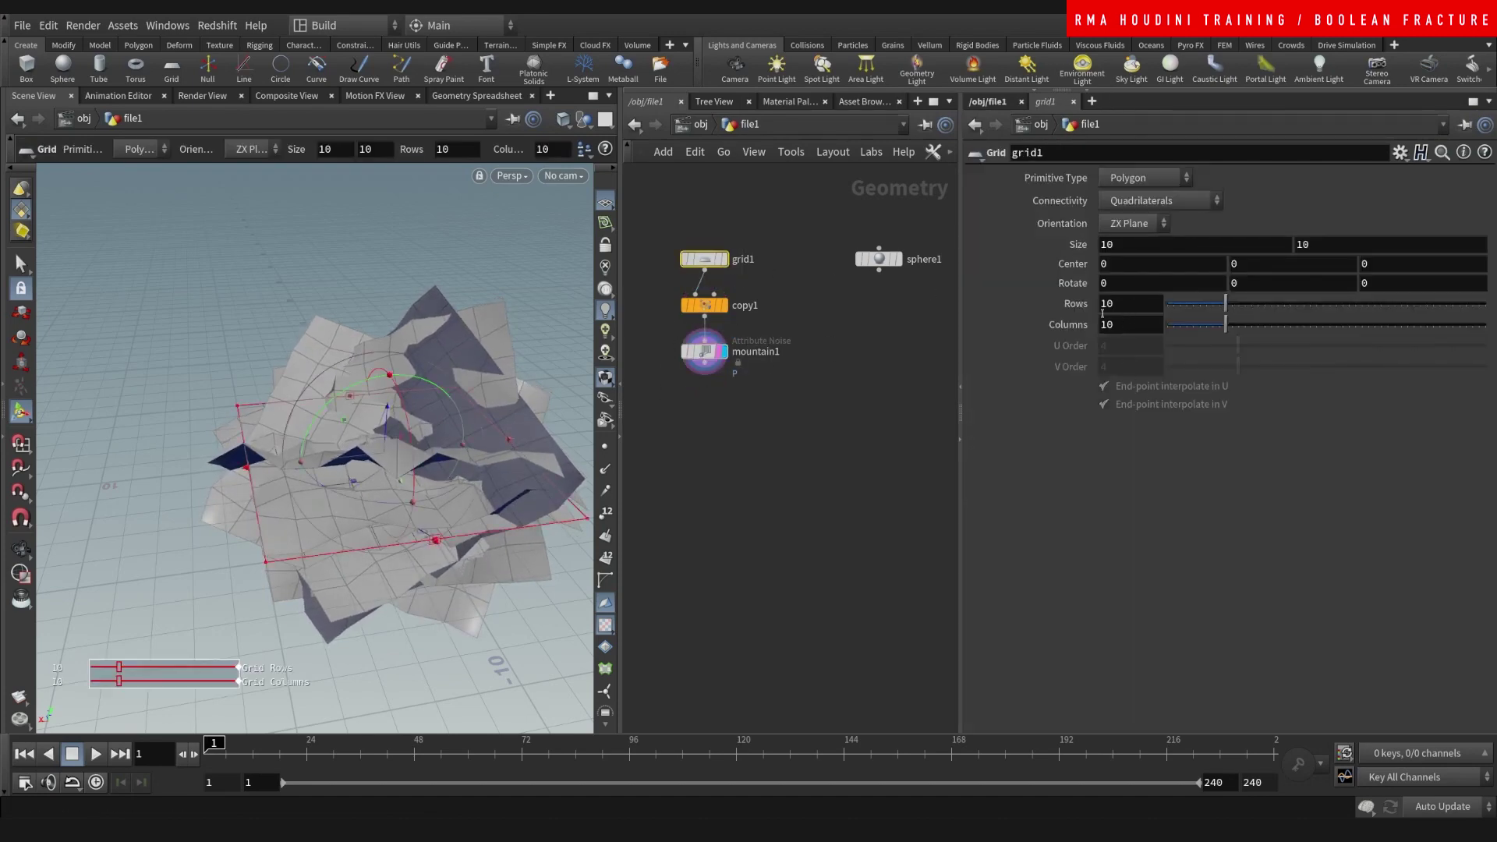
{"action": "right_click", "coordinate": [1076, 306]}
{"action": "left_click", "coordinate": [1110, 423]}
{"action": "right_click", "coordinate": [1068, 325]}
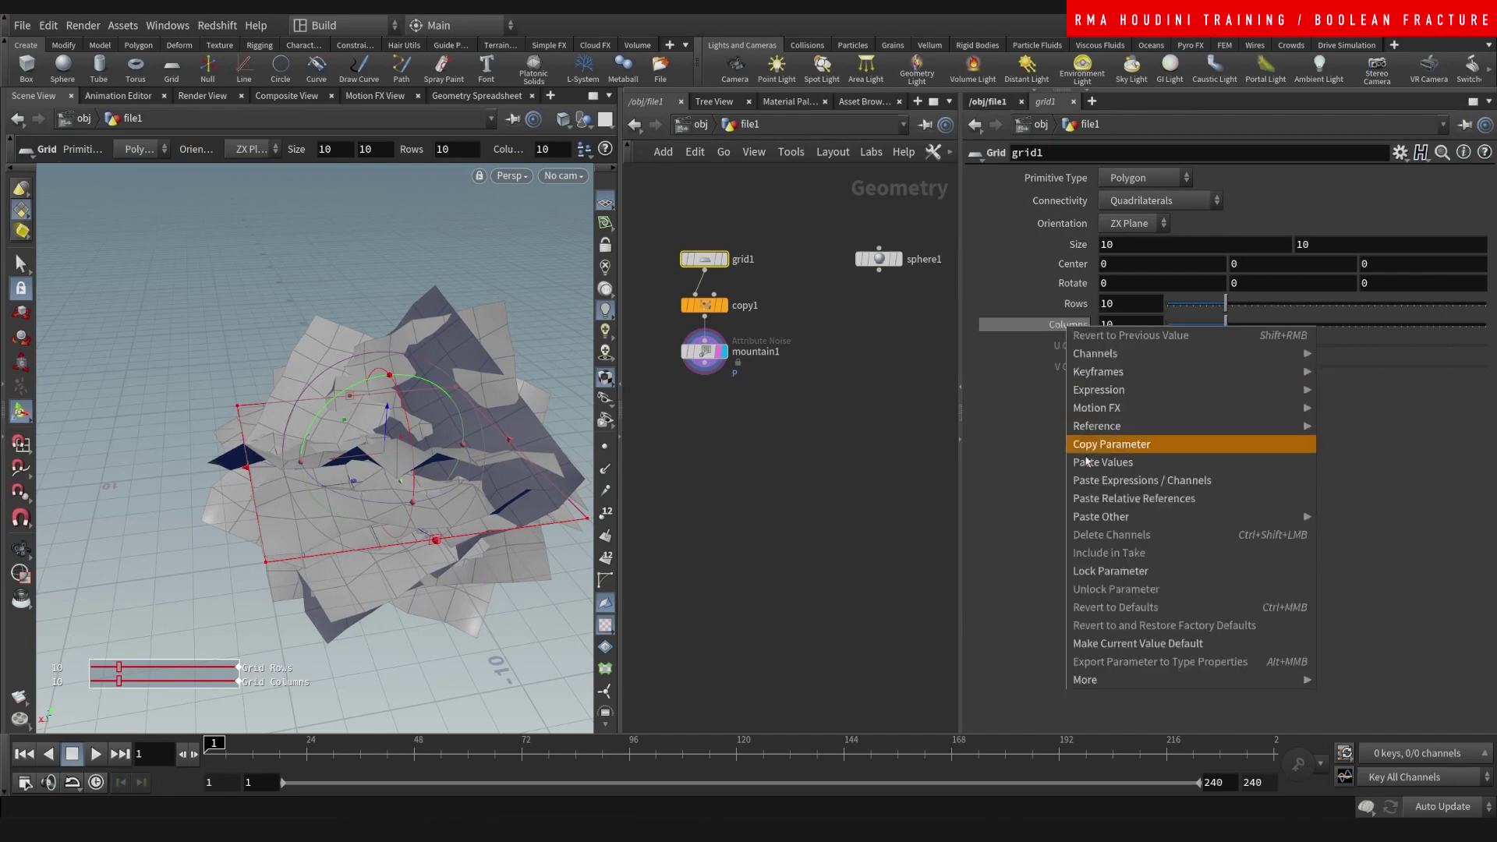
{"action": "left_click", "coordinate": [1107, 498]}
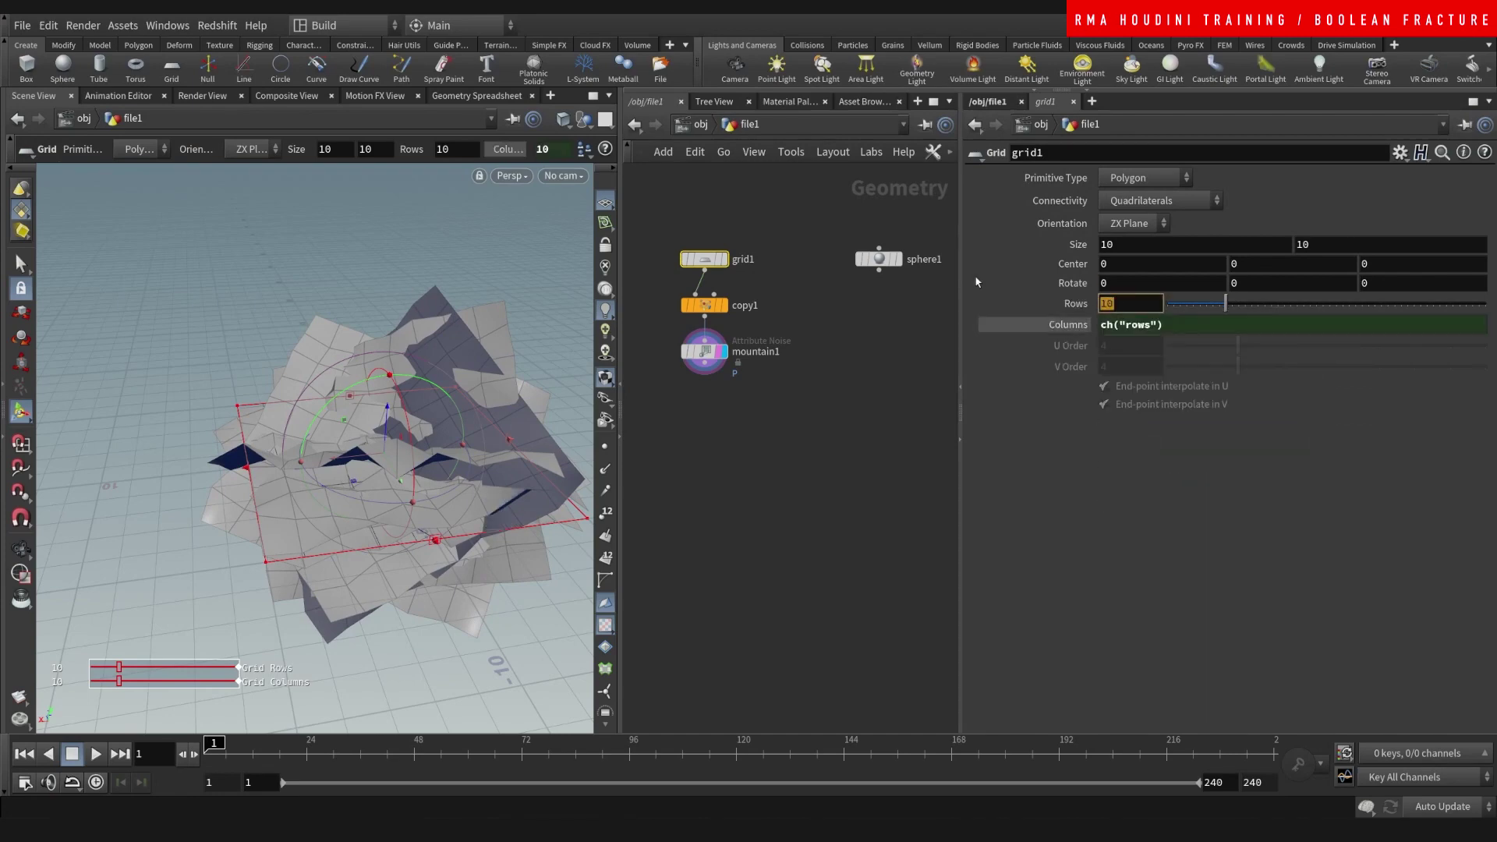
{"action": "left_click", "coordinate": [746, 469]}
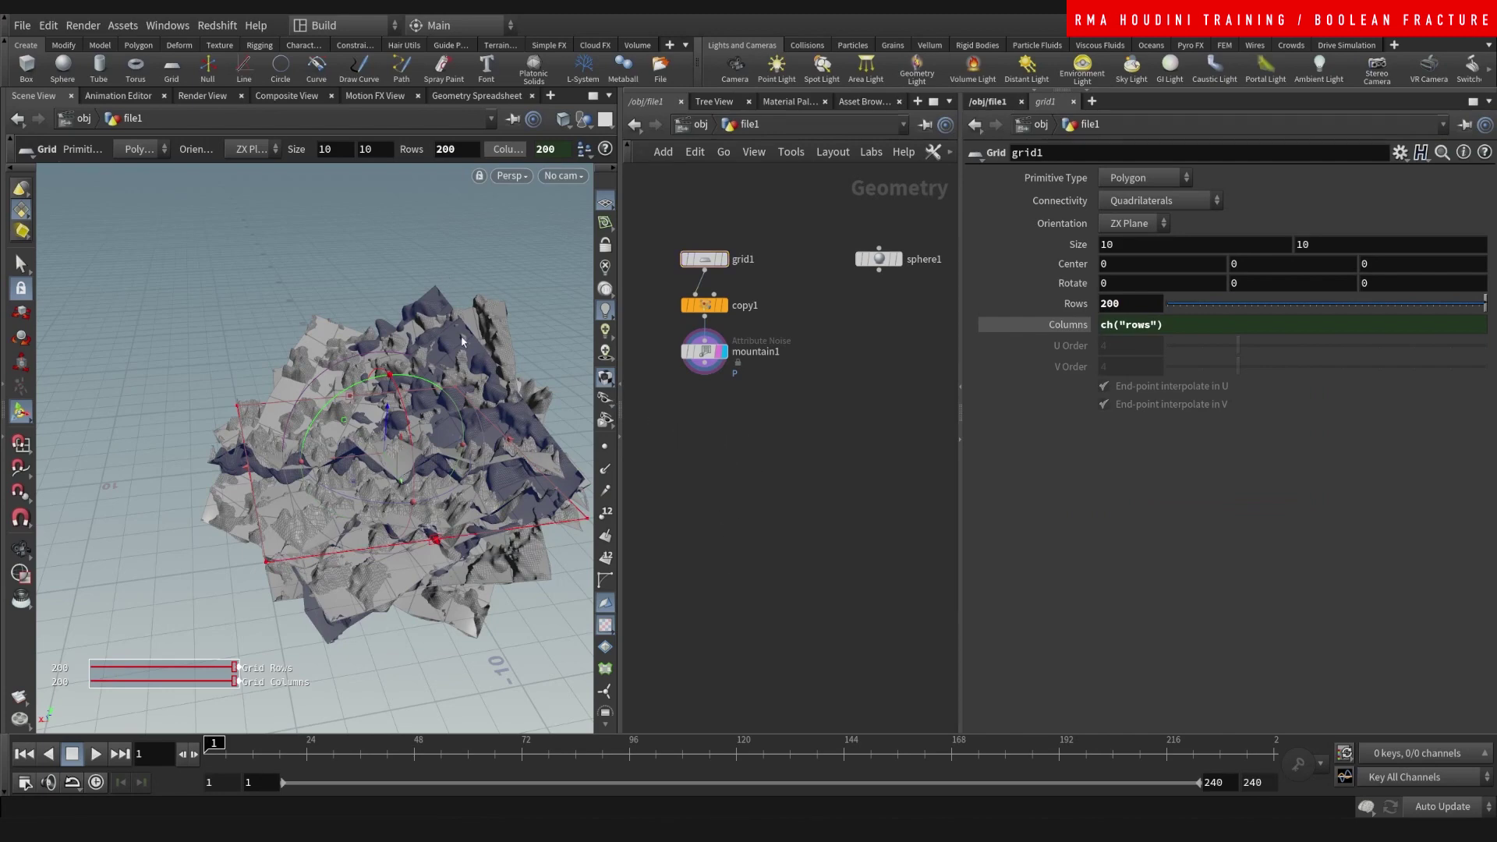
Open an additional Scene View and frame the displaced grid copies in it.
{"action": "key", "text": "ctrl+t"}
{"action": "key", "text": "space+h"}
{"action": "left_click_drag", "start_coordinate": [442, 435], "coordinate": [367, 481]}
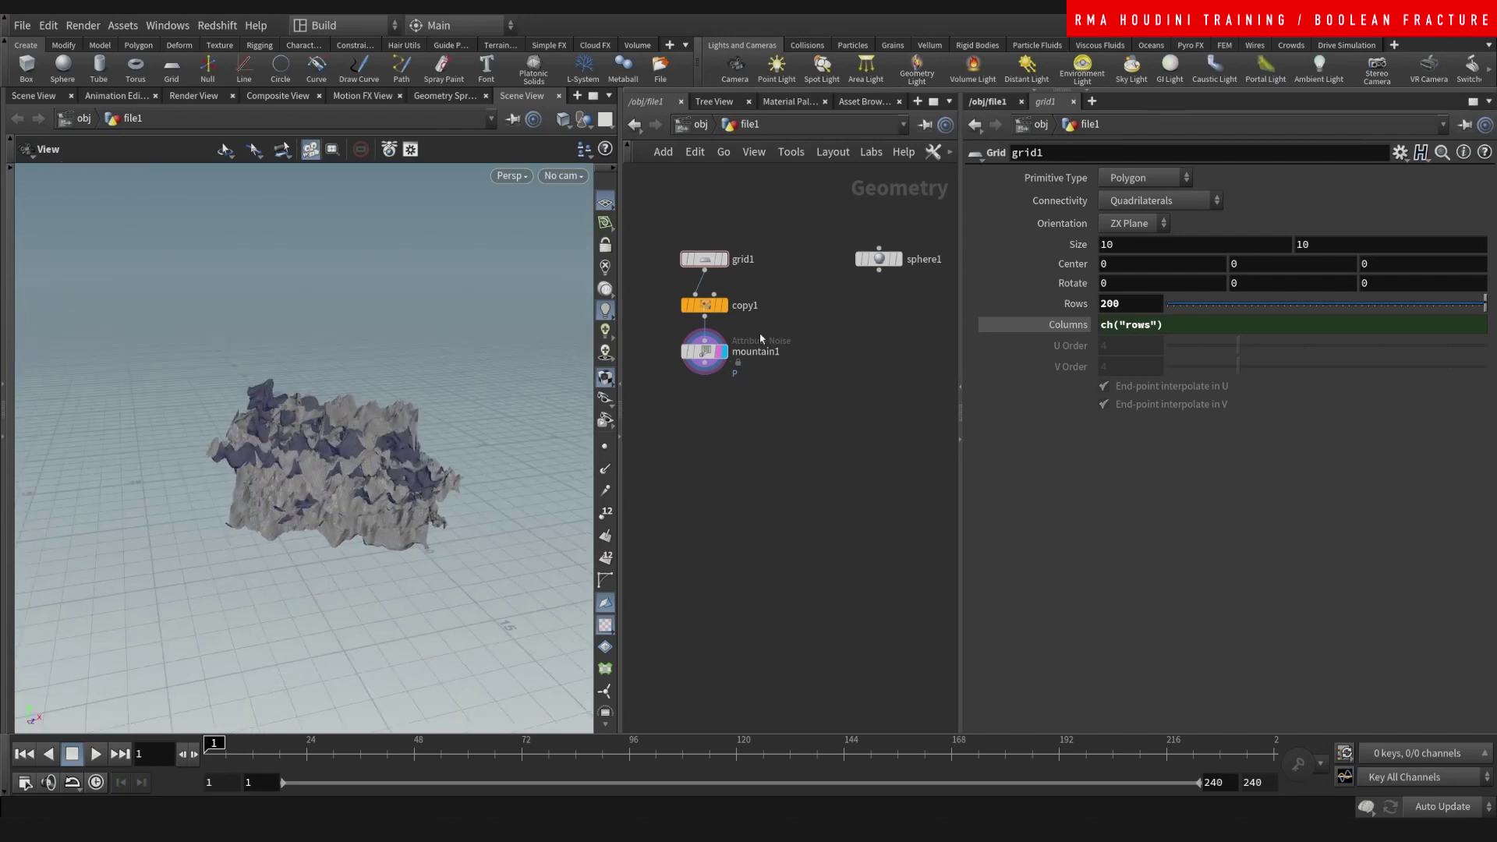
Set the Copy Stamp's X rotation to 55.
{"action": "left_click", "coordinate": [696, 307]}
{"action": "middle_click_drag", "start_coordinate": [1121, 337], "coordinate": [1121, 297]}
{"action": "middle_click_drag", "start_coordinate": [1017, 319], "coordinate": [897, 352]}
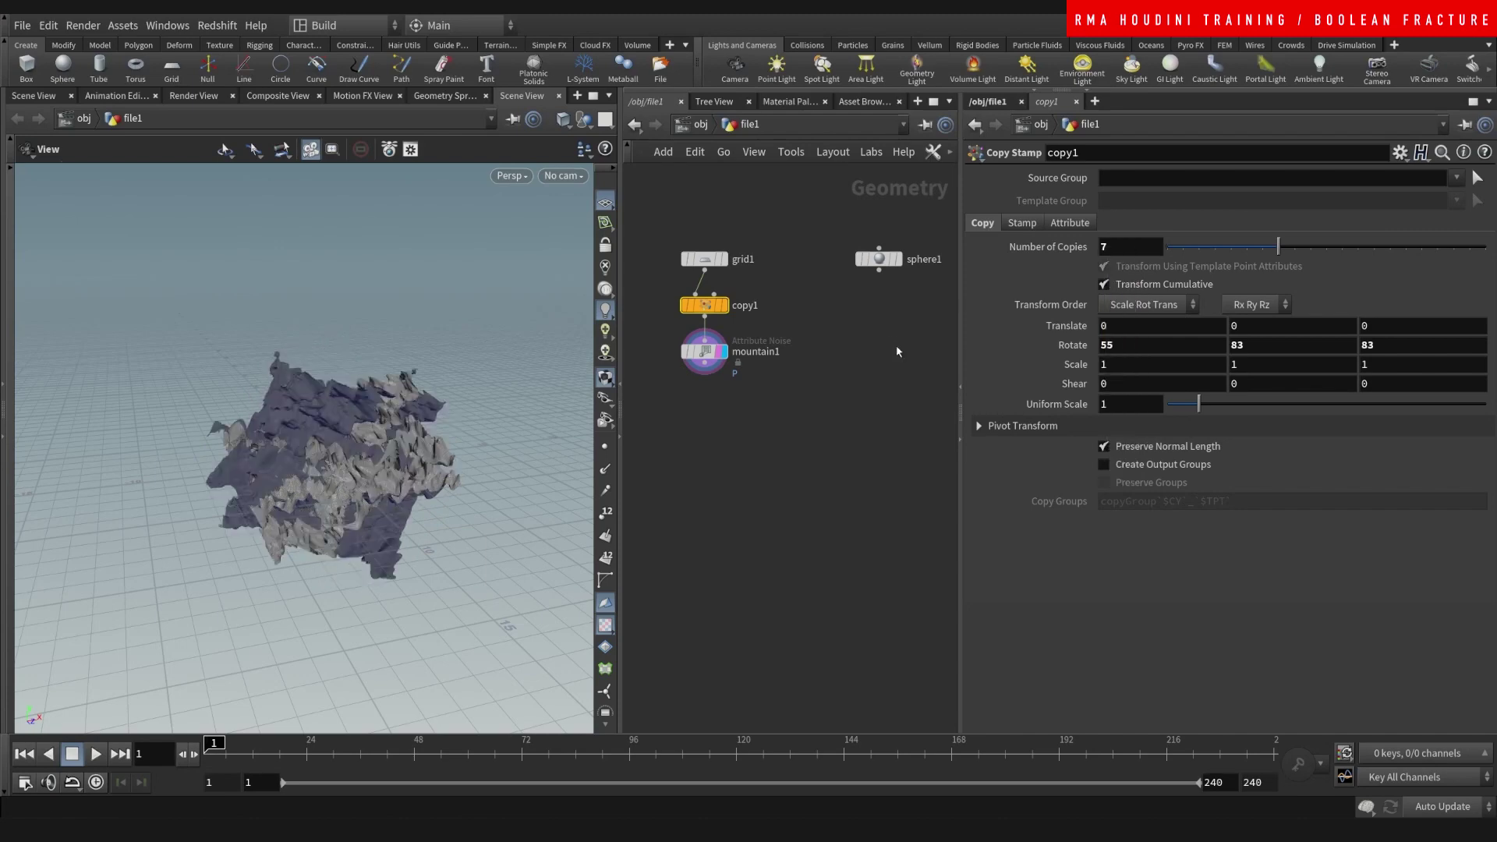
Set the Mountain node's noise amplitude to 0.46 and its element size to 2.26.
{"action": "left_click", "coordinate": [695, 360]}
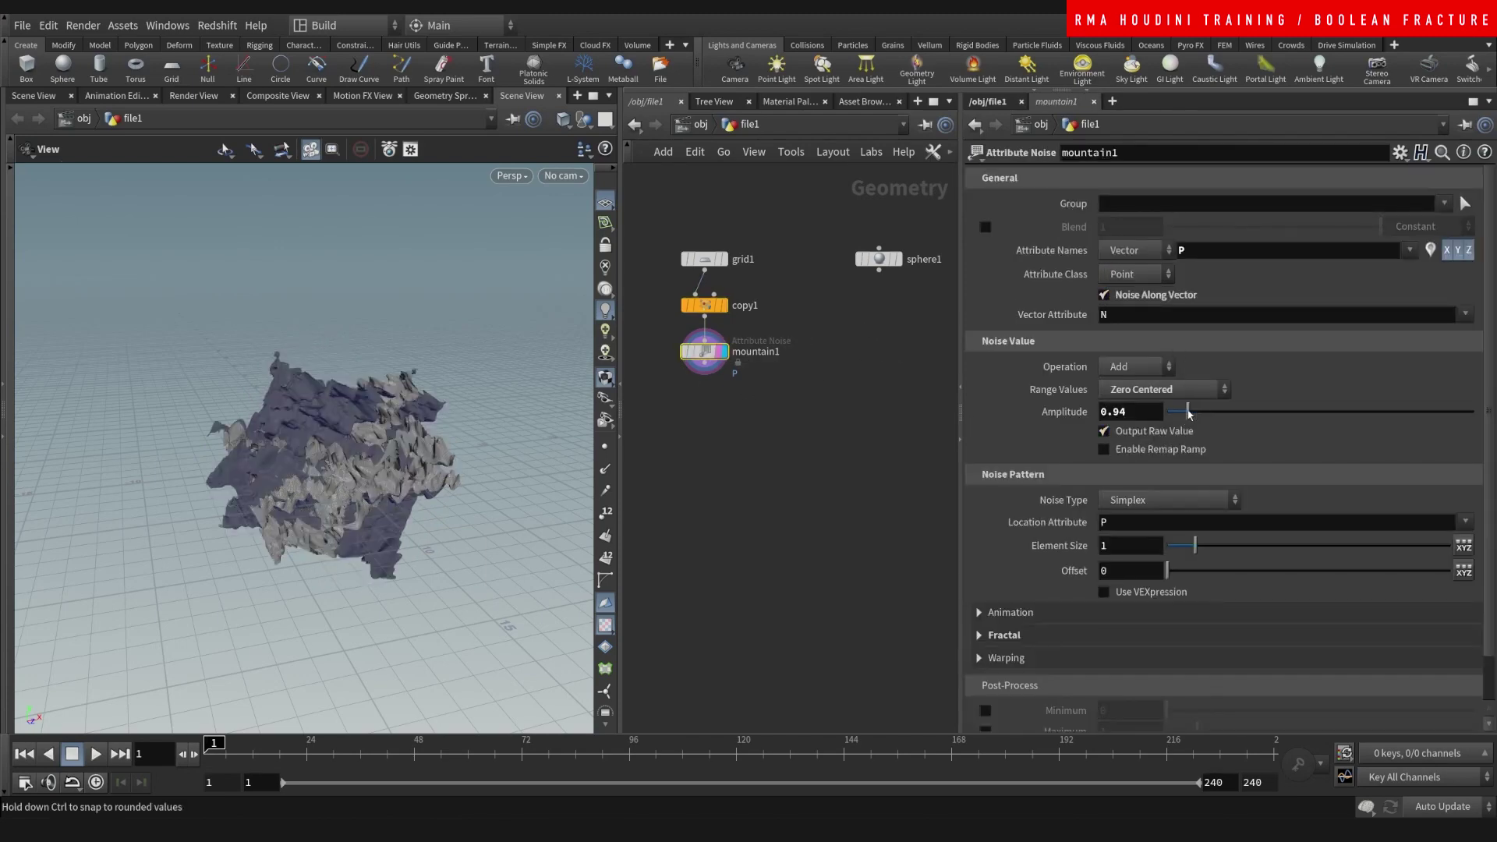
{"action": "left_click_drag", "start_coordinate": [1189, 413], "coordinate": [1187, 414]}
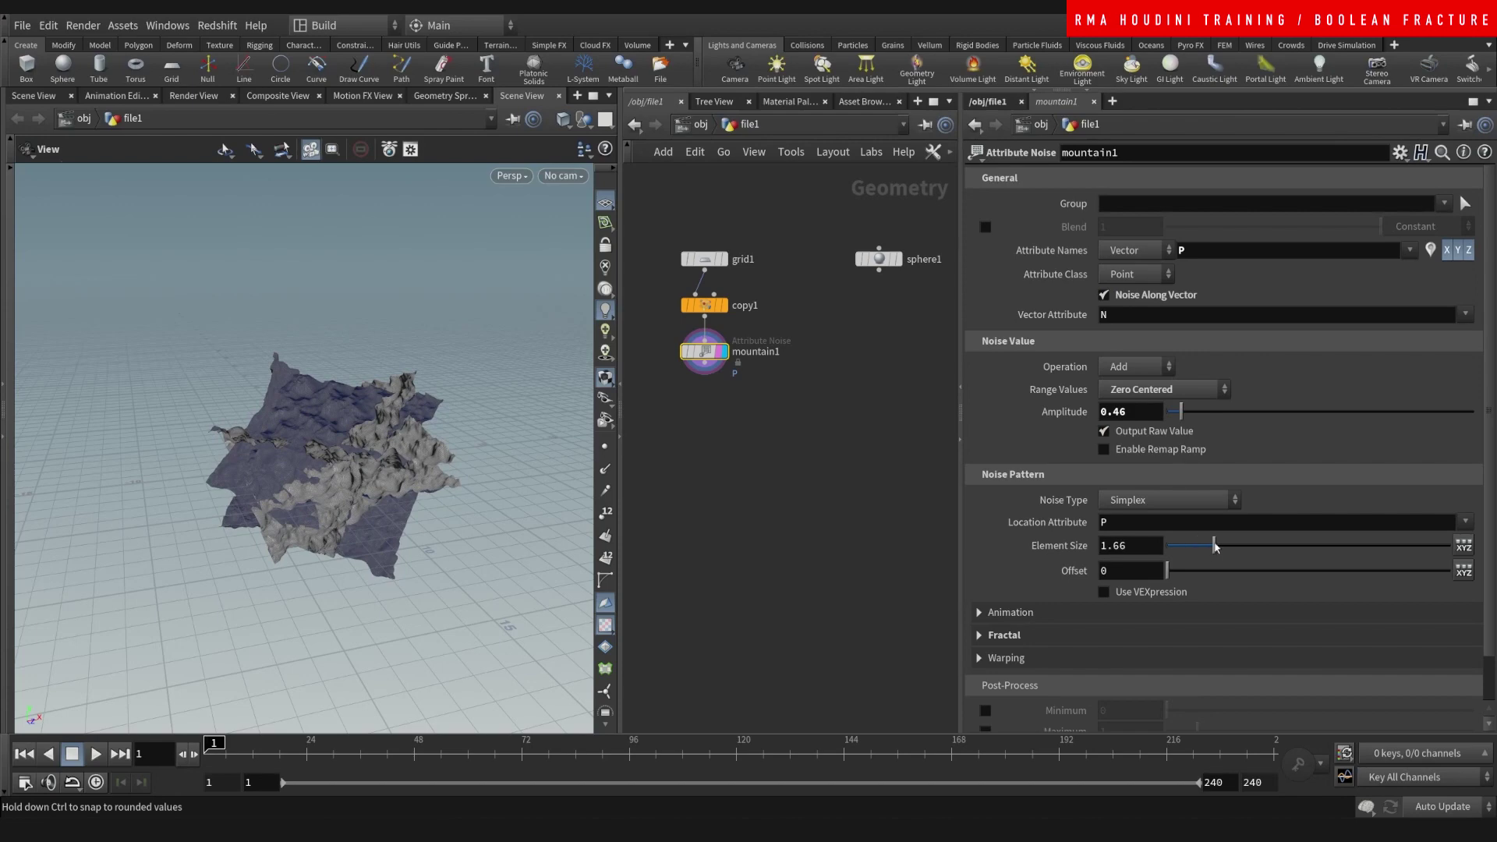
{"action": "mouse_move", "coordinate": [1215, 547]}
{"action": "left_mouse_down"}
{"action": "mouse_move", "coordinate": [1245, 542]}
{"action": "mouse_move", "coordinate": [1230, 538]}
{"action": "left_mouse_up"}
Display the Sphere node against the noisy grids and set its uniform scale to 8.84.
{"action": "middle_click_drag", "start_coordinate": [793, 414], "coordinate": [766, 354]}
{"action": "left_click", "coordinate": [873, 204]}
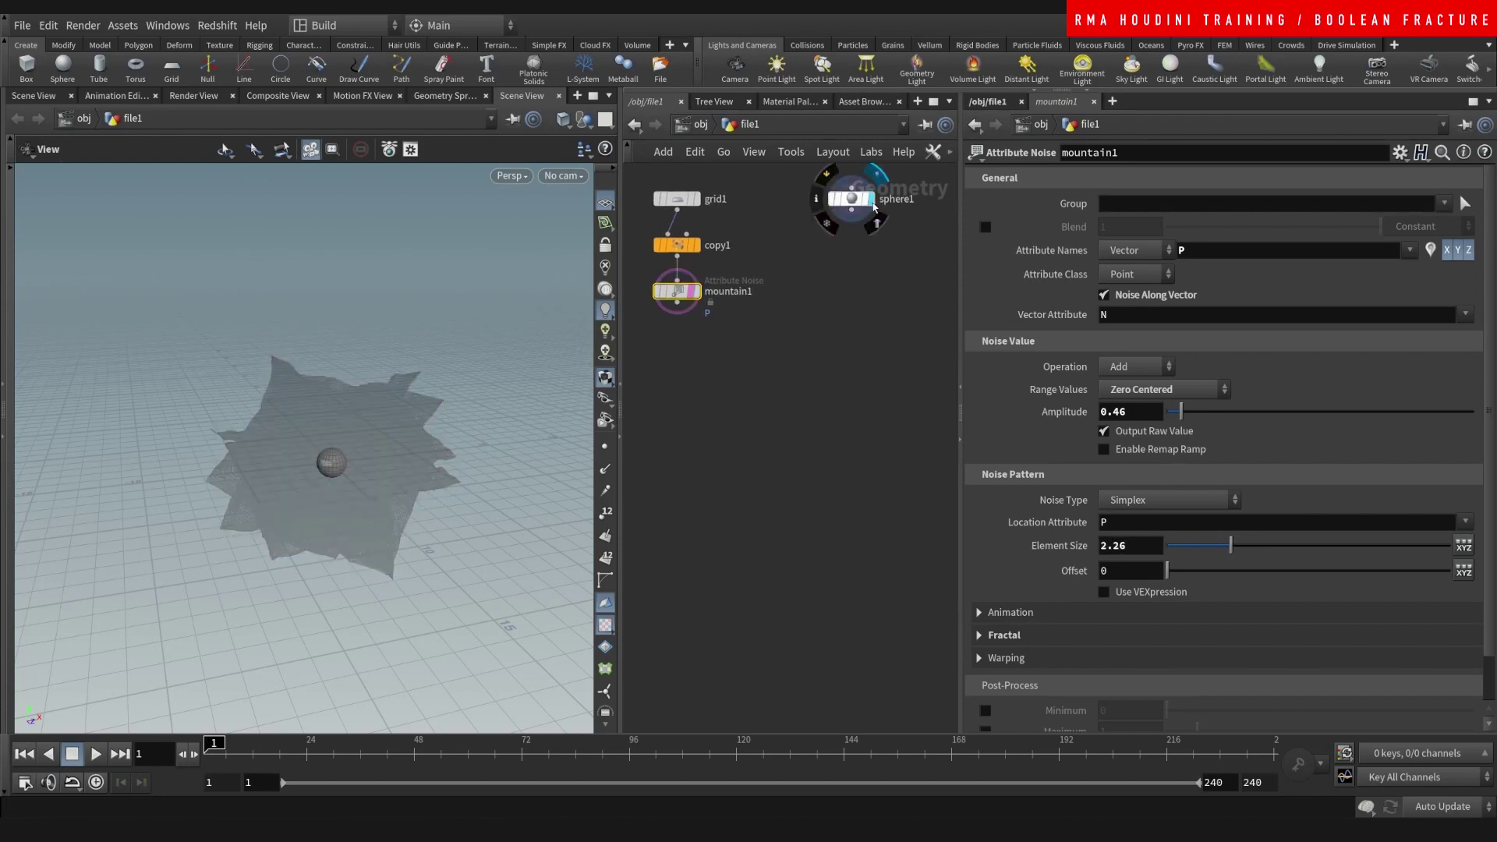
{"action": "left_click", "coordinate": [848, 209]}
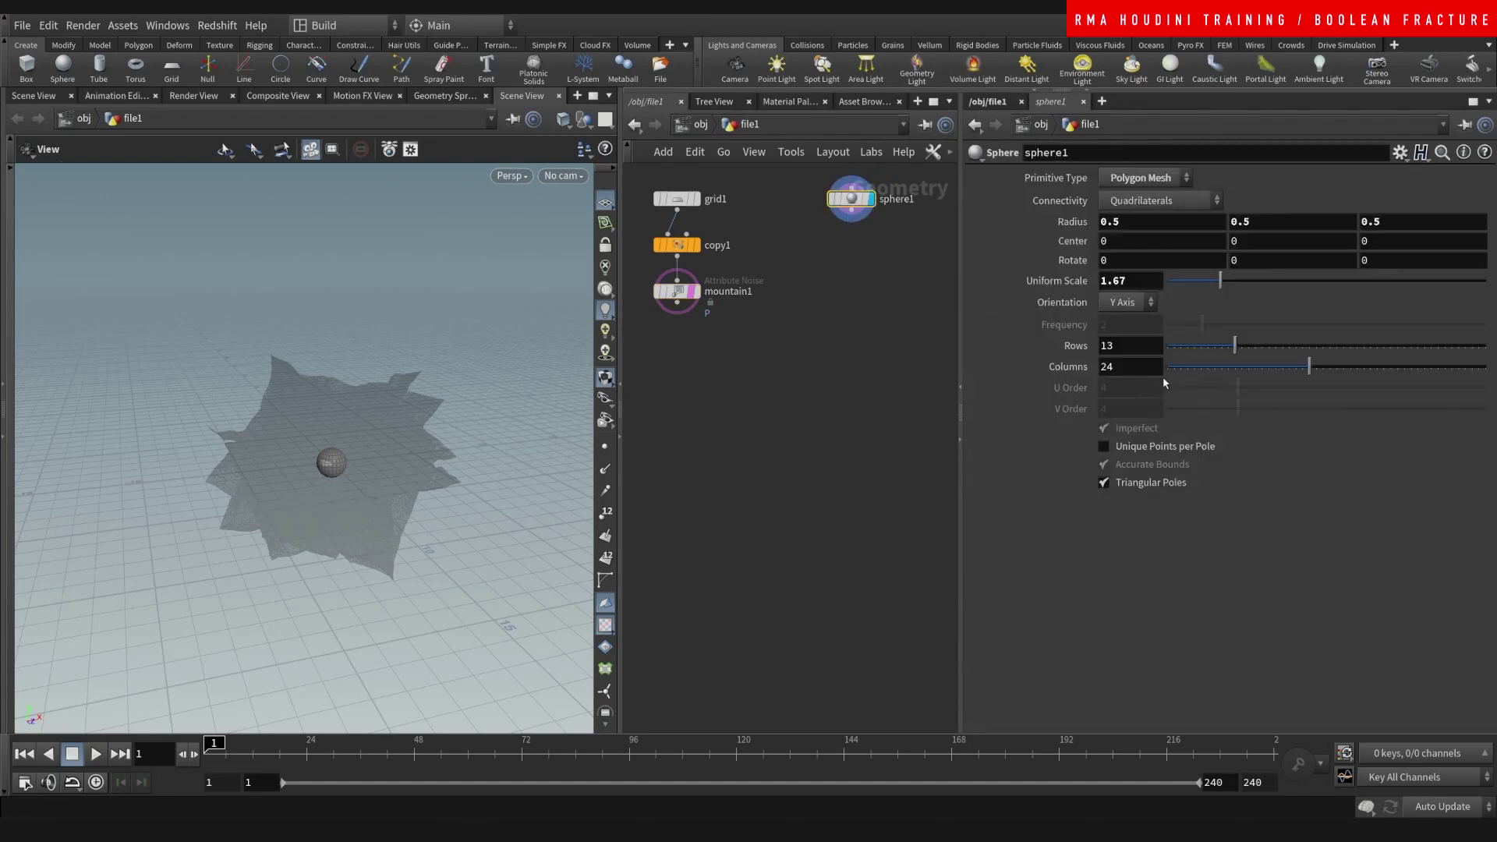
{"action": "left_click_drag", "start_coordinate": [1264, 282], "coordinate": [1449, 280]}
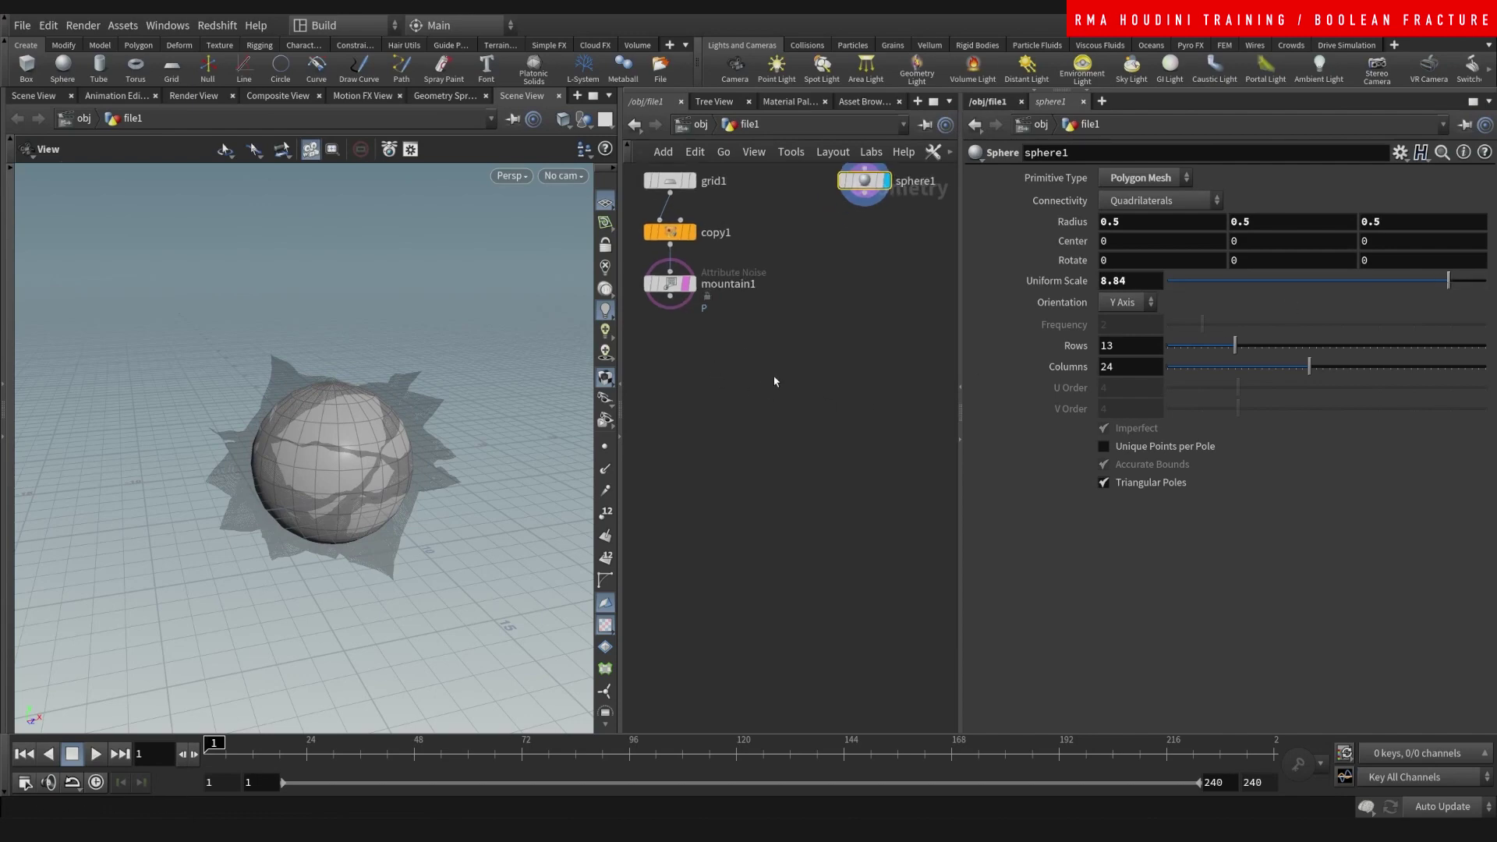
Add a Boolean Fracture node, connect the Sphere as its geometry to fracture, and position the Sphere directly above it.
{"action": "scroll", "coordinate": [739, 357], "scroll_direction": "up", "scroll_amount": 1}
{"action": "key", "text": "Tab"}
{"action": "type", "text": "BOOLF"}
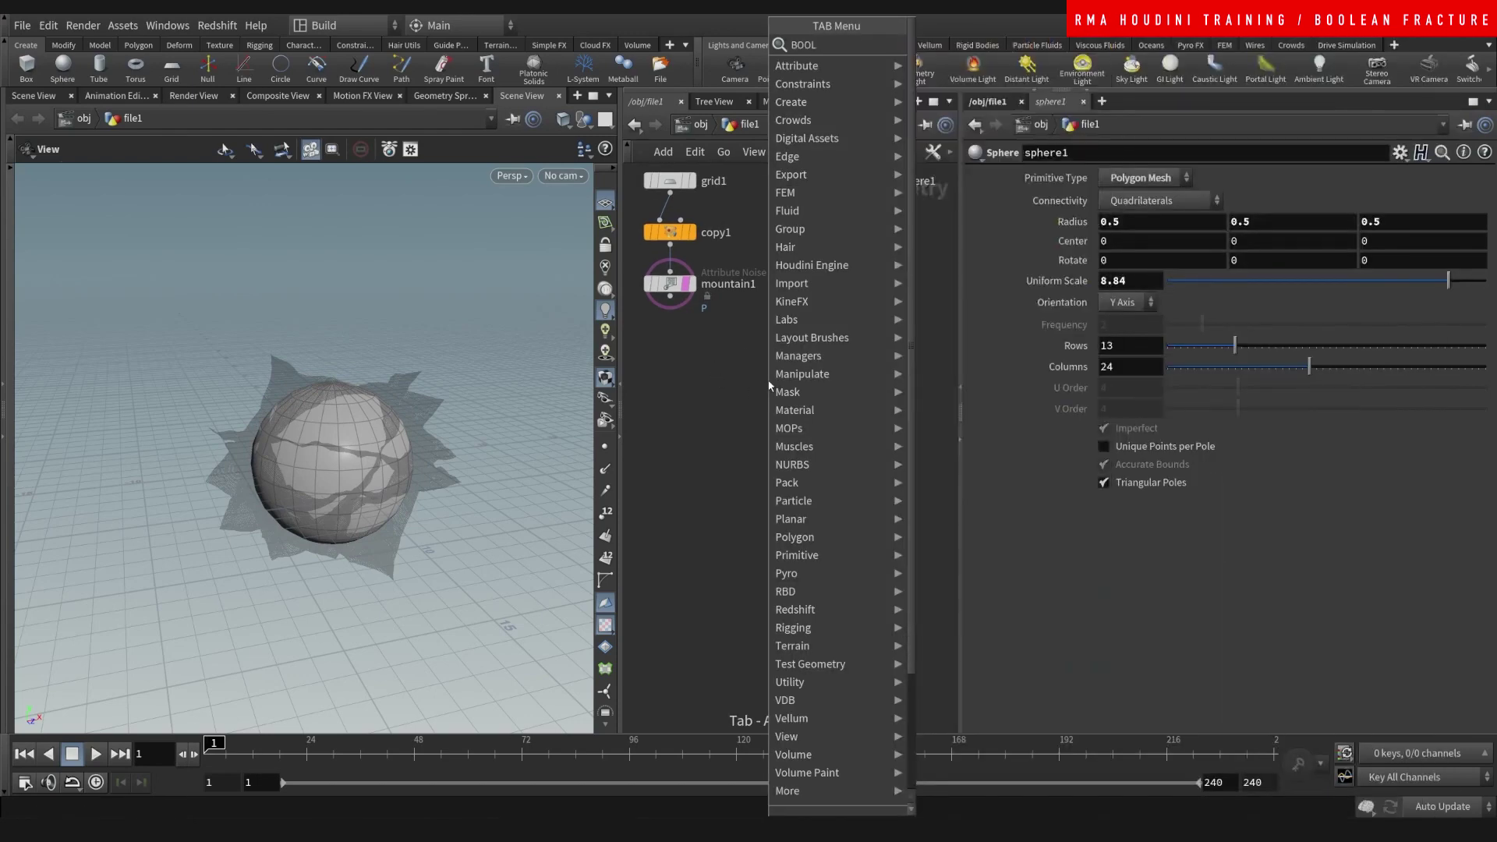
{"action": "key", "text": "Return"}
{"action": "left_click", "coordinate": [768, 381]}
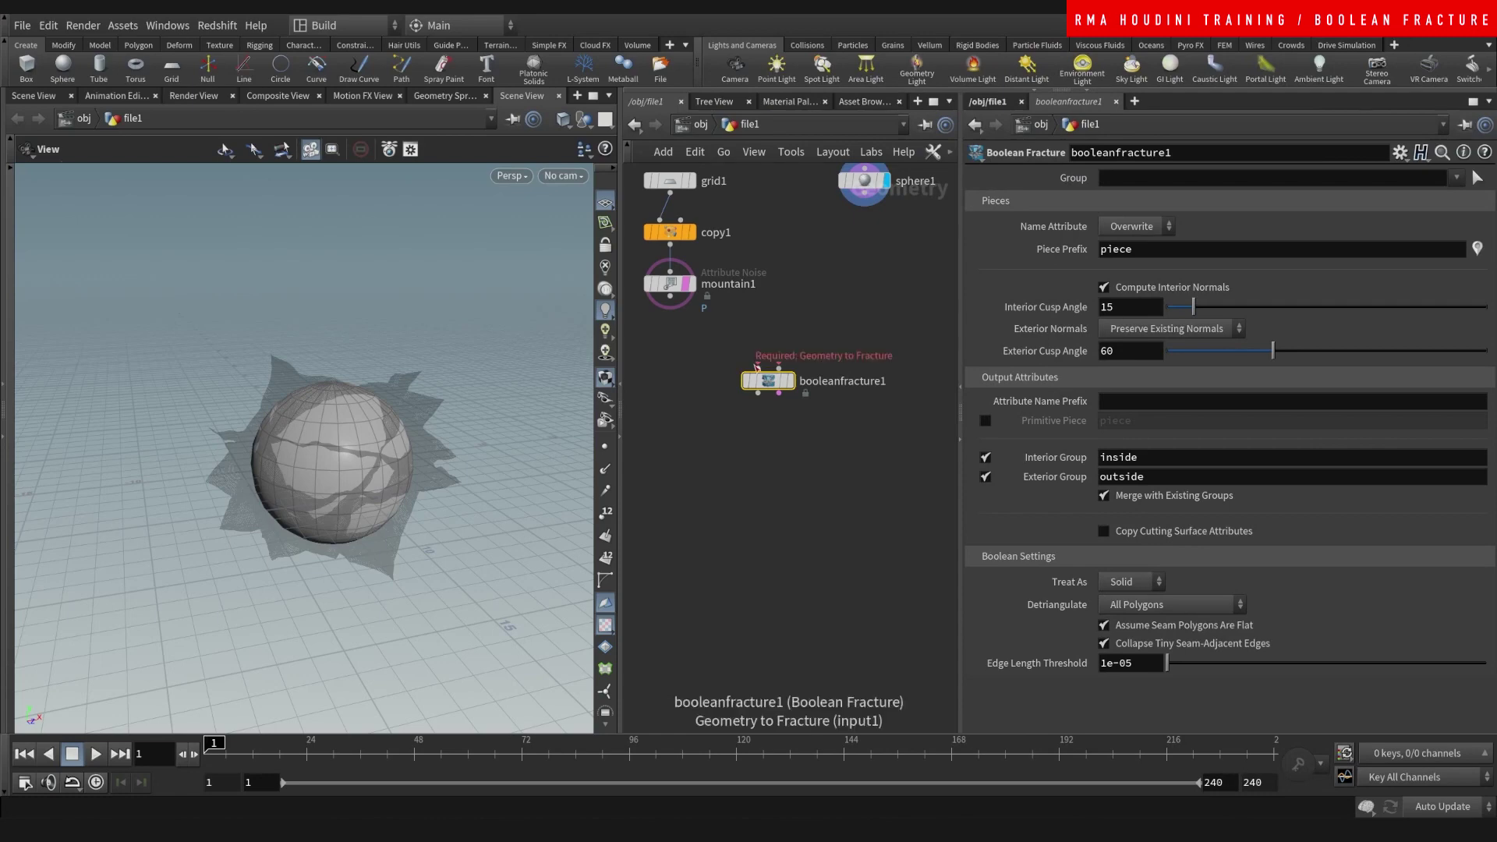
{"action": "left_click", "coordinate": [757, 364]}
{"action": "left_click", "coordinate": [864, 199]}
{"action": "middle_click_drag", "start_coordinate": [812, 282], "coordinate": [803, 315]}
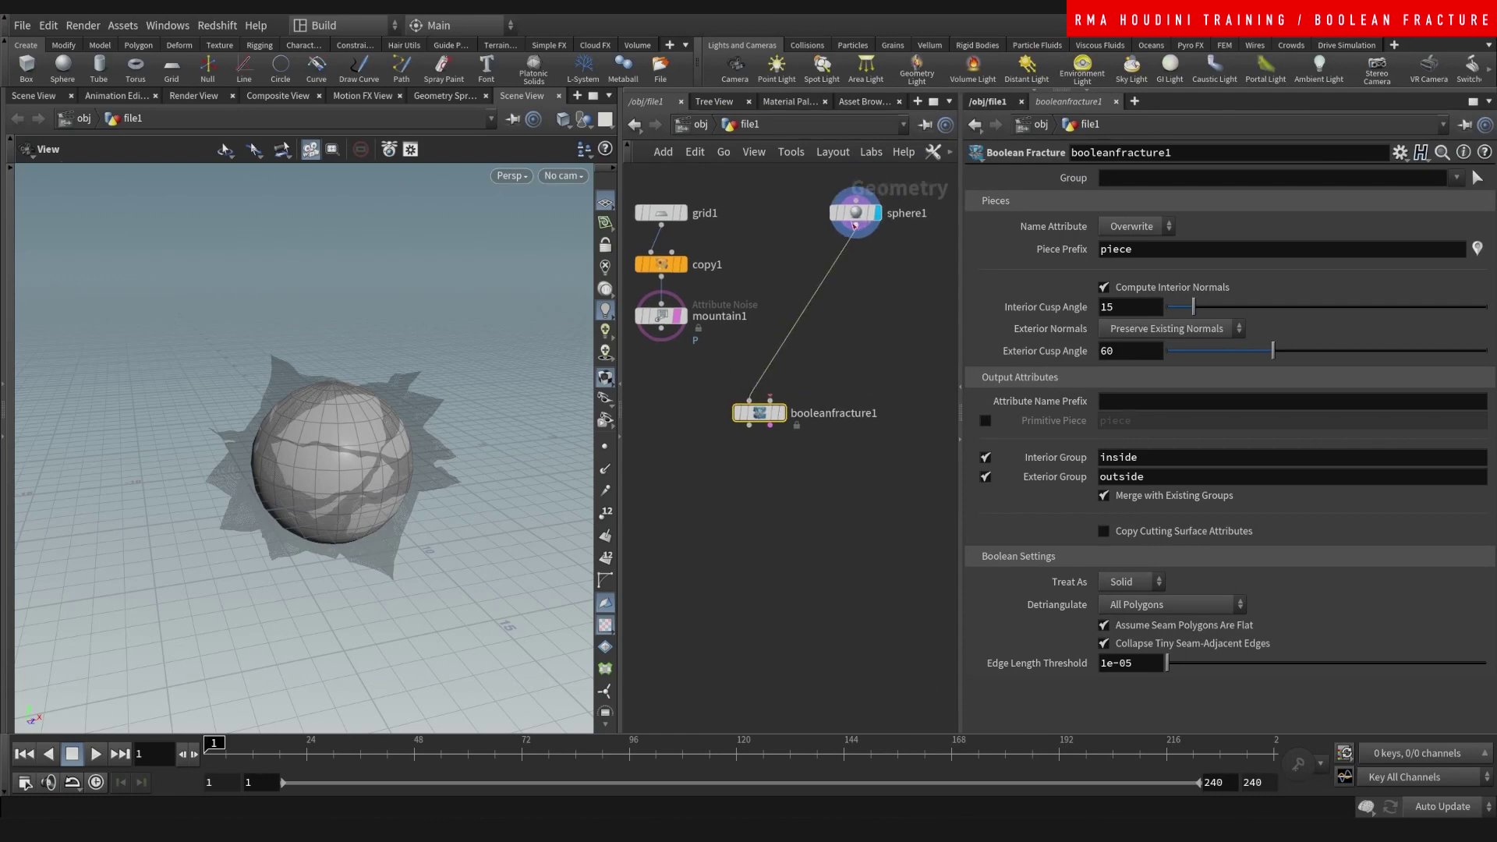
{"action": "left_click_drag", "start_coordinate": [855, 218], "coordinate": [745, 318]}
Move the grid, copy and Mountain nodes beside the Sphere, wire Mountain into Boolean Fracture's second input, and display the fracture.
{"action": "left_click_drag", "start_coordinate": [668, 384], "coordinate": [641, 195]}
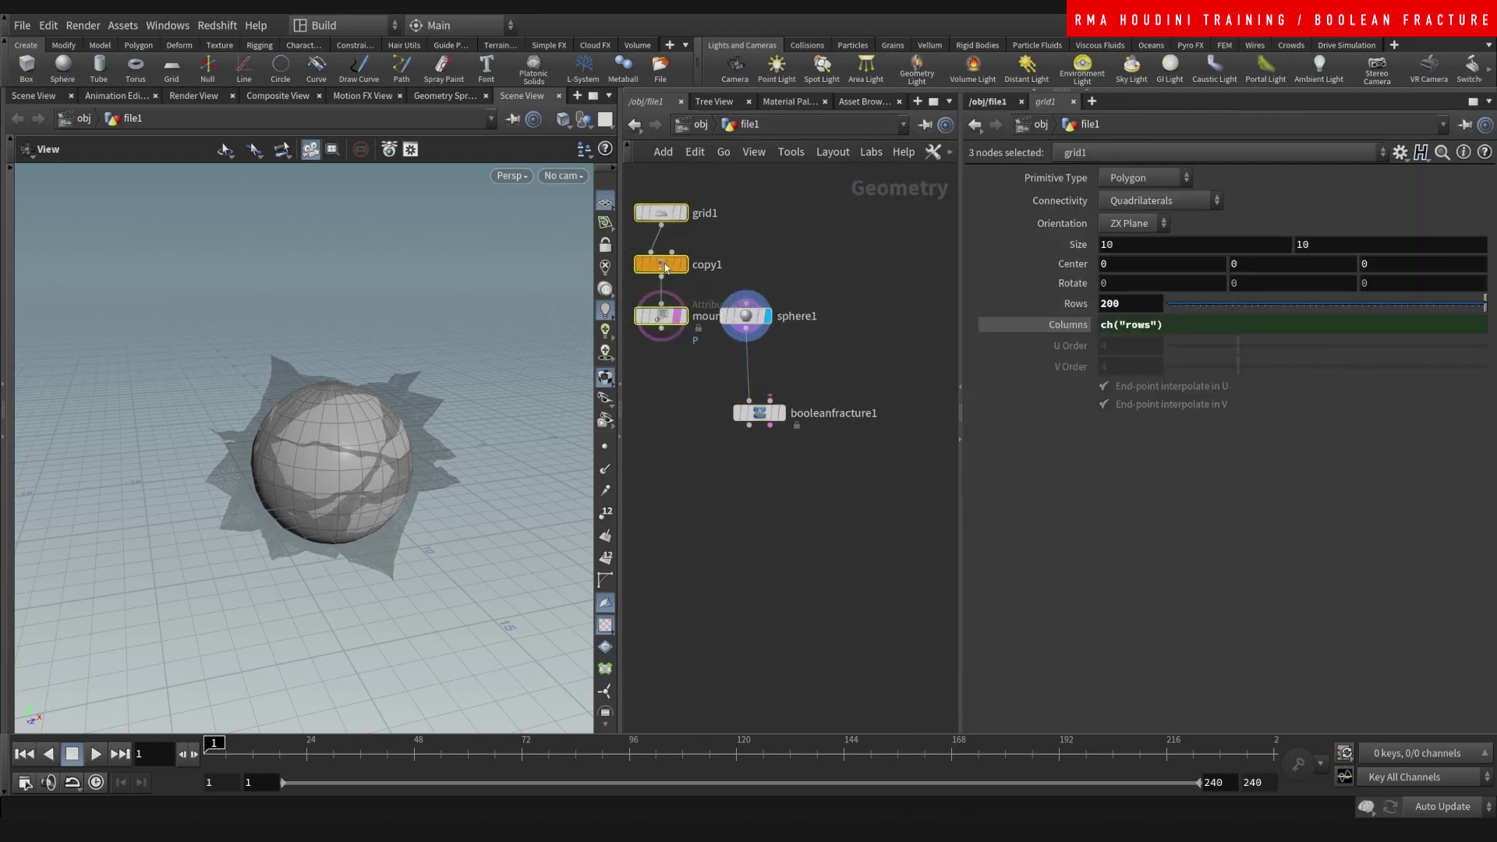
{"action": "left_click_drag", "start_coordinate": [665, 268], "coordinate": [908, 263]}
{"action": "left_click_drag", "start_coordinate": [905, 326], "coordinate": [770, 400]}
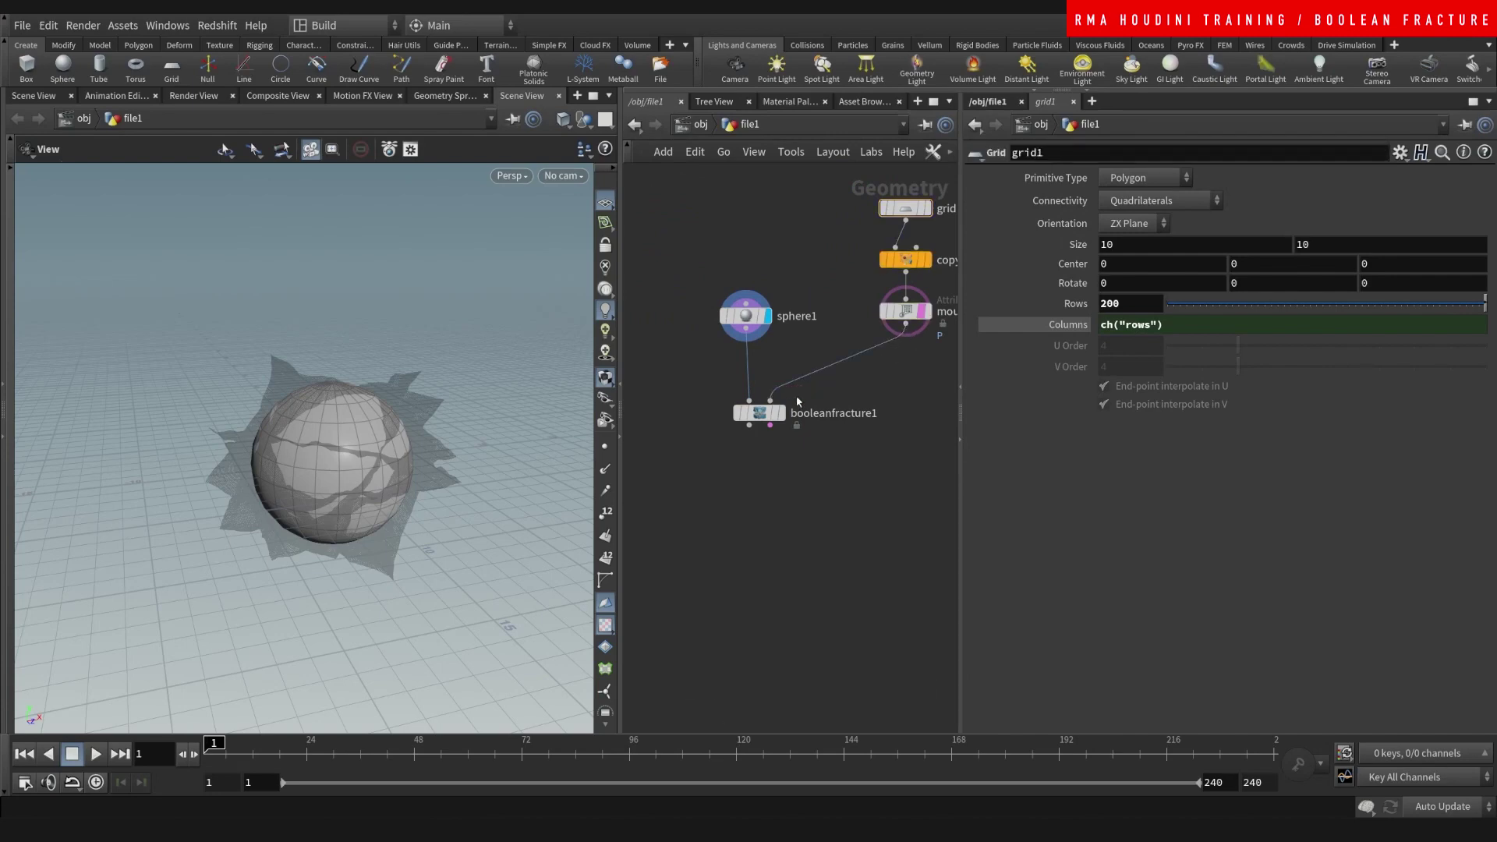
{"action": "mouse_move", "coordinate": [782, 418]}
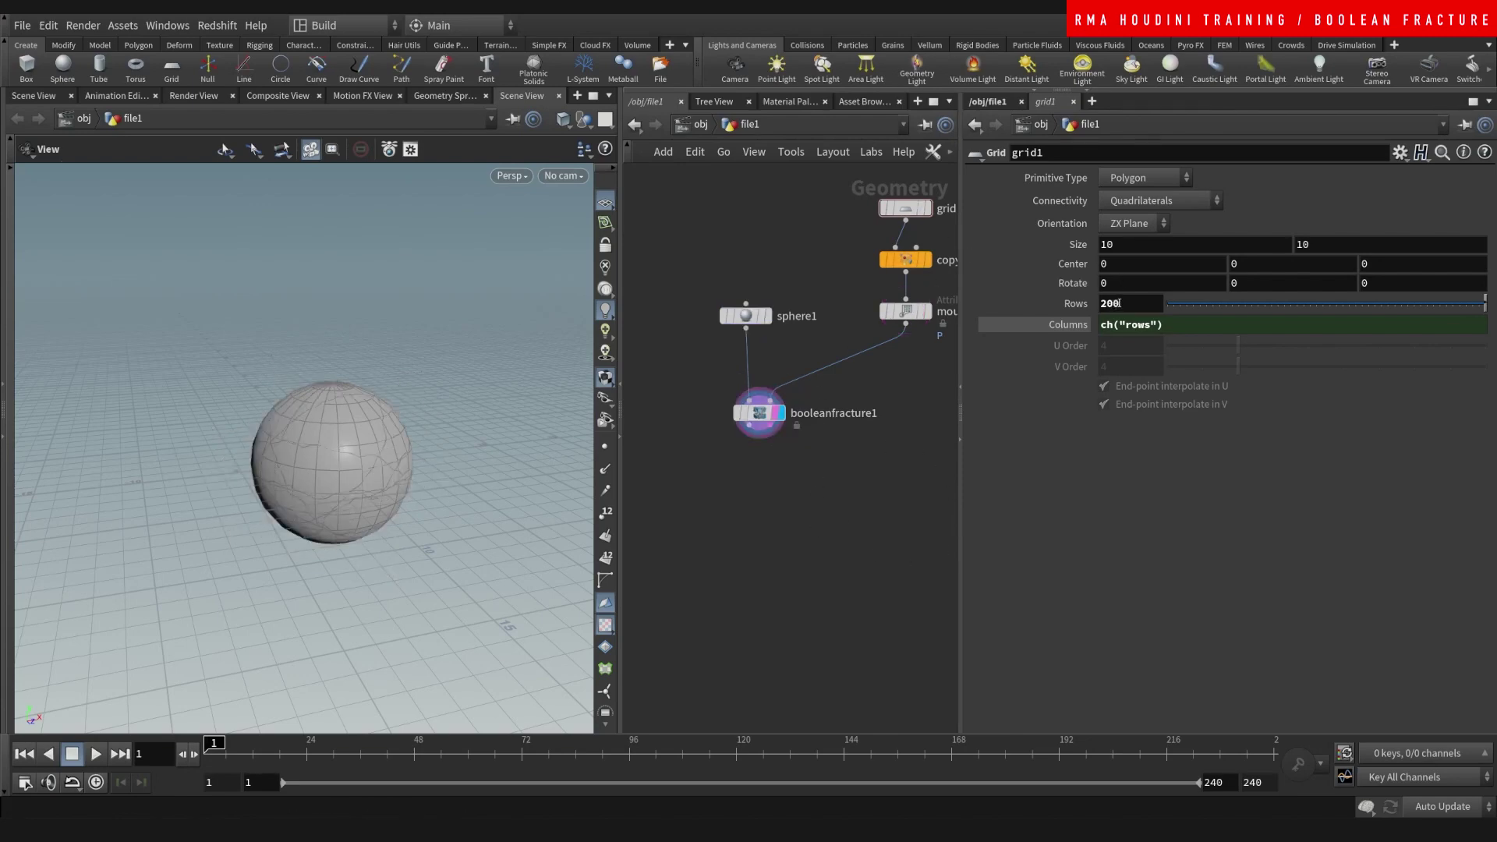
{"action": "left_click_drag", "start_coordinate": [408, 419], "coordinate": [361, 472]}
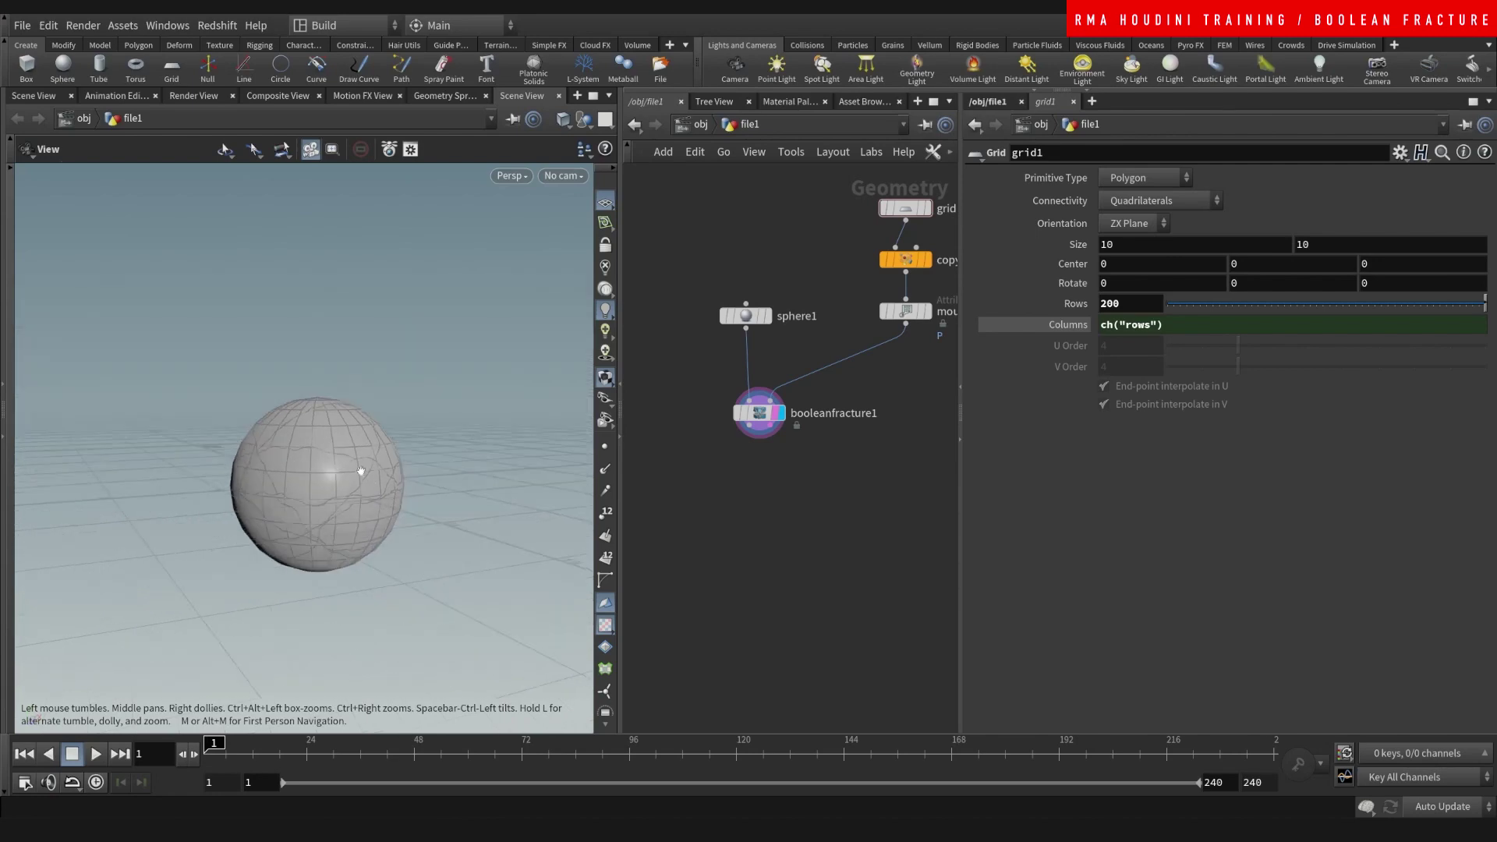
{"action": "right_click_drag", "start_coordinate": [361, 472], "coordinate": [472, 357]}
{"action": "middle_click_drag", "start_coordinate": [473, 357], "coordinate": [502, 324]}
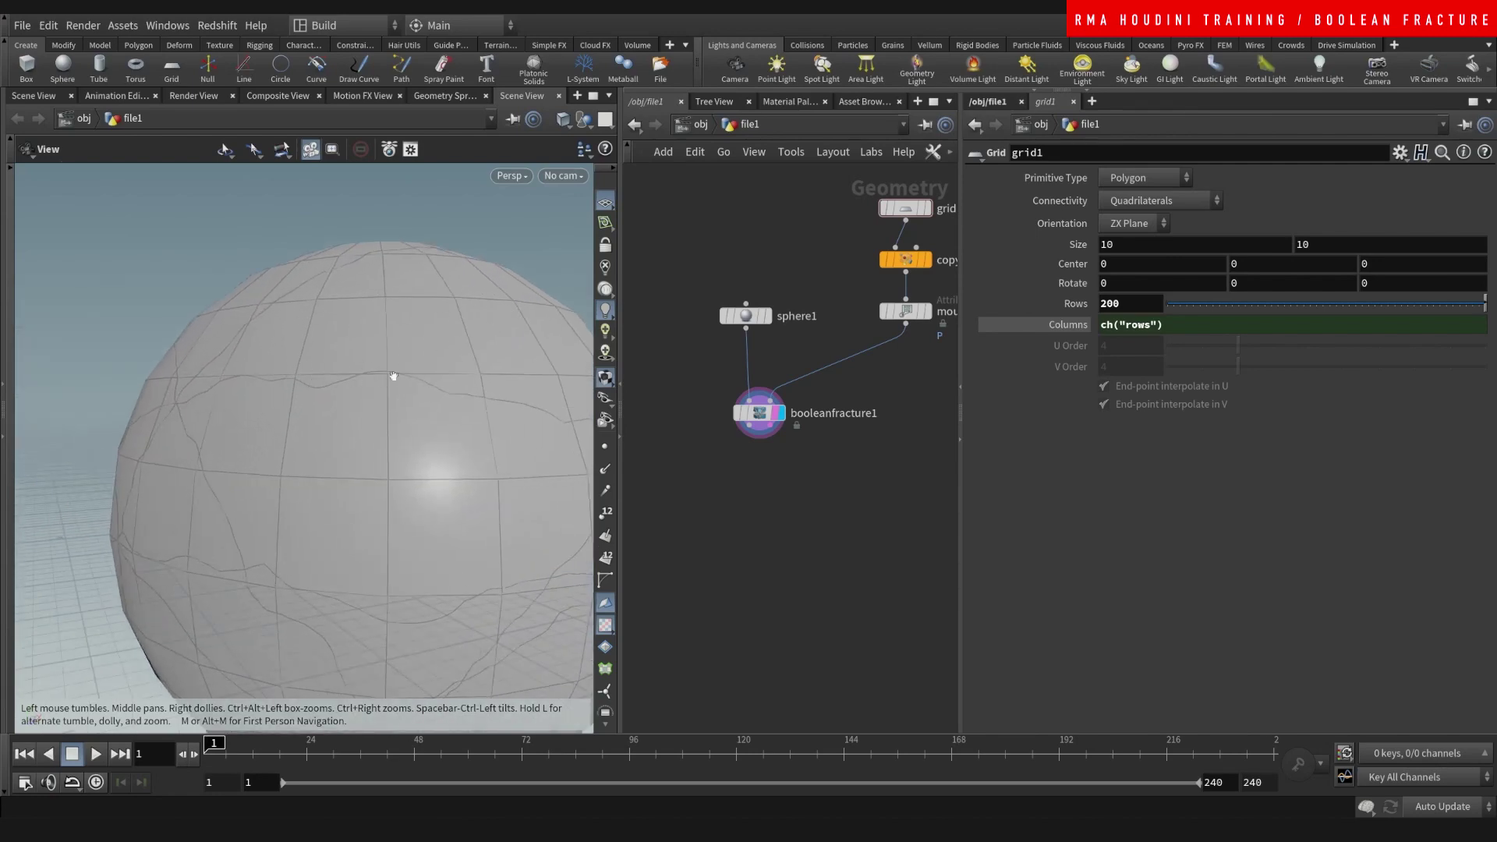
Place the Exploded View node below Boolean Fracture, feed the fractured pieces into it, and display it.
{"action": "scroll", "coordinate": [393, 376], "scroll_direction": "down", "scroll_amount": 5}
{"action": "scroll", "coordinate": [755, 474], "scroll_direction": "down", "scroll_amount": 4}
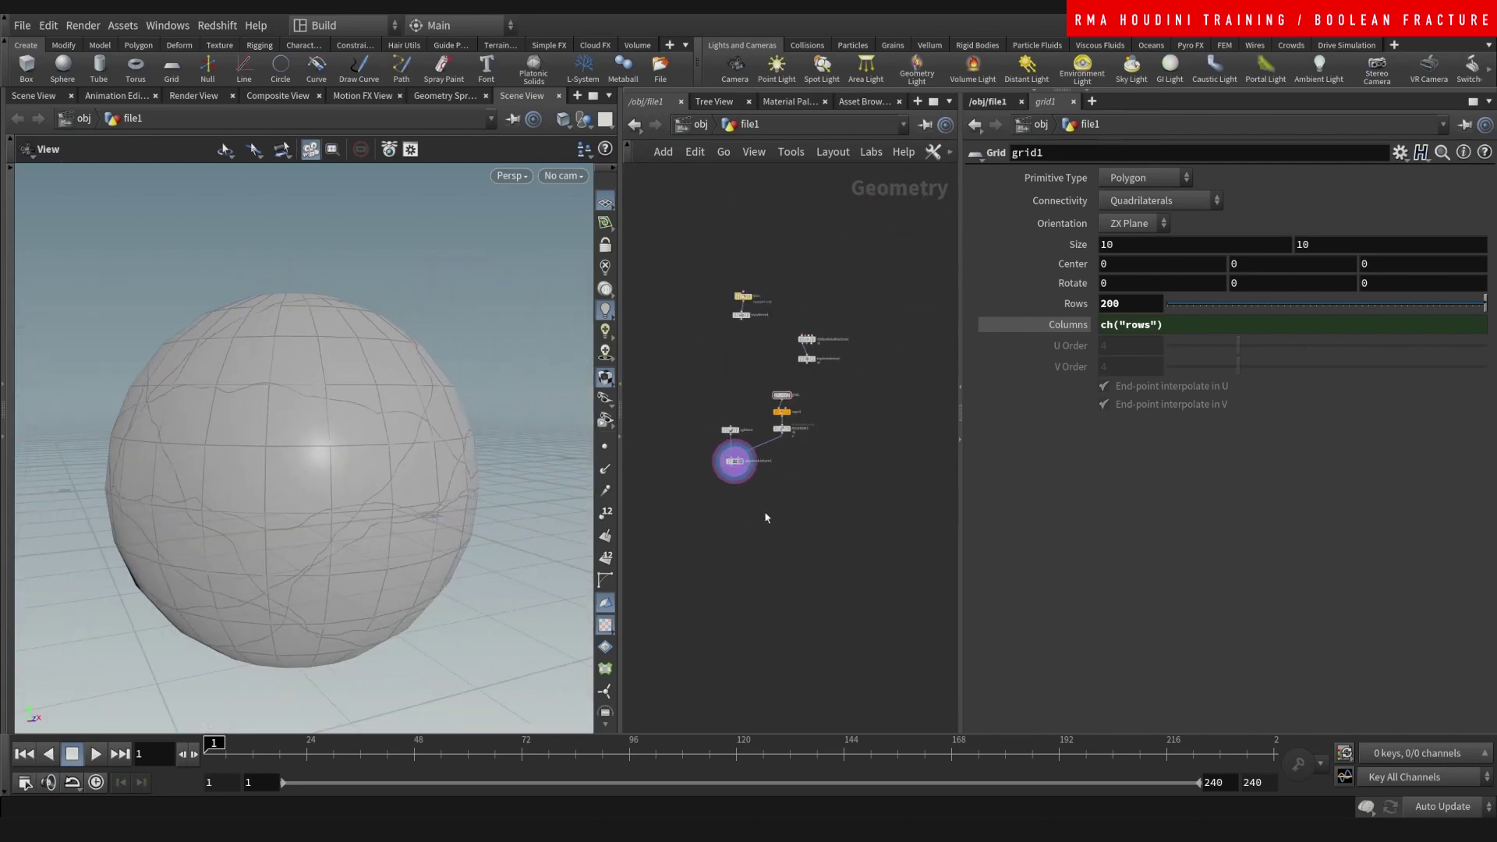
{"action": "middle_click_drag", "start_coordinate": [783, 495], "coordinate": [710, 473]}
{"action": "scroll", "coordinate": [755, 361], "scroll_direction": "up", "scroll_amount": 3}
{"action": "middle_click_drag", "start_coordinate": [729, 314], "coordinate": [795, 293]}
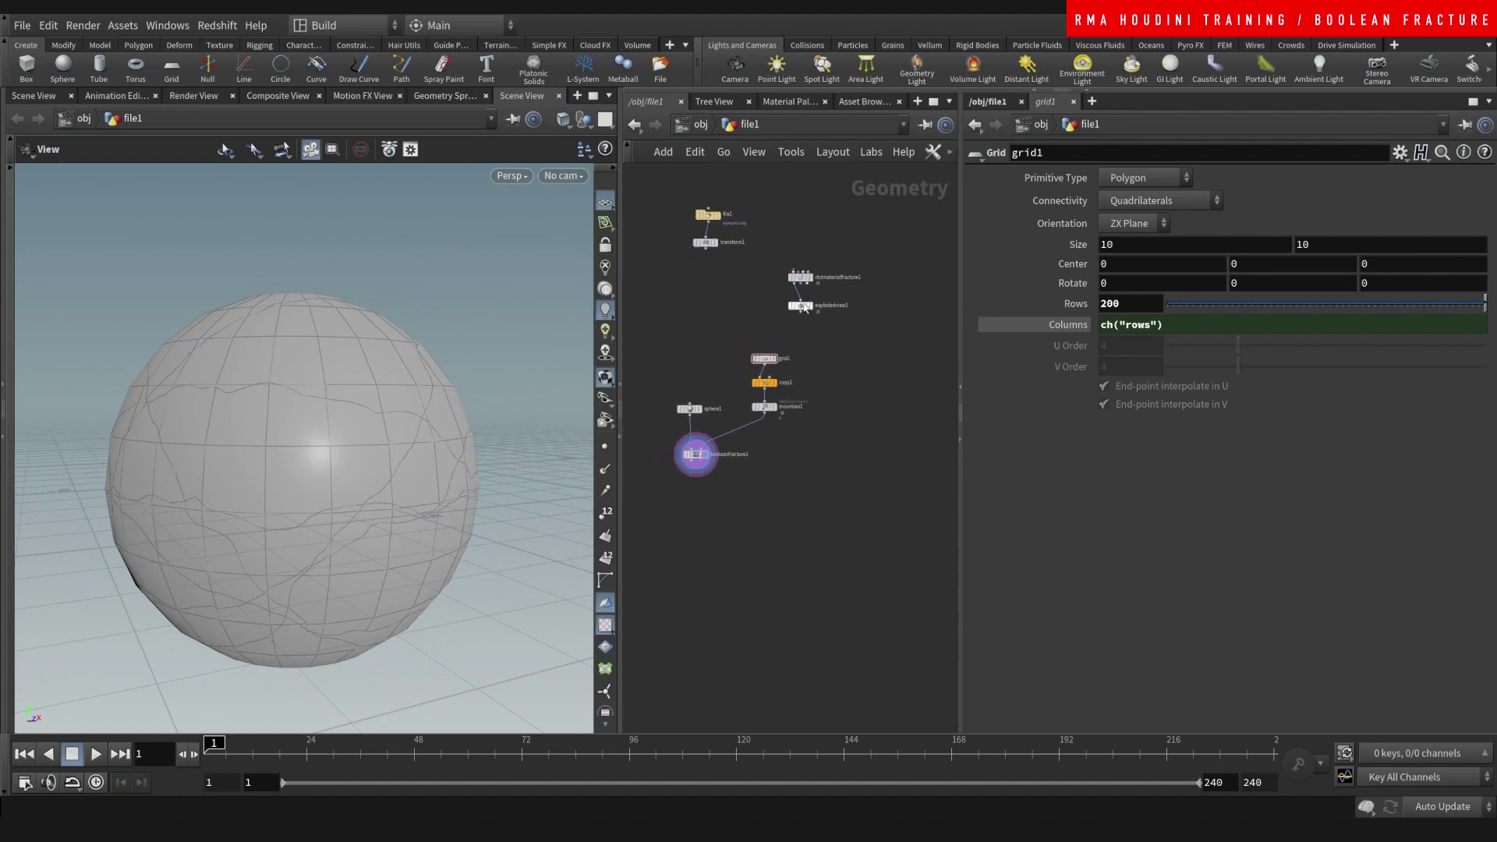
{"action": "left_click_drag", "start_coordinate": [804, 304], "coordinate": [699, 510]}
{"action": "scroll", "coordinate": [660, 487], "scroll_direction": "up", "scroll_amount": 5}
{"action": "left_click", "coordinate": [758, 402]}
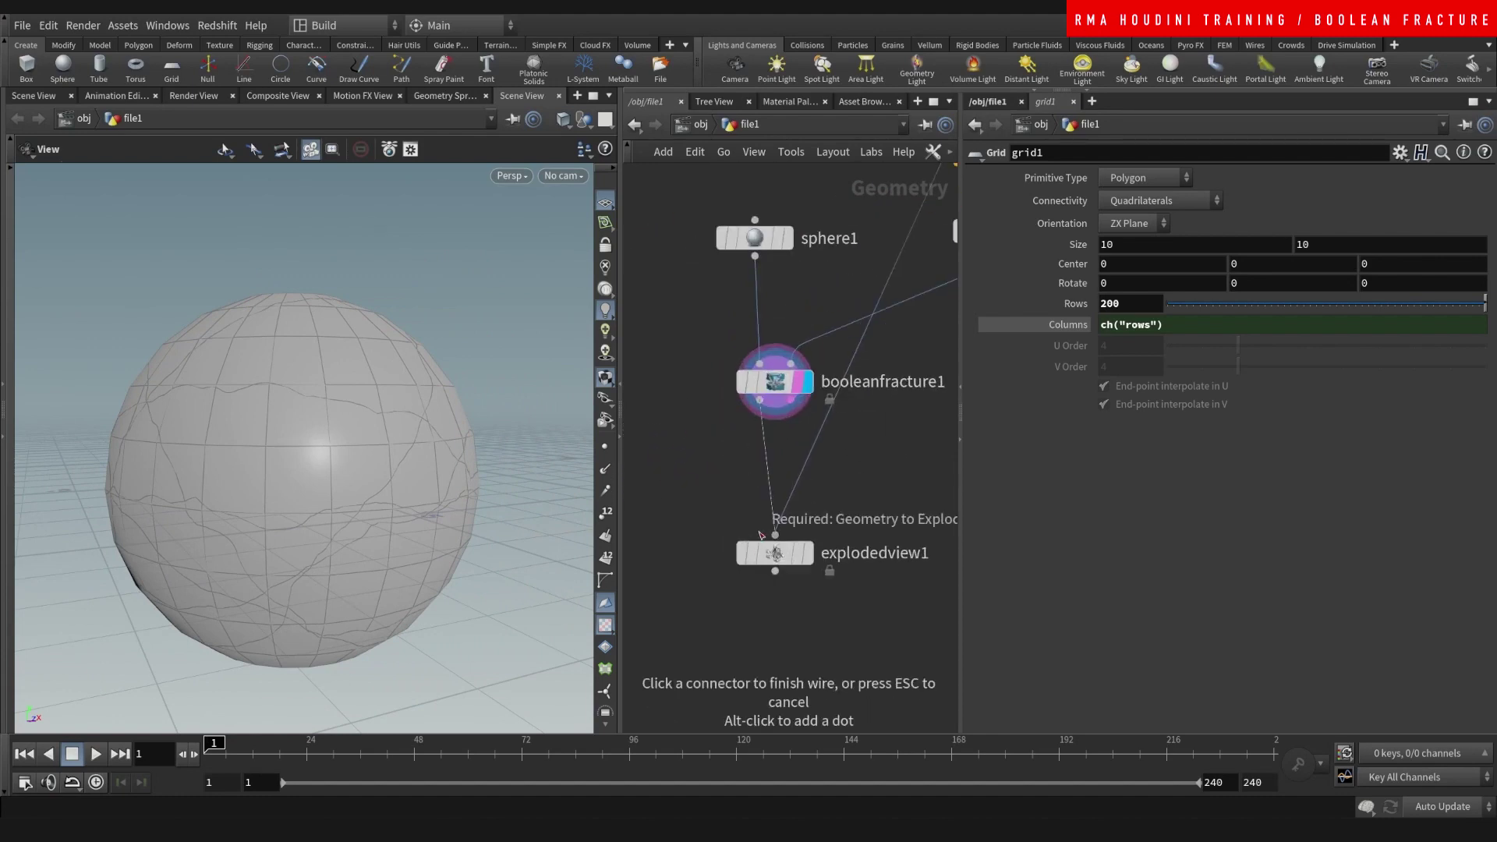
{"action": "left_click", "coordinate": [775, 534]}
{"action": "left_click", "coordinate": [810, 516]}
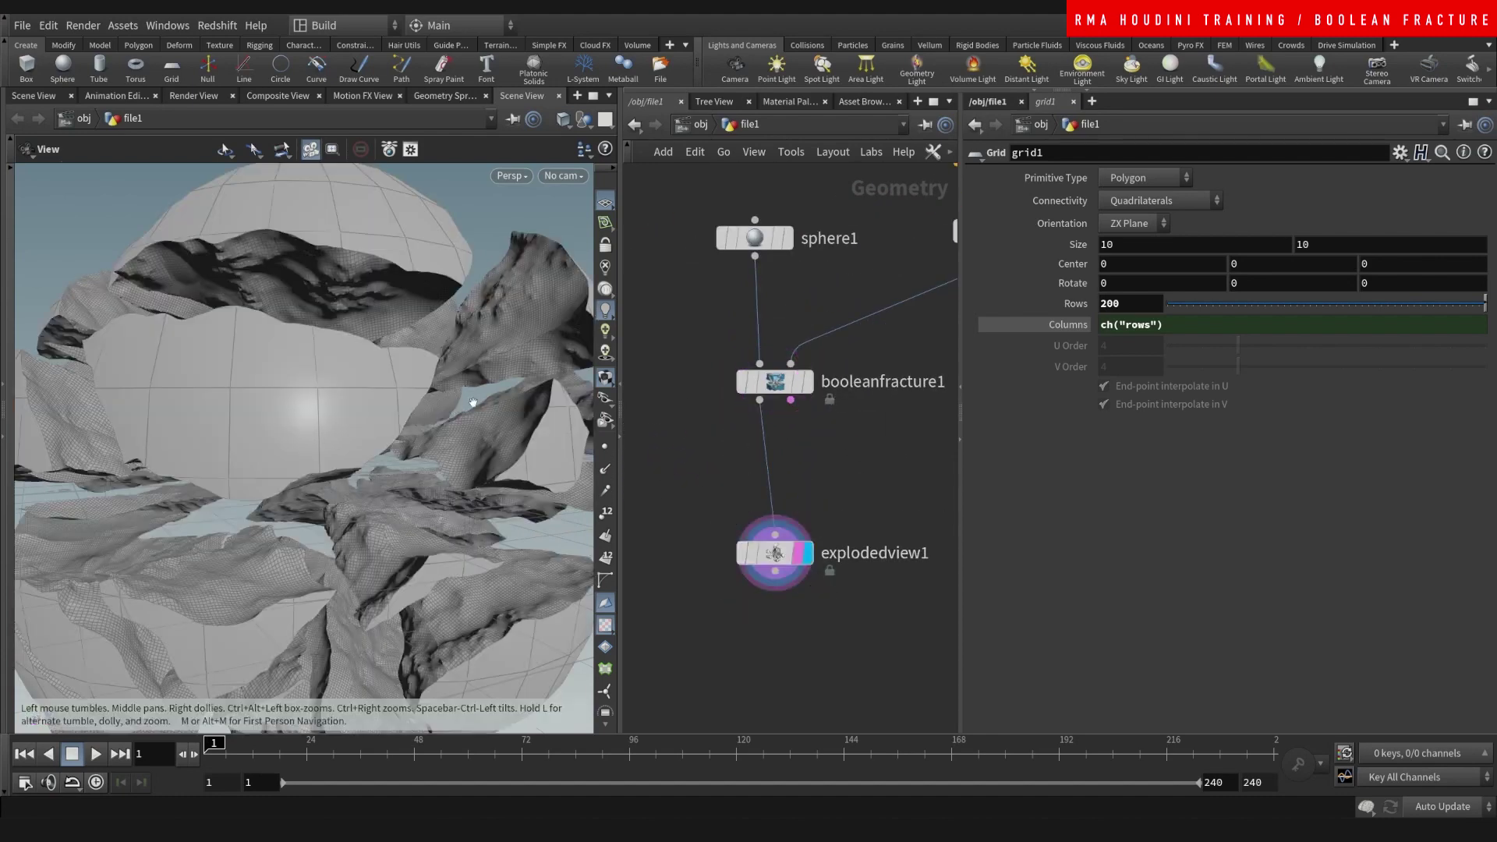
Examine the rough interior surfaces of the exploded sphere pieces up close and from several angles.
{"action": "right_click_drag", "start_coordinate": [473, 402], "coordinate": [412, 469]}
{"action": "mouse_move", "coordinate": [477, 423]}
{"action": "left_mouse_down"}
{"action": "mouse_move", "coordinate": [493, 446]}
{"action": "mouse_move", "coordinate": [460, 478]}
{"action": "mouse_move", "coordinate": [476, 405]}
{"action": "left_mouse_up"}
{"action": "middle_click_drag", "start_coordinate": [499, 336], "coordinate": [427, 434]}
{"action": "left_click_drag", "start_coordinate": [427, 434], "coordinate": [390, 436]}
{"action": "right_click_drag", "start_coordinate": [390, 421], "coordinate": [487, 233]}
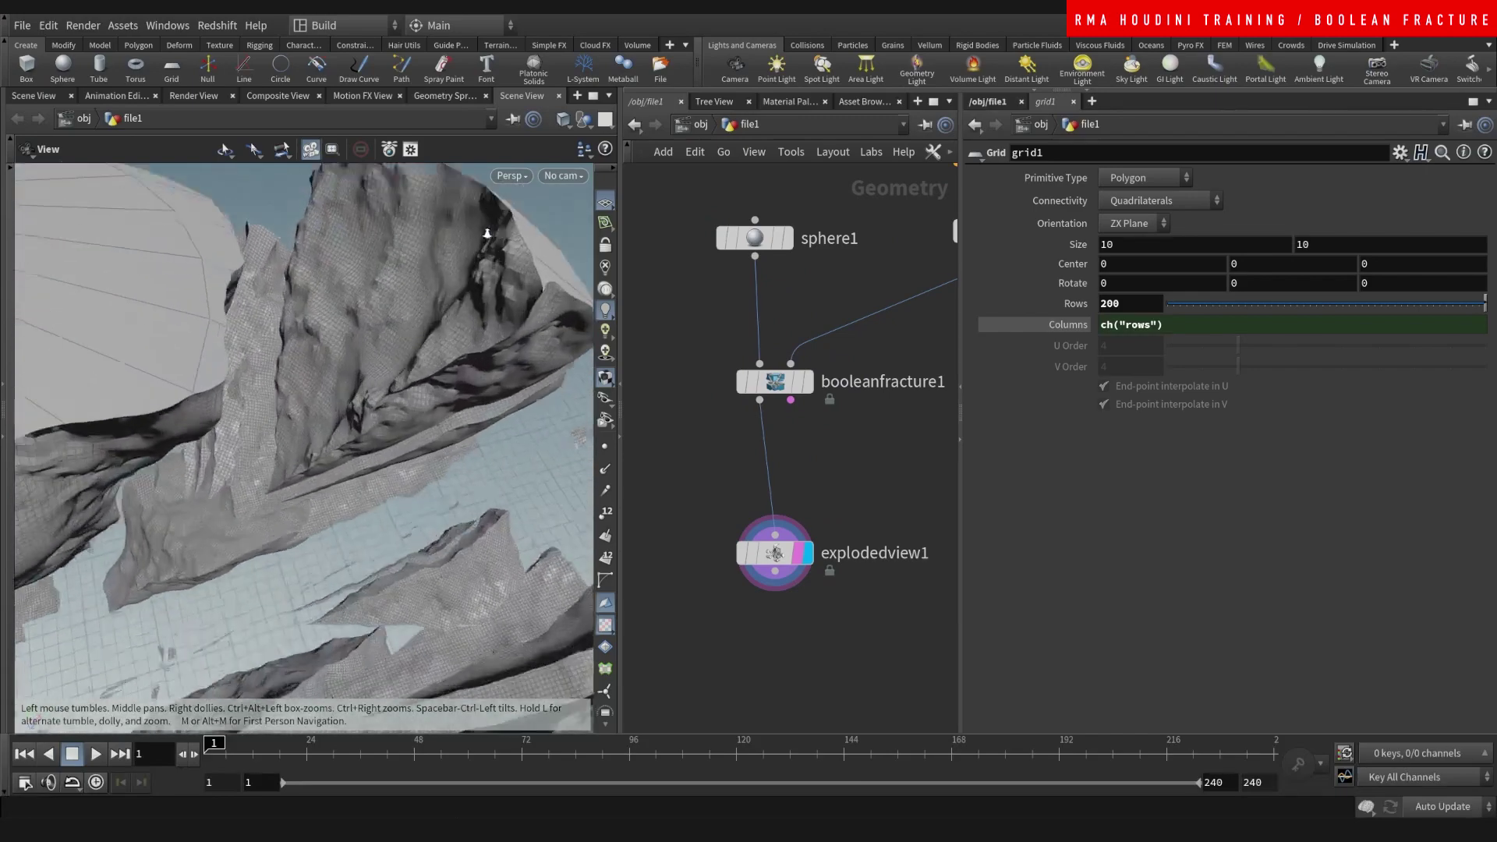
{"action": "left_click_drag", "start_coordinate": [486, 234], "coordinate": [404, 368]}
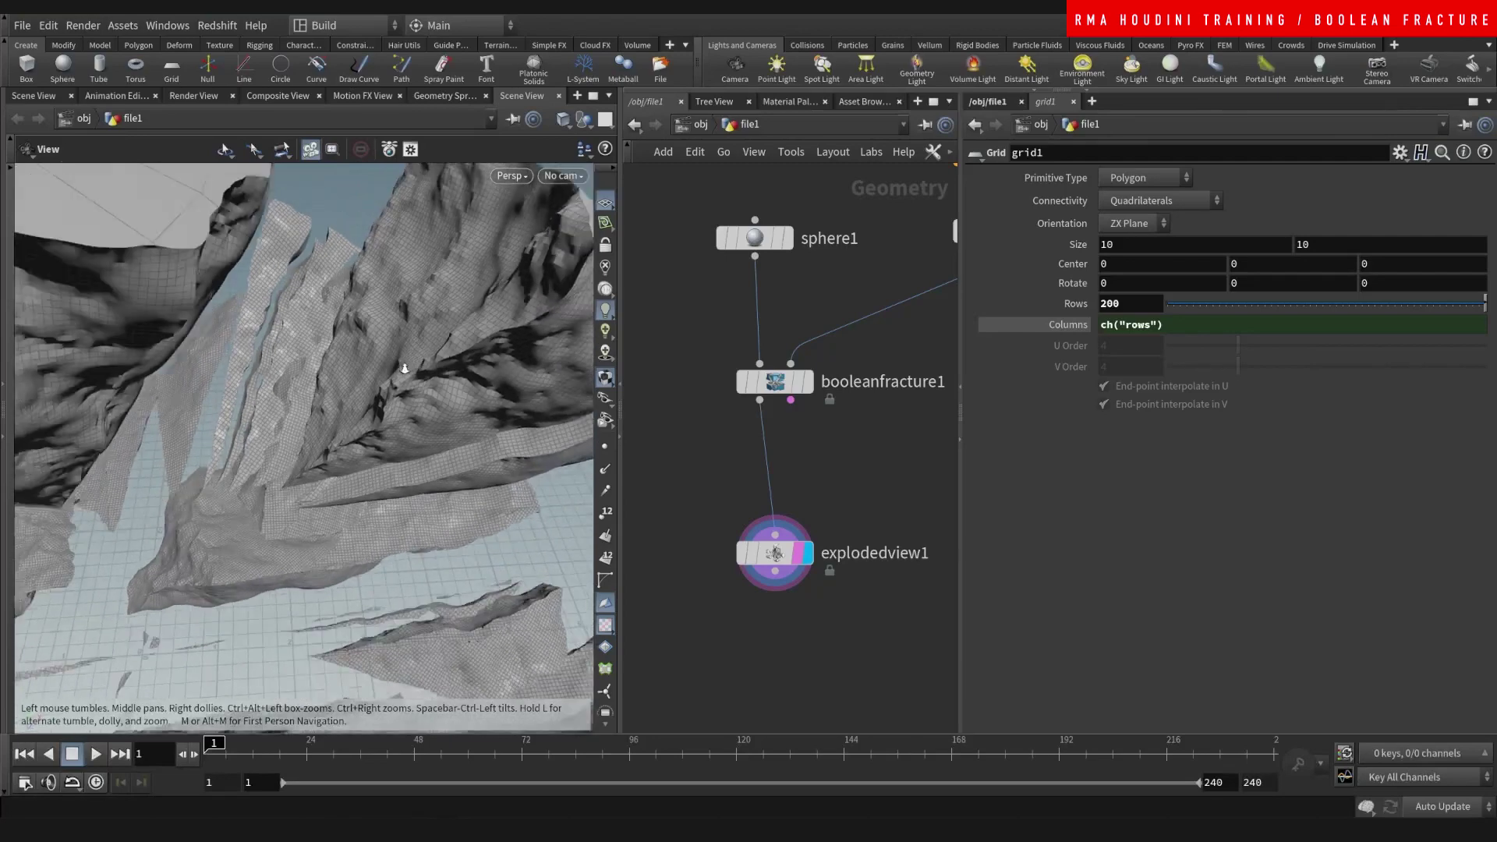
{"action": "right_click_drag", "start_coordinate": [405, 368], "coordinate": [274, 621]}
{"action": "left_click_drag", "start_coordinate": [273, 621], "coordinate": [259, 535]}
Shift the Mountain node slightly lower beneath the copy node and set the Grid's rows to 50.
{"action": "middle_click_drag", "start_coordinate": [857, 419], "coordinate": [683, 476]}
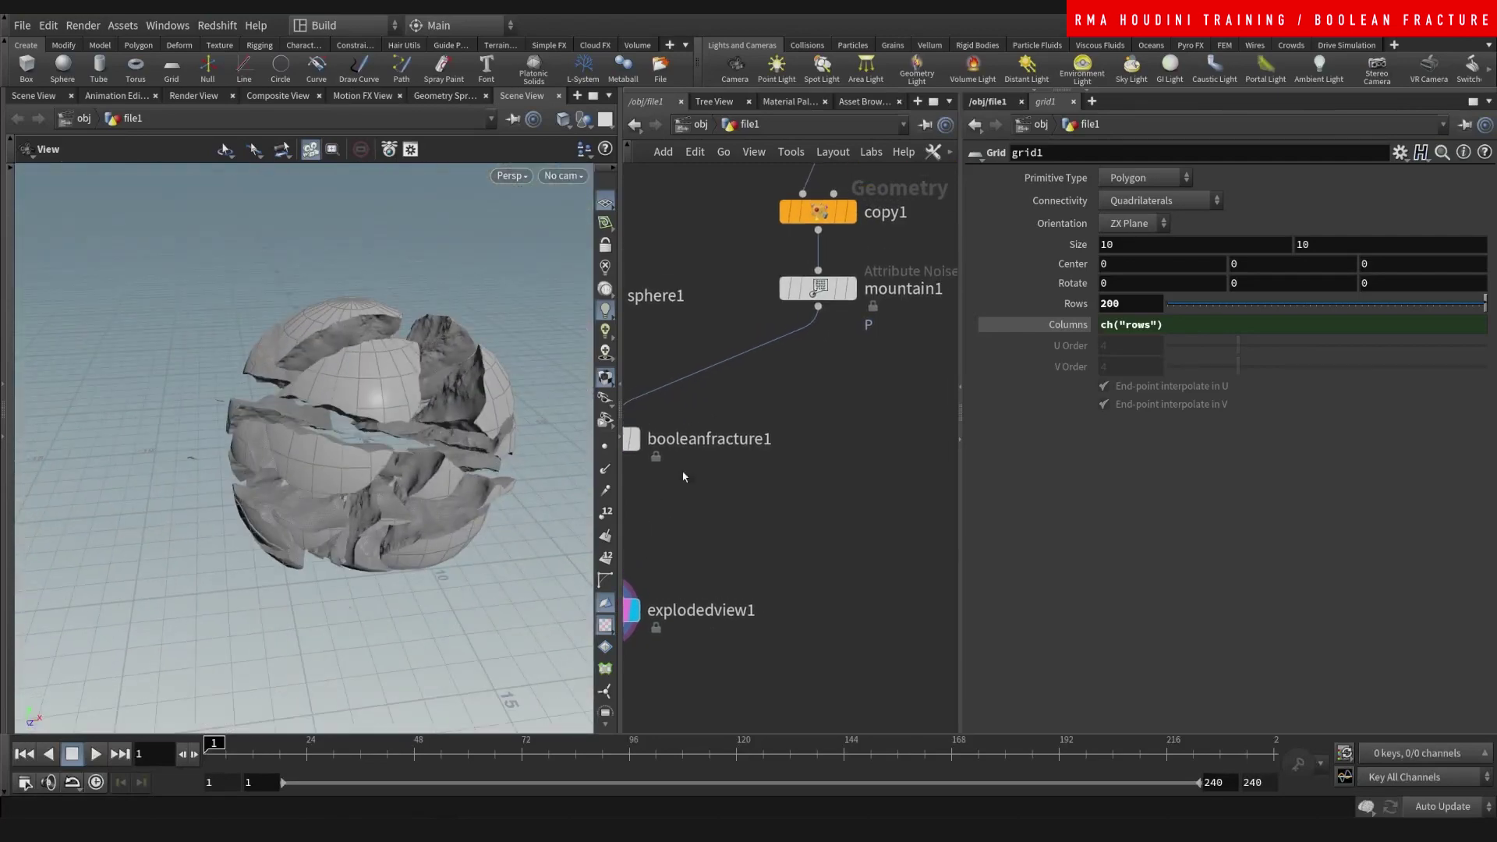
{"action": "middle_click_drag", "start_coordinate": [787, 439], "coordinate": [736, 511]}
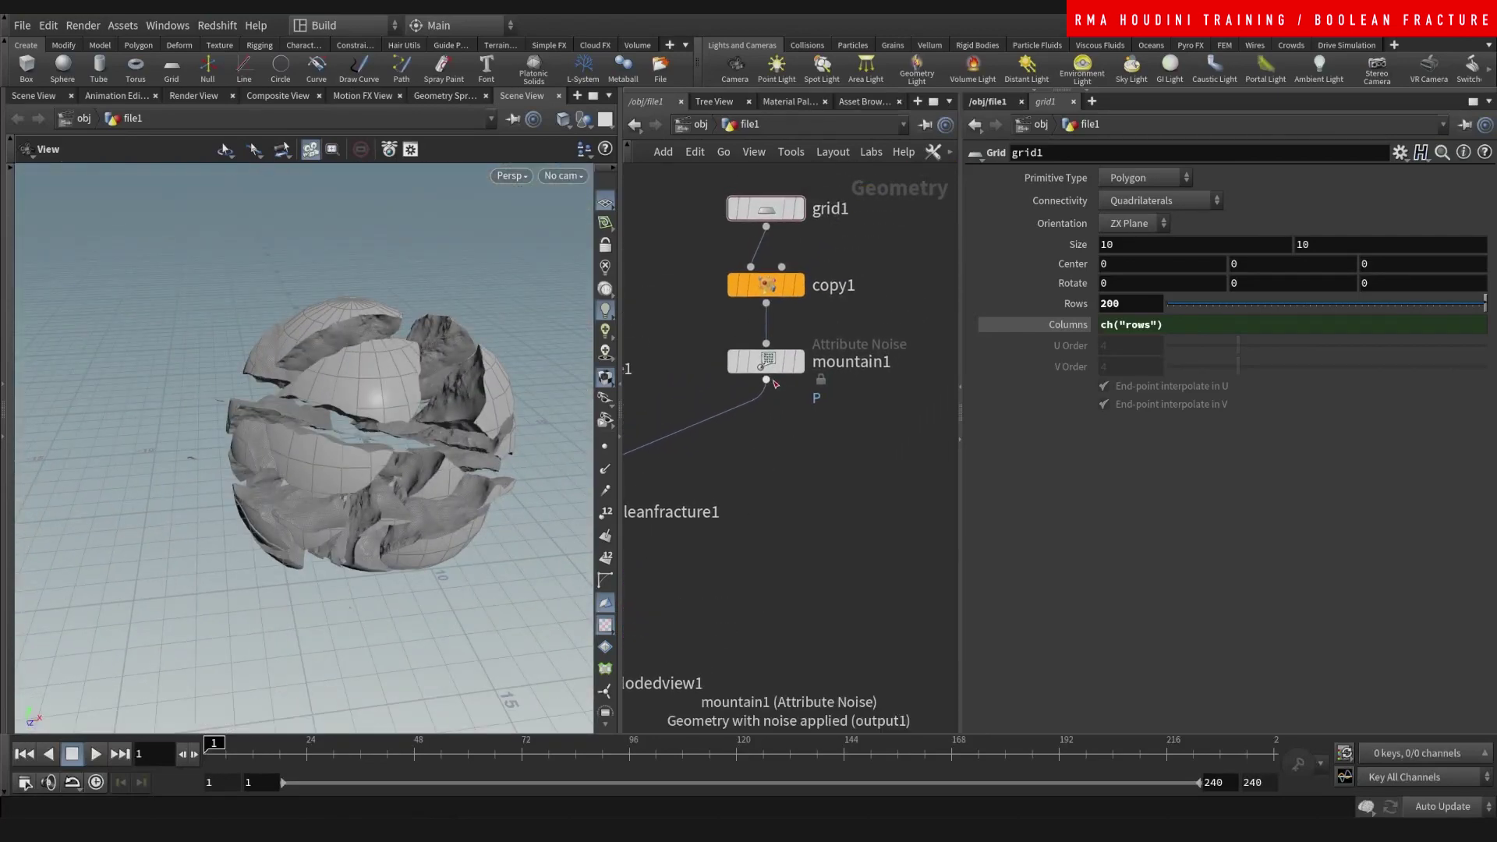
{"action": "left_click_drag", "start_coordinate": [768, 362], "coordinate": [768, 377]}
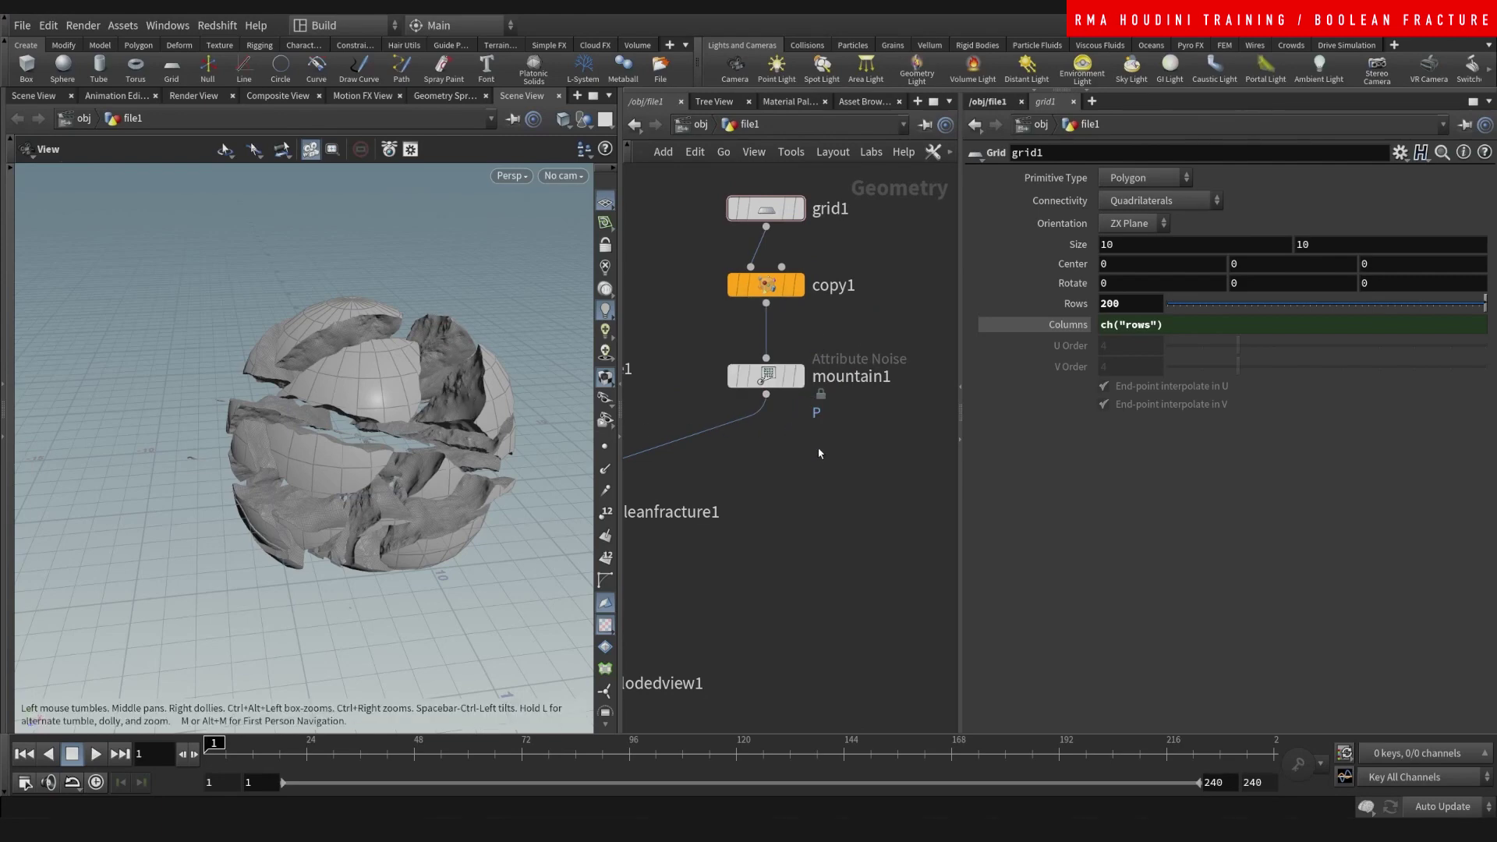
{"action": "middle_click_drag", "start_coordinate": [819, 453], "coordinate": [814, 466]}
{"action": "scroll", "coordinate": [391, 459], "scroll_direction": "up", "scroll_amount": 5}
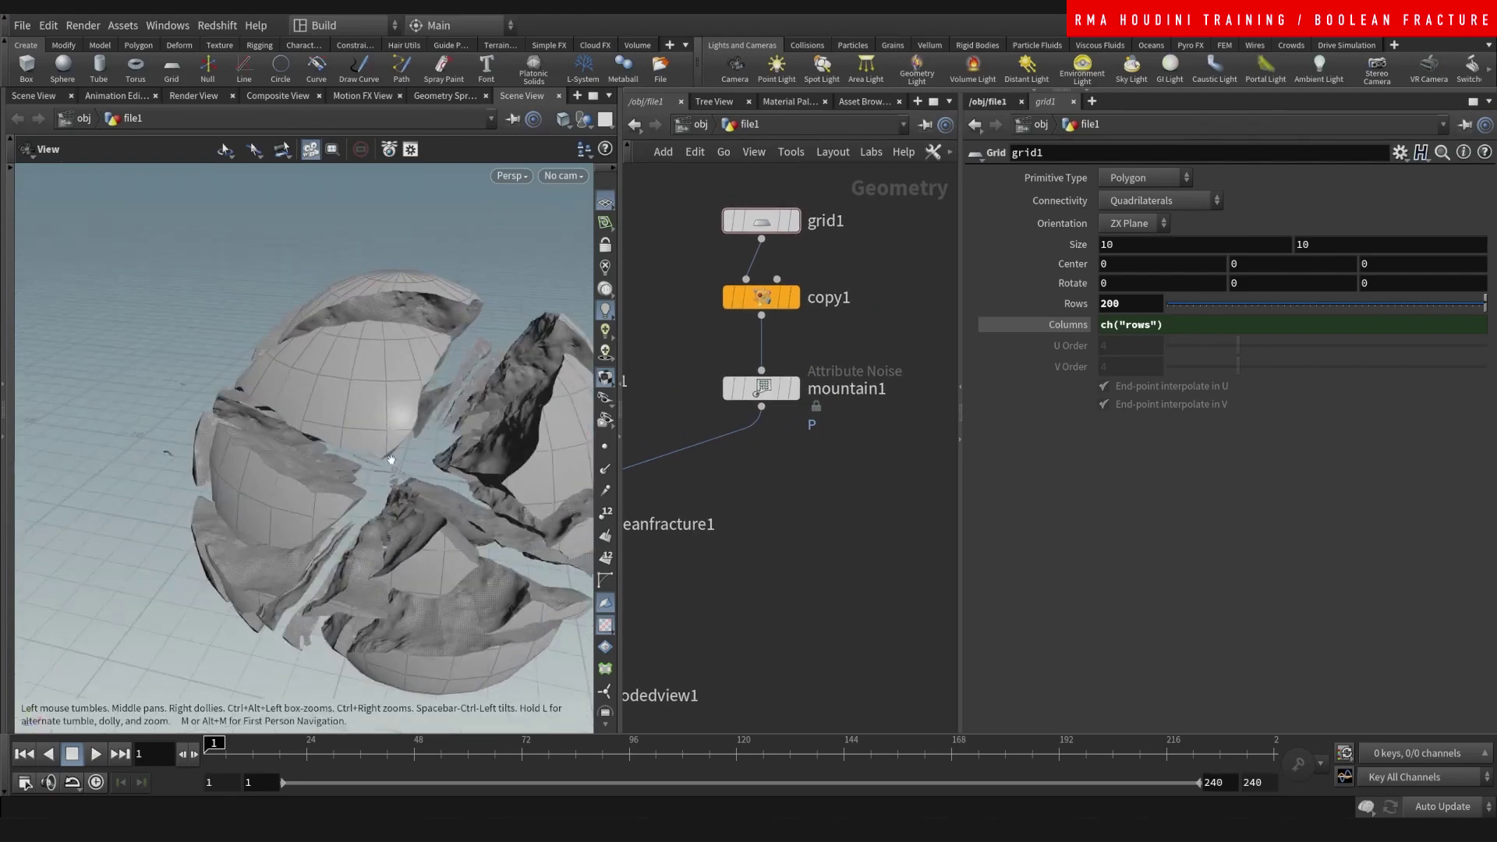
{"action": "right_click_drag", "start_coordinate": [417, 383], "coordinate": [336, 512]}
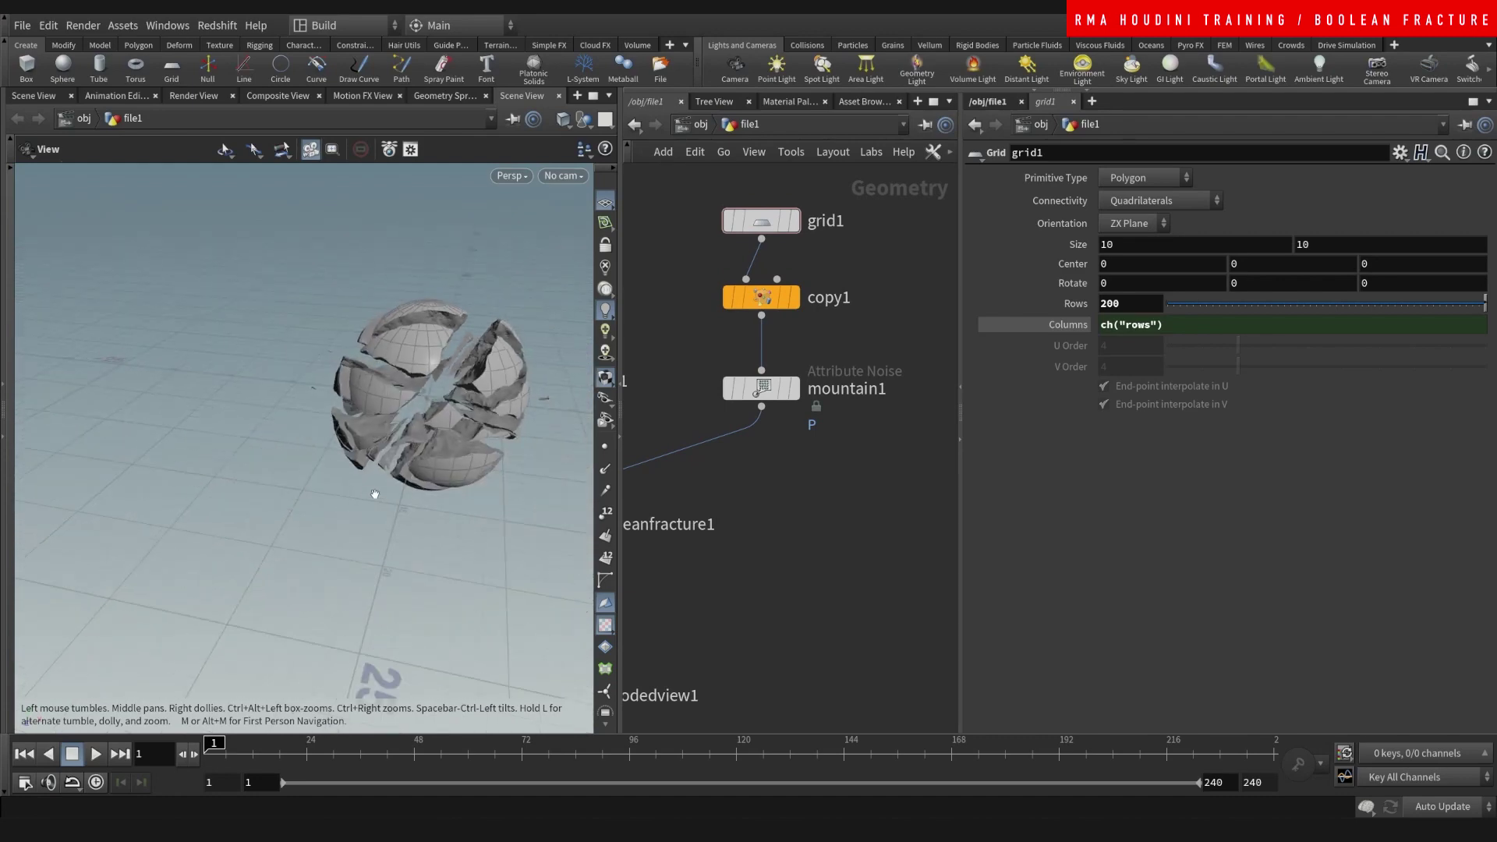
{"action": "left_click_drag", "start_coordinate": [375, 494], "coordinate": [413, 428]}
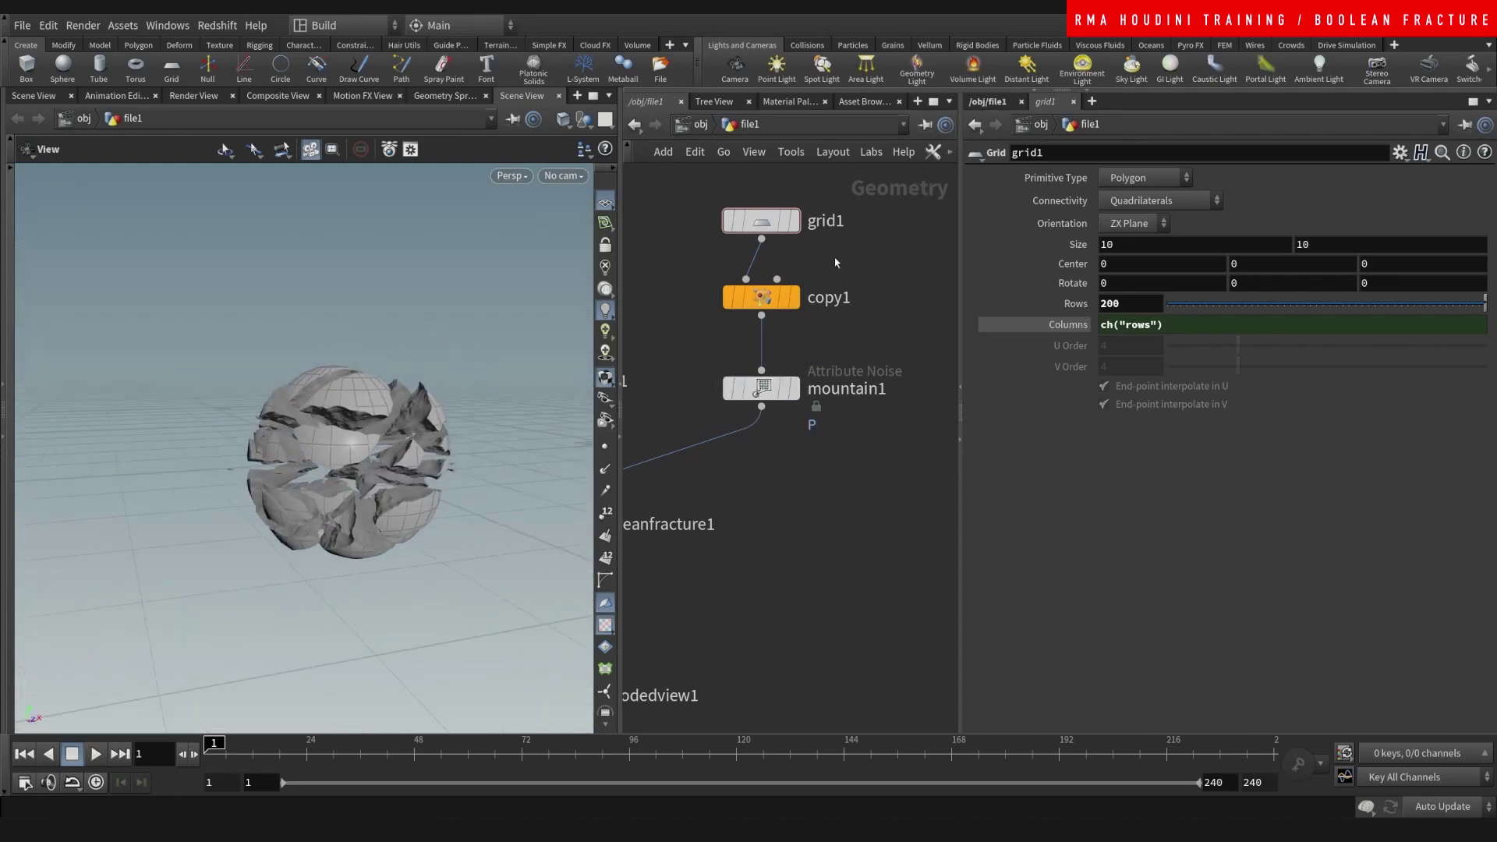
{"action": "left_click", "coordinate": [1124, 311]}
{"action": "type", "text": "50"}
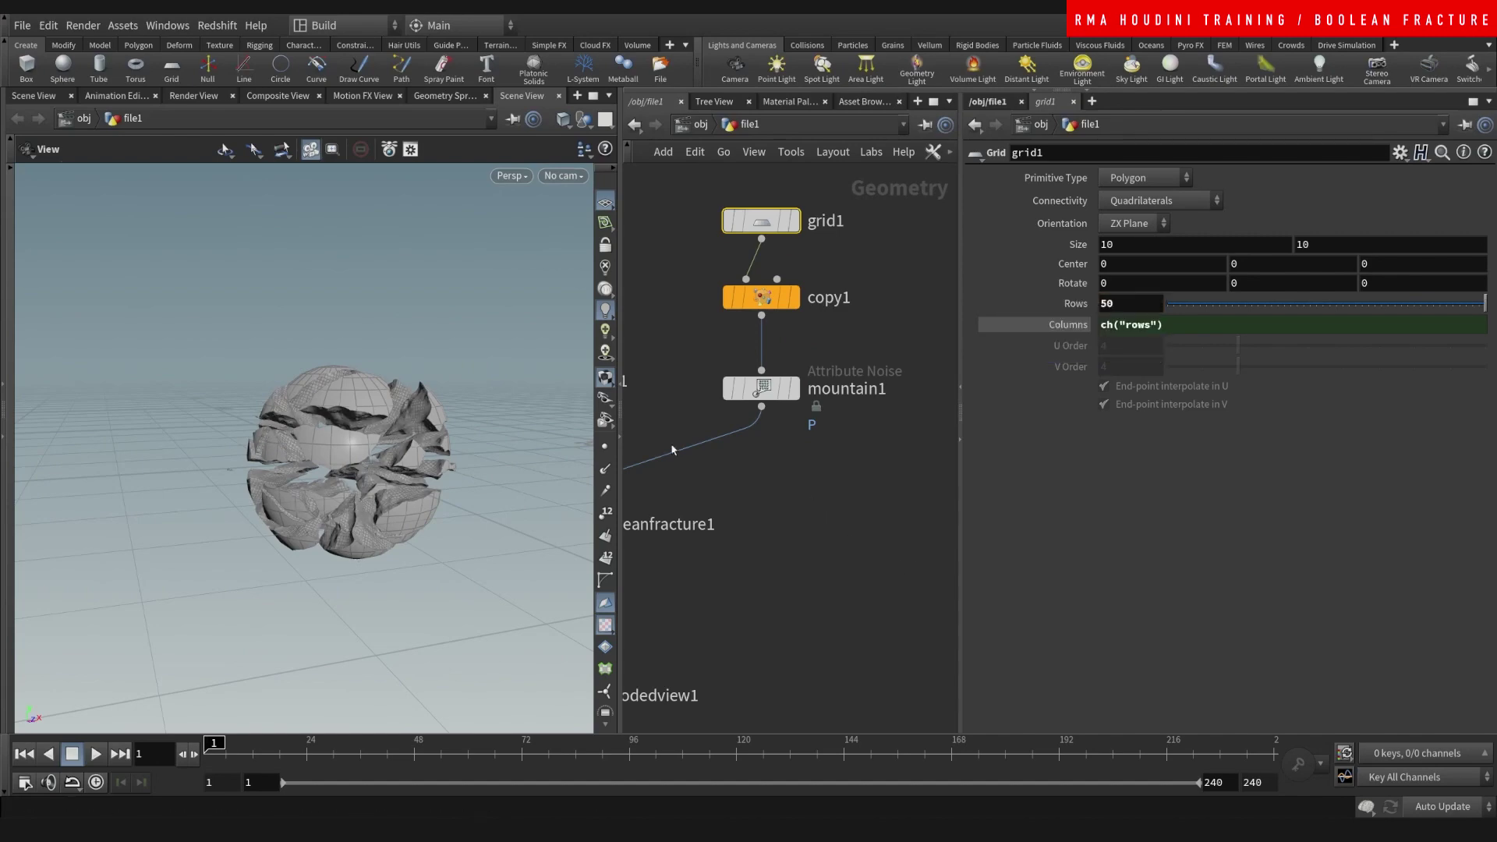
Inspect the interior detail and shape of the exploded pieces cut by the 50-row grids.
{"action": "scroll", "coordinate": [450, 447], "scroll_direction": "up", "scroll_amount": 5}
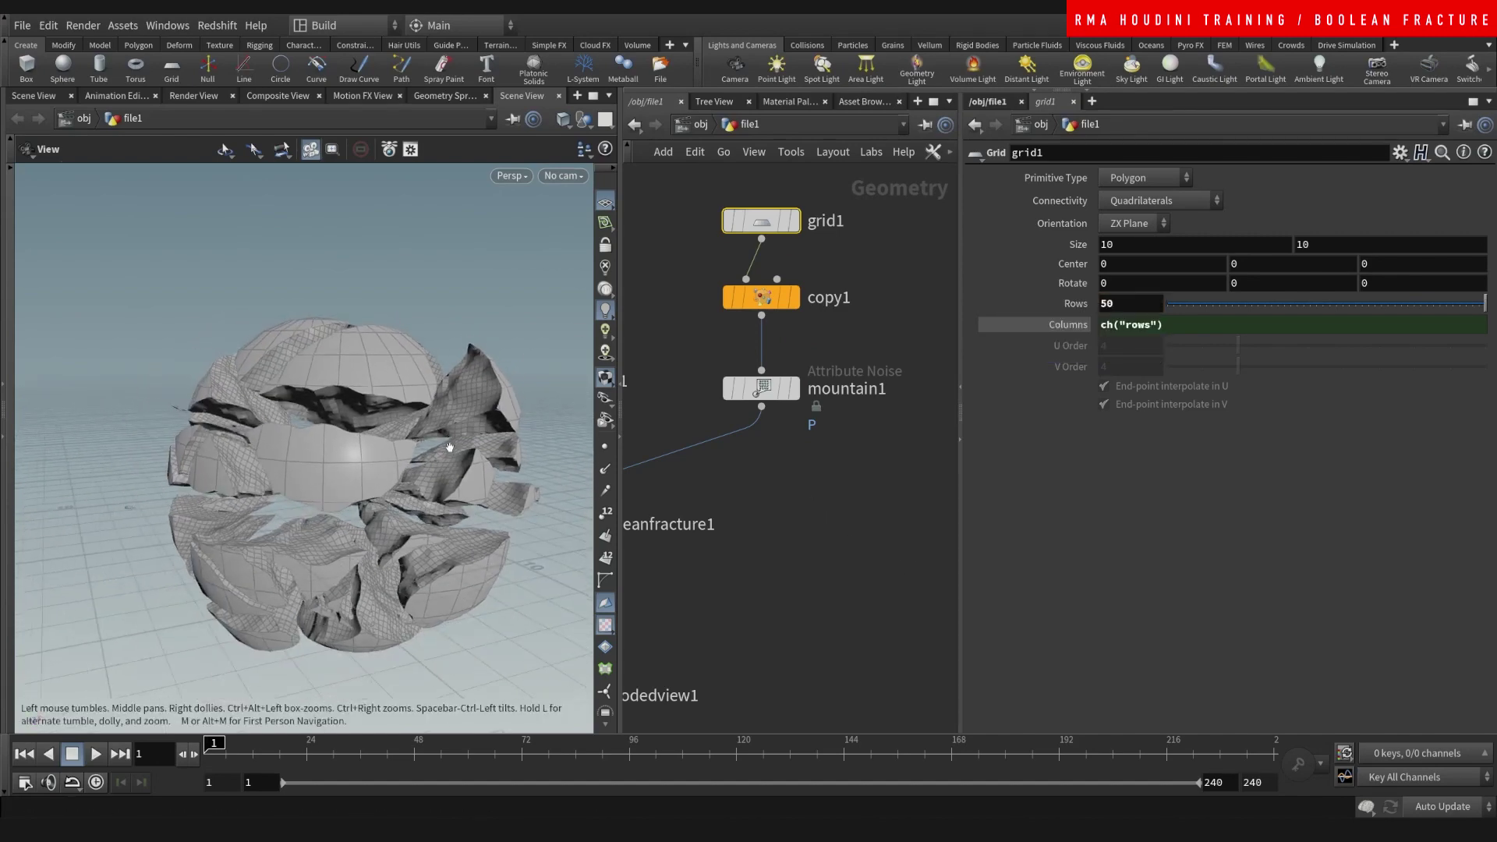
{"action": "left_click_drag", "start_coordinate": [450, 447], "coordinate": [361, 436]}
{"action": "right_click_drag", "start_coordinate": [400, 423], "coordinate": [361, 481]}
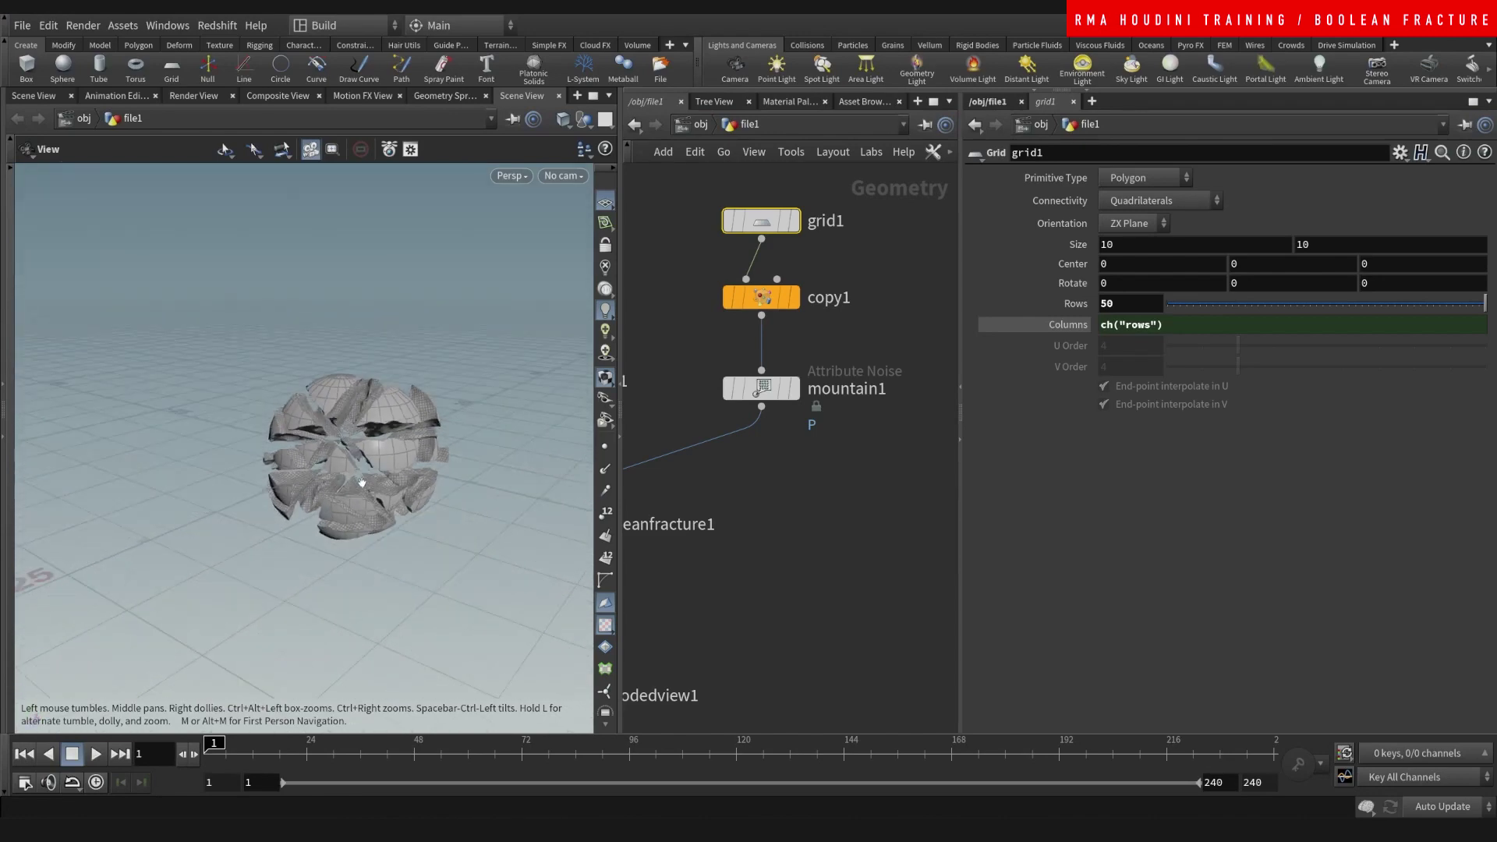
{"action": "left_click_drag", "start_coordinate": [361, 481], "coordinate": [541, 496]}
{"action": "scroll", "coordinate": [760, 500], "scroll_direction": "down", "scroll_amount": 5}
{"action": "middle_click_drag", "start_coordinate": [681, 498], "coordinate": [685, 445]}
{"action": "scroll", "coordinate": [415, 442], "scroll_direction": "up", "scroll_amount": 10}
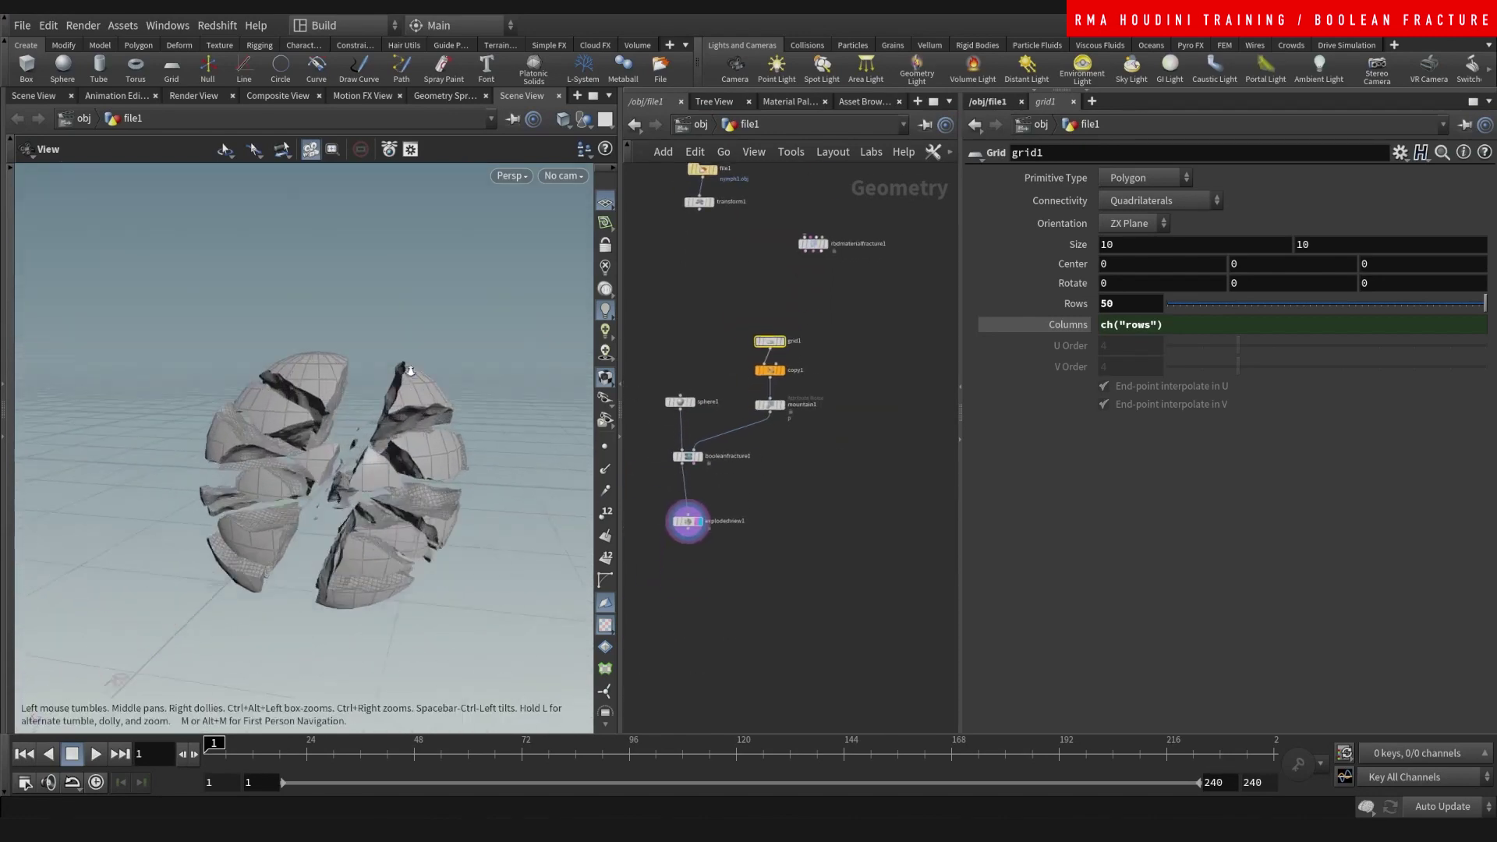
{"action": "left_click_drag", "start_coordinate": [397, 454], "coordinate": [369, 448]}
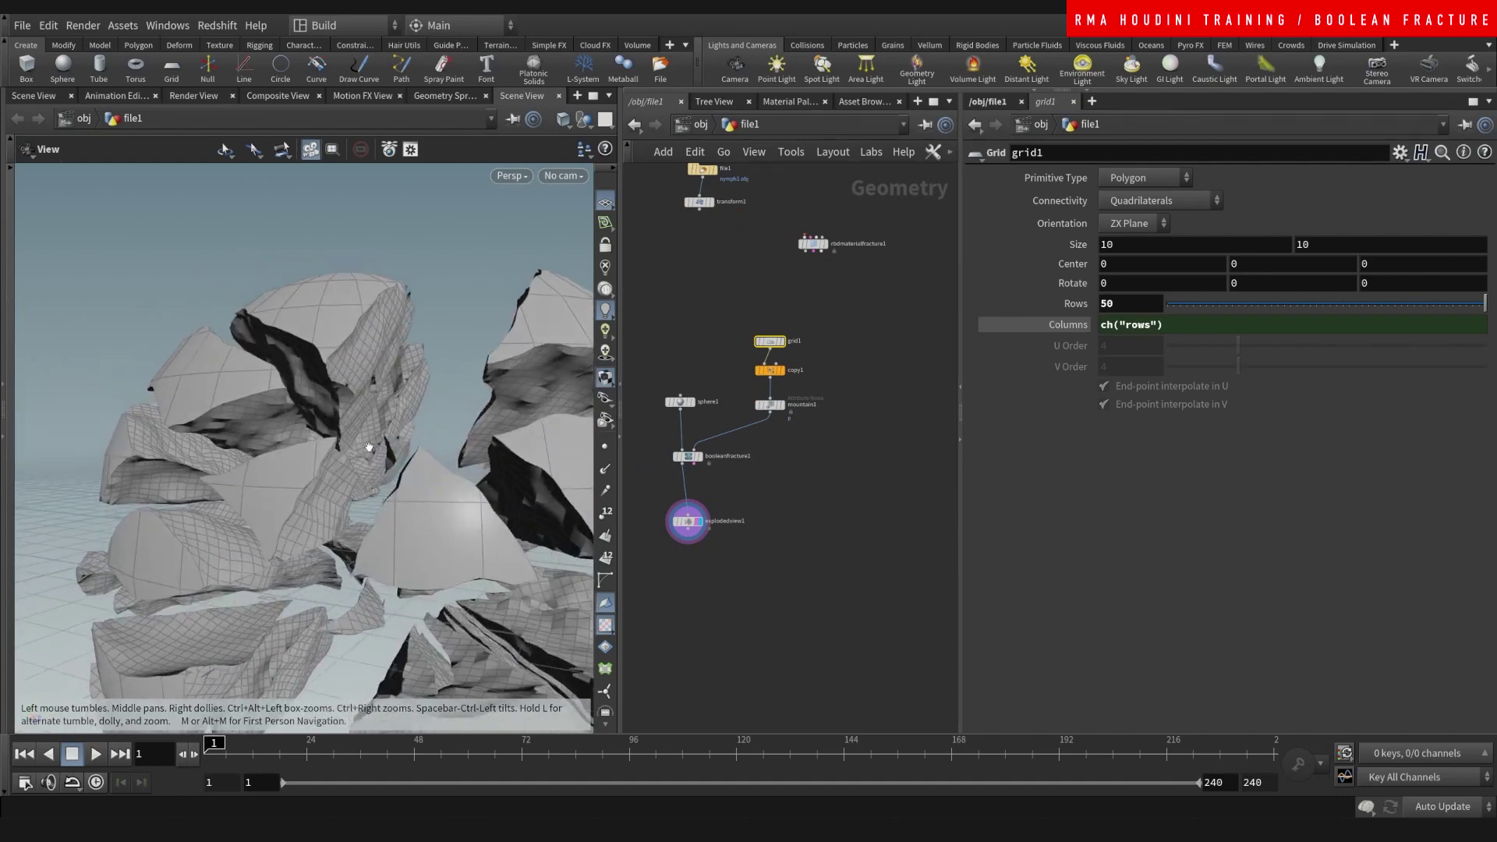
{"action": "scroll", "coordinate": [746, 404], "scroll_direction": "up", "scroll_amount": 3}
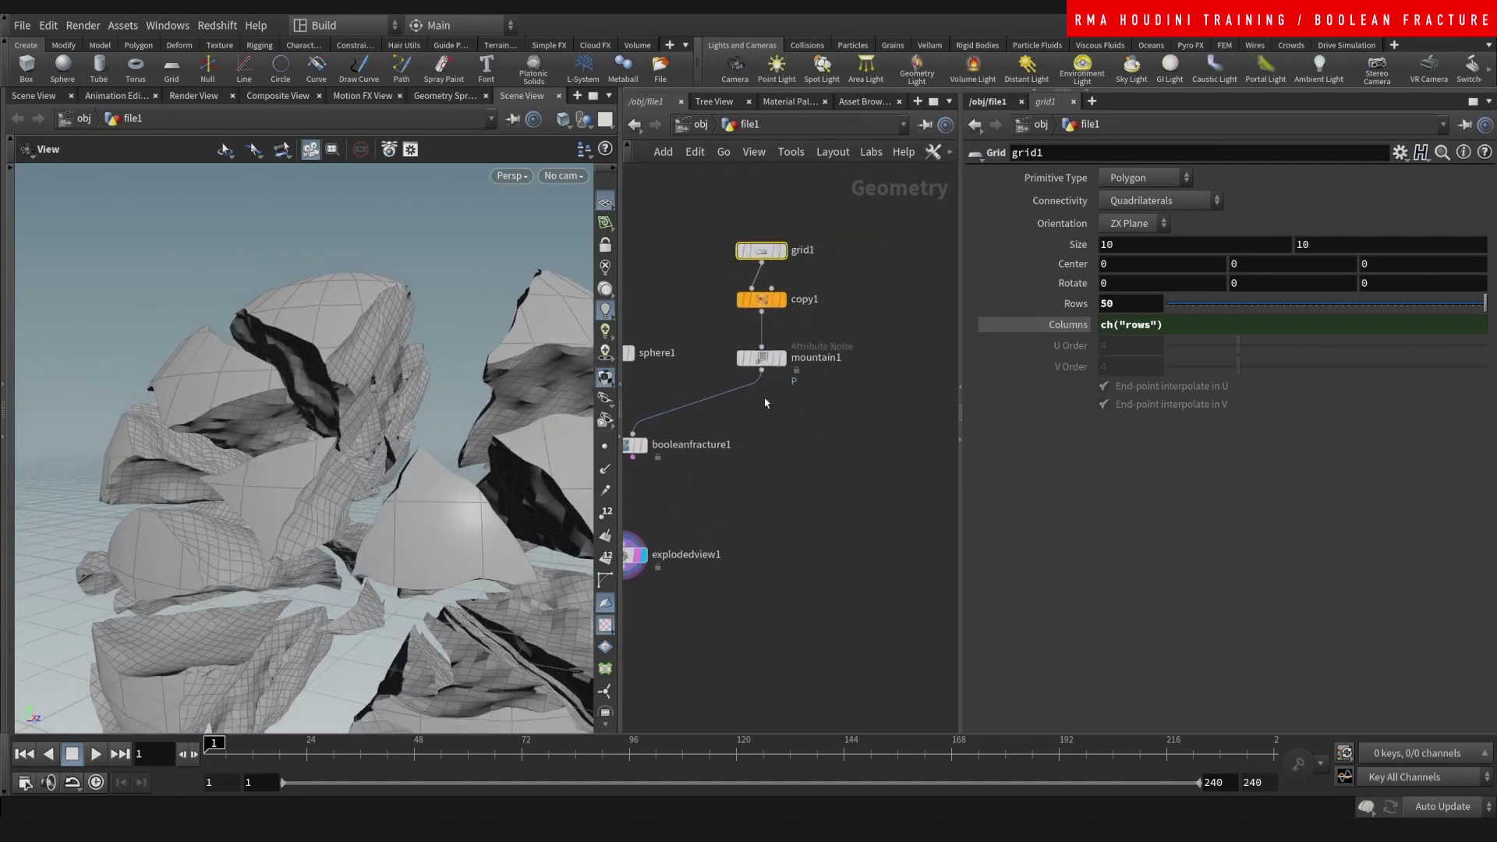
{"action": "scroll", "coordinate": [447, 334], "scroll_direction": "down", "scroll_amount": 8}
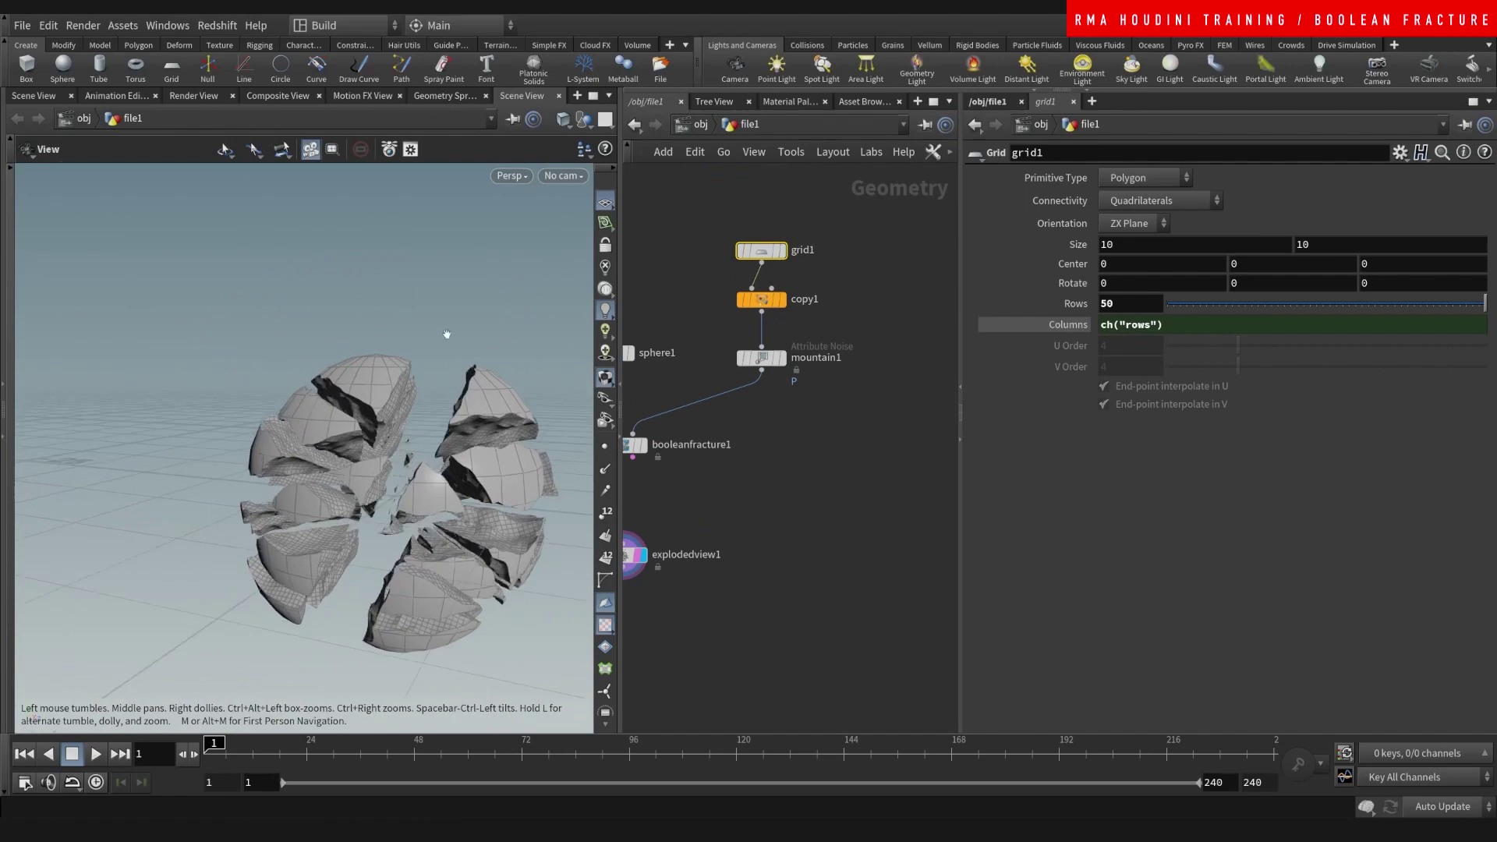
{"action": "scroll", "coordinate": [436, 336], "scroll_direction": "up", "scroll_amount": 5}
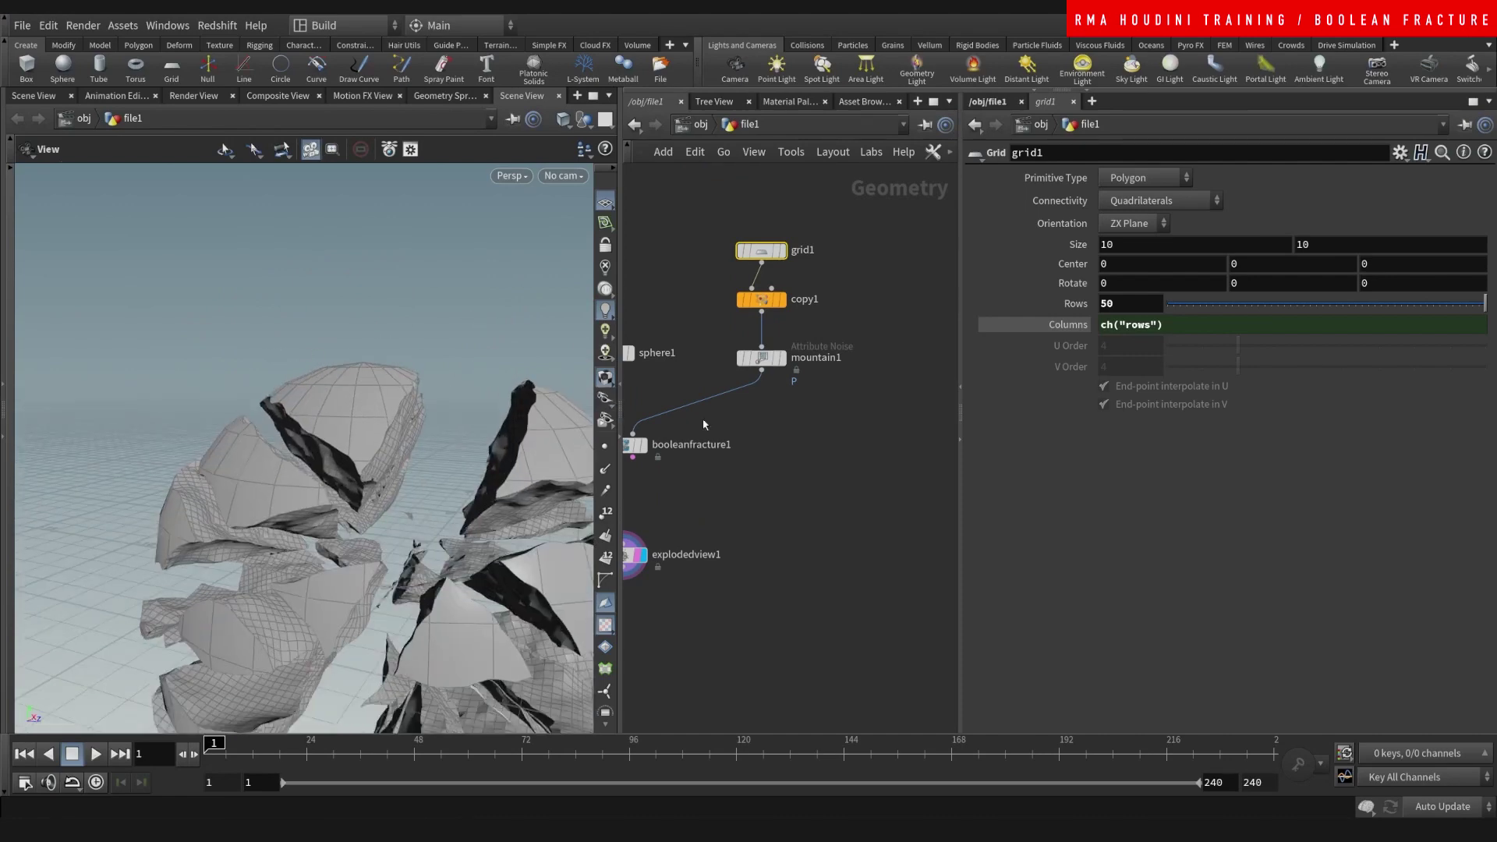
Add a Transform node branching off the Mountain node's output.
{"action": "key", "text": "Tab"}
{"action": "left_click", "coordinate": [1006, 67]}
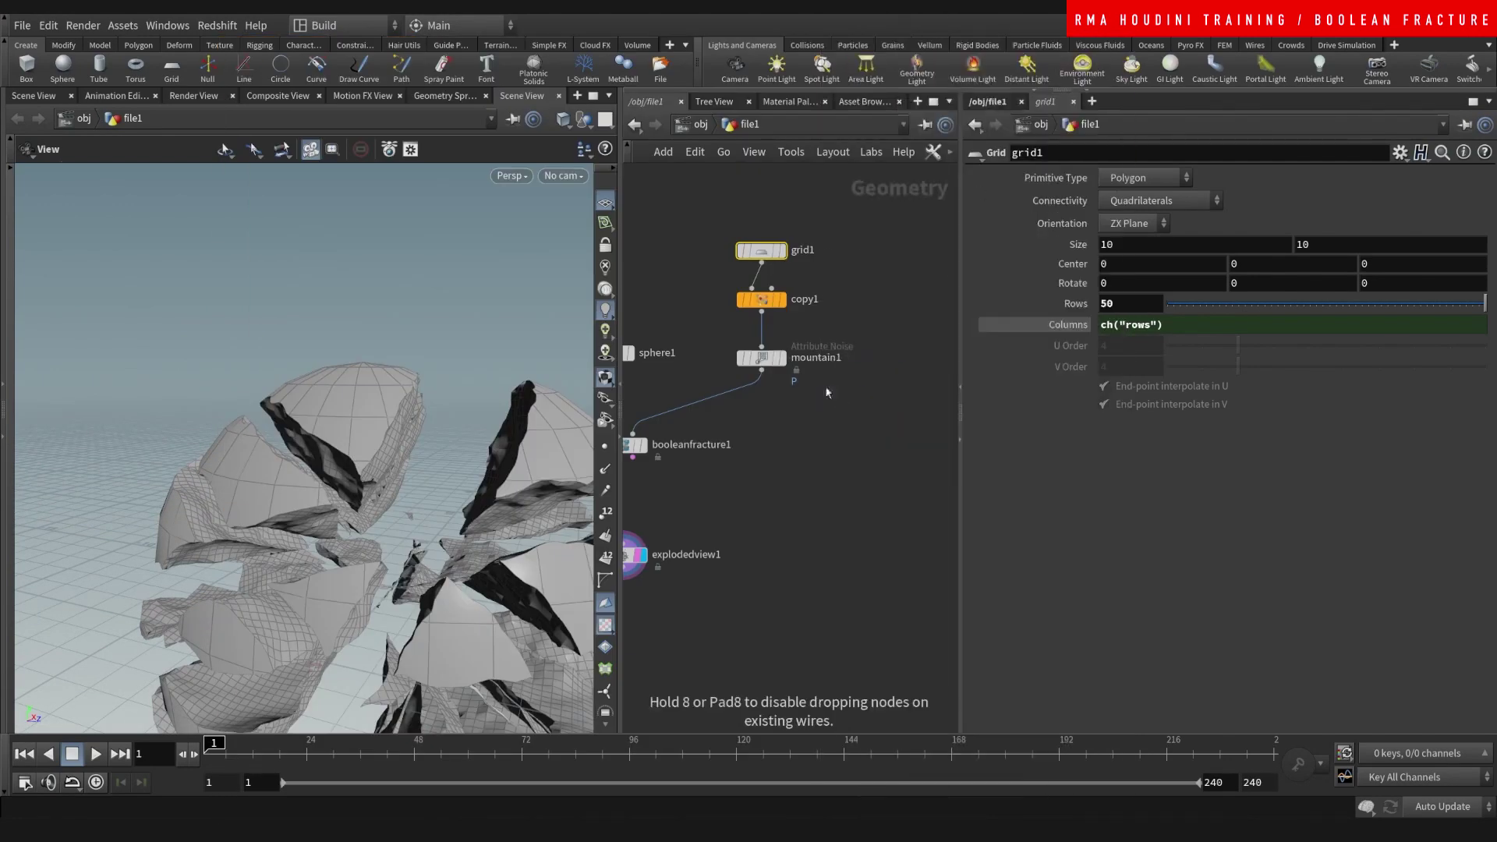
{"action": "left_click", "coordinate": [822, 378]}
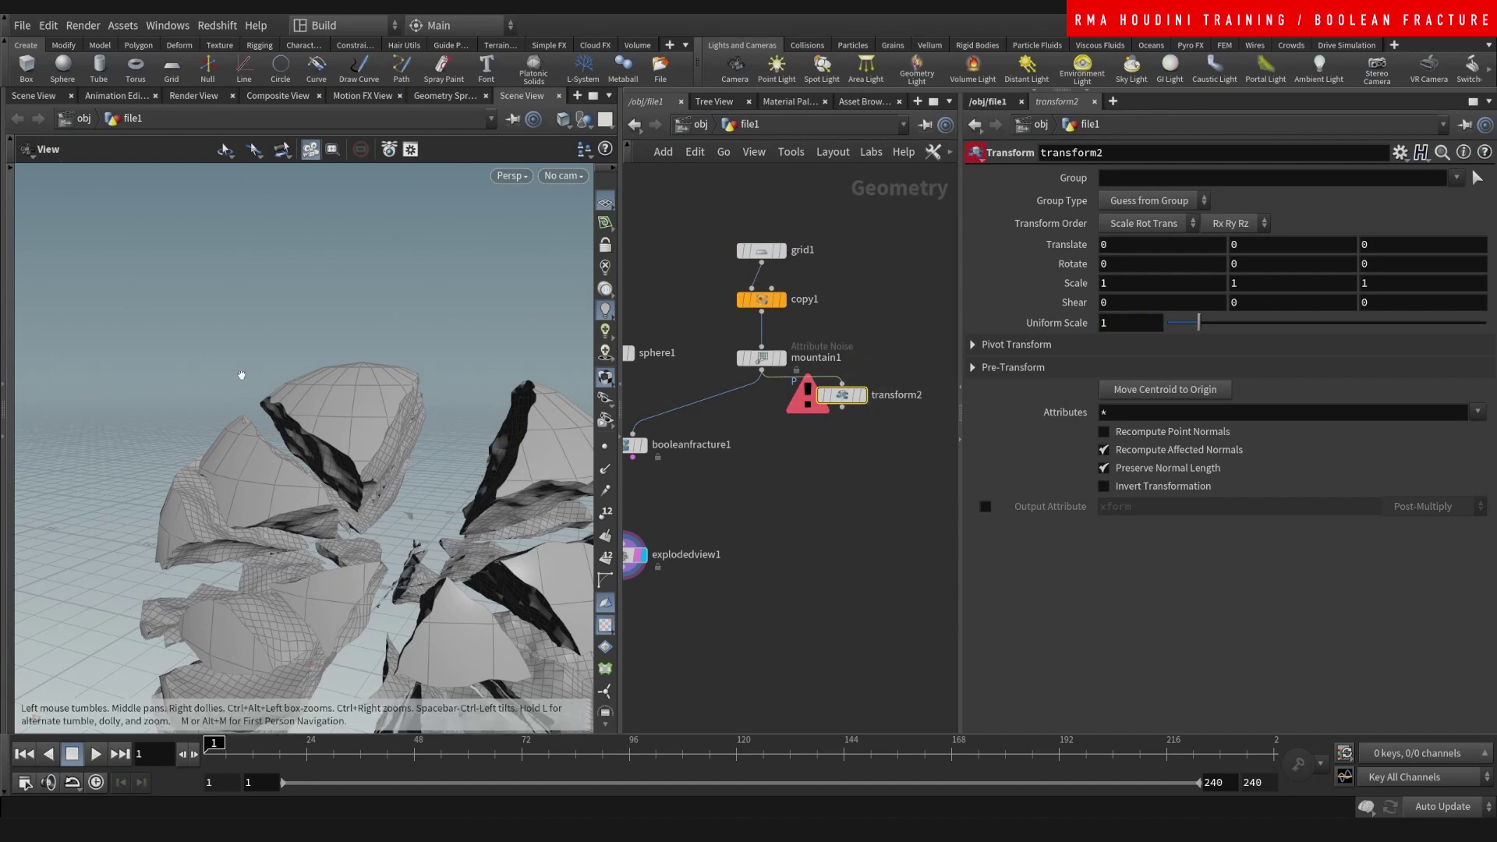
{"action": "scroll", "coordinate": [343, 417], "scroll_direction": "down", "scroll_amount": 5}
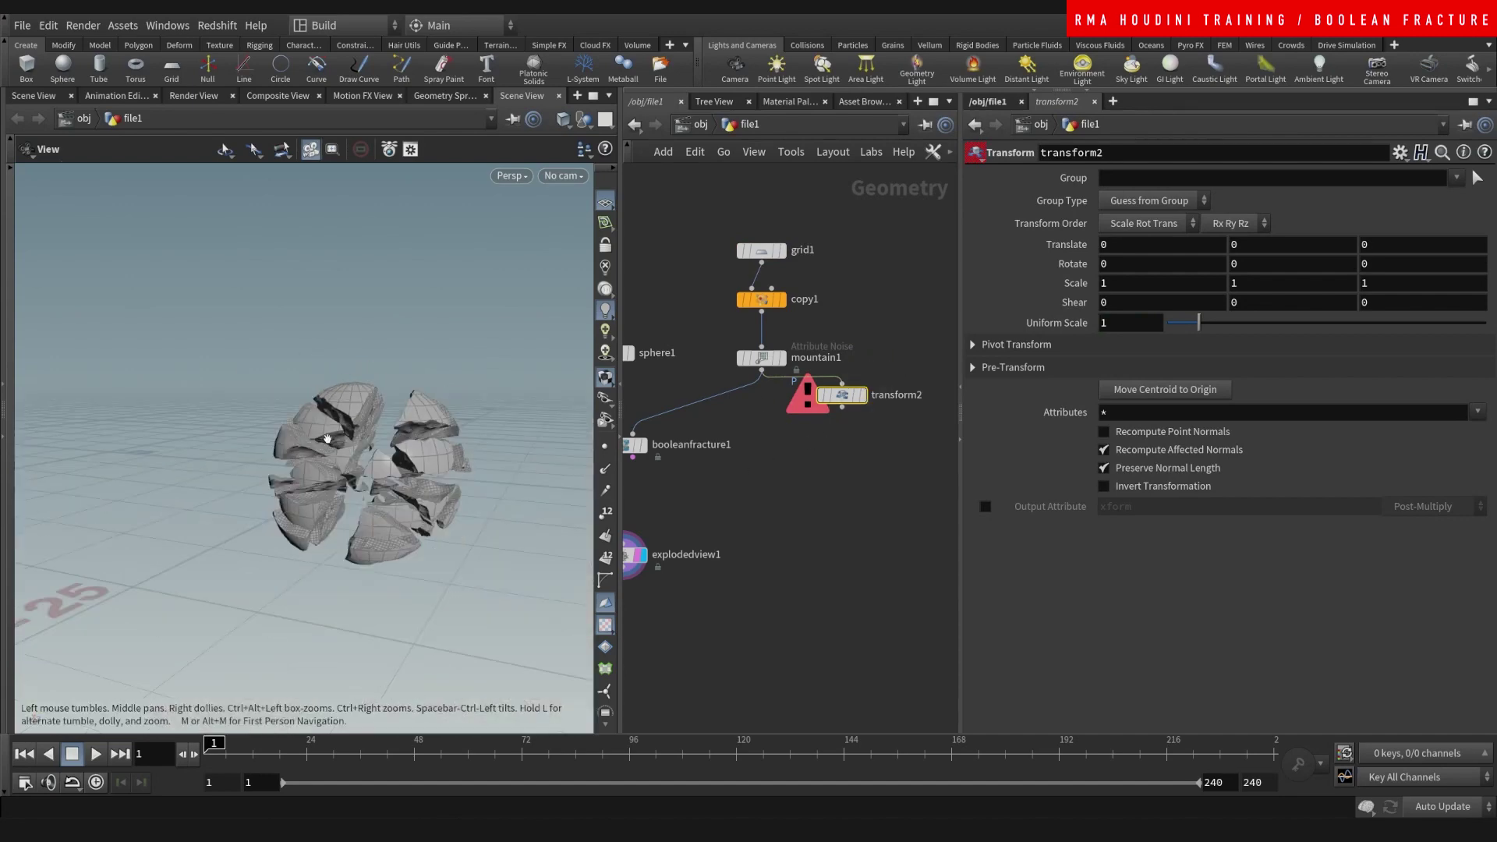
{"action": "scroll", "coordinate": [828, 475], "scroll_direction": "down", "scroll_amount": 5}
Tidy the network by aligning Exploded View beneath Boolean Fracture and moving the Sphere farther from the Mountain branch.
{"action": "scroll", "coordinate": [741, 399], "scroll_direction": "up", "scroll_amount": 3}
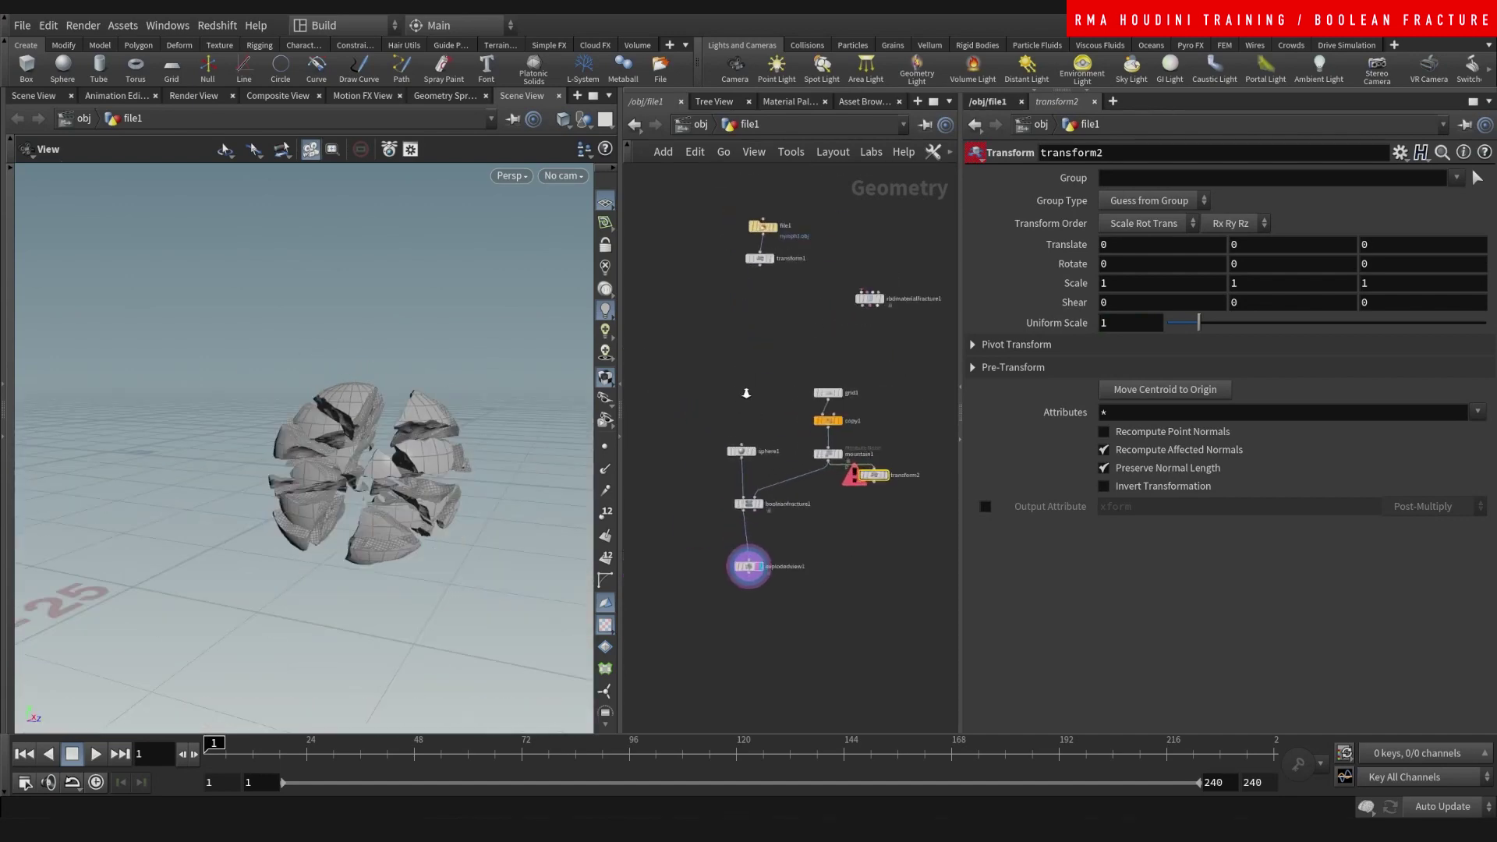
{"action": "middle_click_drag", "start_coordinate": [763, 396], "coordinate": [764, 354]}
{"action": "left_click_drag", "start_coordinate": [719, 438], "coordinate": [719, 450]}
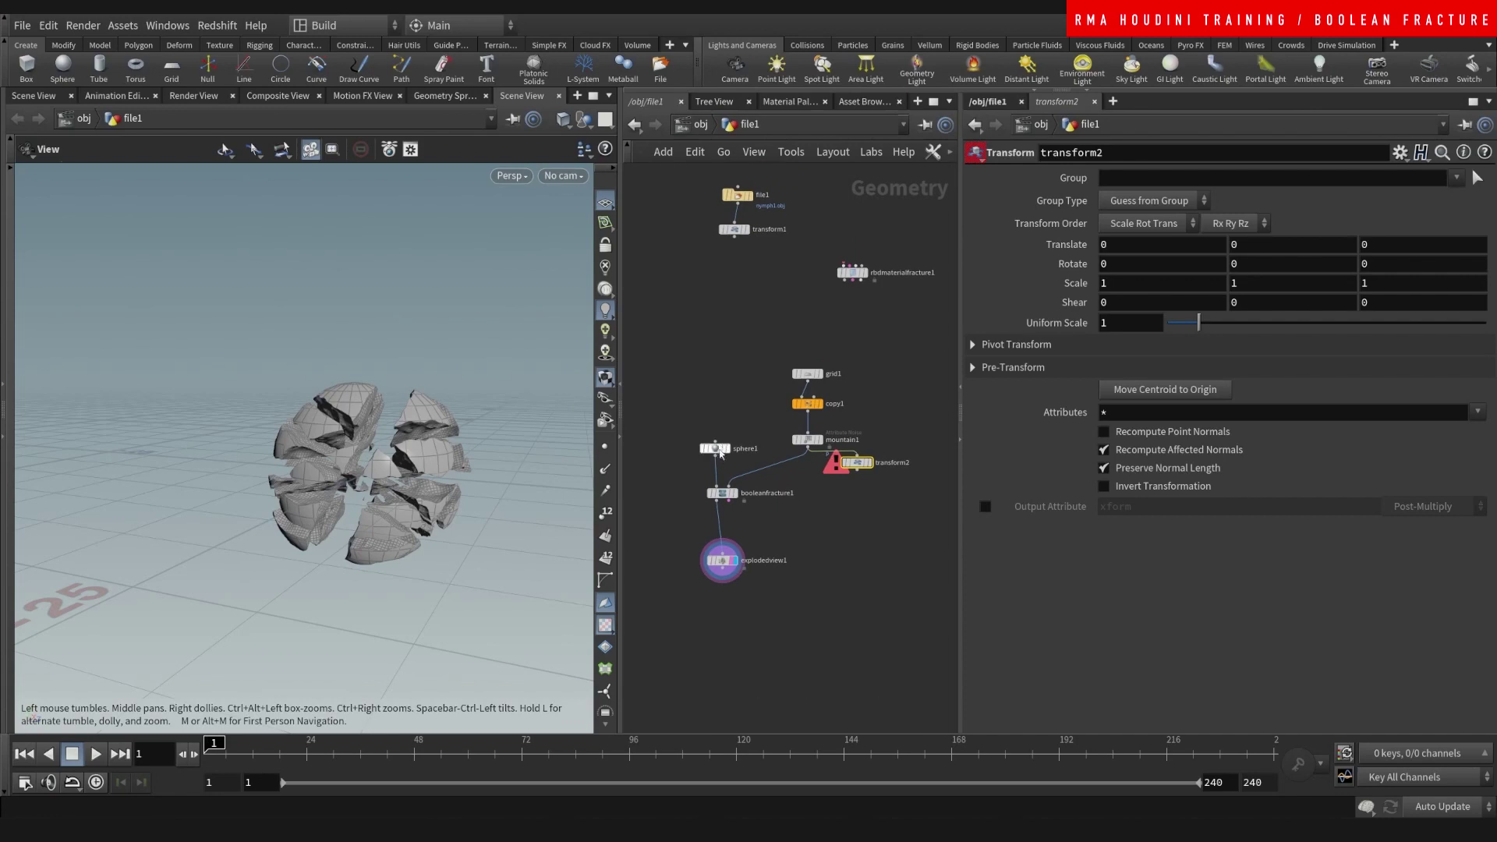
{"action": "left_click_drag", "start_coordinate": [732, 570], "coordinate": [723, 566]}
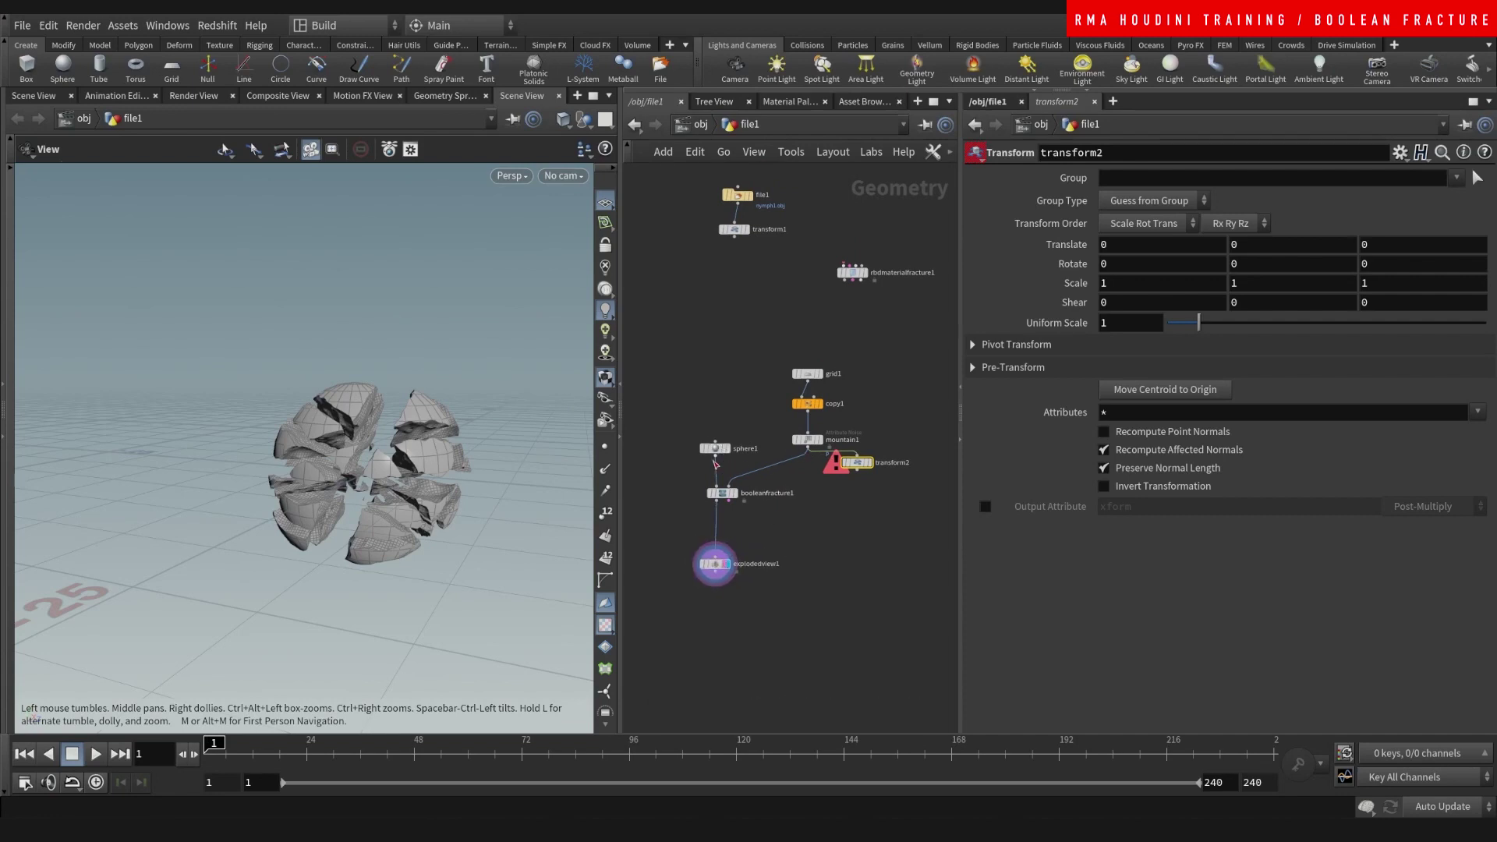
{"action": "scroll", "coordinate": [715, 465], "scroll_direction": "up", "scroll_amount": 2}
{"action": "left_click_drag", "start_coordinate": [682, 451], "coordinate": [649, 444]}
{"action": "middle_click_drag", "start_coordinate": [790, 385], "coordinate": [800, 452]}
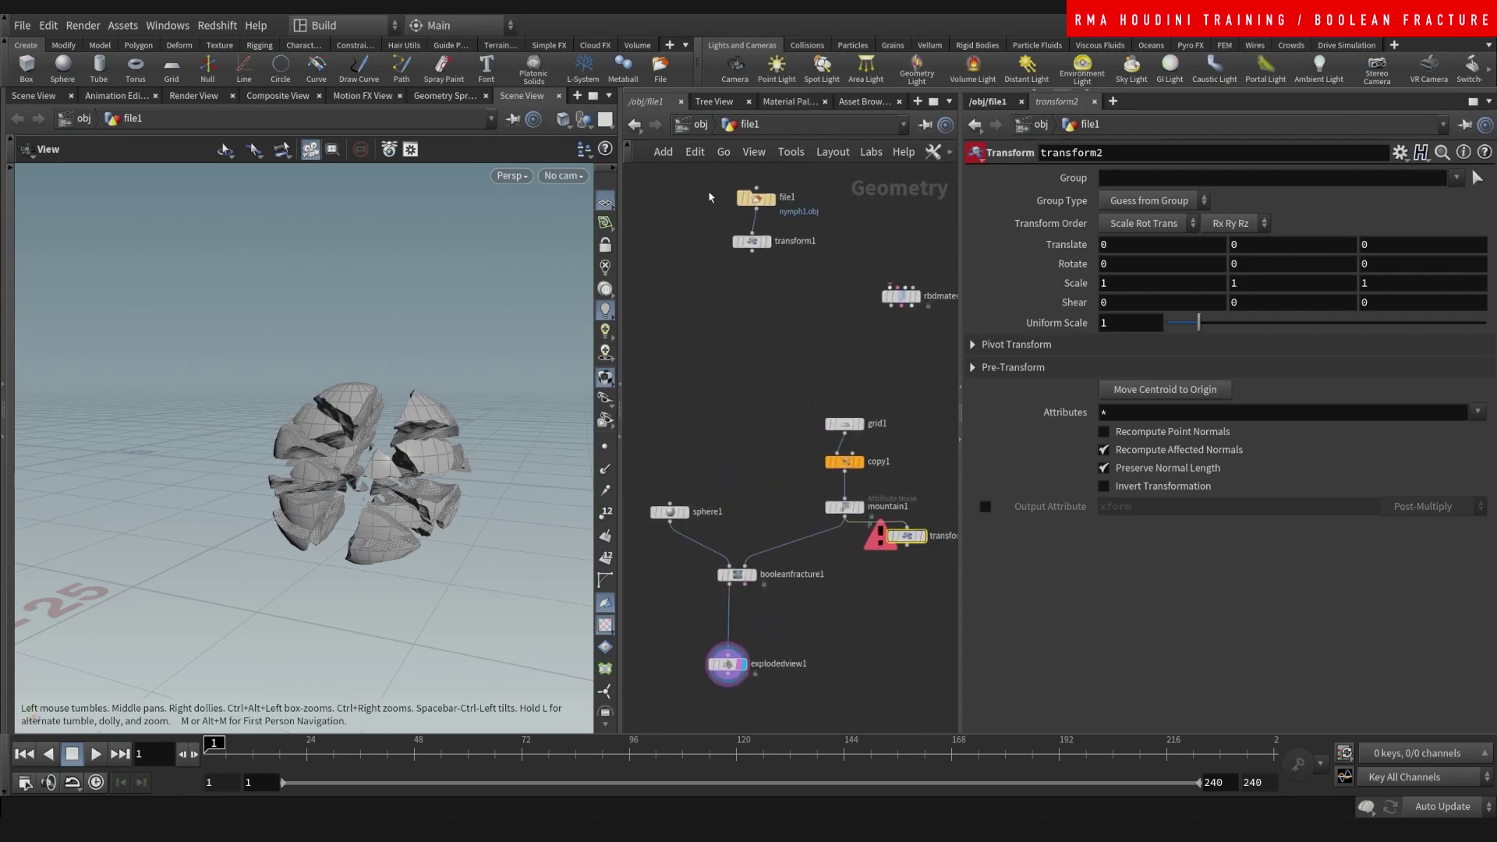
Move file1 and transform1 down beside the grid branch and combine transform1 with mountain1 in a new, displayed Merge node.
{"action": "left_click_drag", "start_coordinate": [708, 191], "coordinate": [737, 403]}
{"action": "scroll", "coordinate": [764, 474], "scroll_direction": "up", "scroll_amount": 4}
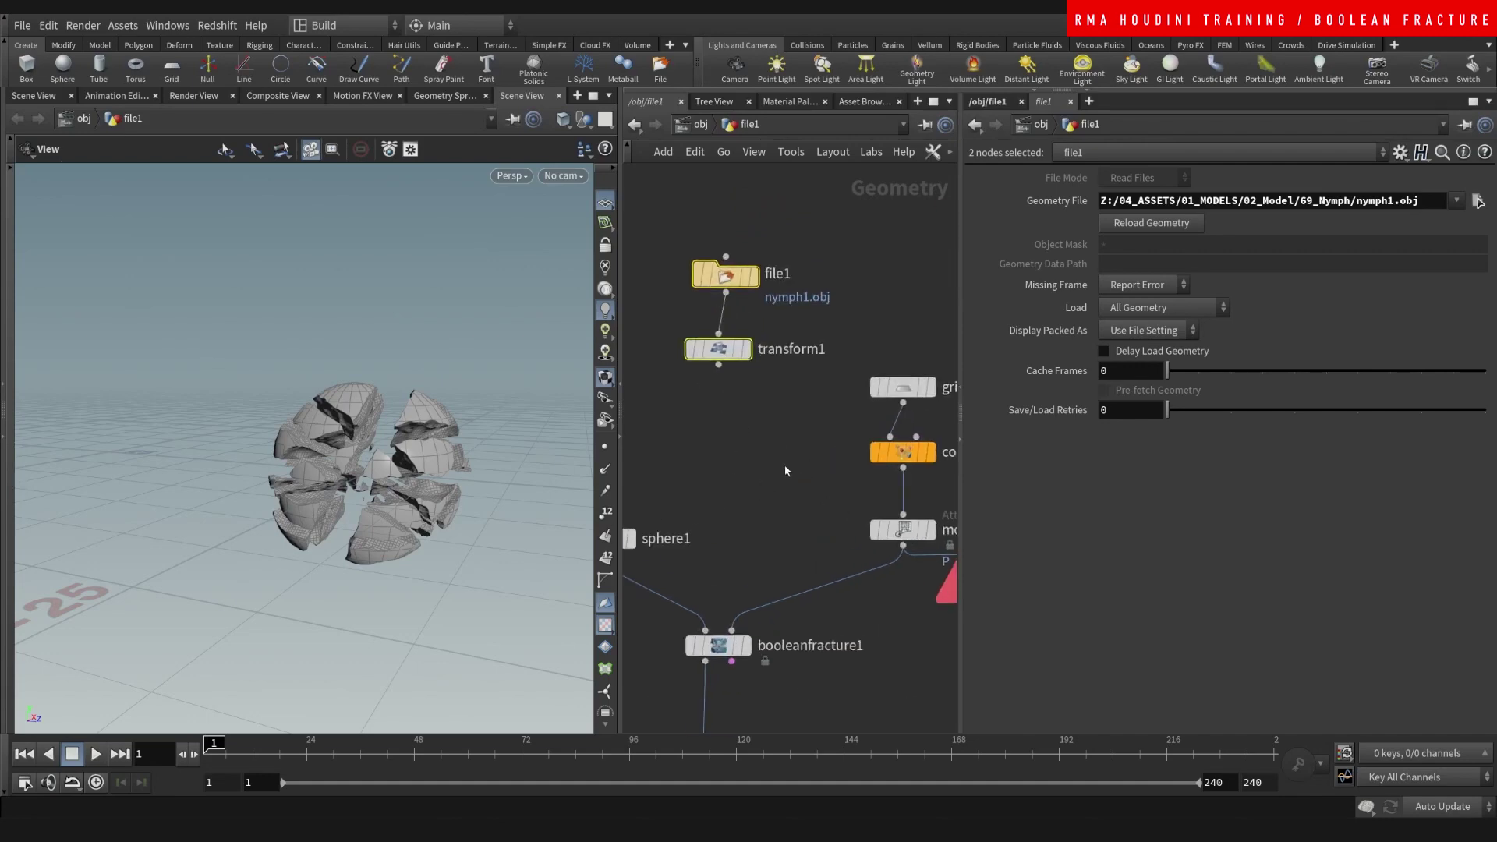
{"action": "left_click", "coordinate": [783, 470]}
{"action": "key", "text": "Tab"}
{"action": "key", "text": "Return"}
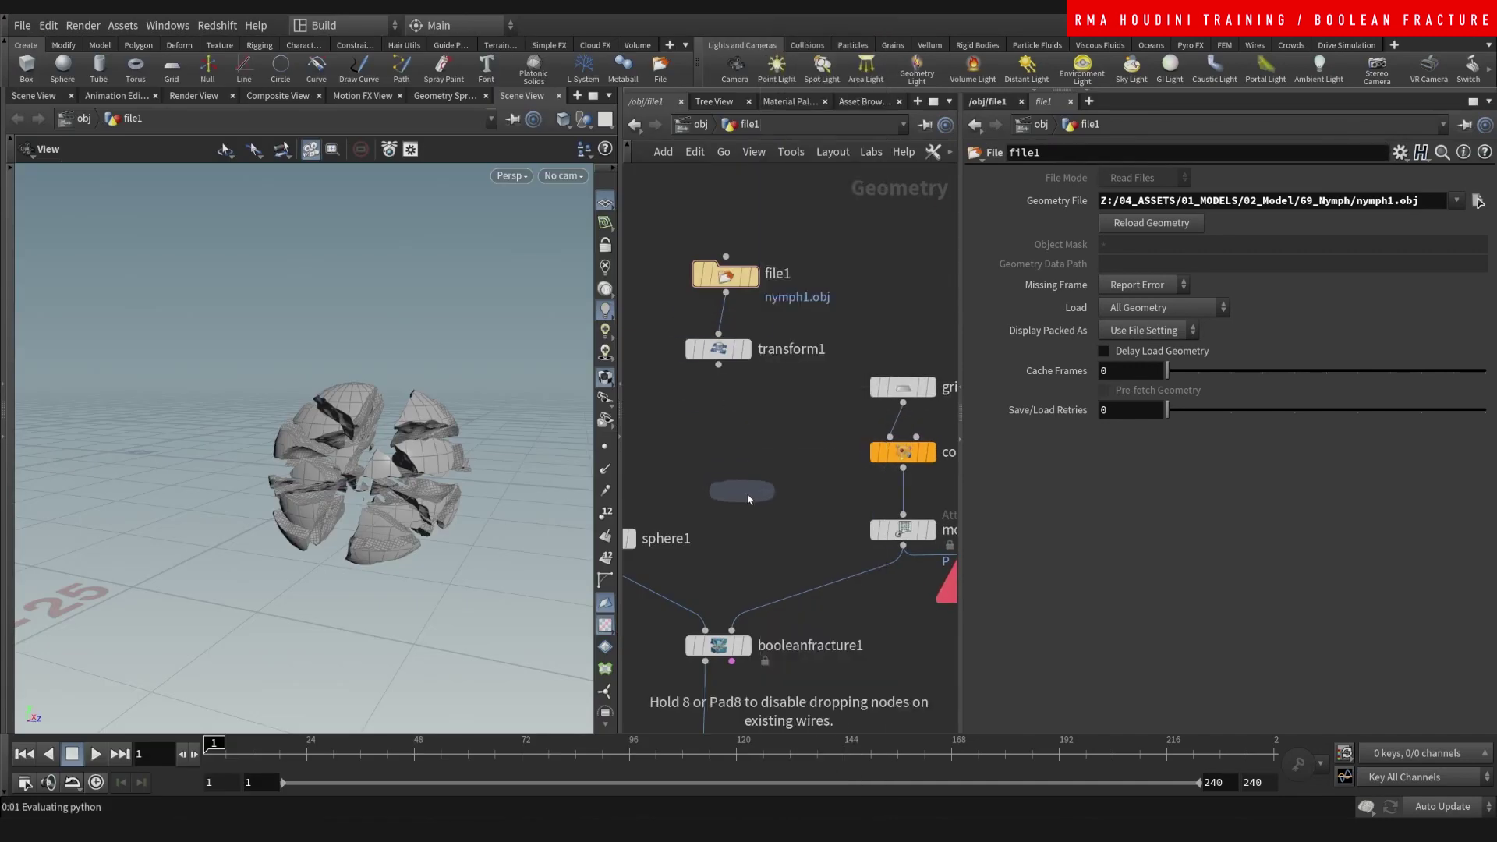
{"action": "left_click", "coordinate": [752, 495]}
{"action": "left_click_drag", "start_coordinate": [719, 365], "coordinate": [739, 522]}
{"action": "left_click", "coordinate": [903, 546]}
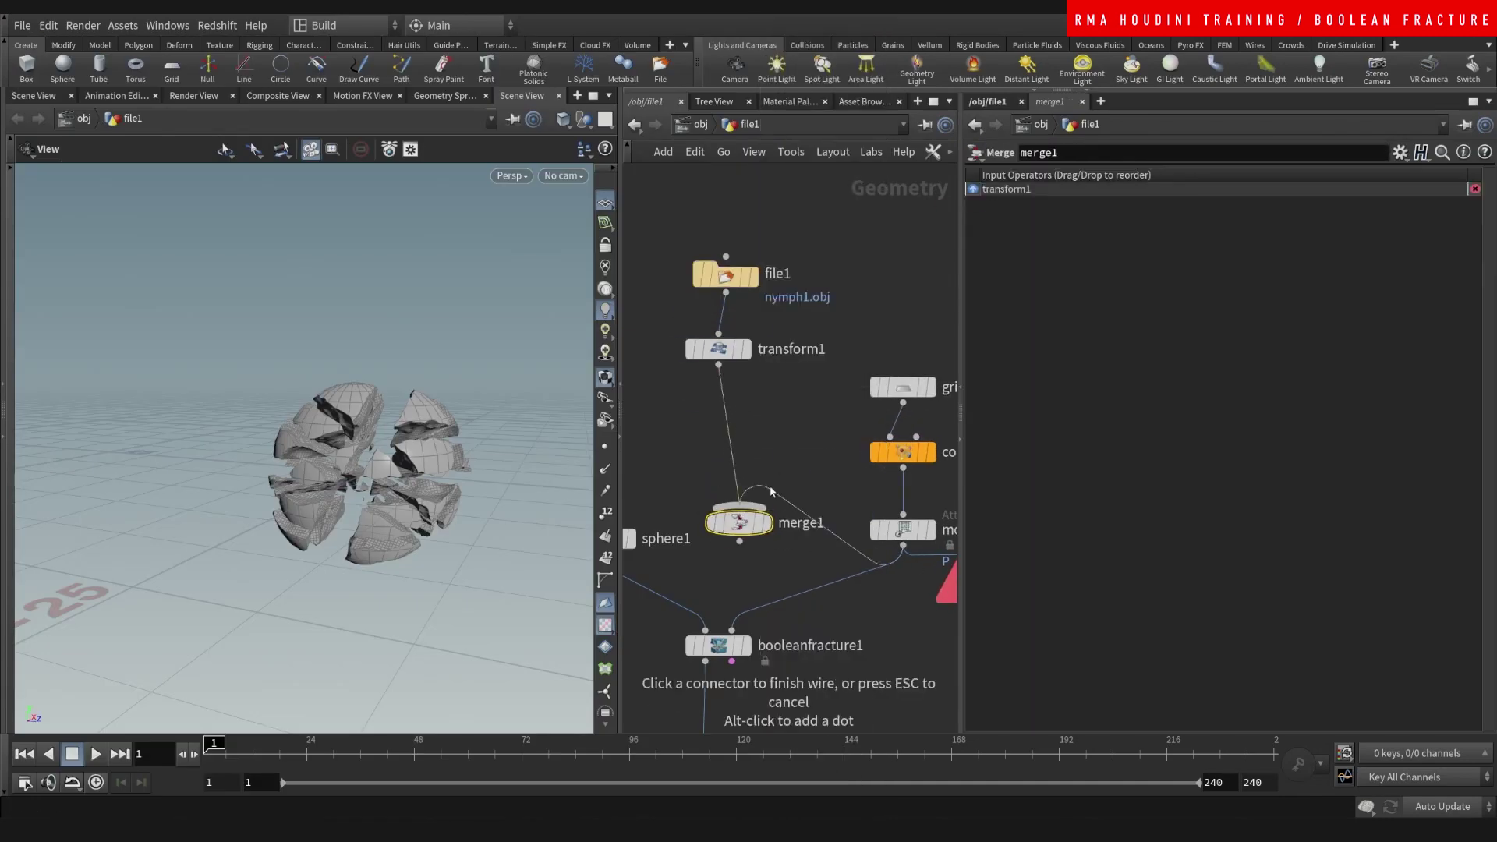
{"action": "left_click", "coordinate": [739, 506]}
{"action": "middle_click_drag", "start_coordinate": [798, 448], "coordinate": [753, 399]}
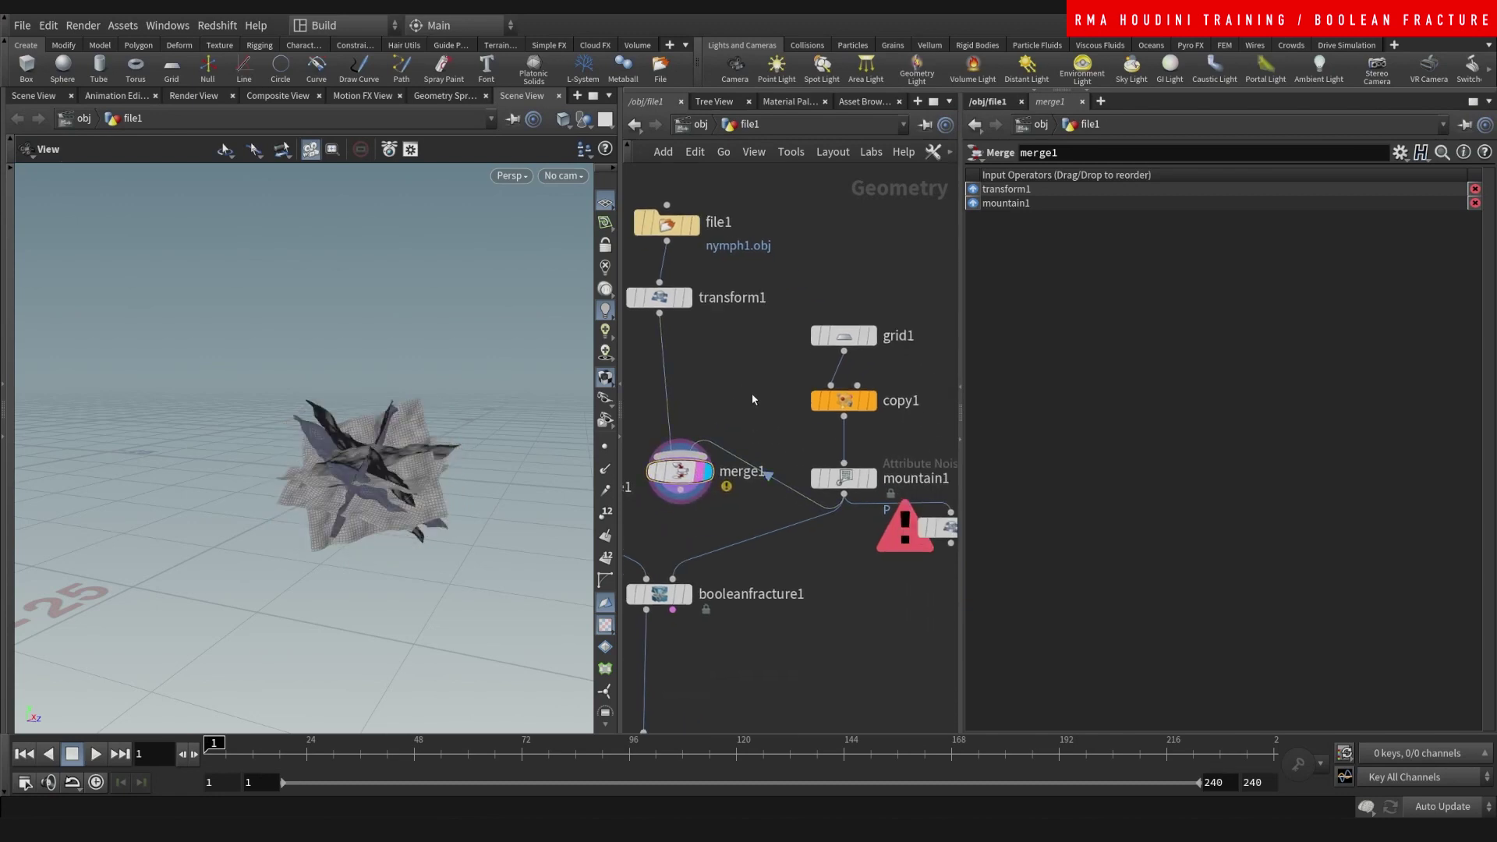
Set transform1's uniform scale to 5 and display merge1 to compare the statue with the cutting grids.
{"action": "left_click", "coordinate": [685, 297]}
{"action": "left_click", "coordinate": [660, 297]}
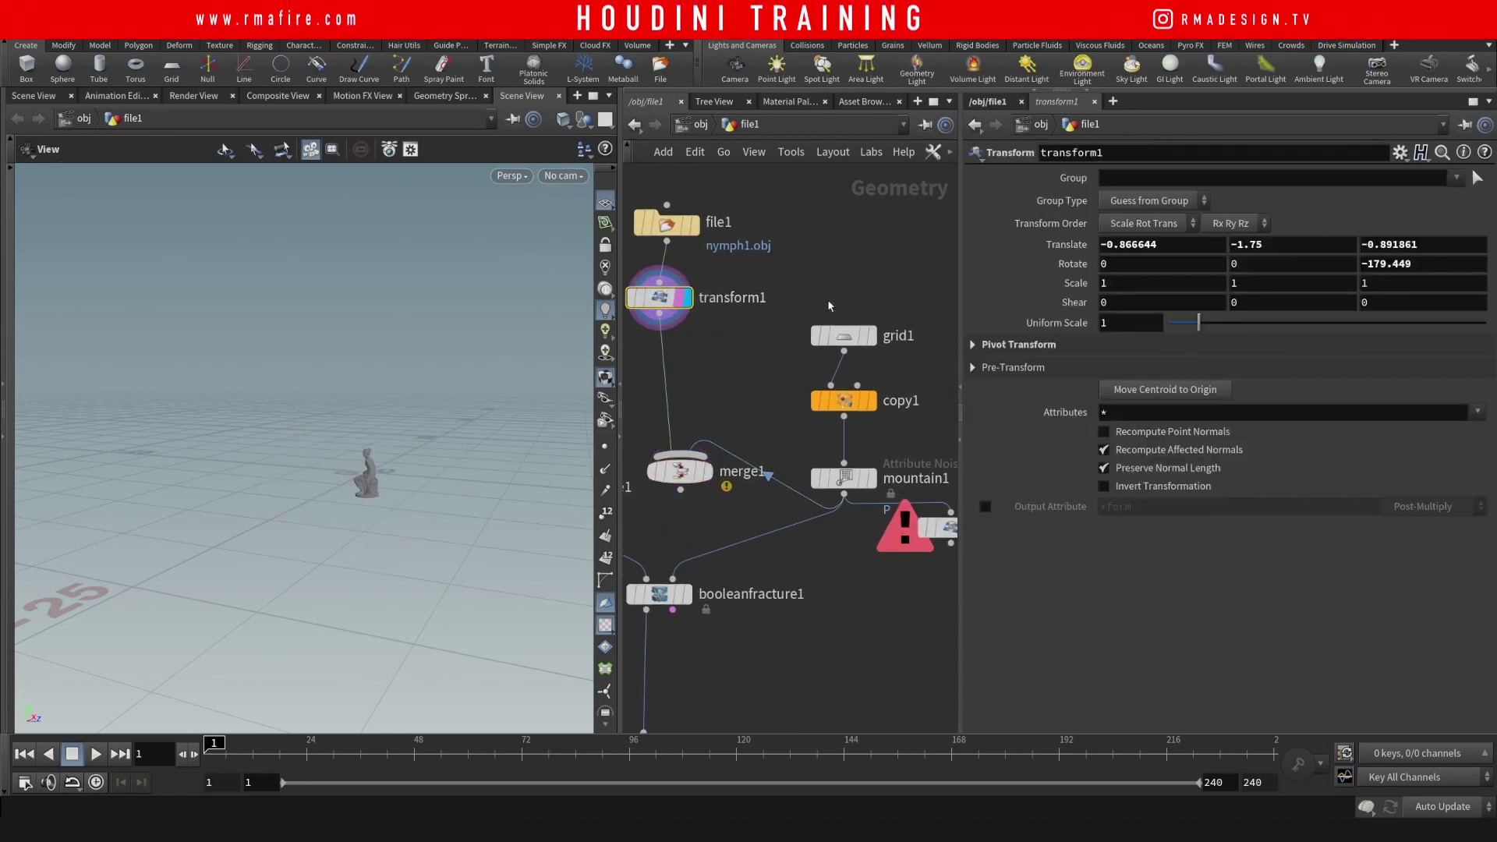
{"action": "left_click", "coordinate": [1132, 323]}
{"action": "type", "text": "5"}
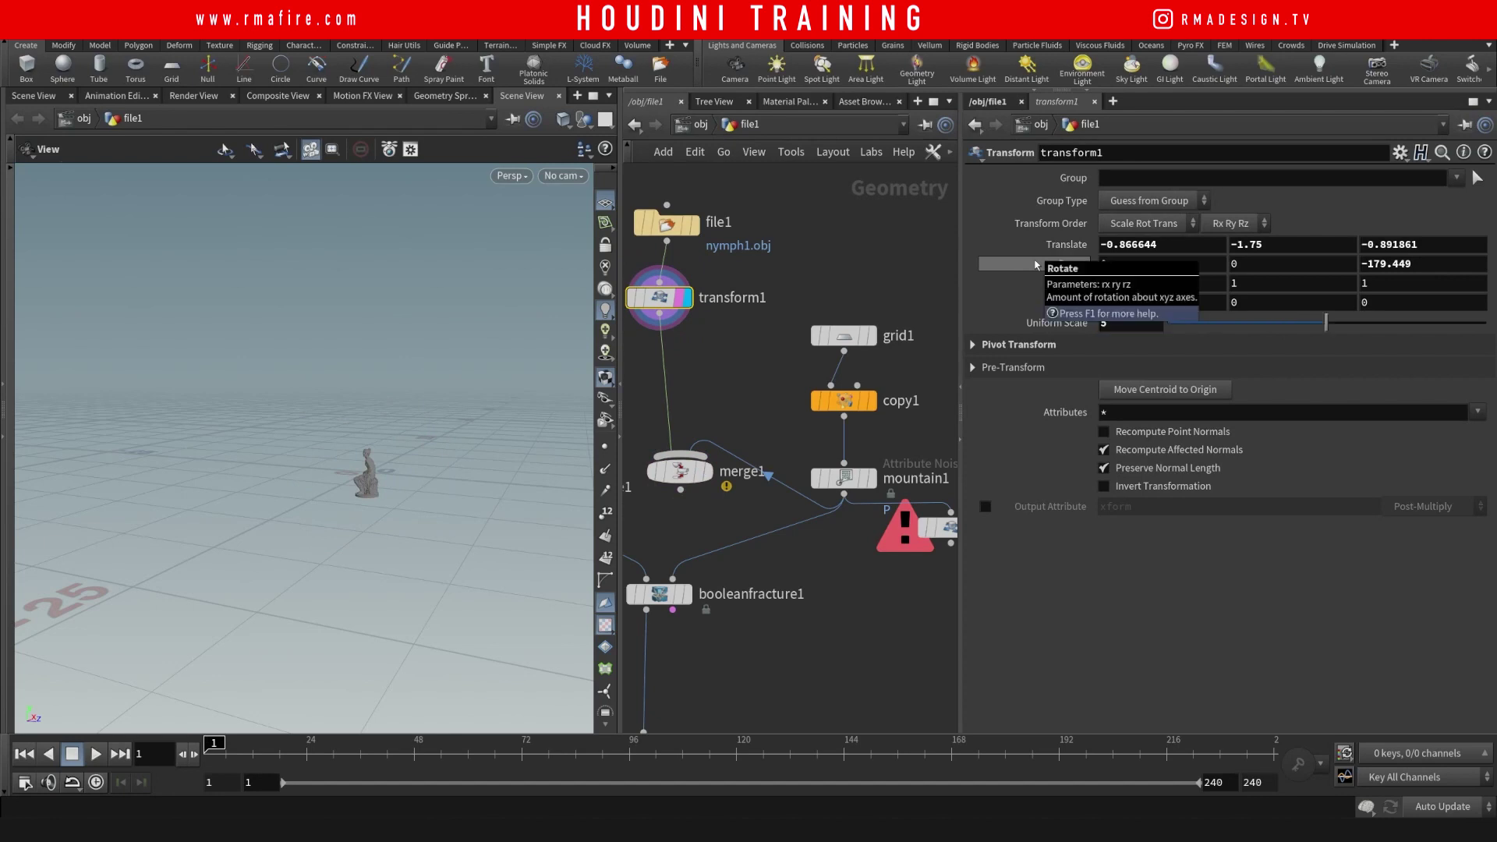
{"action": "key", "text": "Return"}
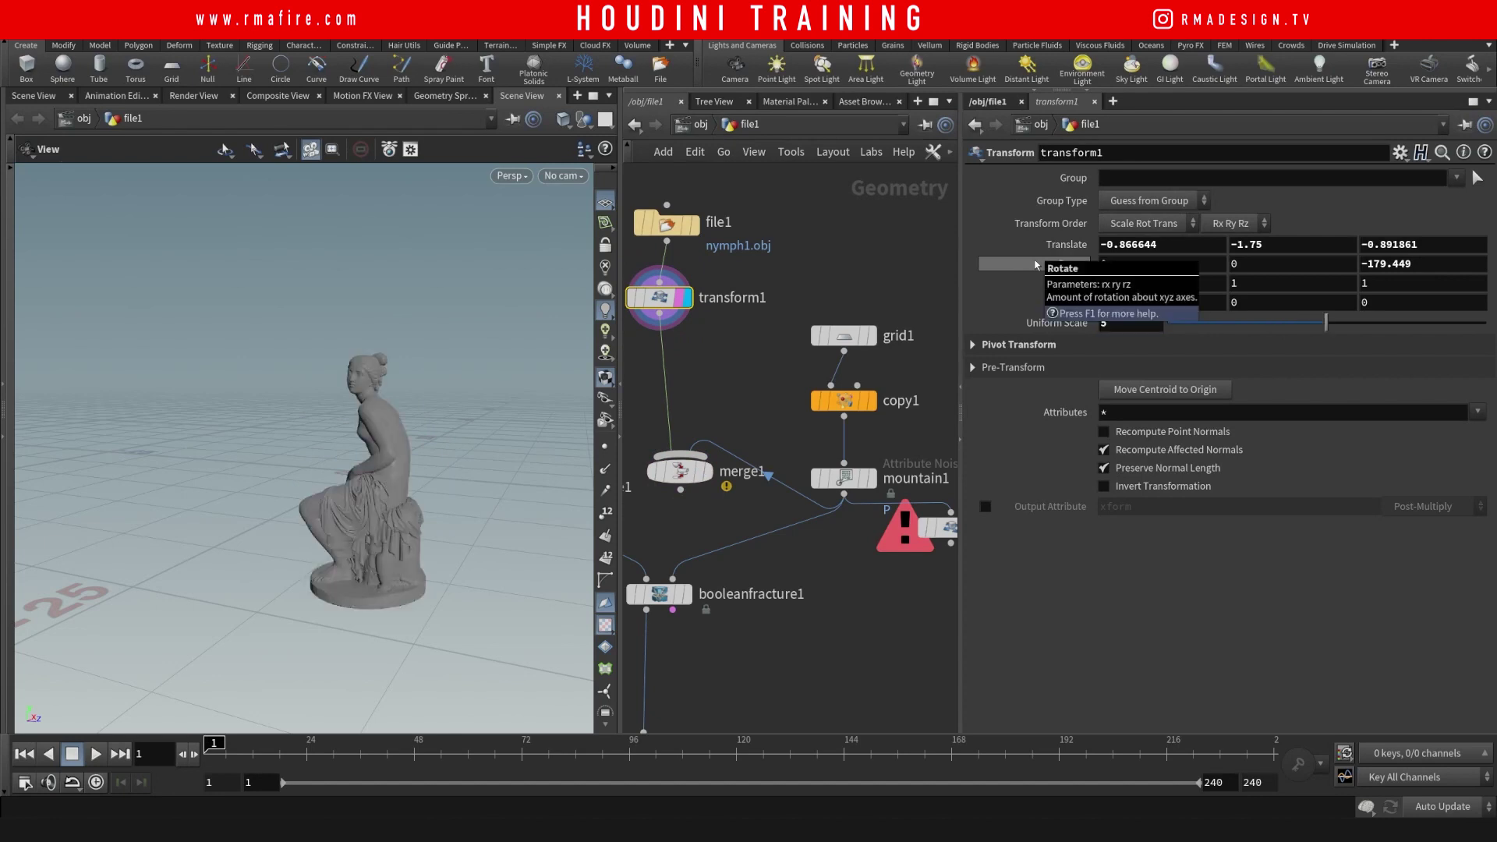
{"action": "left_click", "coordinate": [707, 472]}
{"action": "left_click_drag", "start_coordinate": [368, 456], "coordinate": [491, 456]}
{"action": "middle_click_drag", "start_coordinate": [804, 405], "coordinate": [755, 324]}
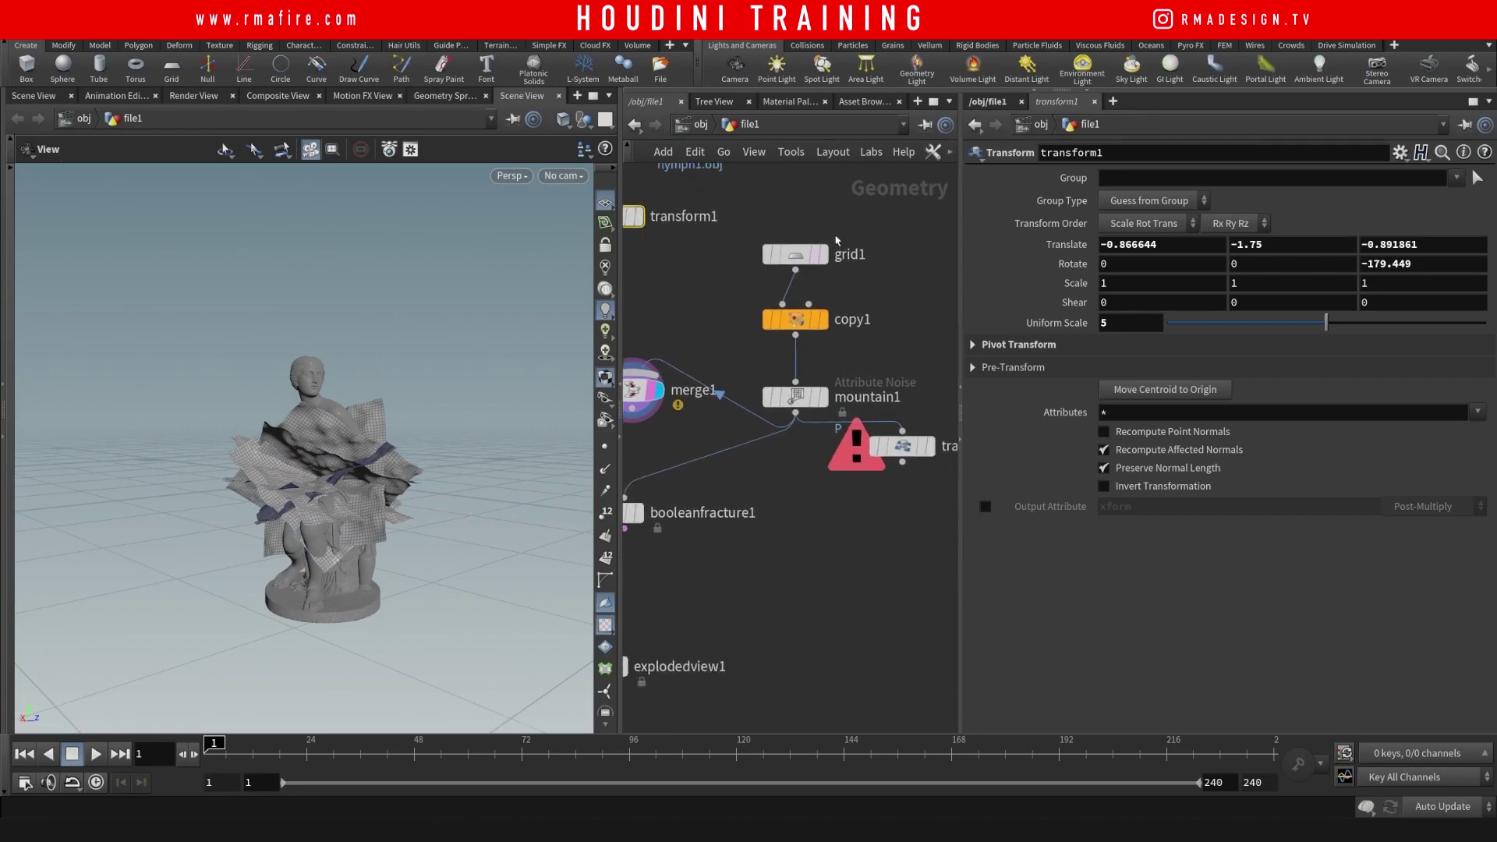
Insert the unused transform2 node between mountain1 and merge1.
{"action": "middle_click_drag", "start_coordinate": [836, 241], "coordinate": [828, 351]}
{"action": "left_click_drag", "start_coordinate": [795, 264], "coordinate": [874, 368]}
{"action": "left_click", "coordinate": [886, 482]}
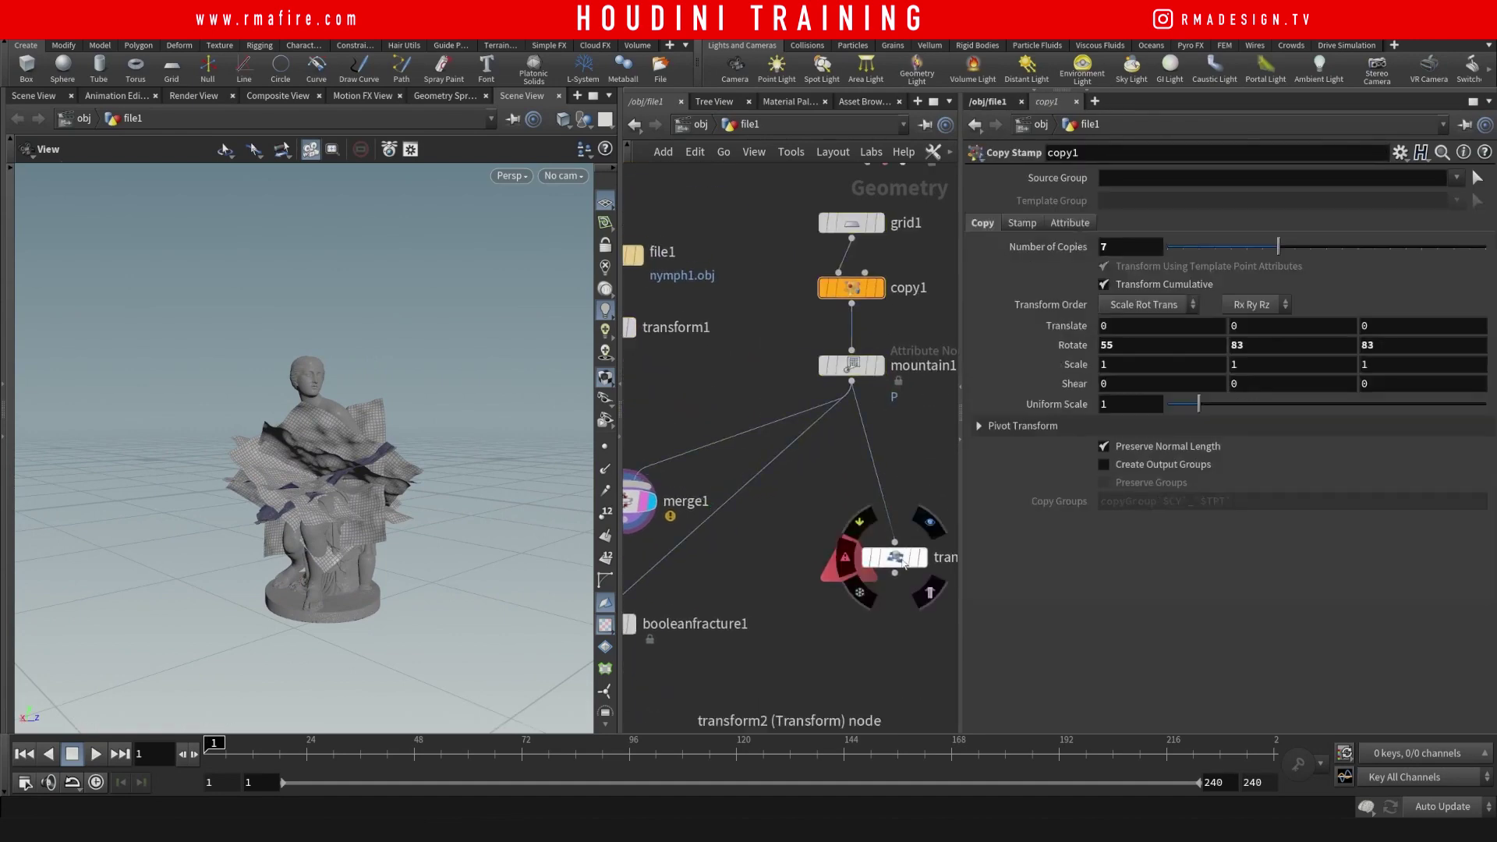
{"action": "left_click_drag", "start_coordinate": [895, 557], "coordinate": [737, 434]}
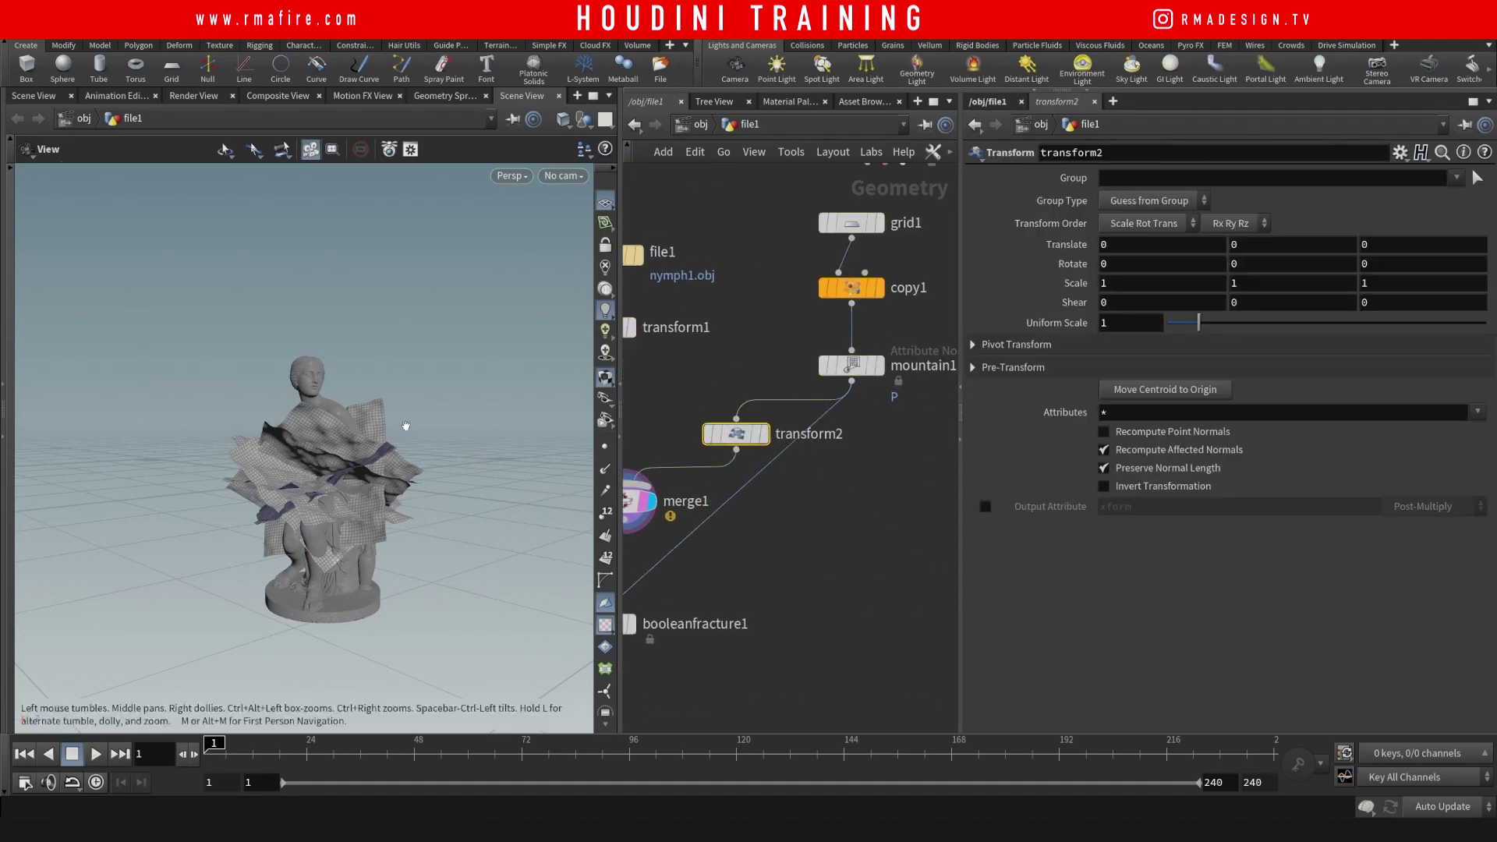
Set transform2's uniform scale to 2.06 and lower the cutting grids to a Y translation of about -3.16.
{"action": "key", "text": "Return"}
{"action": "key", "text": "k"}
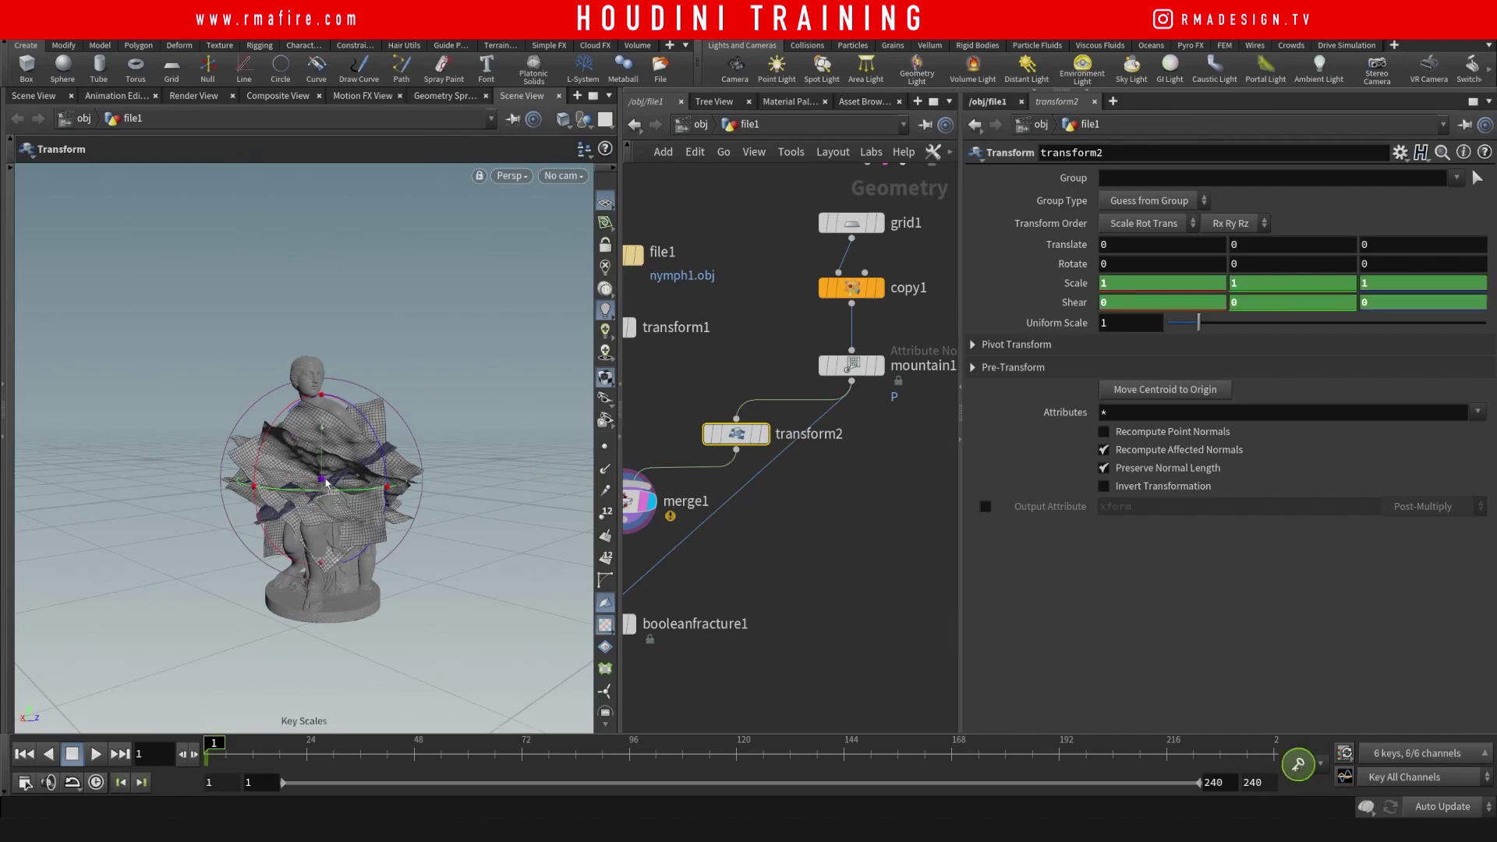
{"action": "key", "text": "ctrl+z"}
{"action": "left_click_drag", "start_coordinate": [1198, 321], "coordinate": [1246, 326]}
{"action": "left_click_drag", "start_coordinate": [322, 440], "coordinate": [328, 494]}
Disconnect mountain1 from Boolean Fracture and duplicate transform2 as a second Transform branch off mountain1.
{"action": "middle_click_drag", "start_coordinate": [877, 504], "coordinate": [838, 567]}
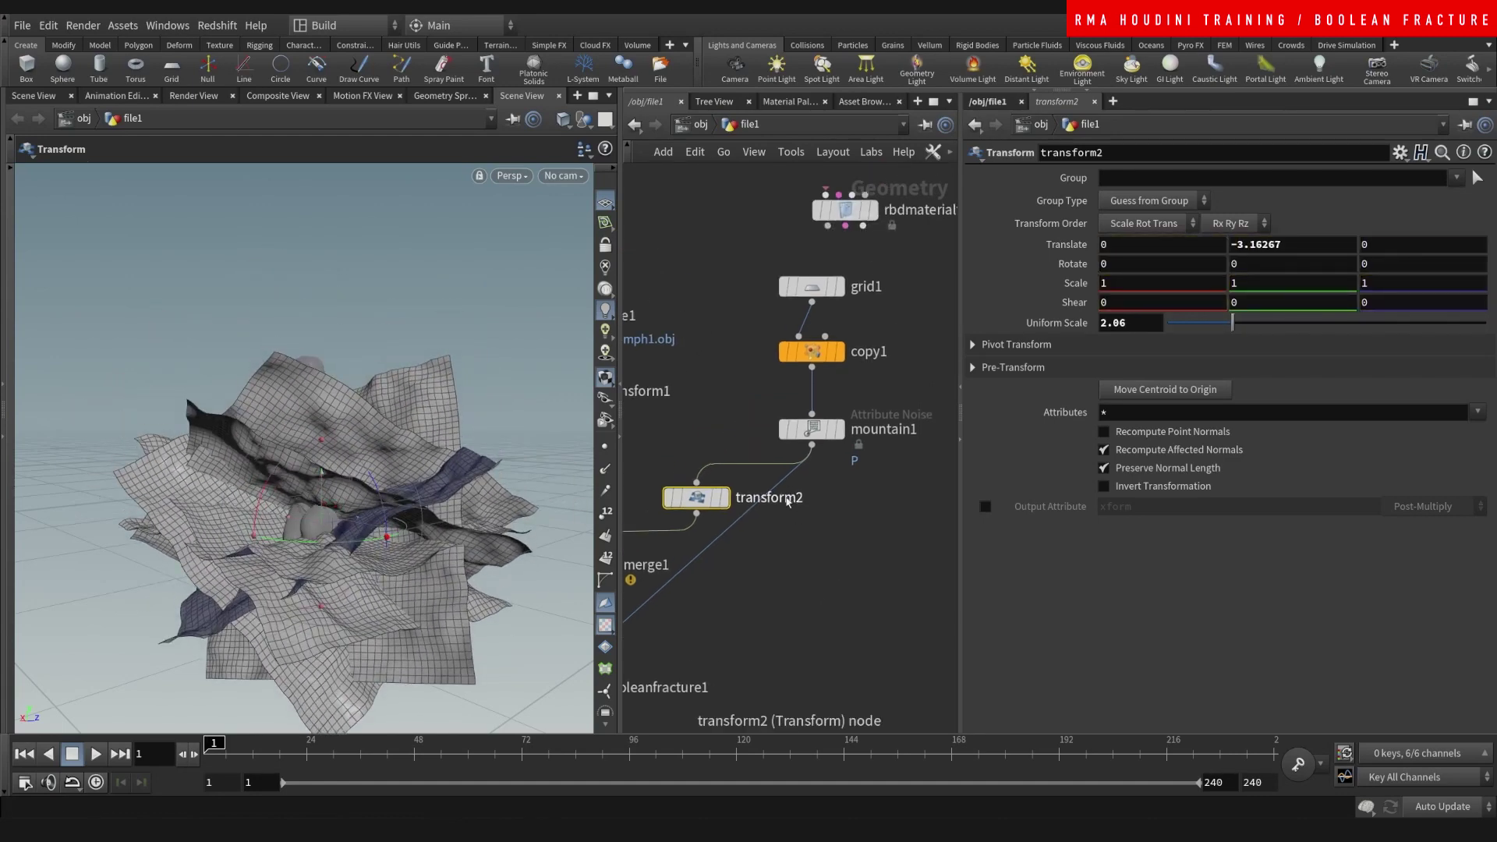
{"action": "left_click", "coordinate": [706, 553]}
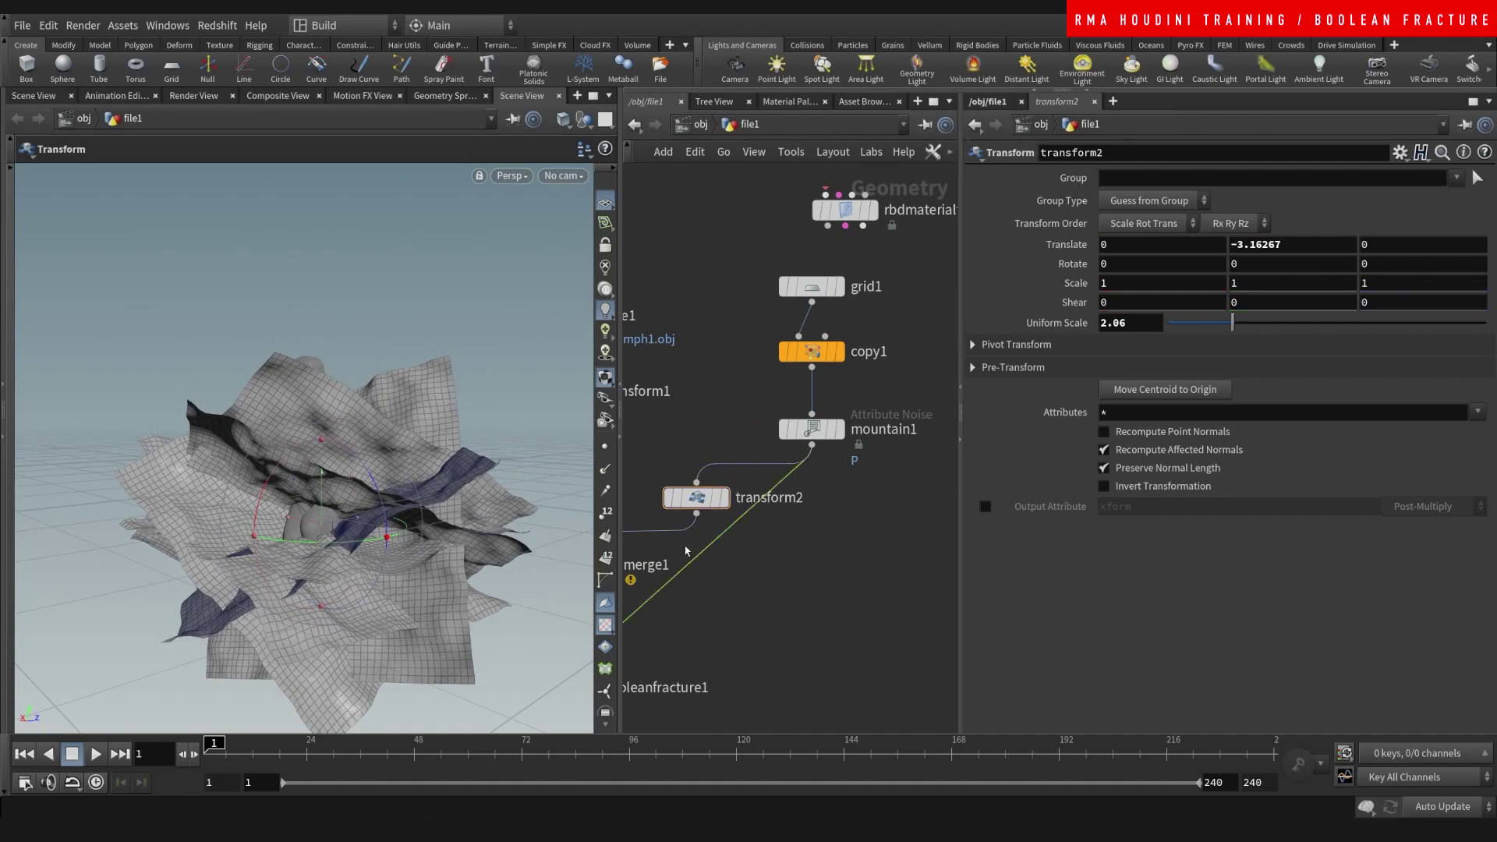
{"action": "left_click_drag", "start_coordinate": [697, 499], "coordinate": [901, 481], "text": "alt"}
{"action": "scroll", "coordinate": [824, 530], "scroll_direction": "down", "scroll_amount": 4}
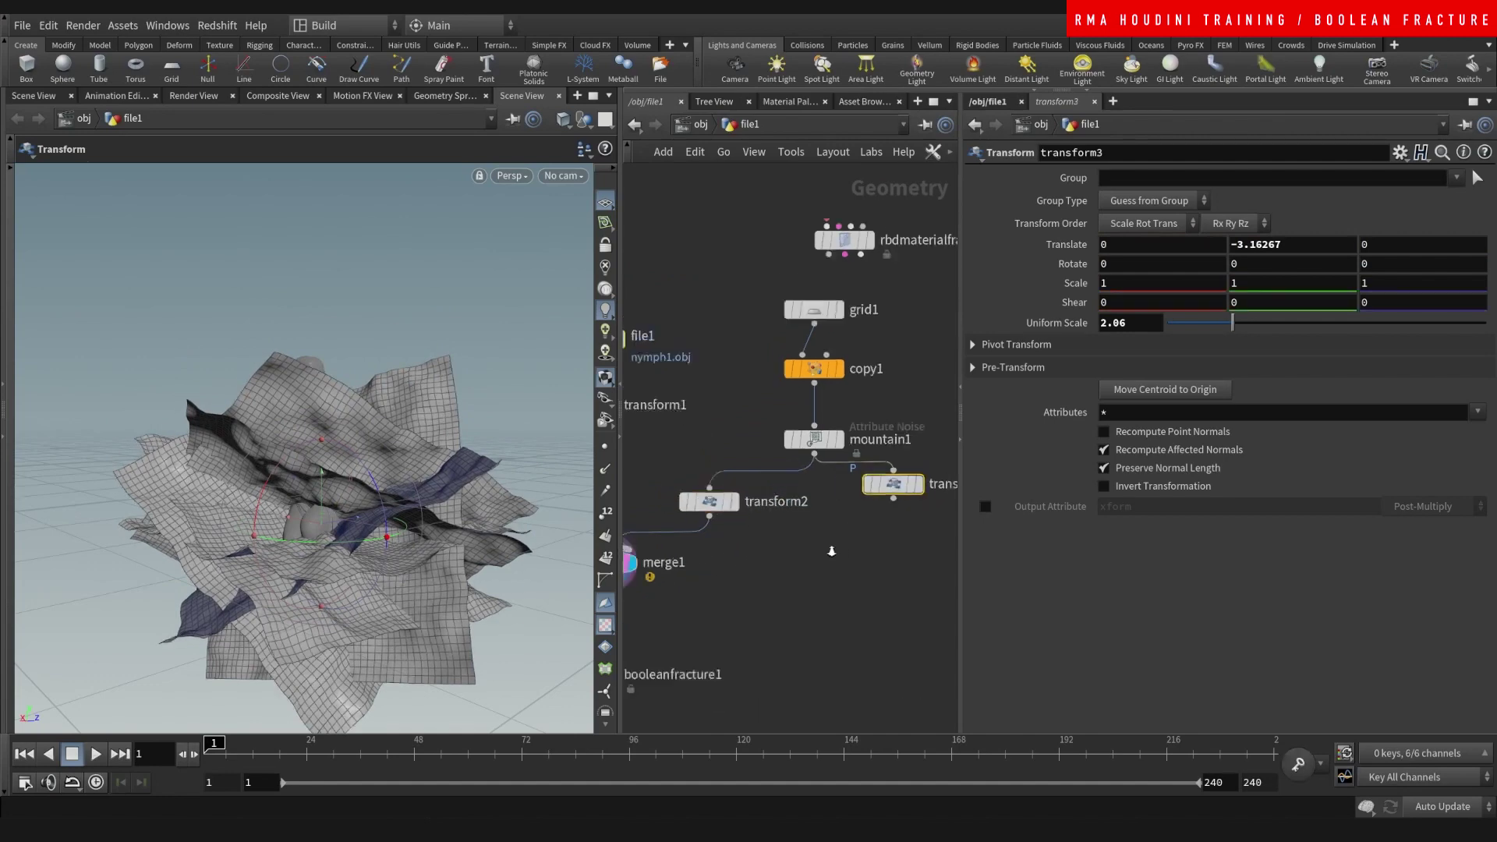
{"action": "middle_click_drag", "start_coordinate": [739, 538], "coordinate": [810, 437]}
{"action": "scroll", "coordinate": [814, 438], "scroll_direction": "up", "scroll_amount": 2}
Merge transform2 and its duplicate in a new Merge node that feeds merge1.
{"action": "left_click_drag", "start_coordinate": [783, 413], "coordinate": [851, 441]}
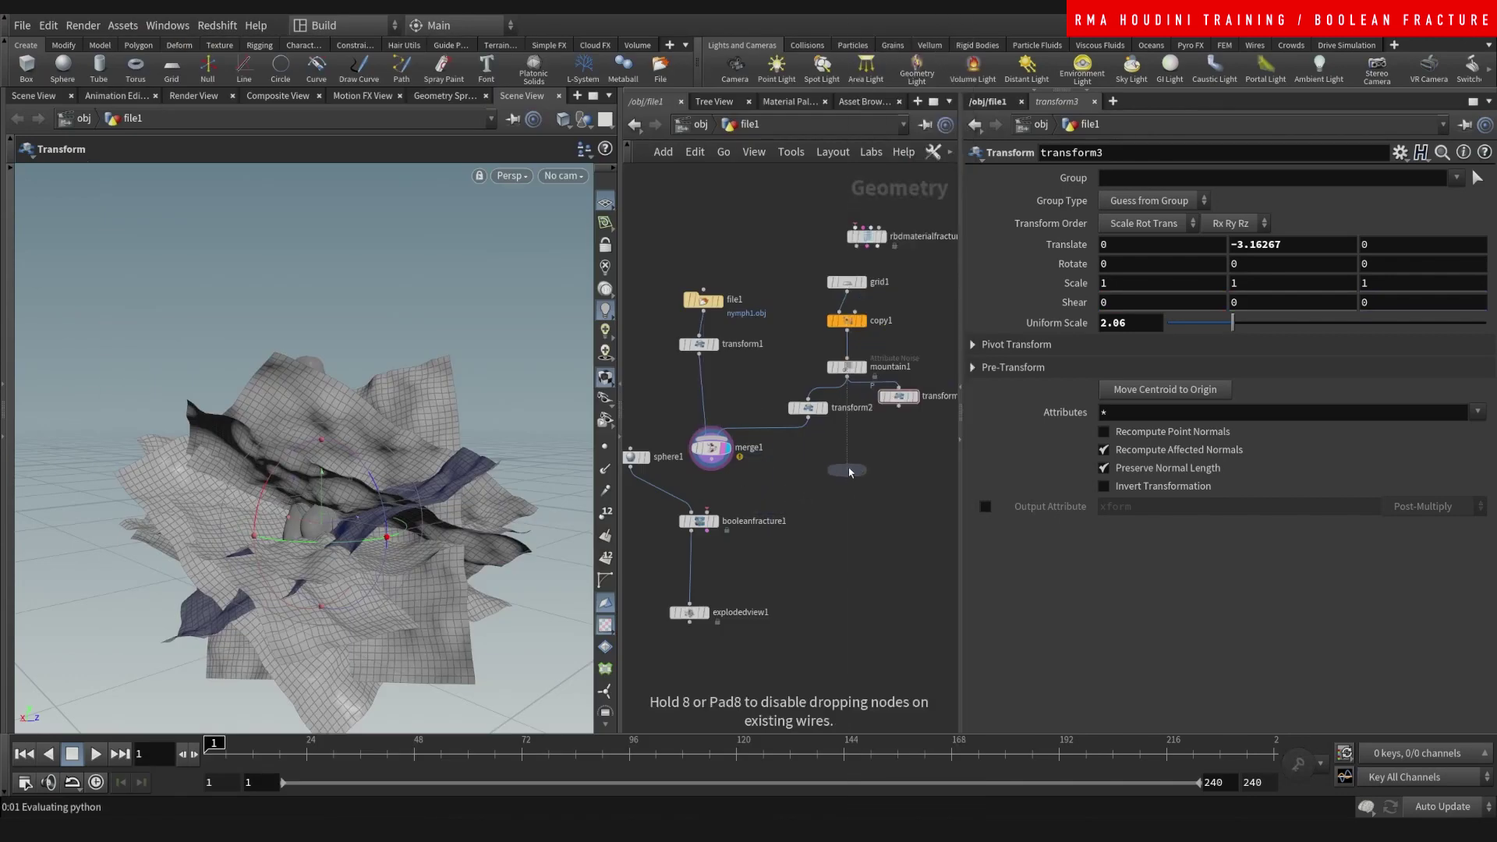
{"action": "left_click", "coordinate": [850, 473]}
{"action": "left_click", "coordinate": [808, 418]}
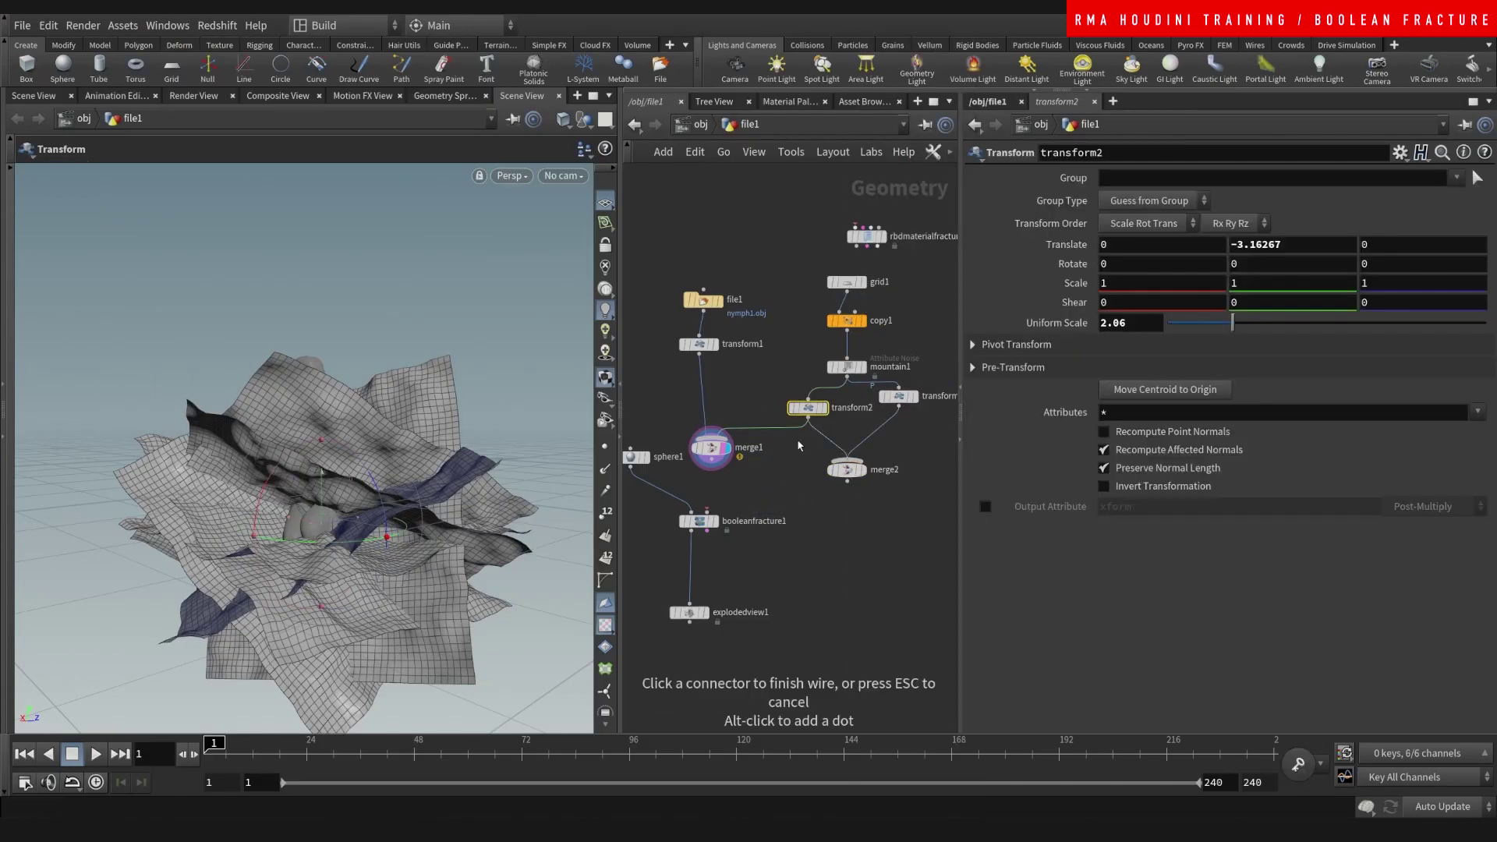
{"action": "left_click", "coordinate": [846, 458]}
{"action": "left_click_drag", "start_coordinate": [798, 428], "coordinate": [858, 439]}
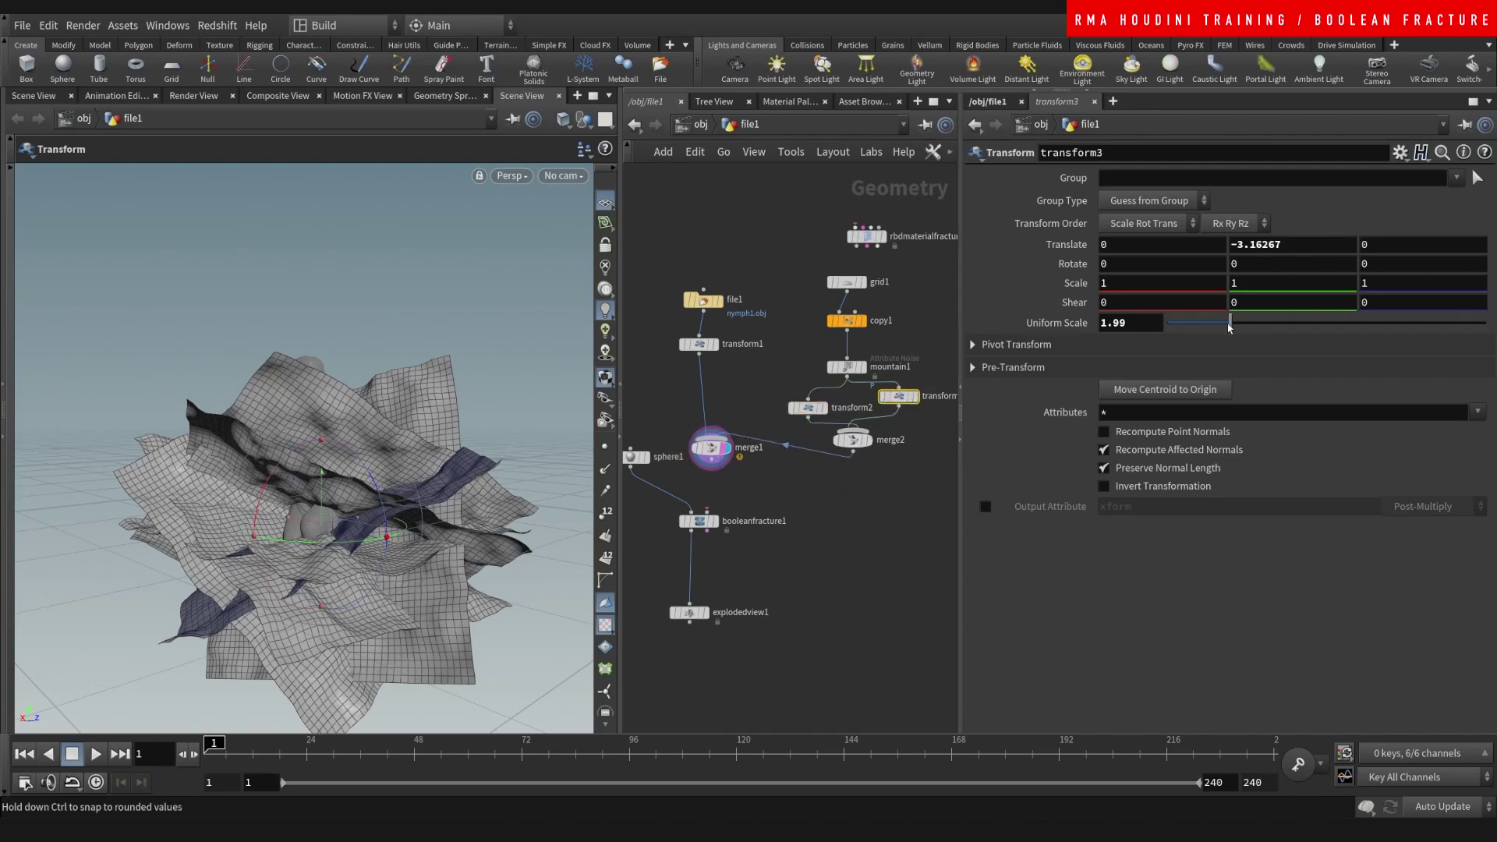
Scale transform3 to 1.6, raise its grids to about Y 6.02 and rotate them to about 29.4, -43.9, 129.6.
{"action": "left_click_drag", "start_coordinate": [1228, 328], "coordinate": [1217, 326]}
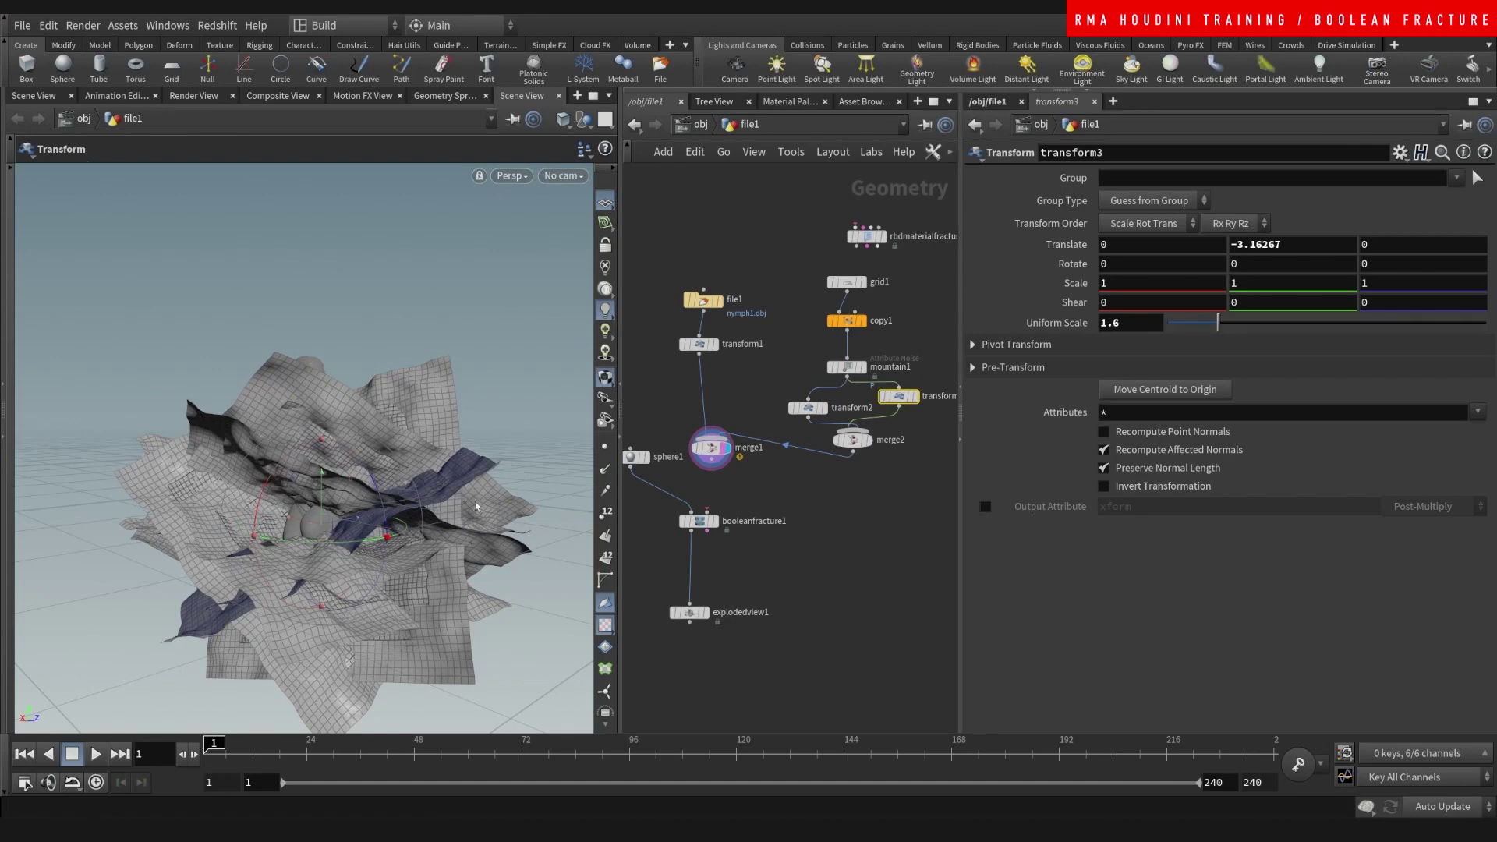
{"action": "left_click_drag", "start_coordinate": [331, 536], "coordinate": [296, 372]}
{"action": "left_click_drag", "start_coordinate": [390, 396], "coordinate": [466, 520], "text": "alt"}
{"action": "key", "text": "t"}
{"action": "left_click_drag", "start_coordinate": [367, 399], "coordinate": [360, 277]}
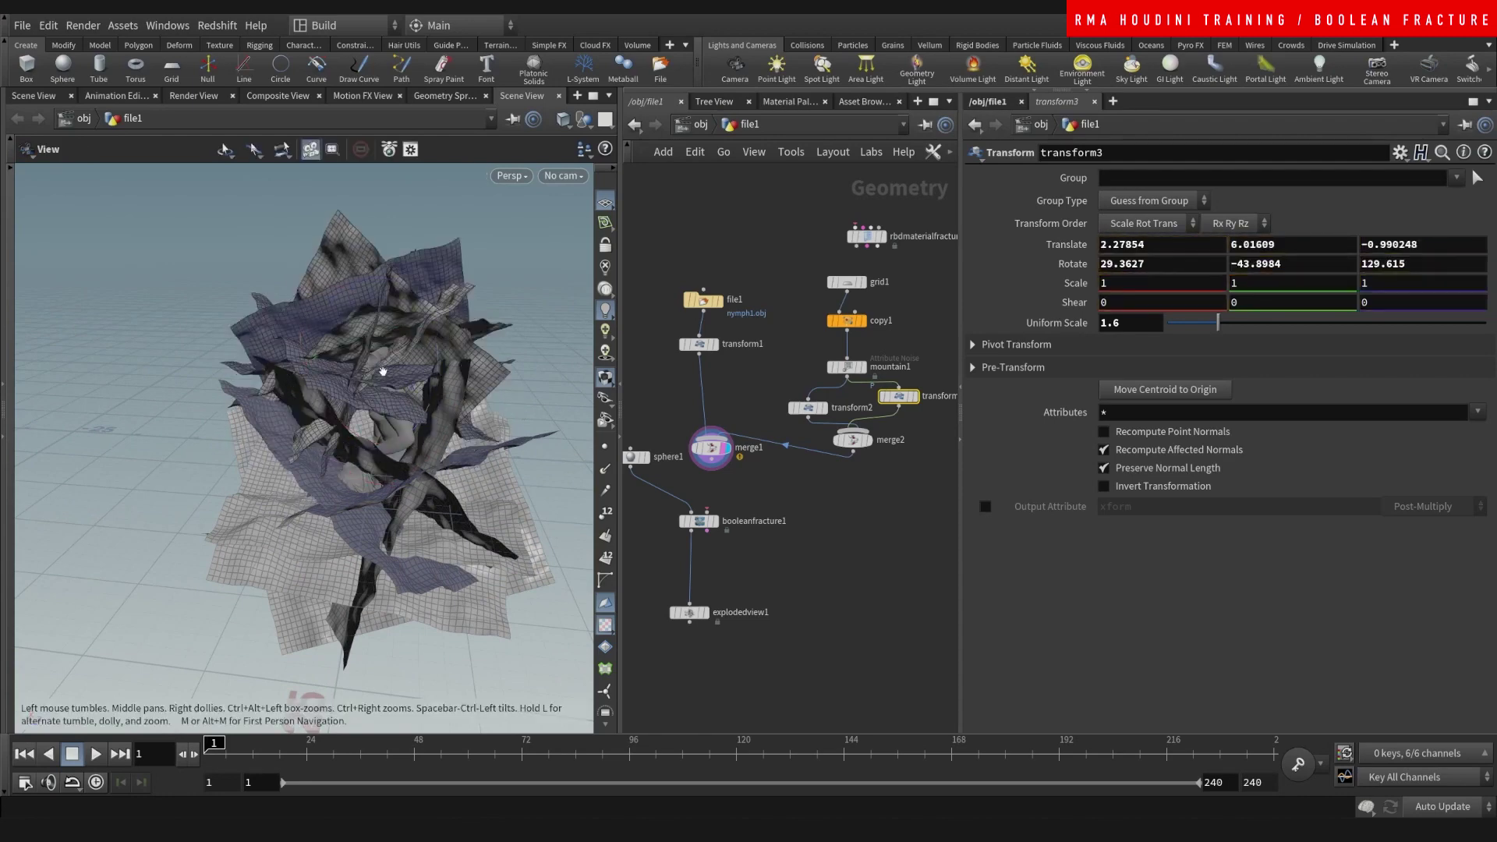
{"action": "left_click_drag", "start_coordinate": [381, 367], "coordinate": [458, 364], "text": "alt"}
Reduce transform3's uniform scale to 0.97, reposition its grids to about 1.52, 6.72, 0.43 and rotate them to about -33.8, -40.9, 214.2.
{"action": "left_click_drag", "start_coordinate": [1217, 322], "coordinate": [1199, 325]}
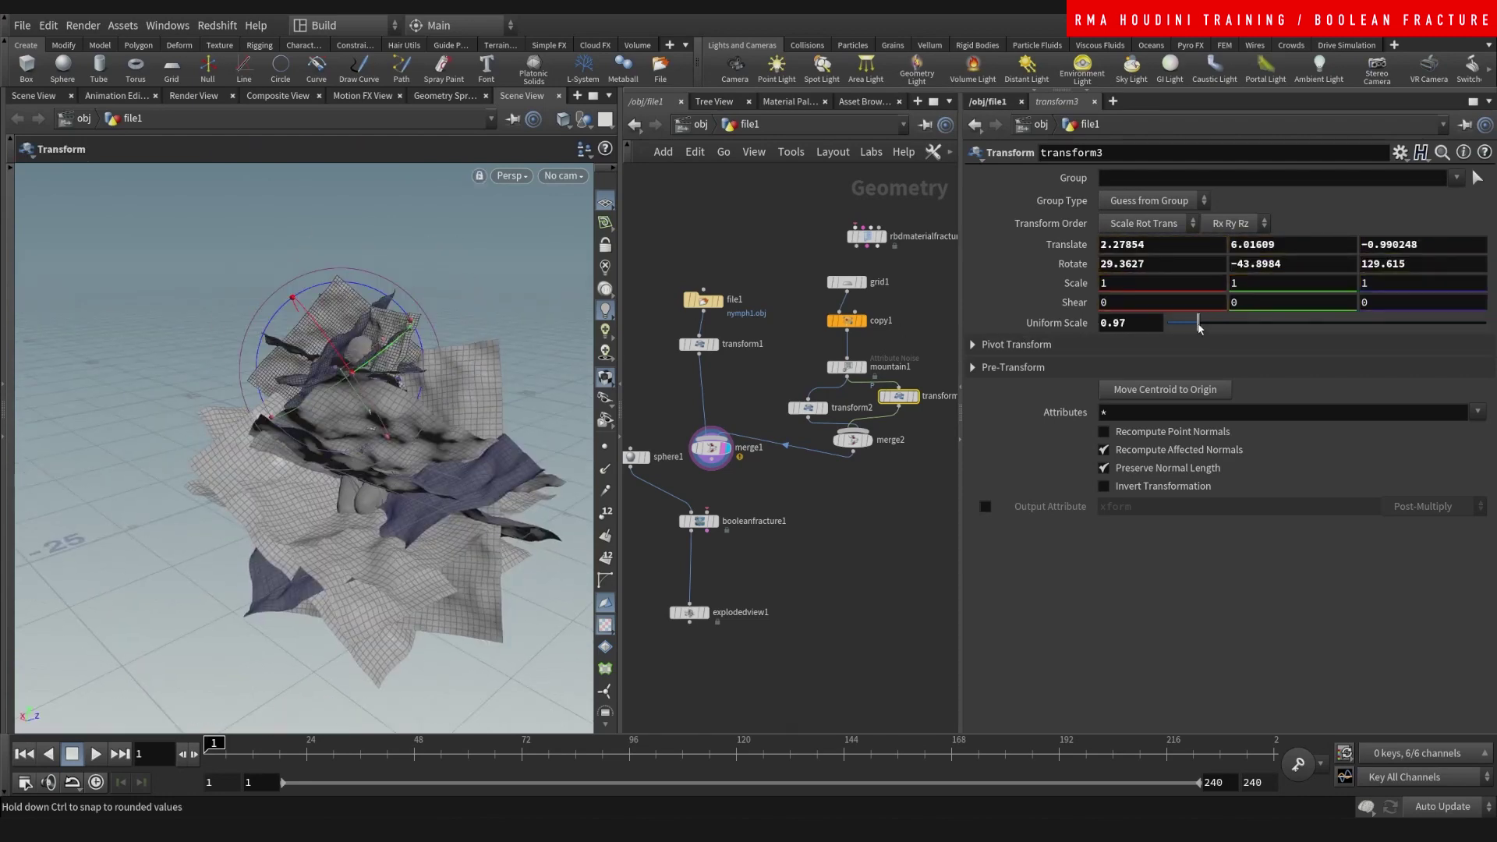
{"action": "left_click_drag", "start_coordinate": [436, 288], "coordinate": [496, 324]}
{"action": "left_click_drag", "start_coordinate": [401, 327], "coordinate": [529, 463]}
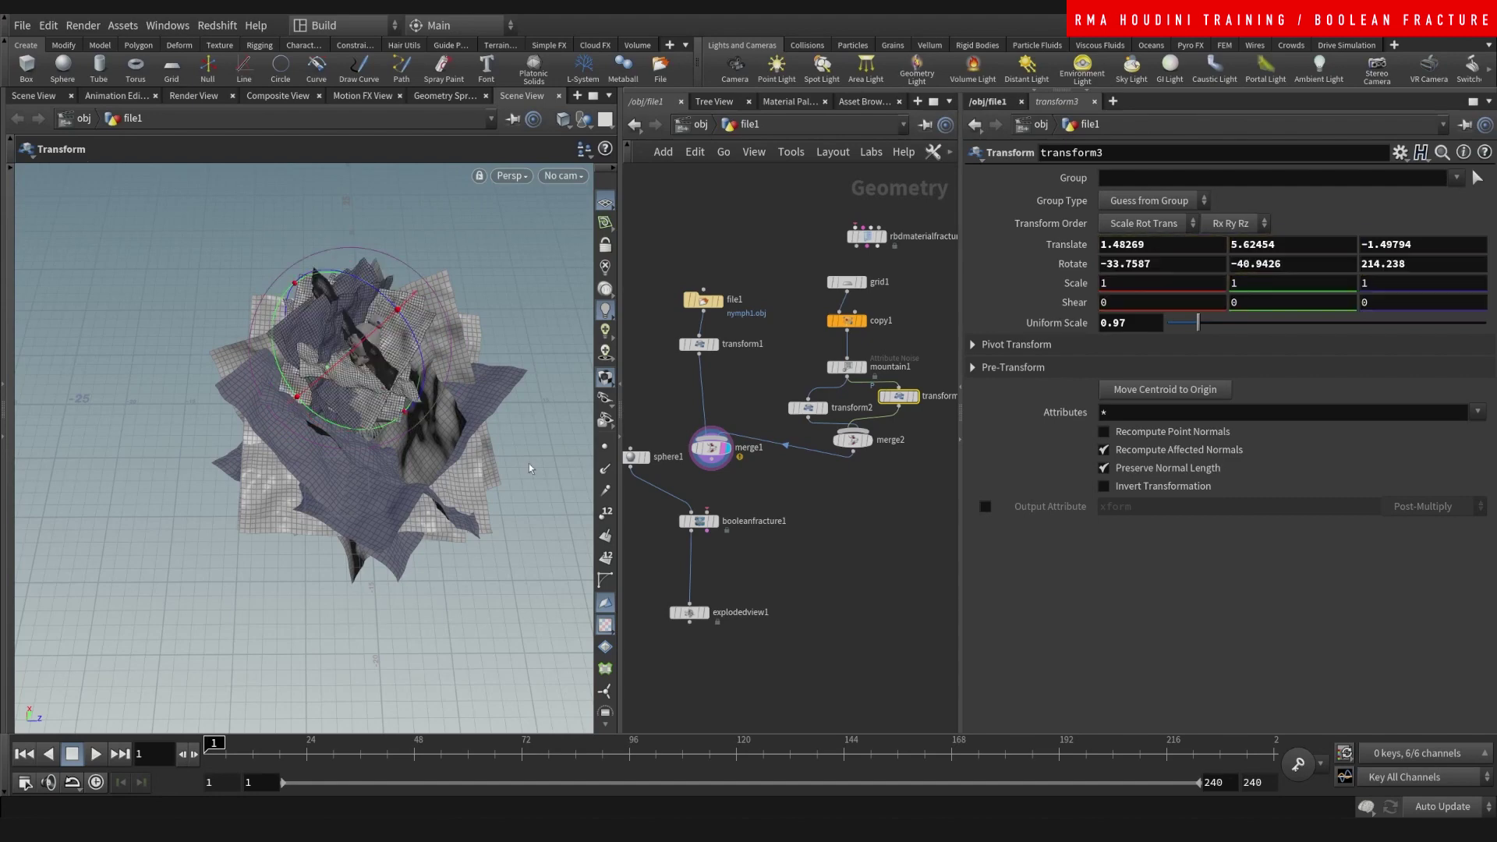
{"action": "left_click_drag", "start_coordinate": [421, 381], "coordinate": [497, 311], "text": "alt"}
{"action": "middle_click_drag", "start_coordinate": [497, 315], "coordinate": [517, 294]}
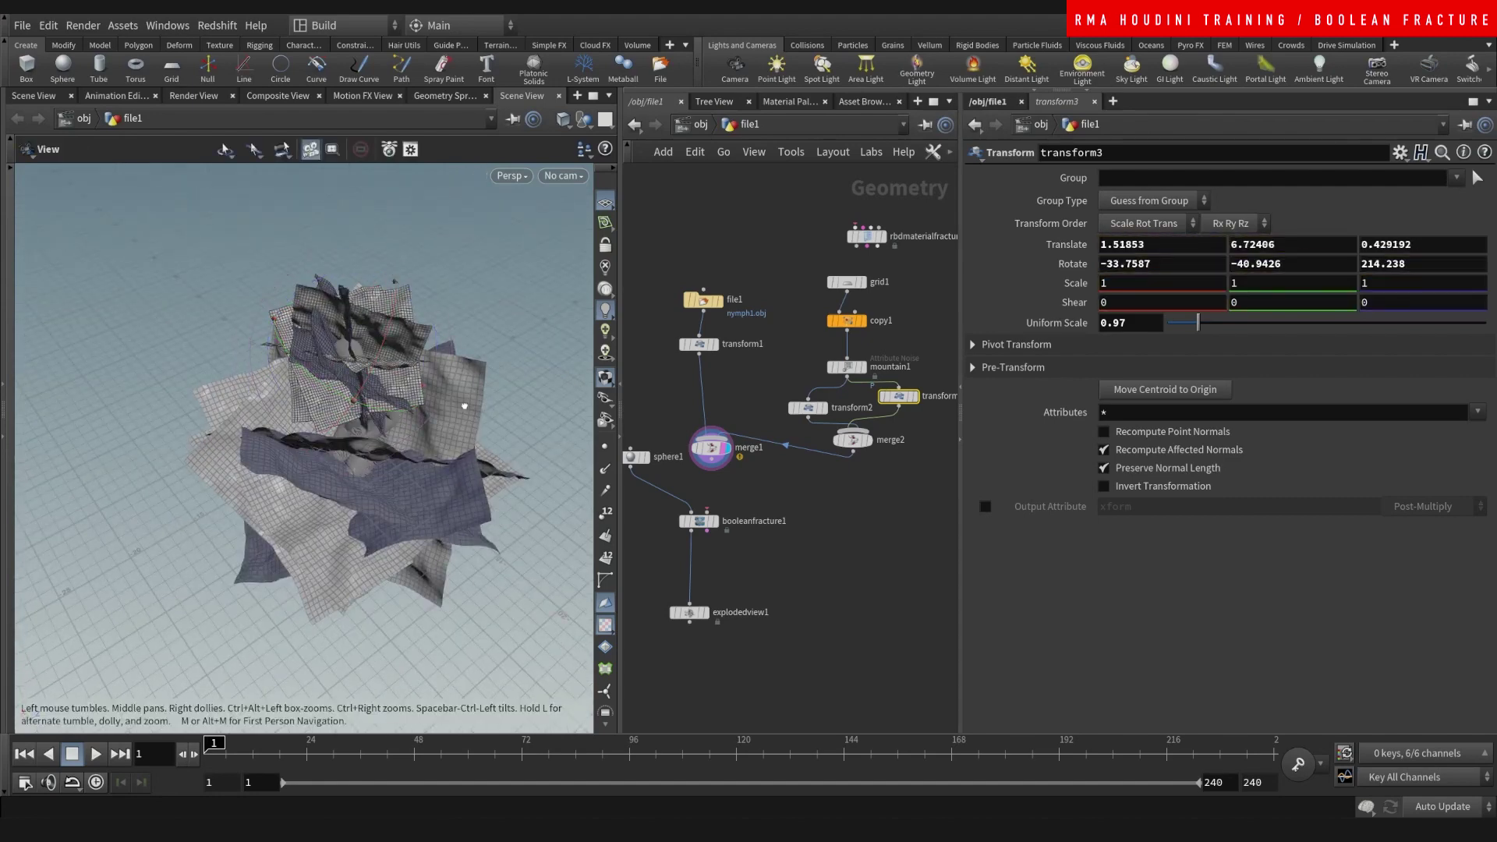
{"action": "left_click_drag", "start_coordinate": [463, 404], "coordinate": [430, 318], "text": "alt"}
{"action": "left_click_drag", "start_coordinate": [401, 392], "coordinate": [407, 447], "text": "alt"}
Set the Grid's rows to 120.
{"action": "middle_click_drag", "start_coordinate": [819, 538], "coordinate": [796, 518]}
{"action": "left_click", "coordinate": [821, 262]}
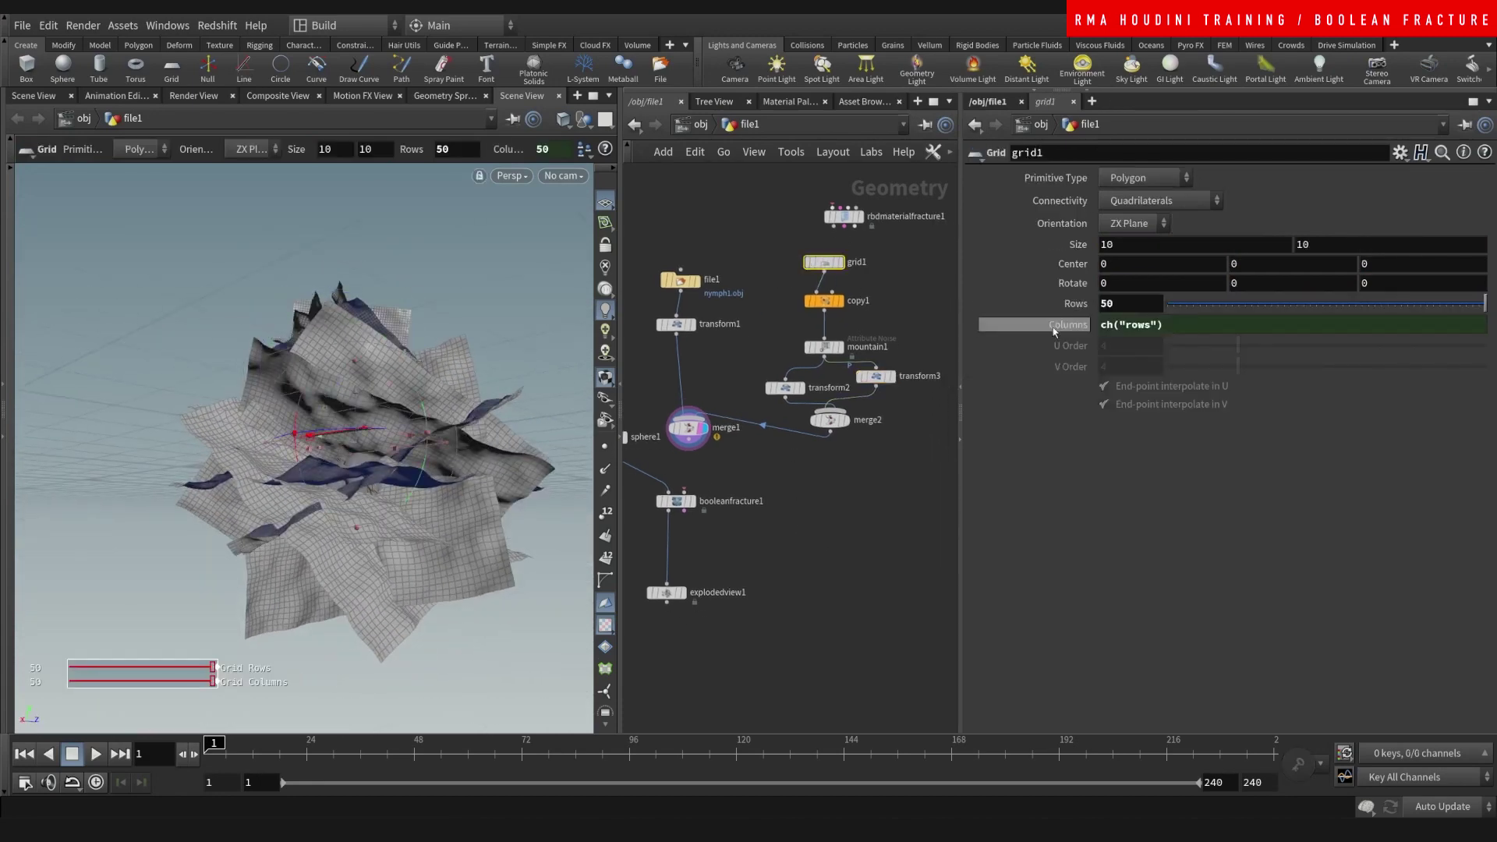
{"action": "left_click_drag", "start_coordinate": [1116, 303], "coordinate": [995, 264]}
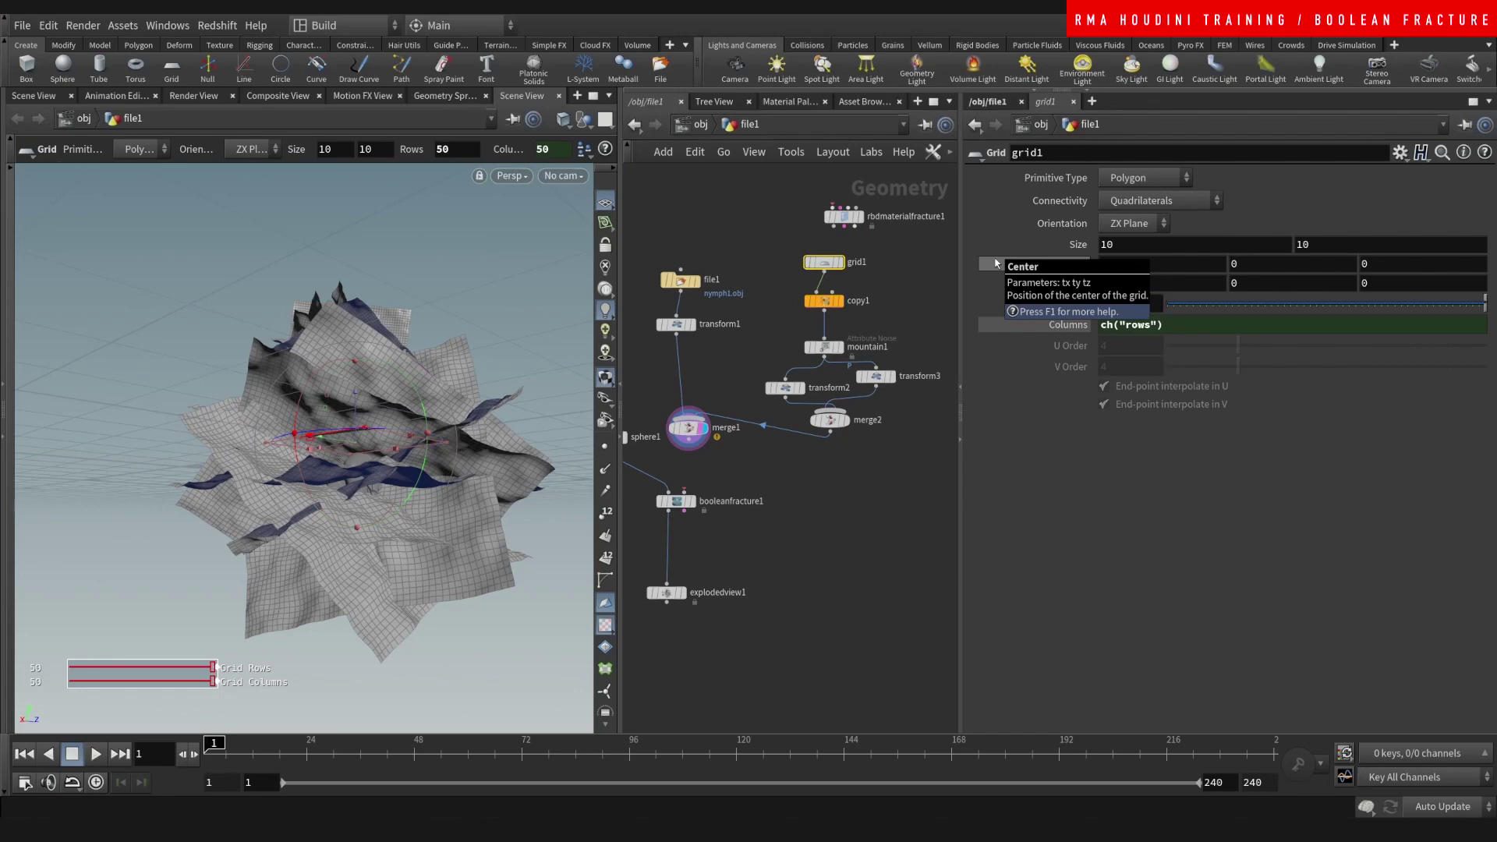
{"action": "type", "text": "120"}
{"action": "key", "text": "Return"}
{"action": "middle_click_drag", "start_coordinate": [795, 534], "coordinate": [846, 513]}
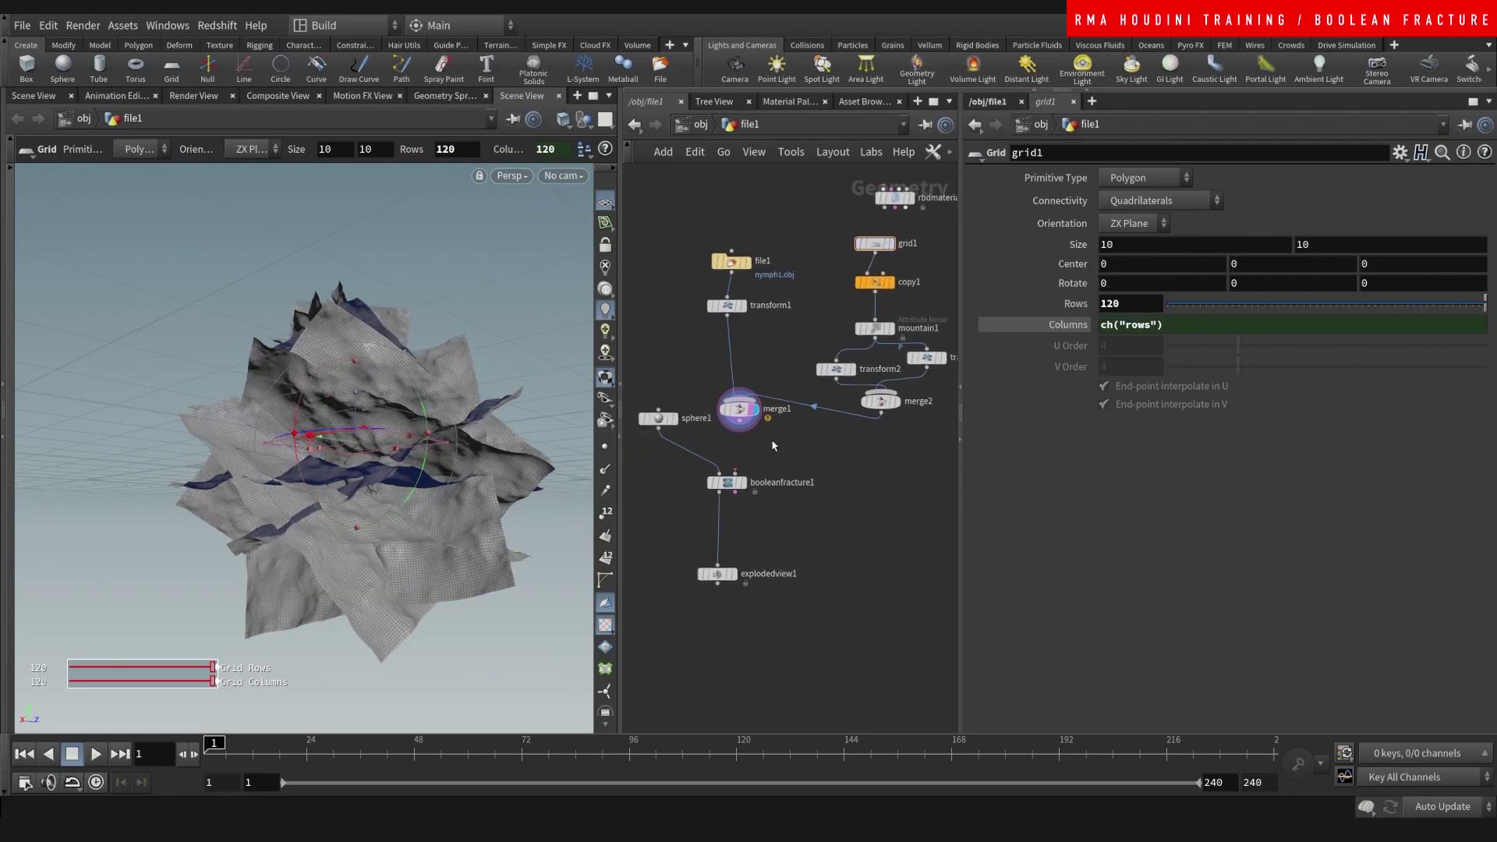
Connect transform1 to Boolean Fracture's first input in place of the sphere and move merge1 off the new wire.
{"action": "scroll", "coordinate": [770, 441], "scroll_direction": "up", "scroll_amount": 3}
{"action": "left_click_drag", "start_coordinate": [729, 402], "coordinate": [713, 397]}
{"action": "scroll", "coordinate": [758, 316], "scroll_direction": "down", "scroll_amount": 4}
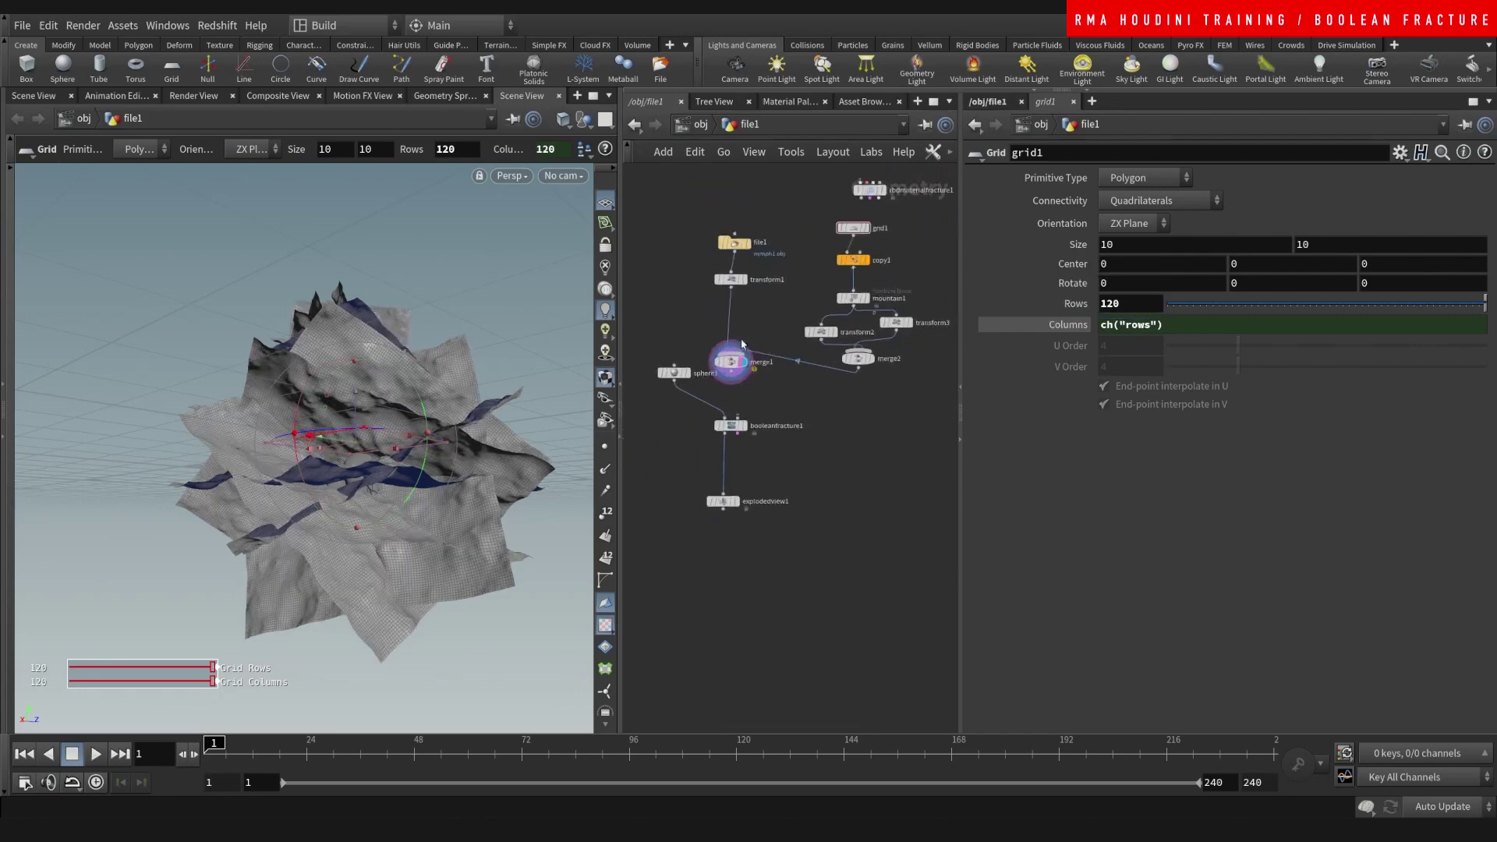
{"action": "left_click", "coordinate": [724, 406]}
{"action": "left_click", "coordinate": [732, 290]}
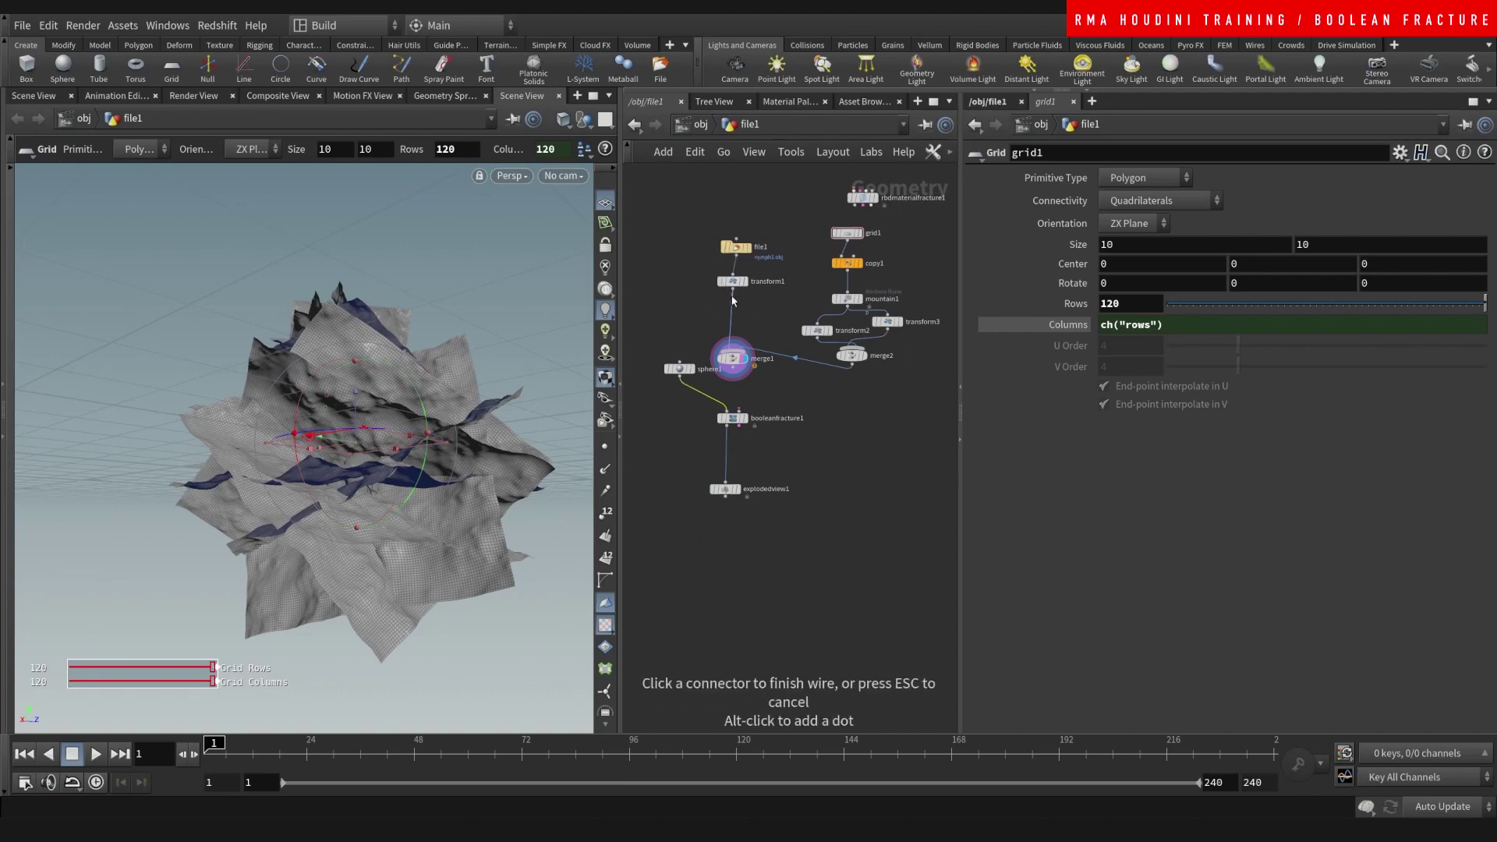
{"action": "left_click", "coordinate": [726, 408]}
{"action": "left_click_drag", "start_coordinate": [733, 360], "coordinate": [782, 369]}
{"action": "scroll", "coordinate": [796, 405], "scroll_direction": "up", "scroll_amount": 3}
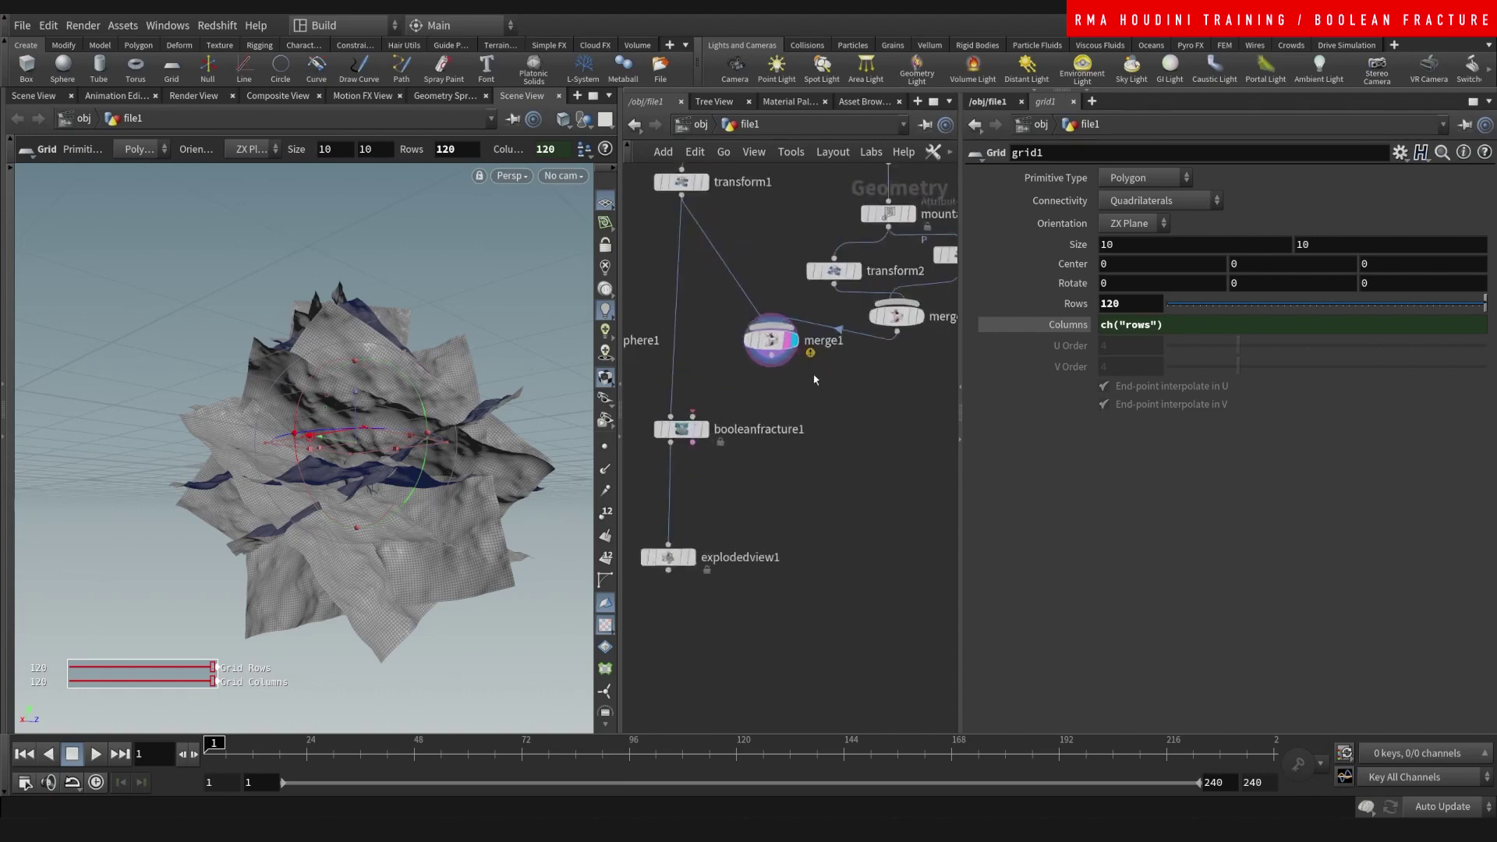
Delete merge1 and connect merge2 to Boolean Fracture's second input.
{"action": "left_click", "coordinate": [770, 340]}
{"action": "key", "text": "Delete"}
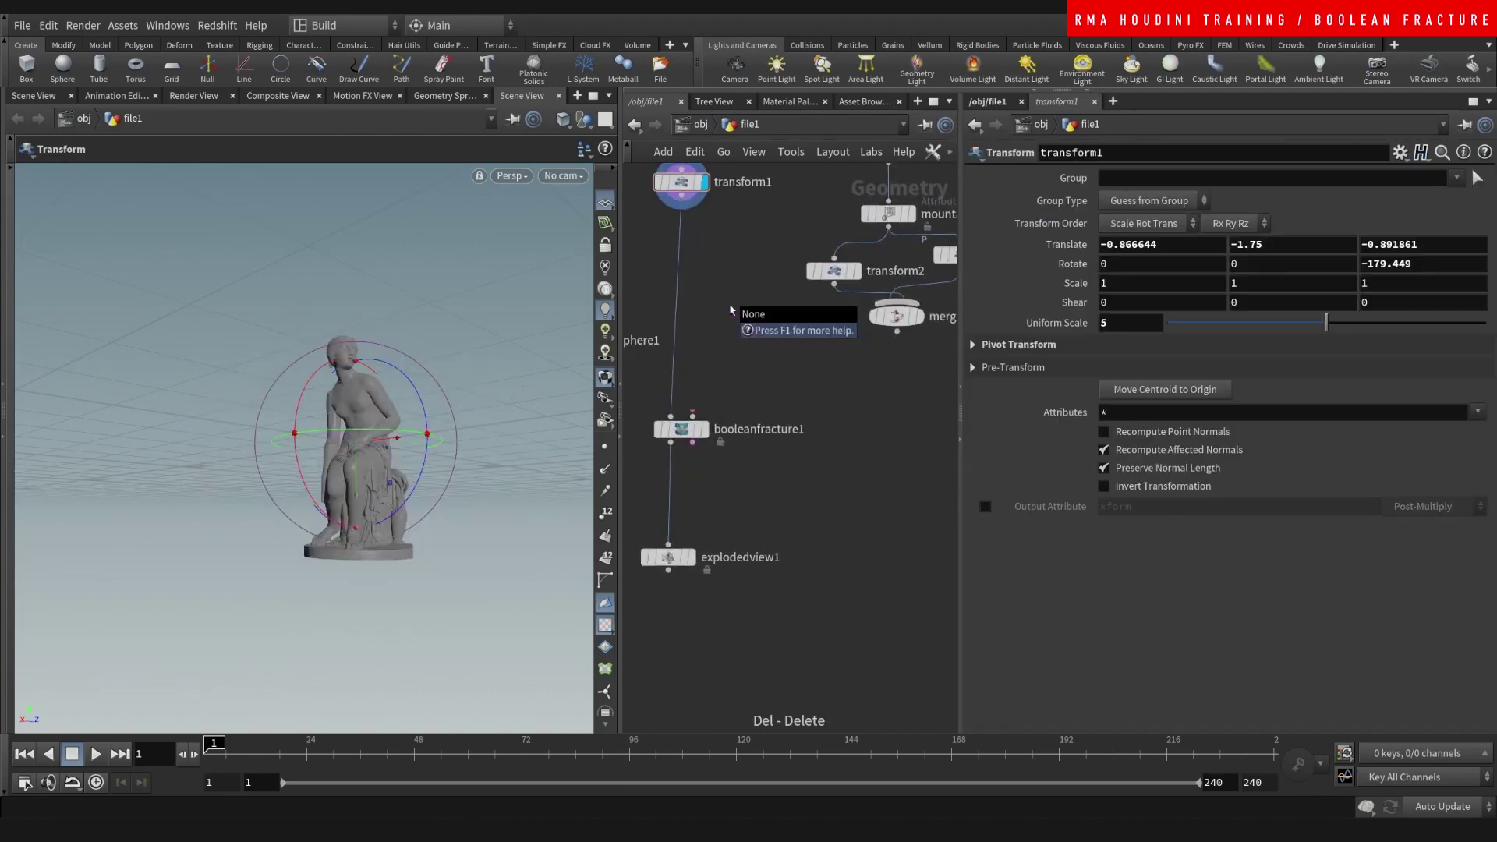
{"action": "left_click", "coordinate": [896, 332]}
{"action": "left_click", "coordinate": [692, 414]}
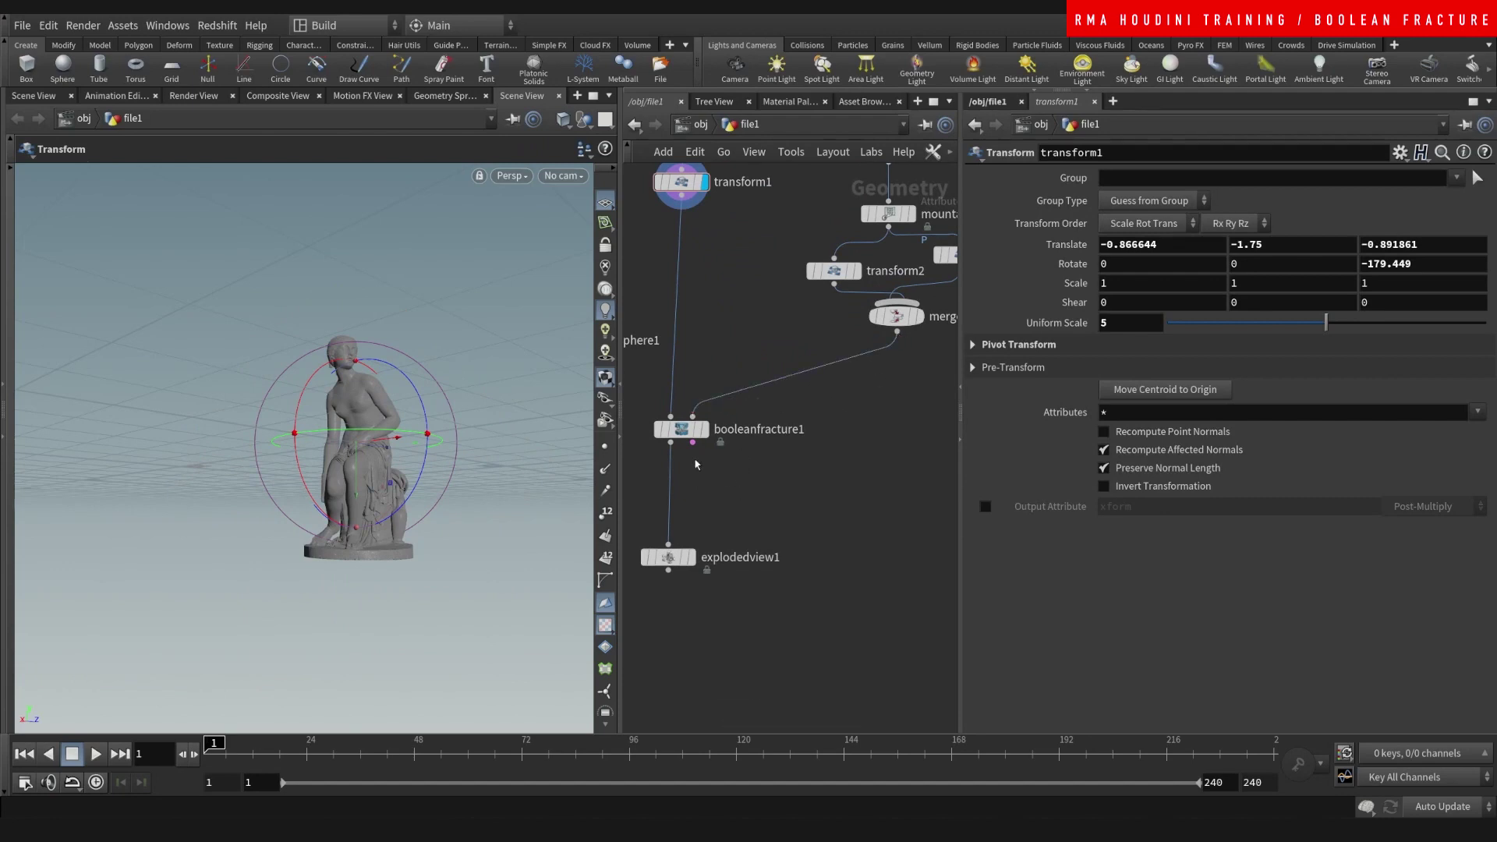
{"action": "scroll", "coordinate": [725, 514], "scroll_direction": "down", "scroll_amount": 3}
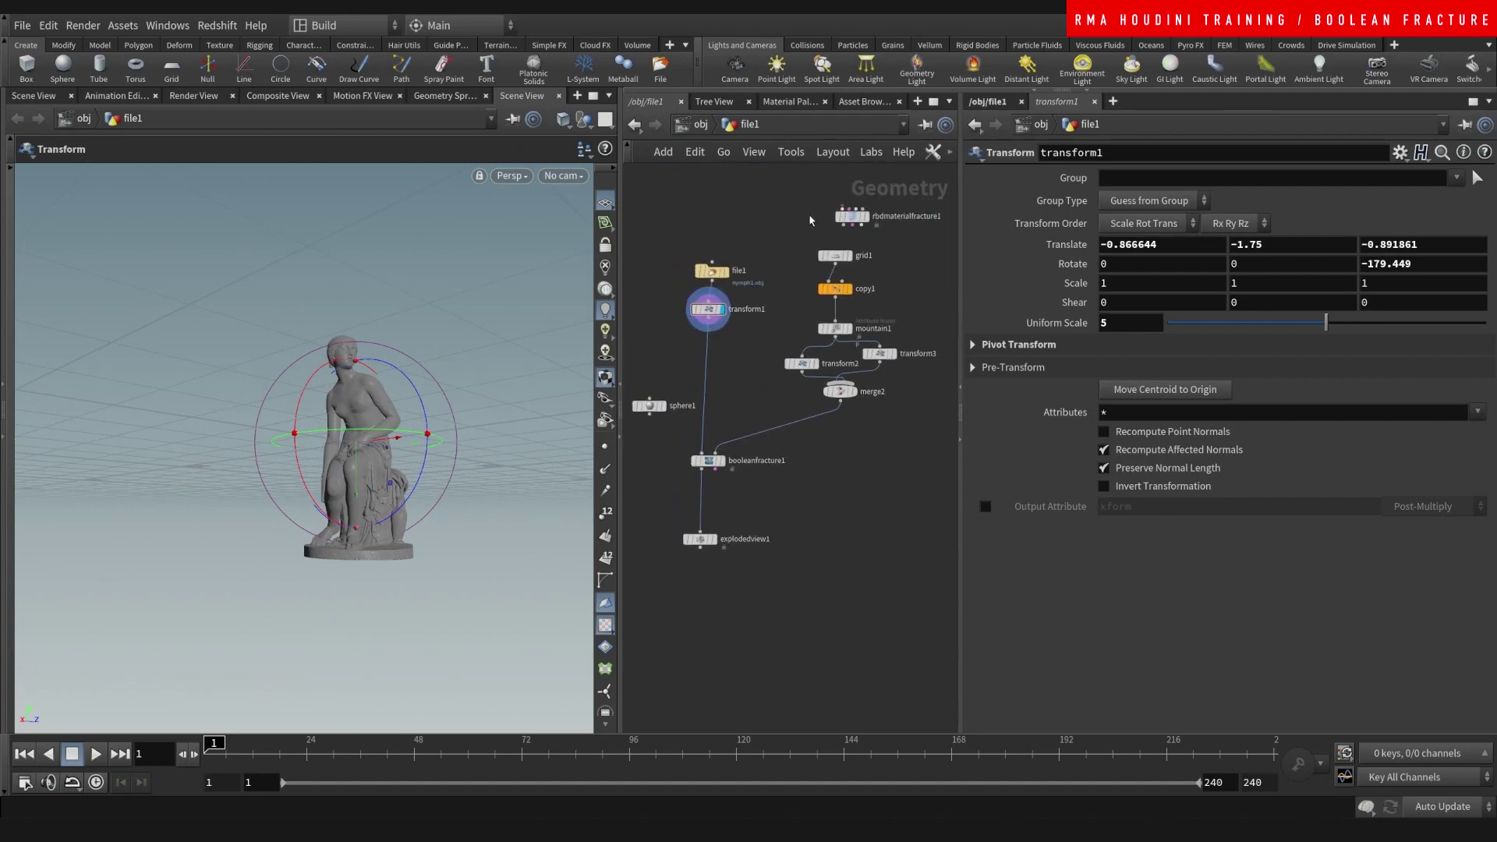
Delete the RBD Material Fracture and Sphere nodes and align file1 above transform1.
{"action": "left_click_drag", "start_coordinate": [852, 216], "coordinate": [665, 397]}
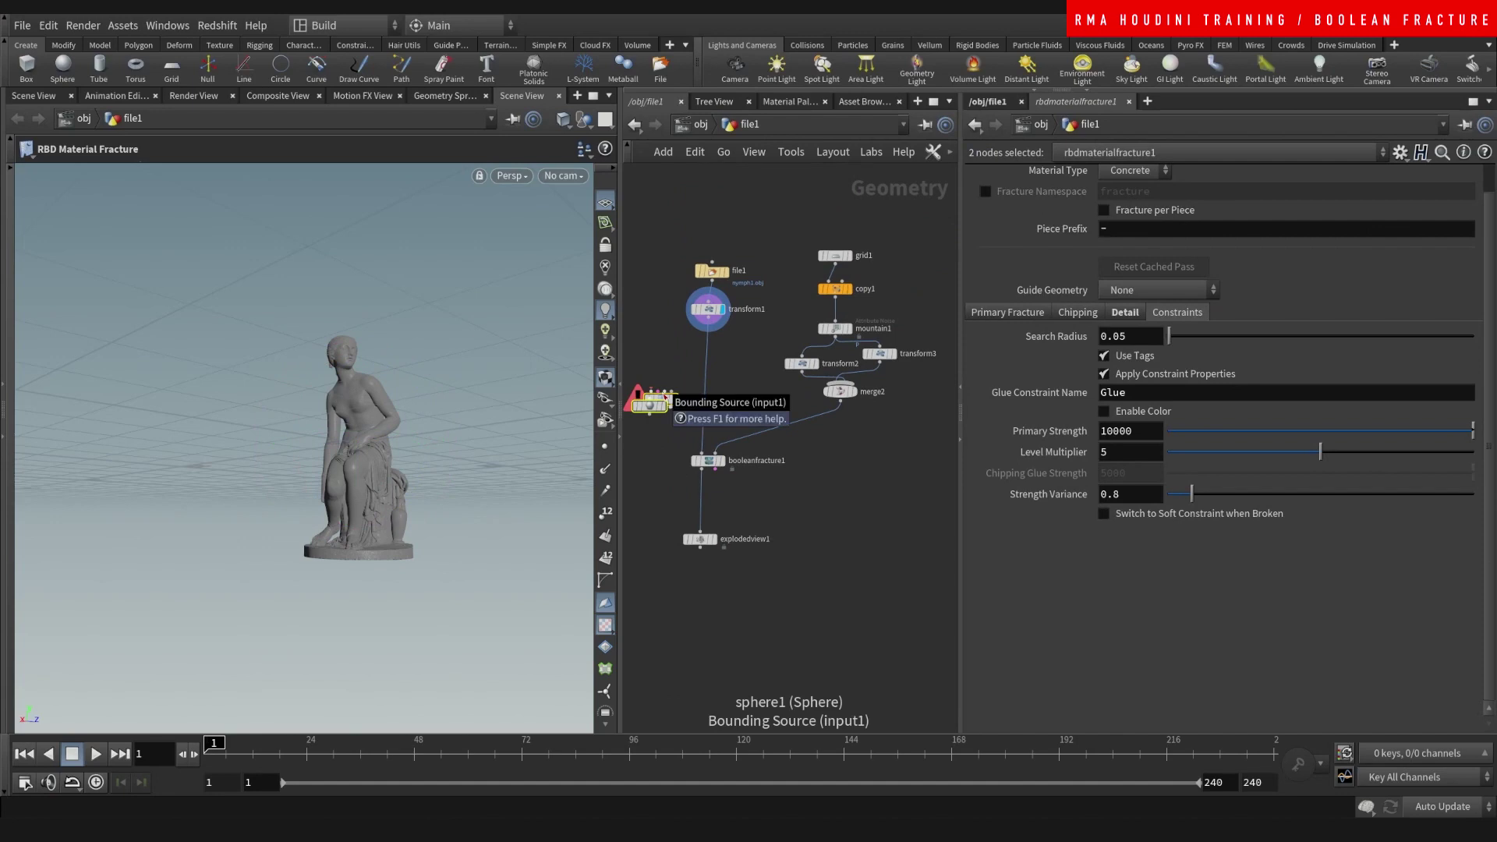
{"action": "key", "text": "Delete"}
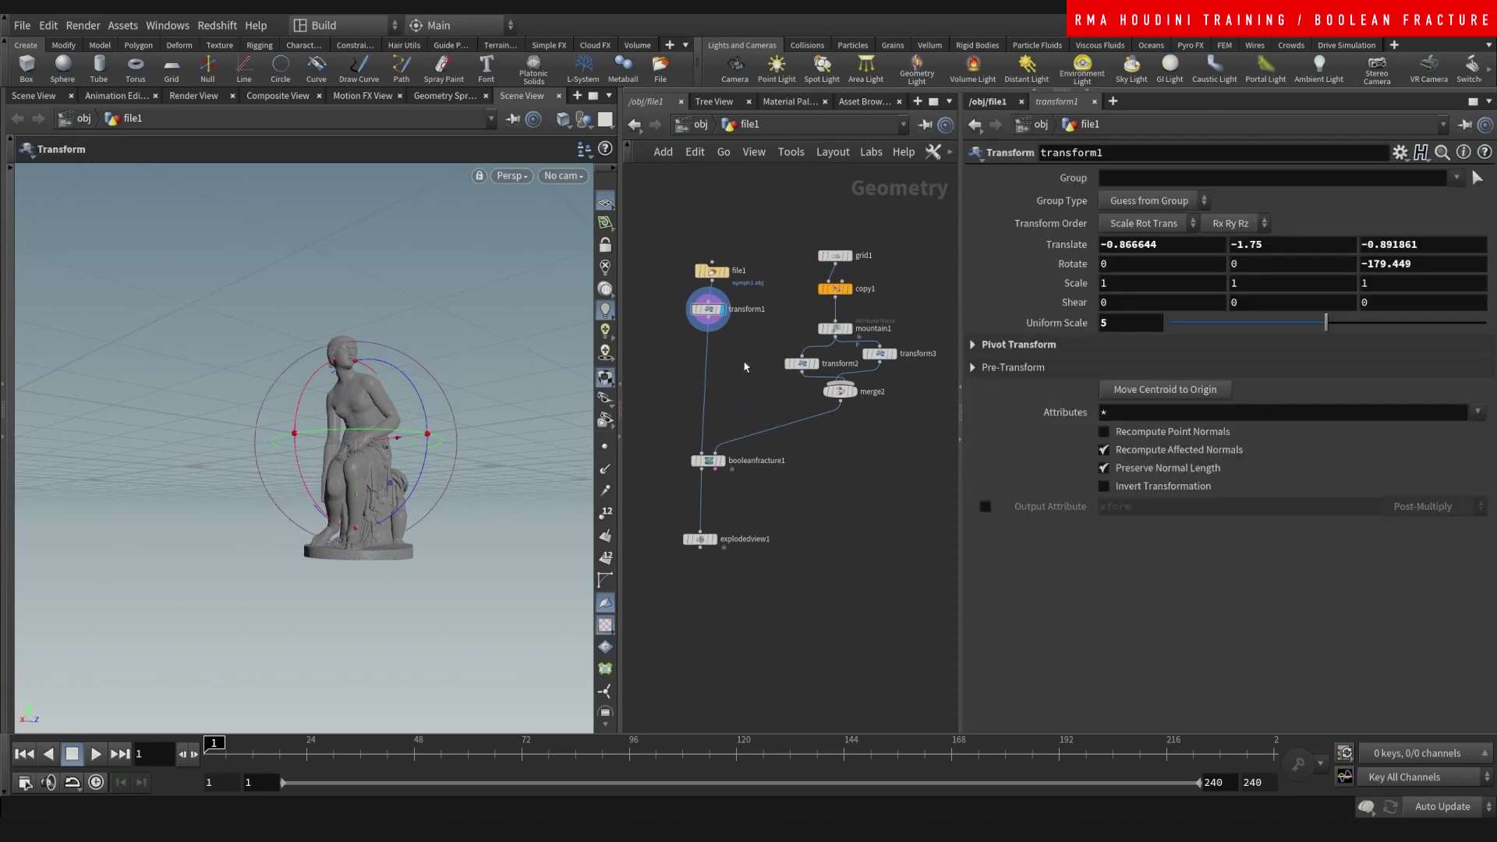
{"action": "left_click_drag", "start_coordinate": [711, 271], "coordinate": [708, 276]}
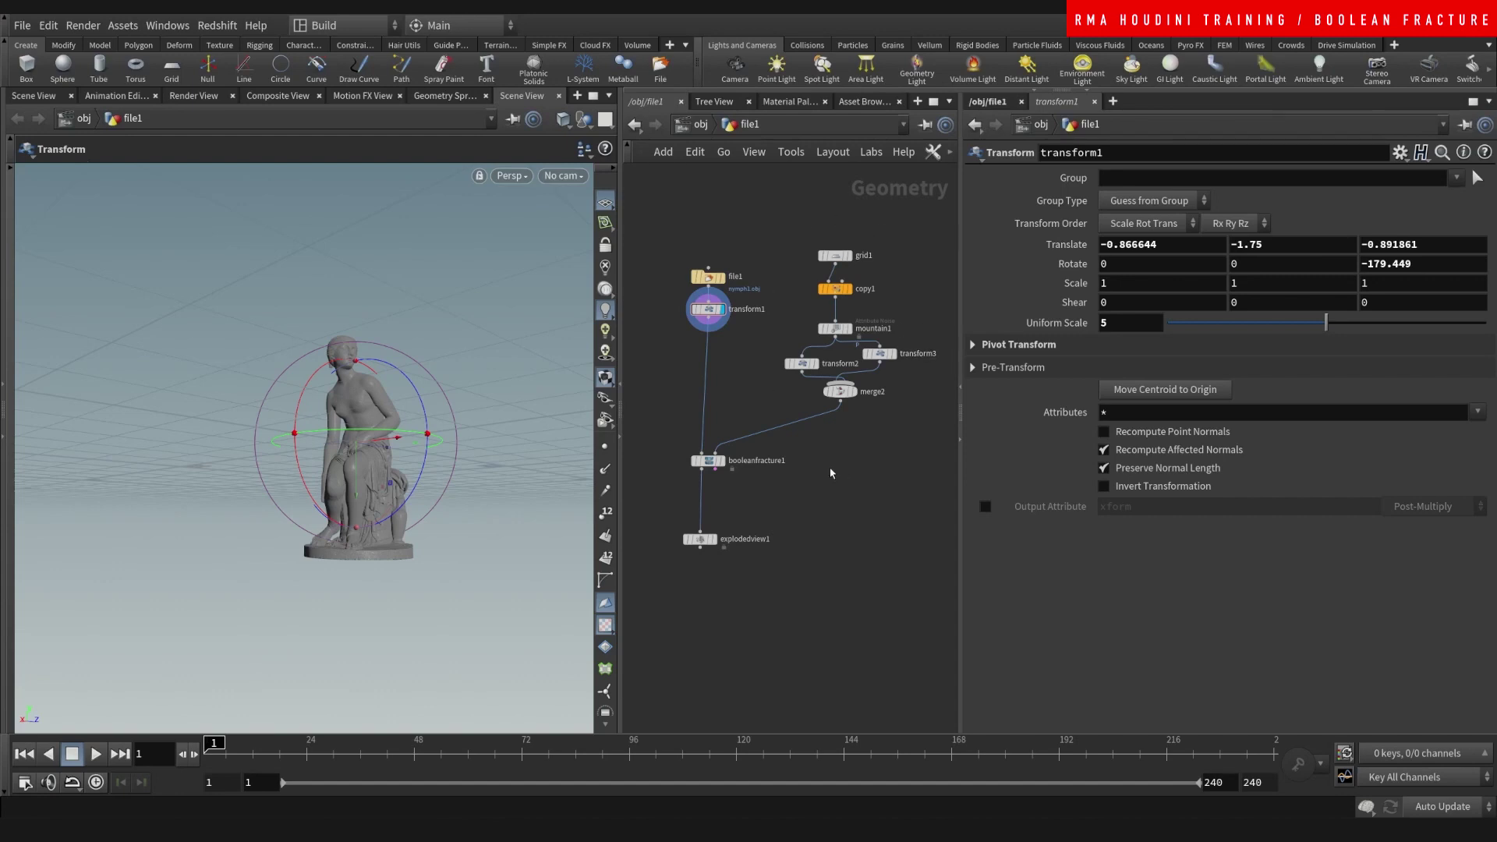
Display the Boolean Fracture result and its exploded view, and inspect the statue's pieces from another angle.
{"action": "scroll", "coordinate": [751, 500], "scroll_direction": "up", "scroll_amount": 5}
{"action": "mouse_move", "coordinate": [707, 445]}
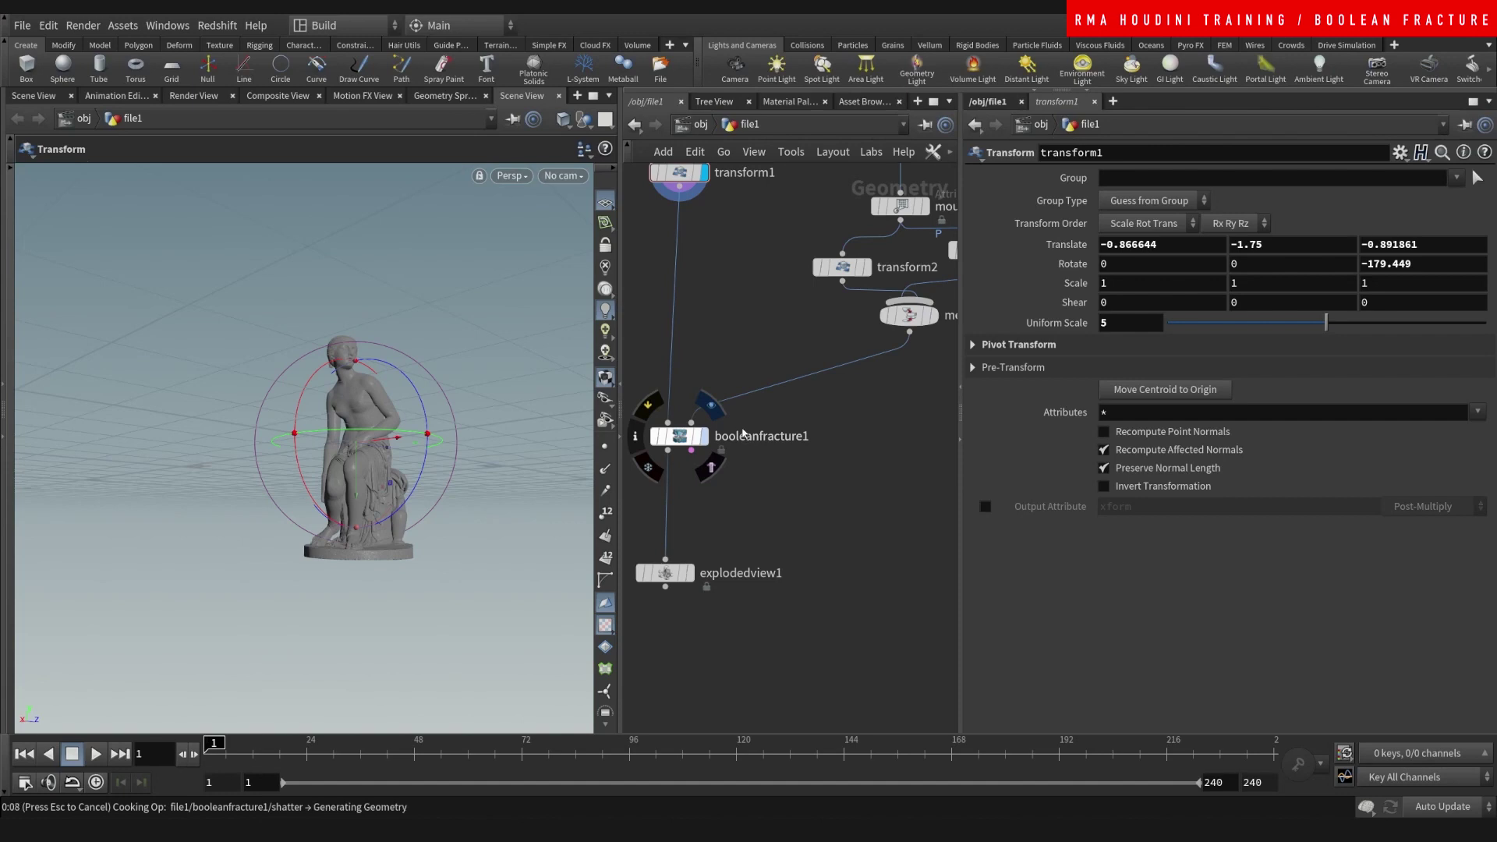
{"action": "middle_click_drag", "start_coordinate": [768, 512], "coordinate": [834, 441]}
{"action": "left_click", "coordinate": [751, 500]}
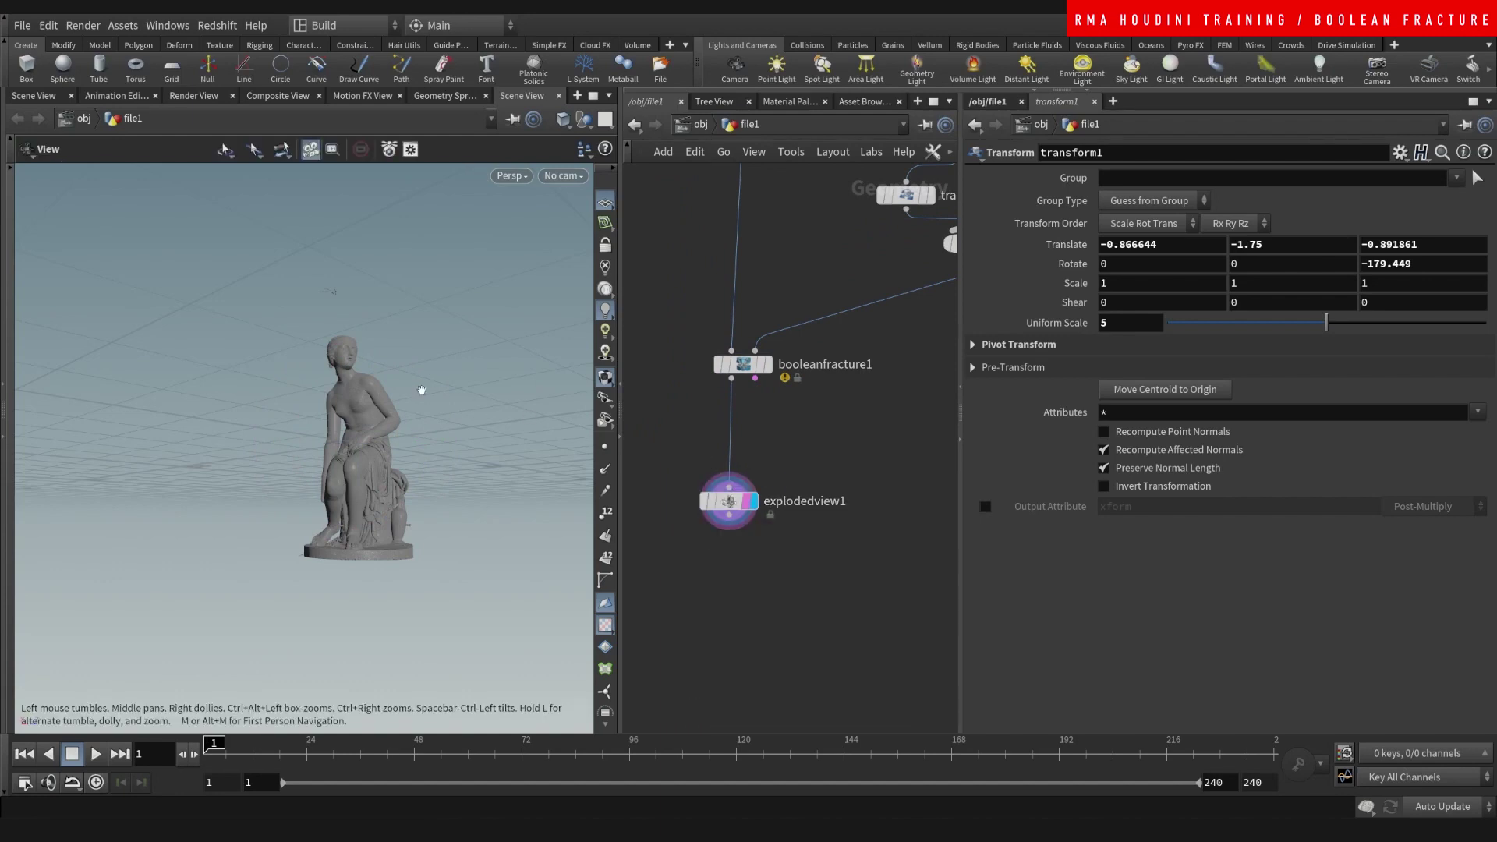
{"action": "right_click_drag", "start_coordinate": [363, 293], "coordinate": [541, 244], "text": "alt"}
{"action": "right_click_drag", "start_coordinate": [347, 433], "coordinate": [383, 411], "text": "alt"}
{"action": "scroll", "coordinate": [383, 411], "scroll_direction": "down", "scroll_amount": 5}
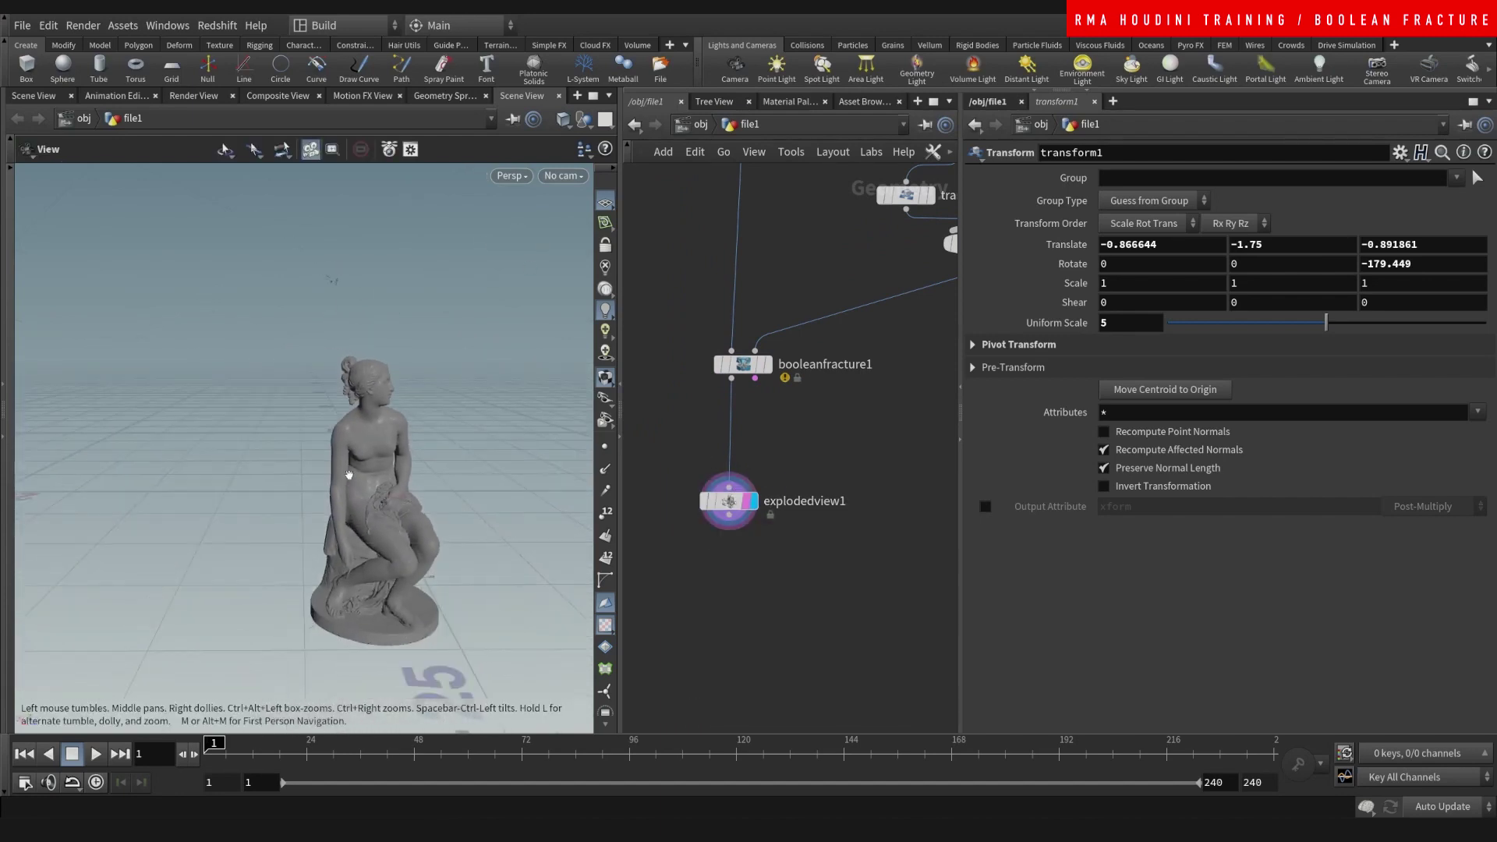
Check the node info of merge2 and Boolean Fracture, and display the fractured statue from the side.
{"action": "middle_click_drag", "start_coordinate": [861, 422], "coordinate": [761, 542]}
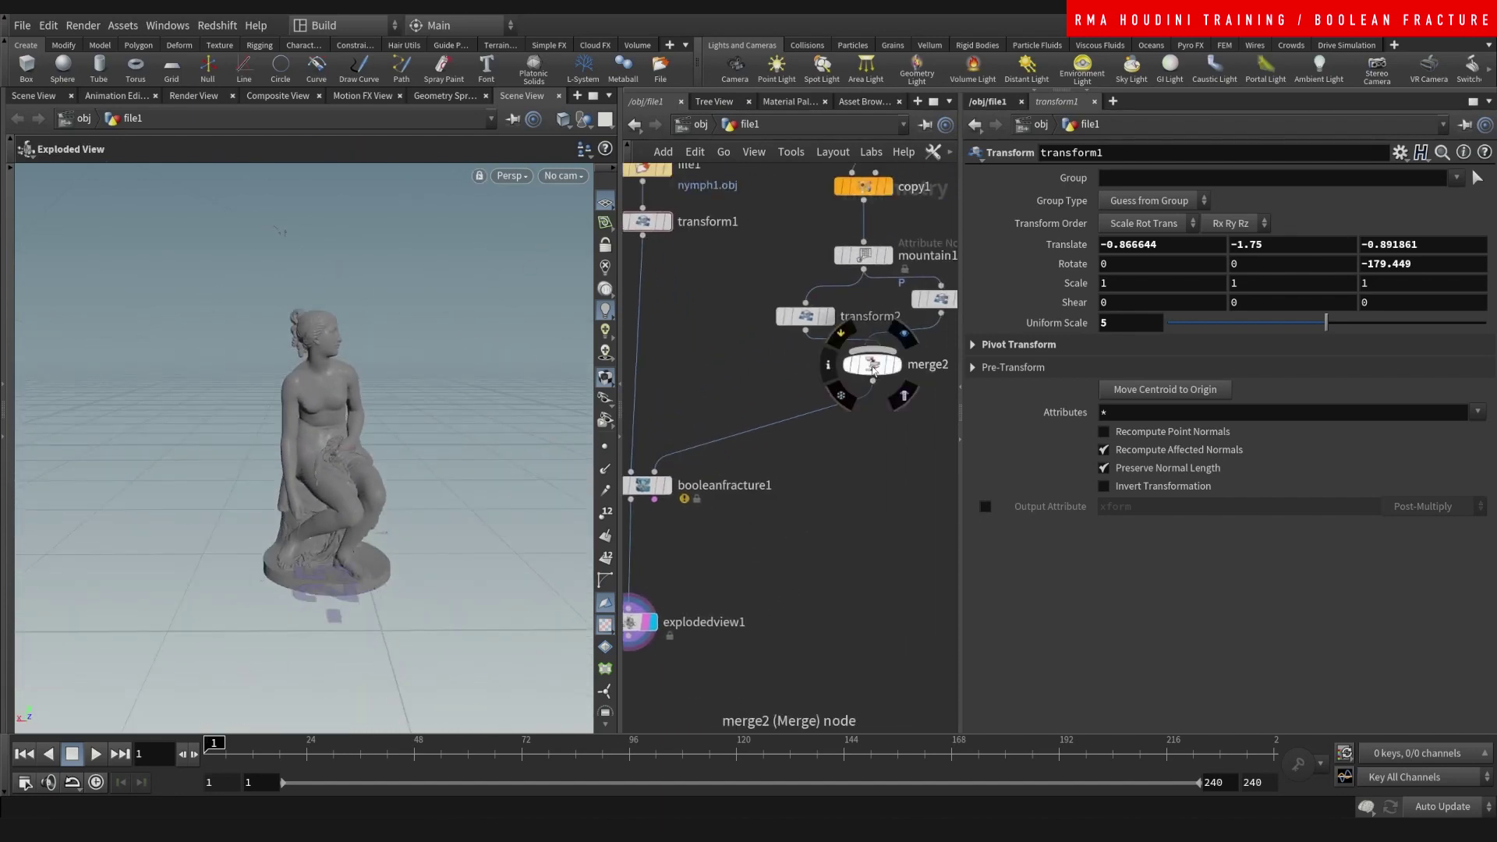
{"action": "middle_click", "coordinate": [876, 371]}
{"action": "middle_click_drag", "start_coordinate": [765, 458], "coordinate": [817, 436]}
{"action": "left_click", "coordinate": [716, 465]}
{"action": "middle_click", "coordinate": [699, 471]}
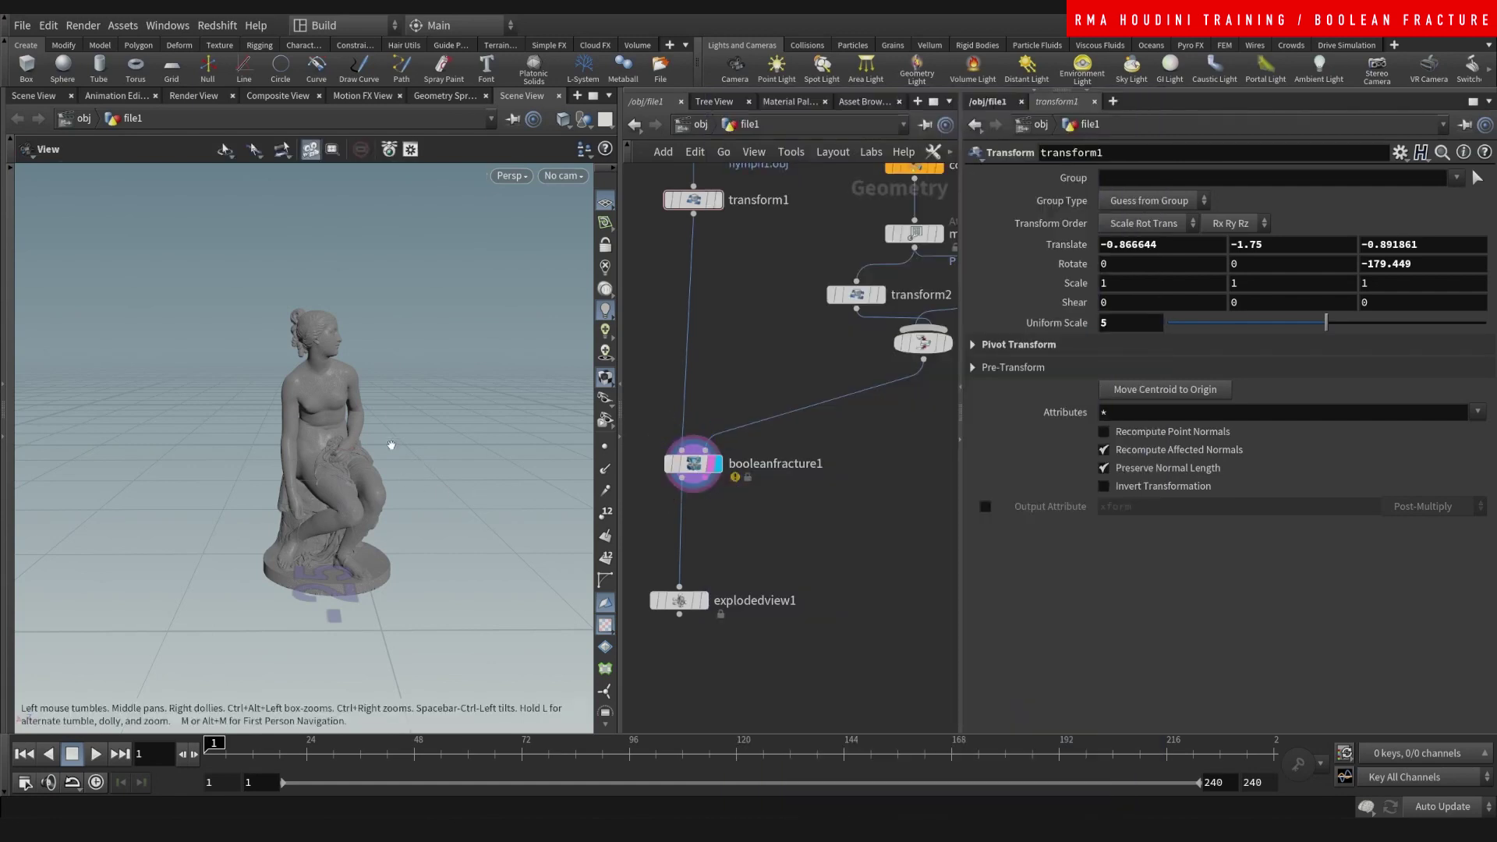
{"action": "right_click_drag", "start_coordinate": [391, 444], "coordinate": [377, 487], "text": "alt"}
{"action": "left_click_drag", "start_coordinate": [376, 487], "coordinate": [448, 481], "text": "alt"}
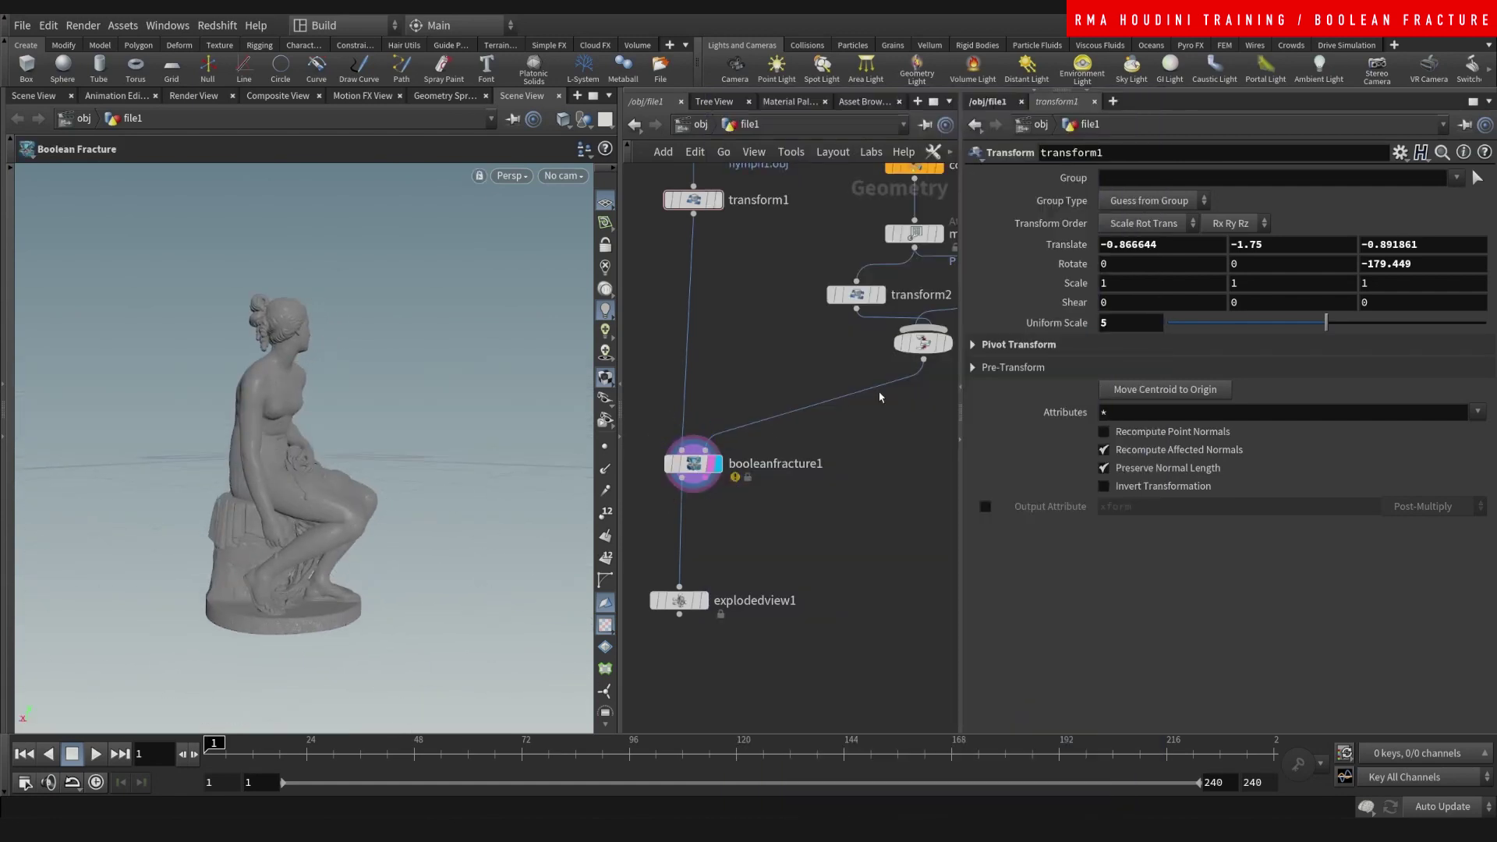
Move merge2 lower in the network and set transform3's uniform scale to 1.32.
{"action": "middle_click_drag", "start_coordinate": [879, 395], "coordinate": [706, 468]}
{"action": "left_click_drag", "start_coordinate": [763, 418], "coordinate": [768, 471]}
{"action": "left_click", "coordinate": [843, 351]}
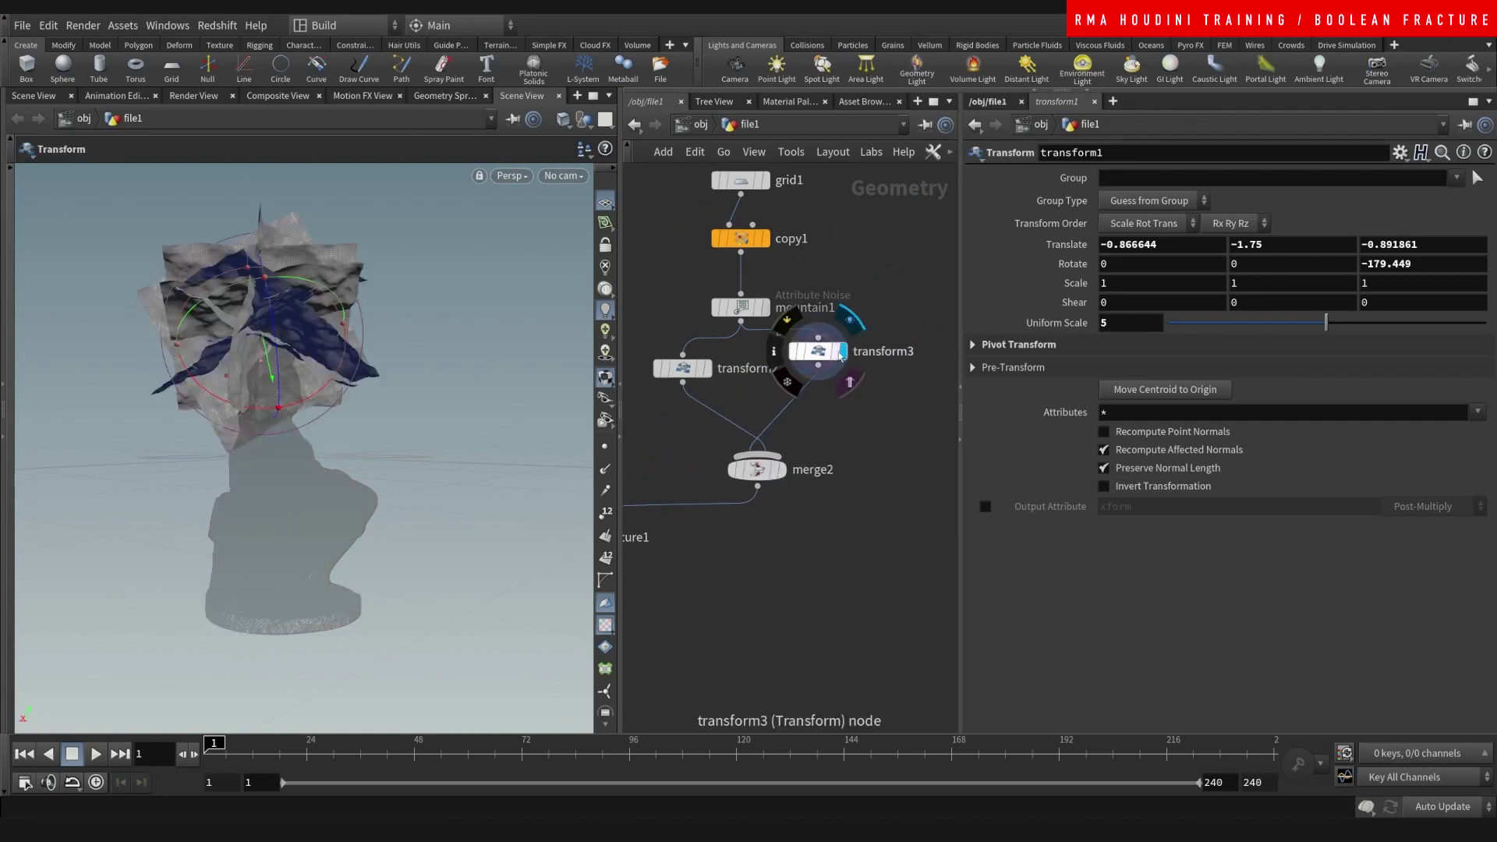
{"action": "middle_click_drag", "start_coordinate": [839, 417], "coordinate": [852, 414]}
{"action": "left_click", "coordinate": [834, 347]}
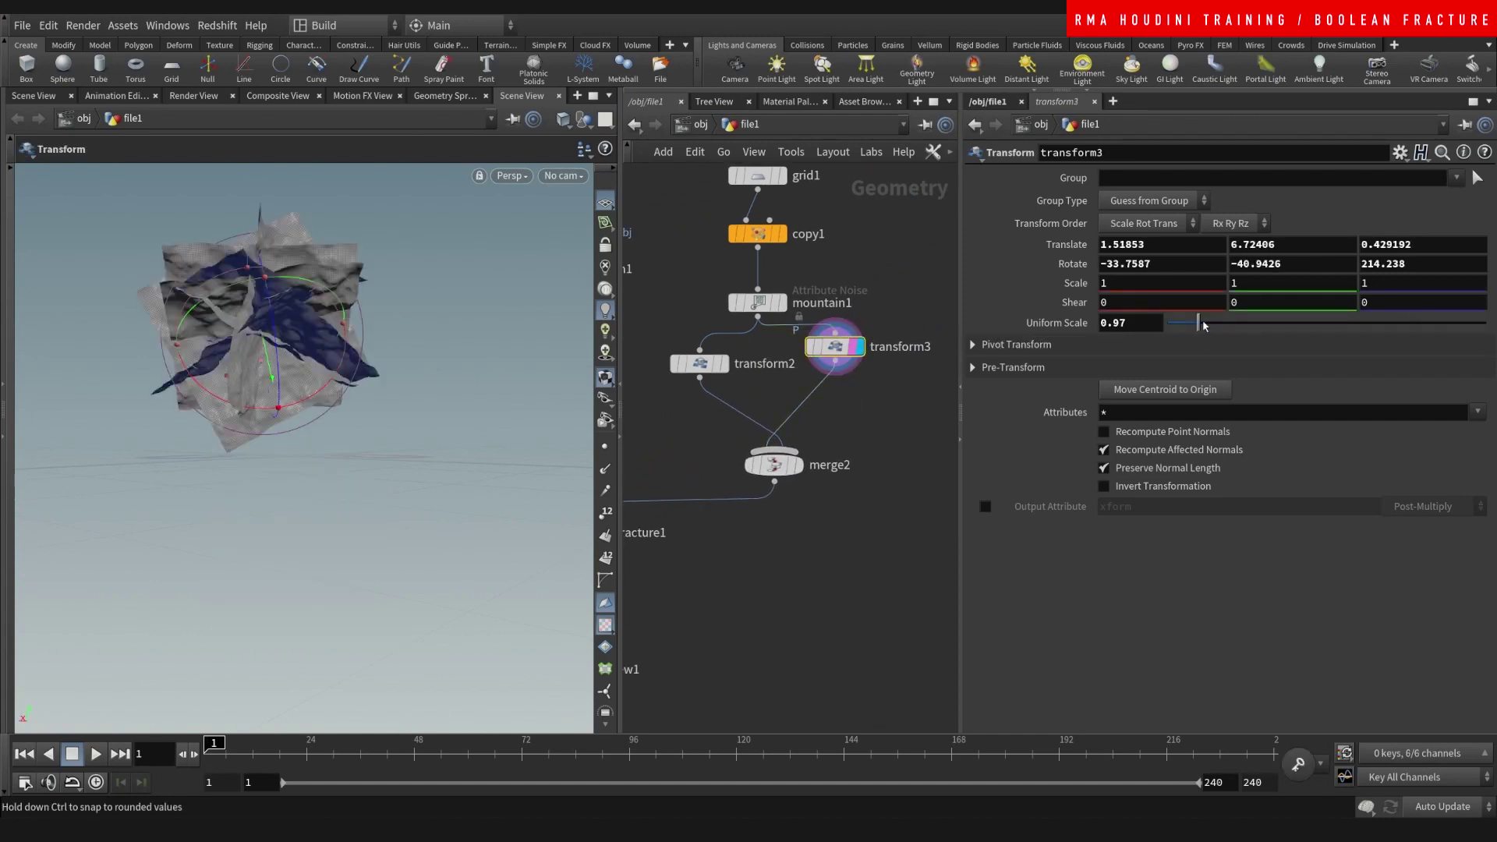
{"action": "left_click_drag", "start_coordinate": [1206, 325], "coordinate": [1210, 325]}
Display merge2's combined cutting surfaces, the recooked Boolean Fracture, and the exploded view to check the cuts around the head.
{"action": "middle_click_drag", "start_coordinate": [779, 475], "coordinate": [836, 448]}
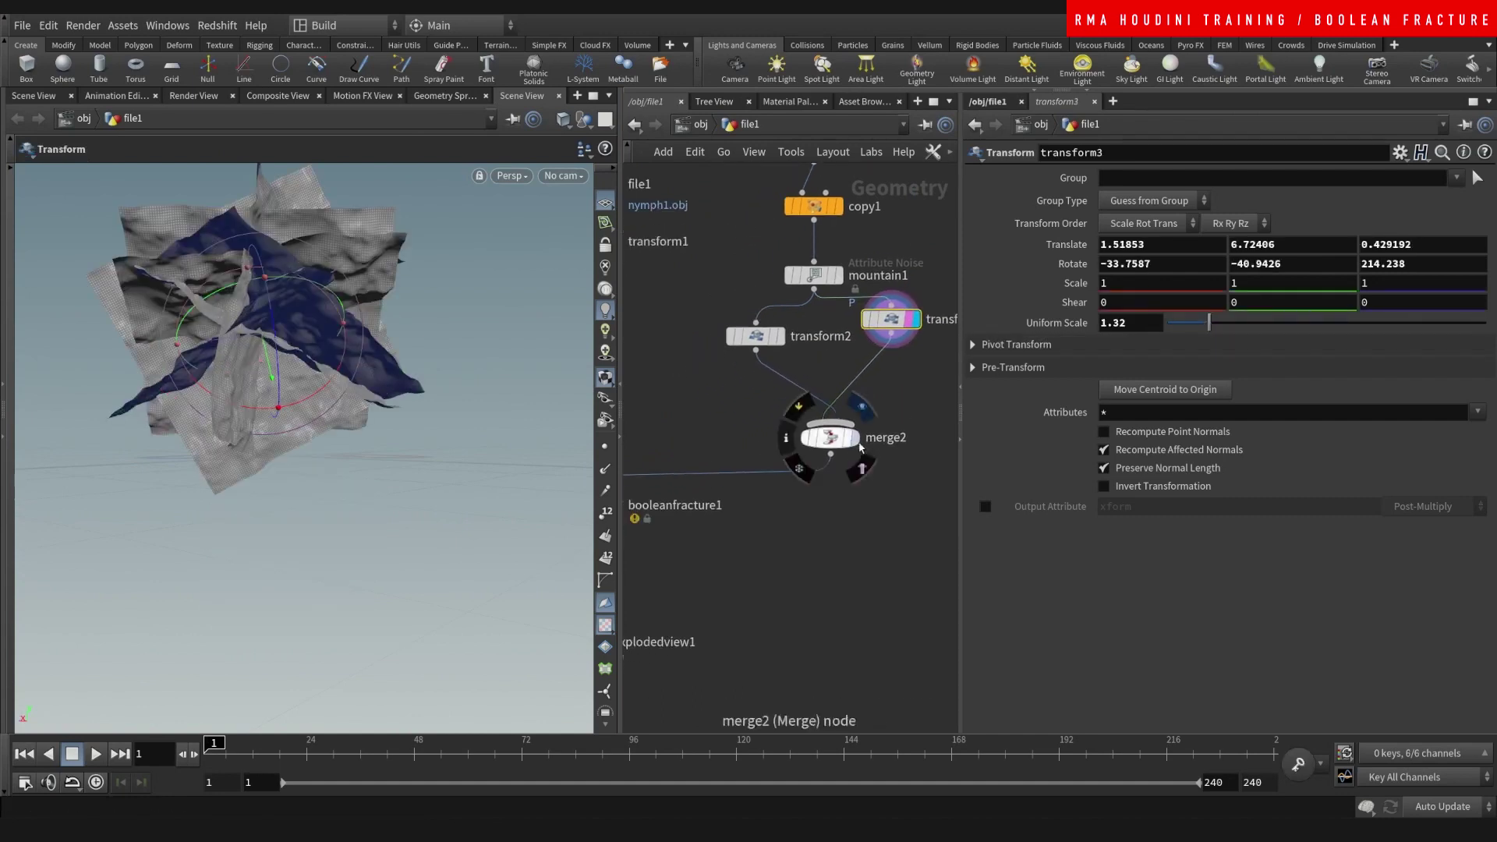
{"action": "left_click", "coordinate": [852, 438]}
{"action": "middle_click_drag", "start_coordinate": [782, 548], "coordinate": [876, 512]}
{"action": "mouse_move", "coordinate": [723, 477]}
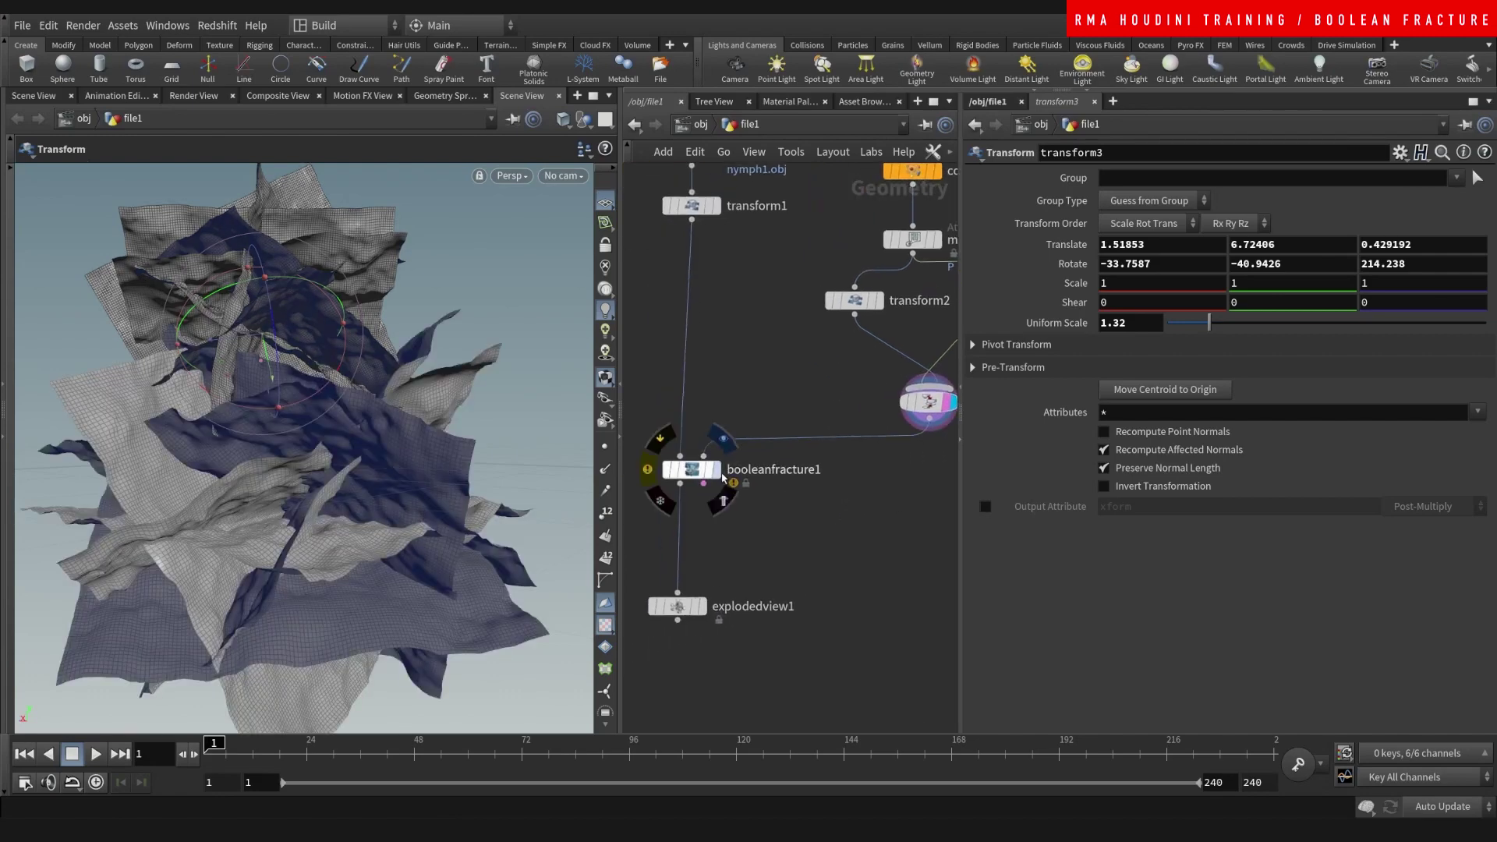
{"action": "middle_click_drag", "start_coordinate": [754, 348], "coordinate": [761, 325]}
{"action": "left_click", "coordinate": [763, 329]}
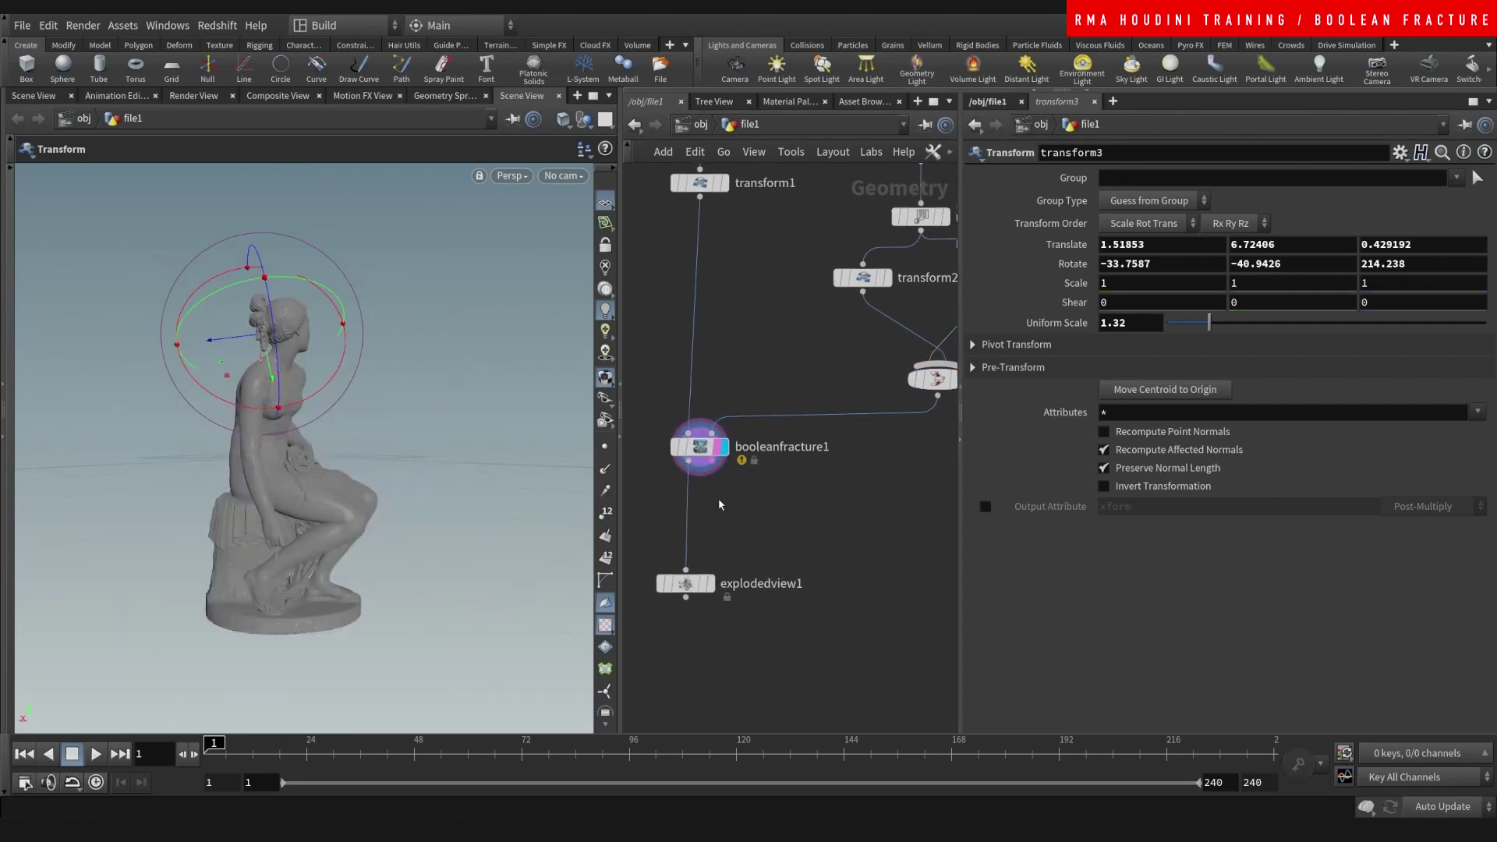
{"action": "left_click", "coordinate": [717, 552]}
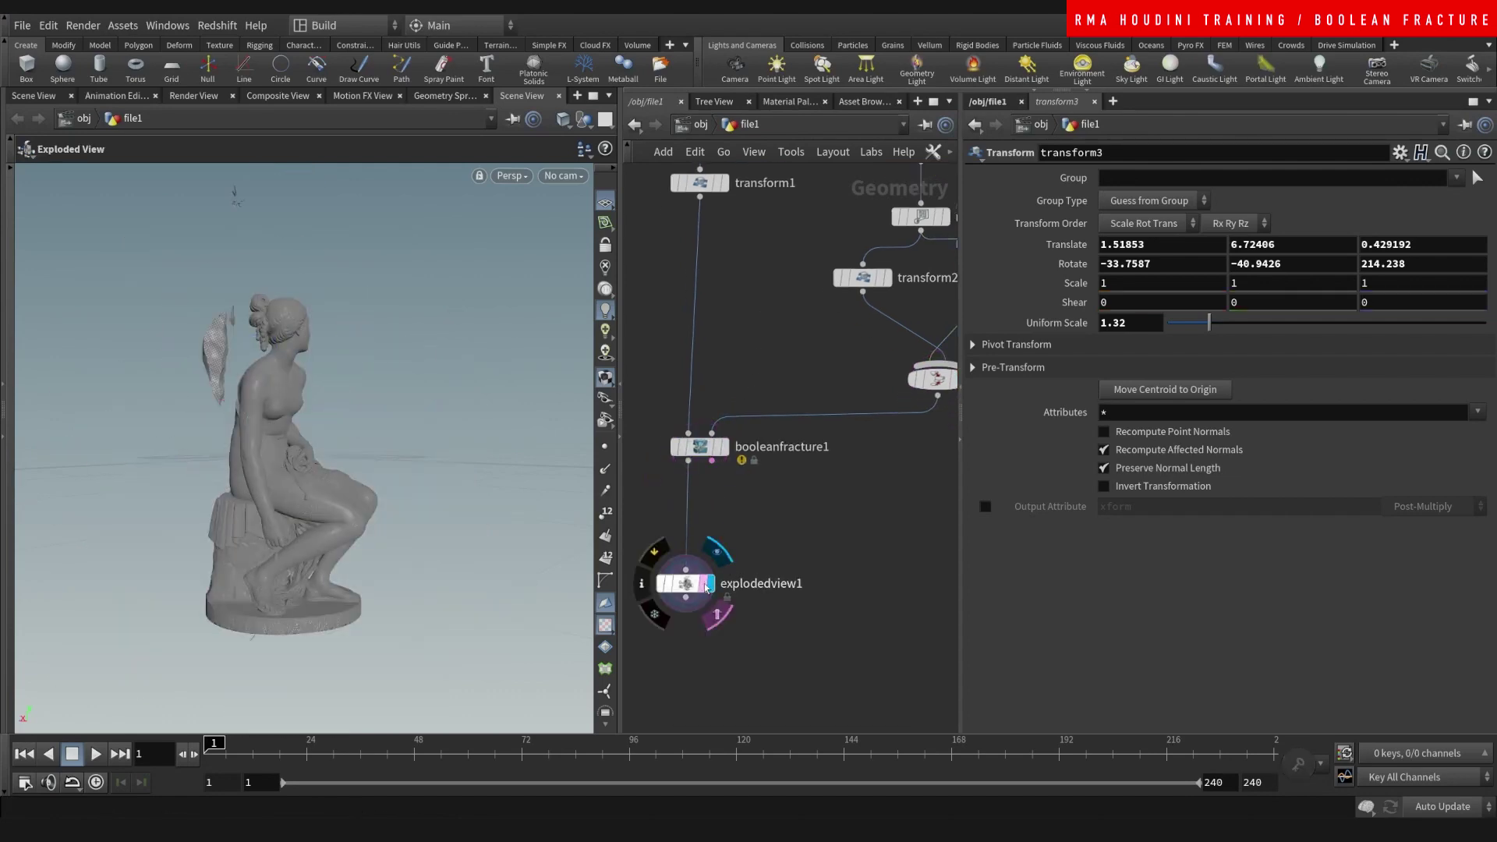
{"action": "left_click", "coordinate": [686, 583]}
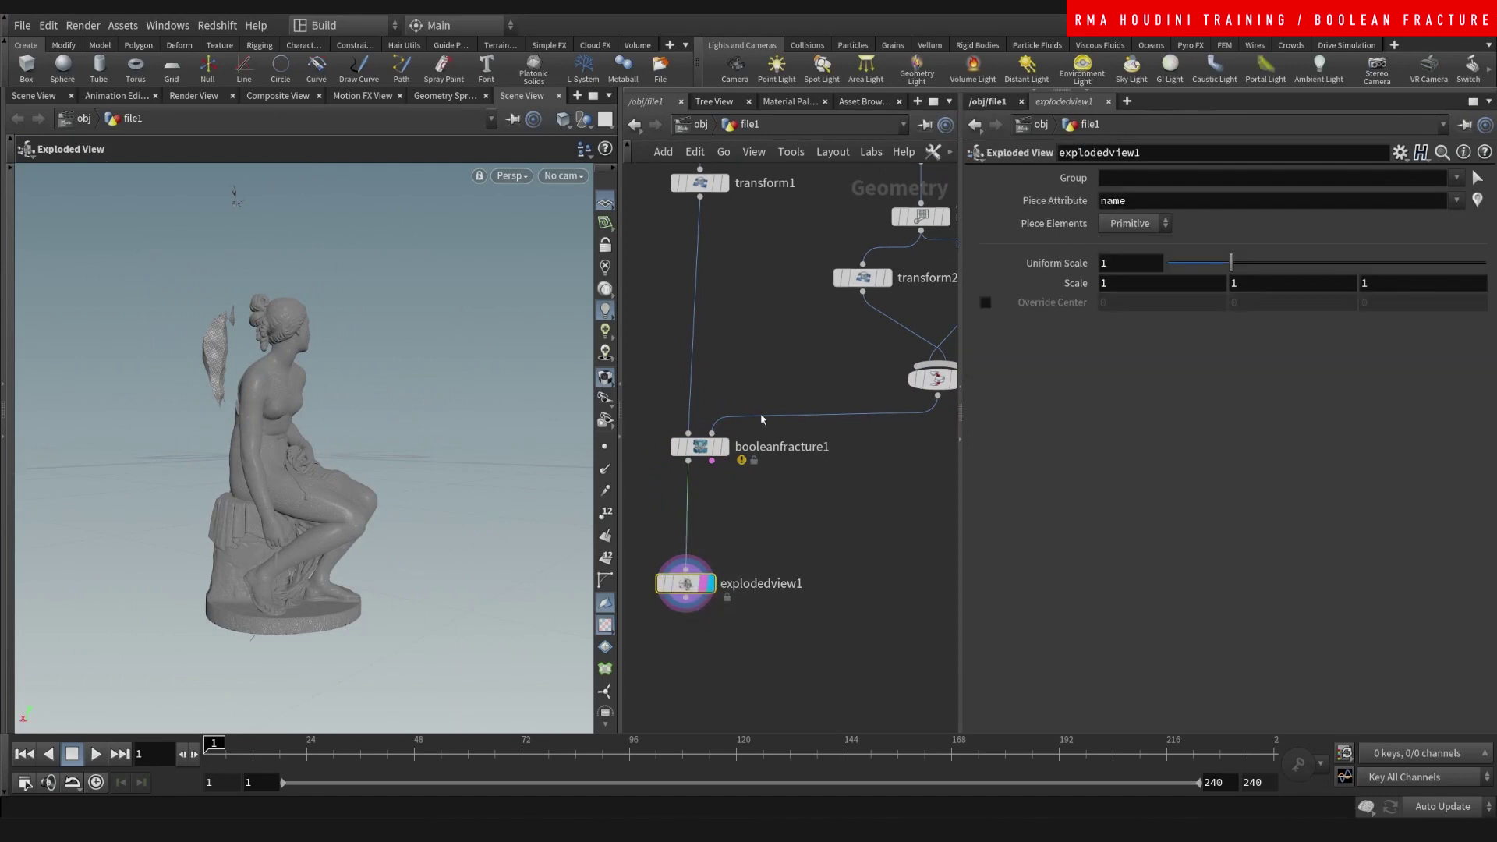
Rotate transform2's cutting surfaces to about -4.85, 38.55, -20.80 and display transform1's statue as the placement reference.
{"action": "middle_click_drag", "start_coordinate": [827, 353], "coordinate": [728, 384]}
{"action": "left_click_drag", "start_coordinate": [725, 257], "coordinate": [747, 340]}
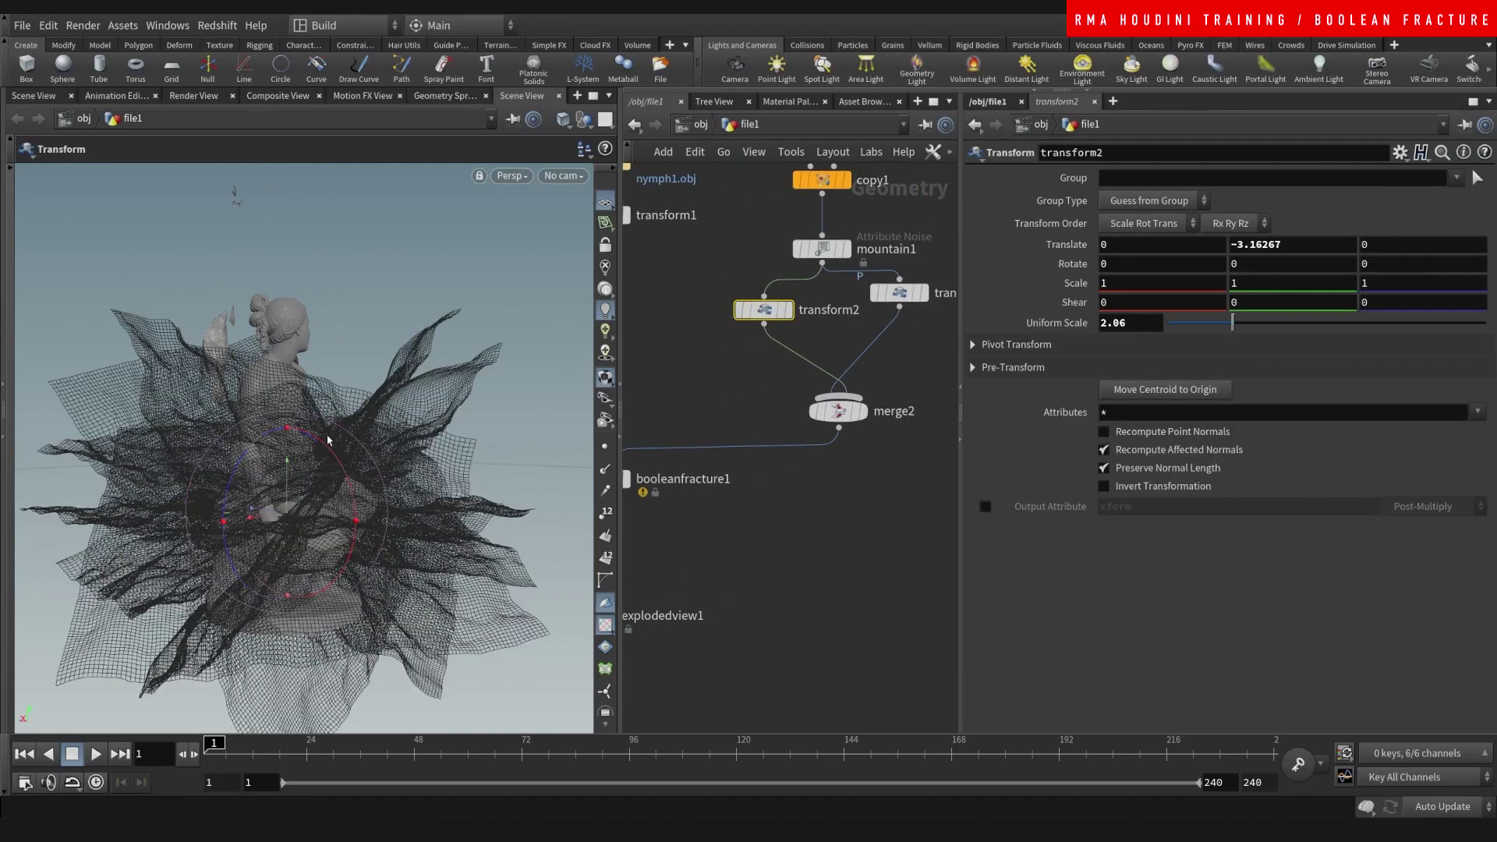
{"action": "key", "text": "Escape"}
{"action": "left_click_drag", "start_coordinate": [404, 530], "coordinate": [282, 580]}
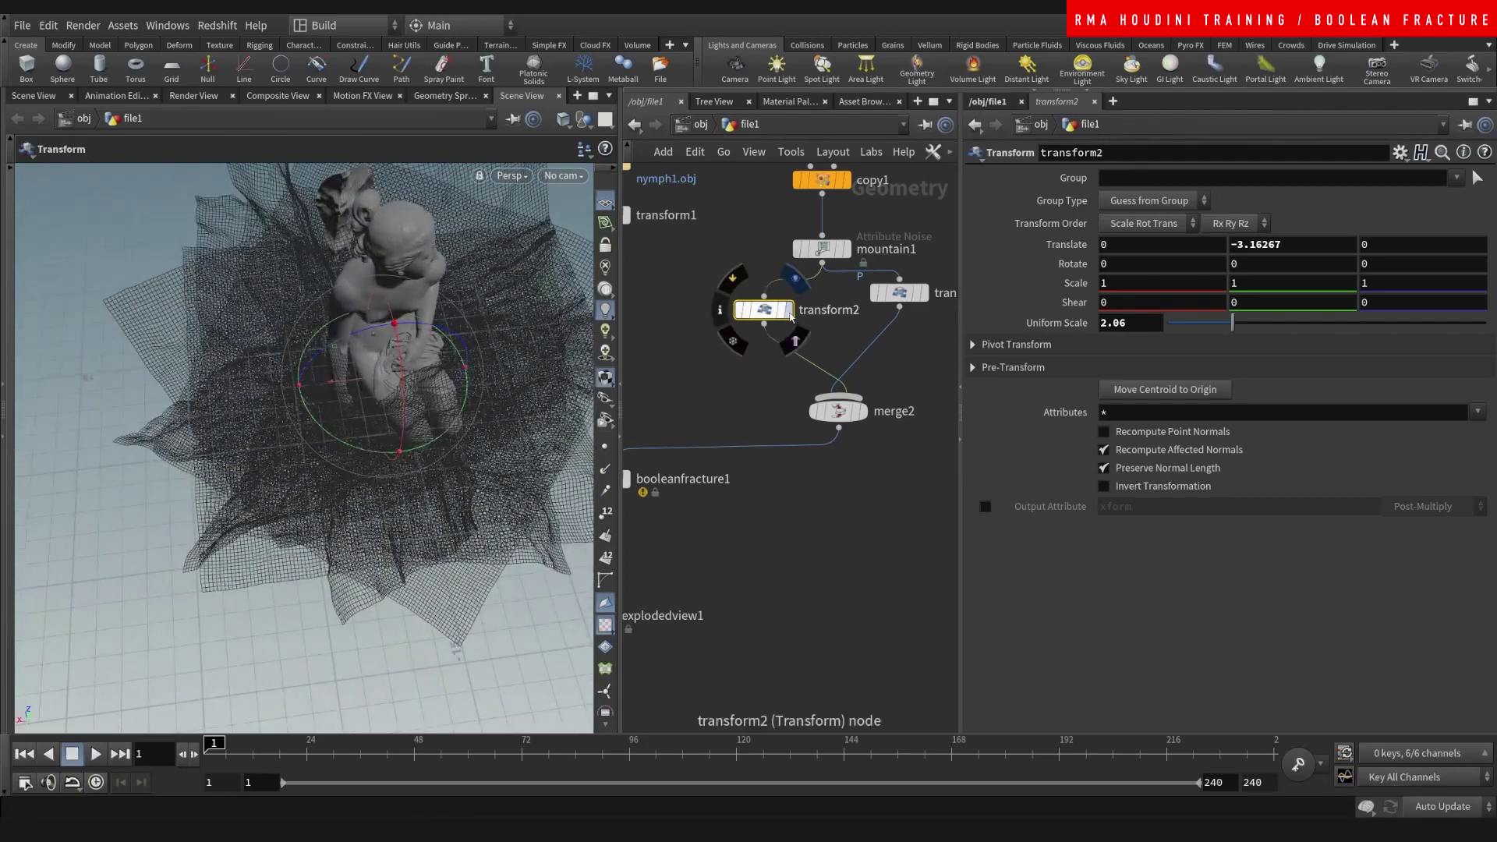
{"action": "left_click", "coordinate": [789, 311]}
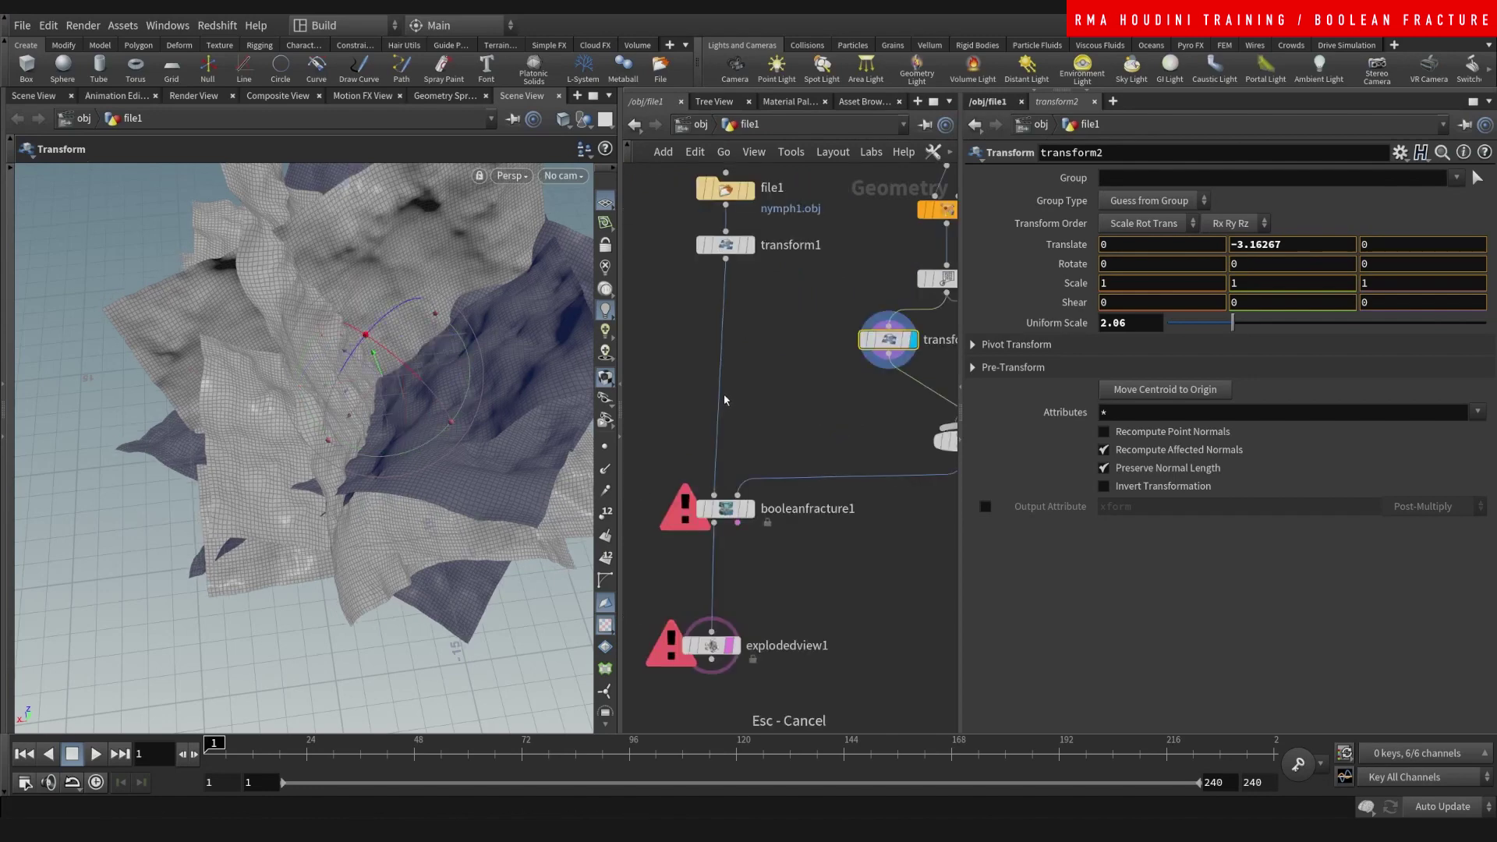
{"action": "left_click", "coordinate": [751, 248]}
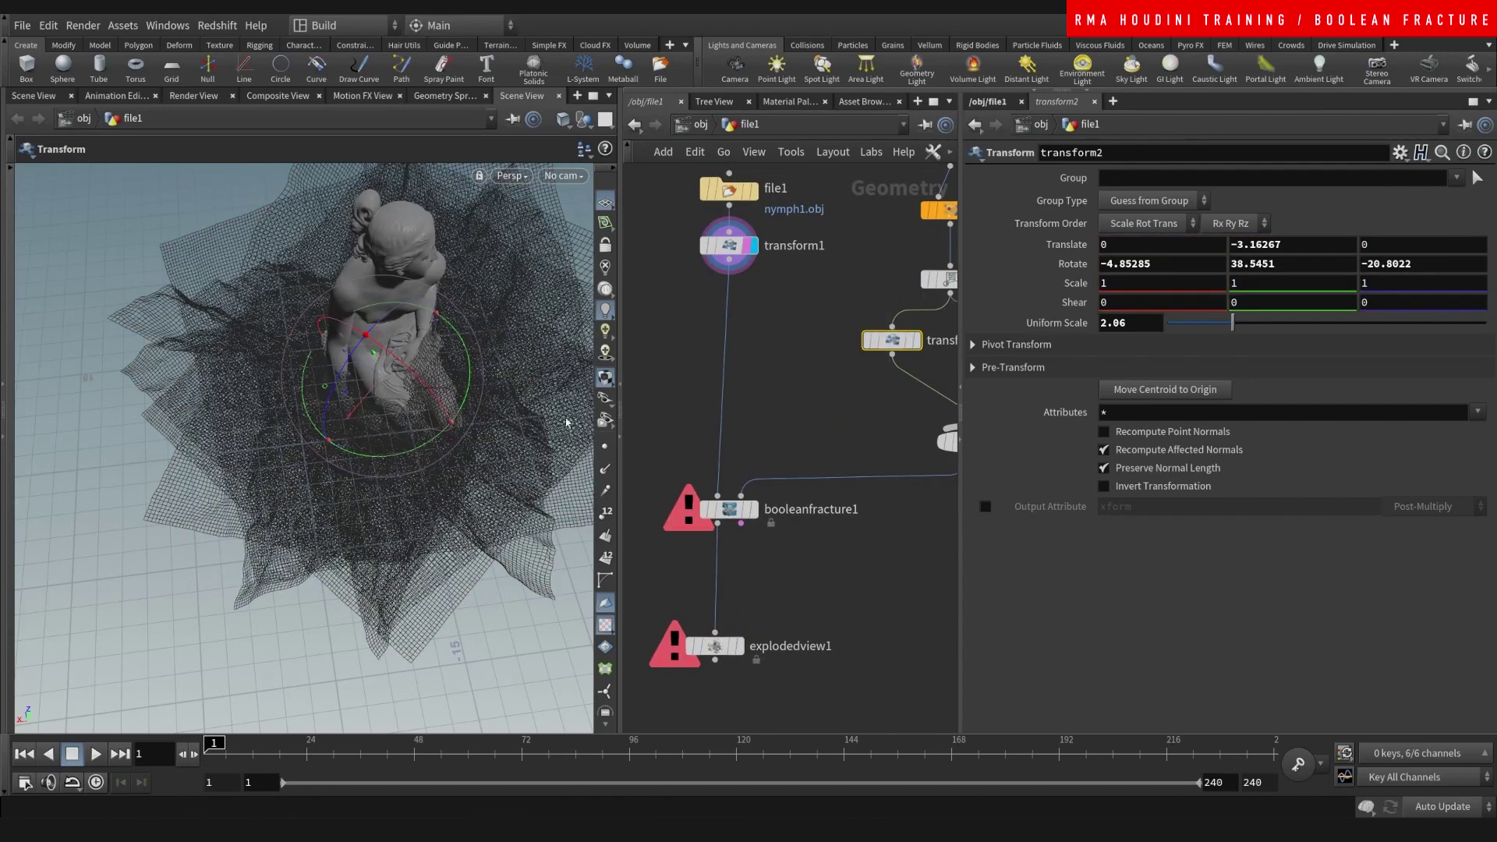
Translate transform2's cutting surfaces to about -0.85, -1.12, 1.35 and rotate them to about -33.6, 59.2, 56.1.
{"action": "key", "text": "Escape"}
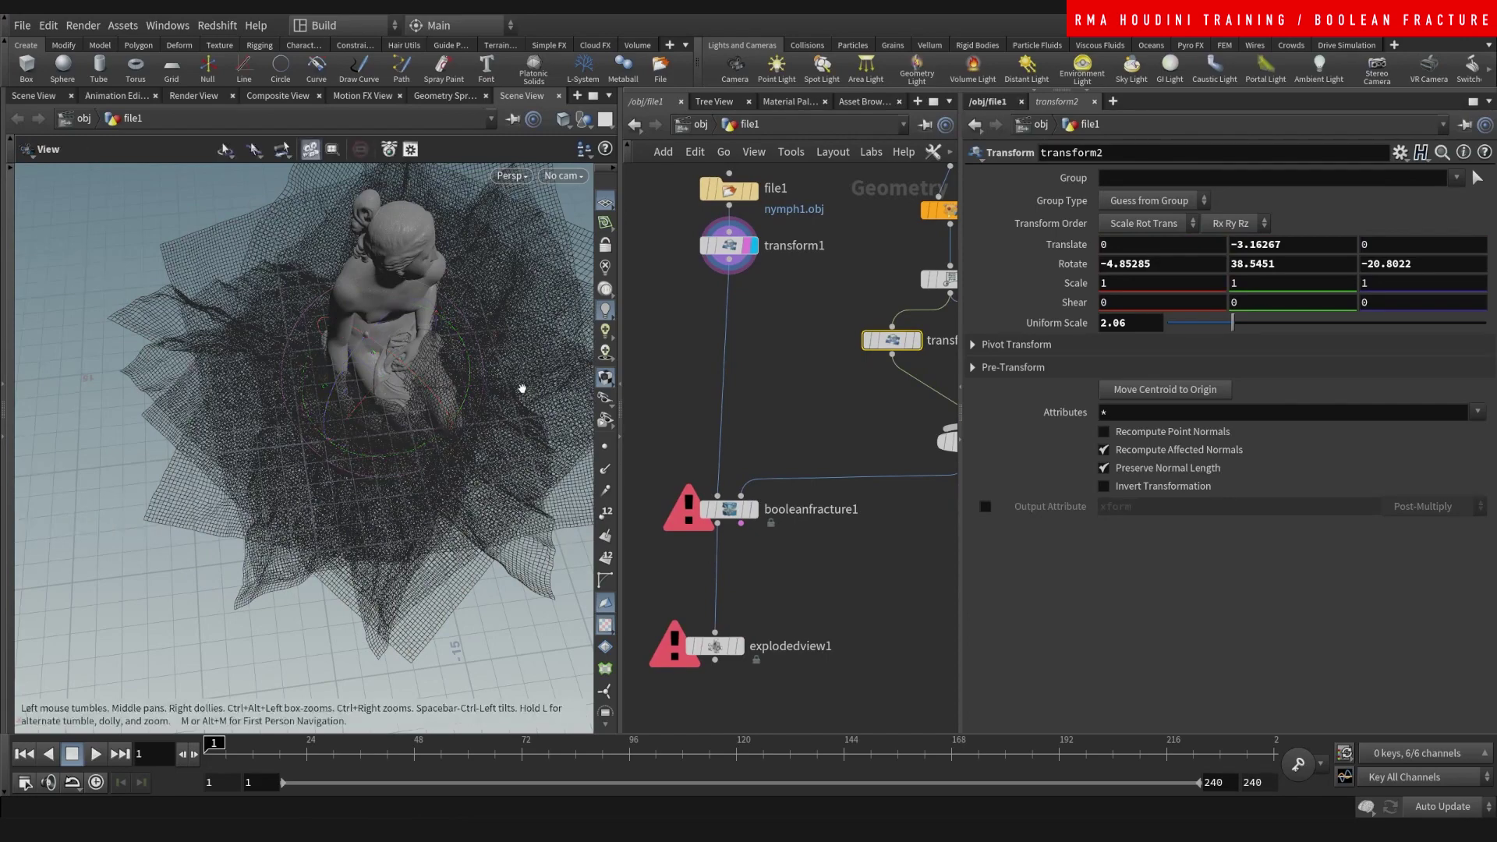
{"action": "left_click_drag", "start_coordinate": [522, 389], "coordinate": [538, 347]}
{"action": "key", "text": "Return"}
{"action": "middle_click_drag", "start_coordinate": [538, 347], "coordinate": [550, 269]}
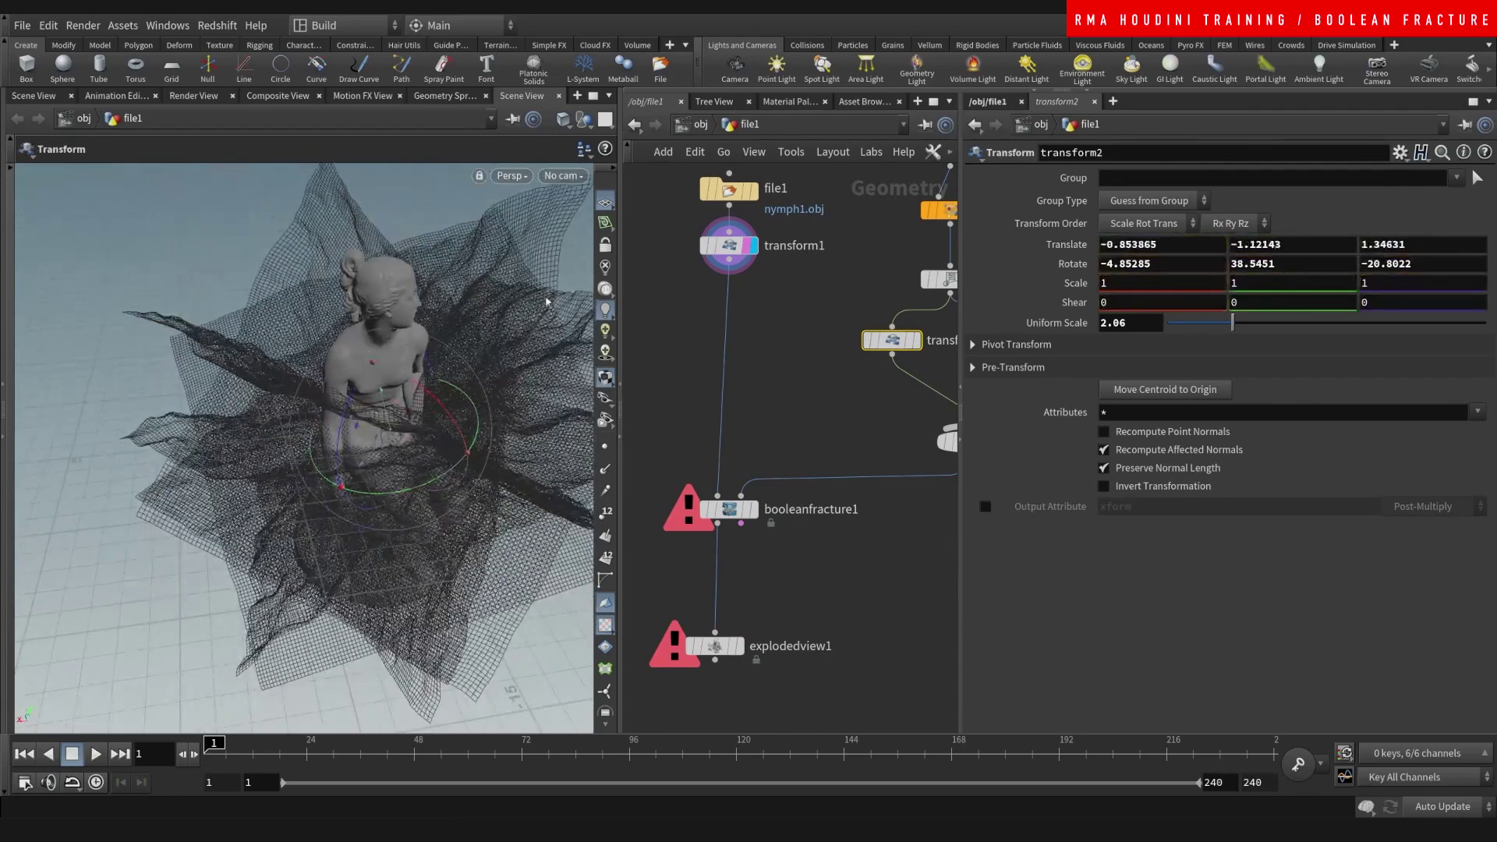
{"action": "left_click_drag", "start_coordinate": [398, 366], "coordinate": [511, 437]}
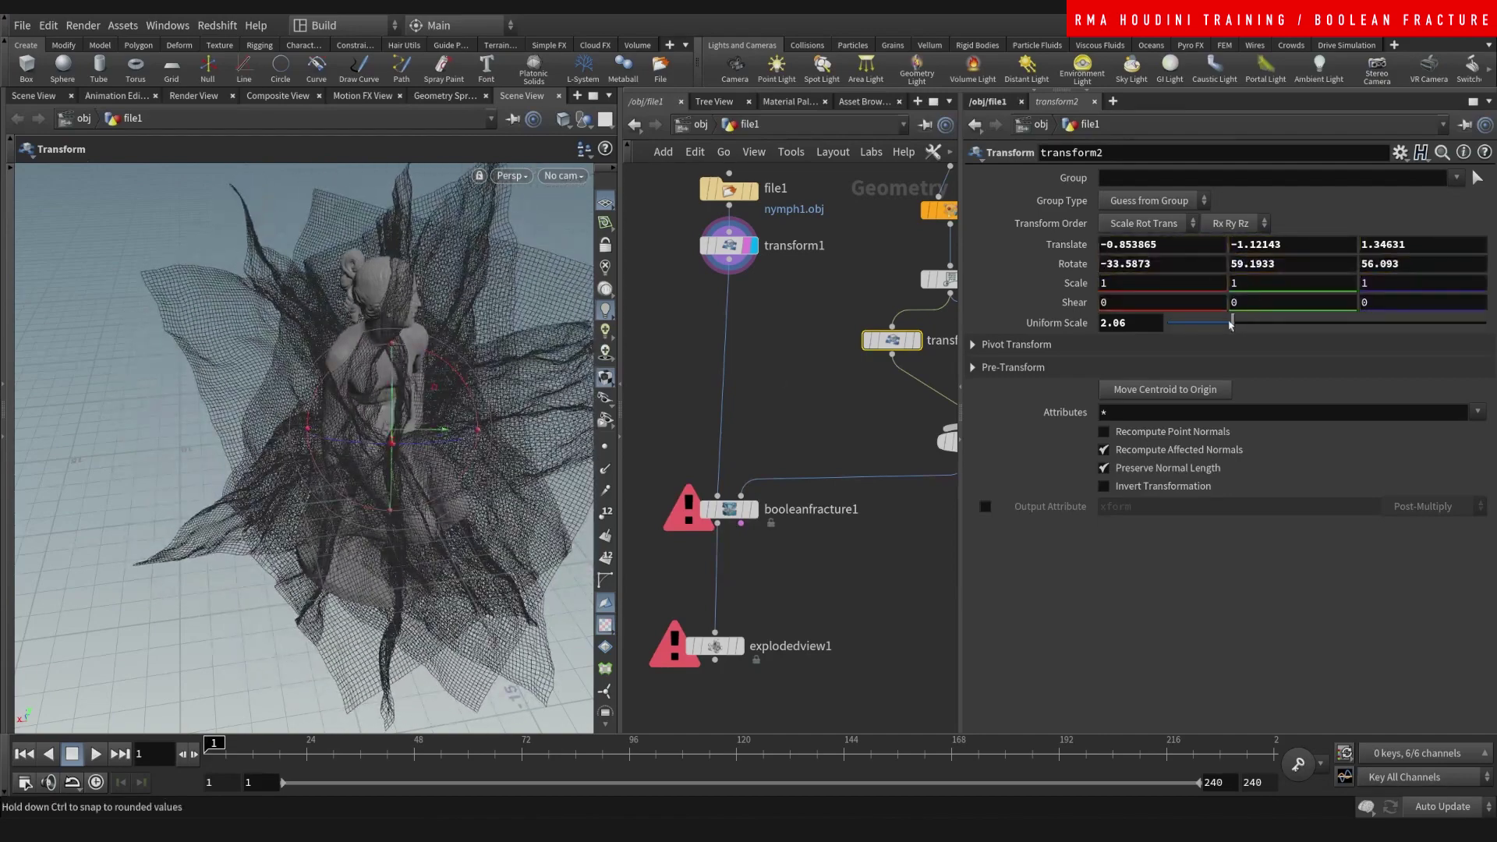
Set transform2's uniform scale to 1.71 and translate its cutting surfaces to about -1.16, -2.82, 1.03.
{"action": "left_click_drag", "start_coordinate": [1232, 323], "coordinate": [1208, 329]}
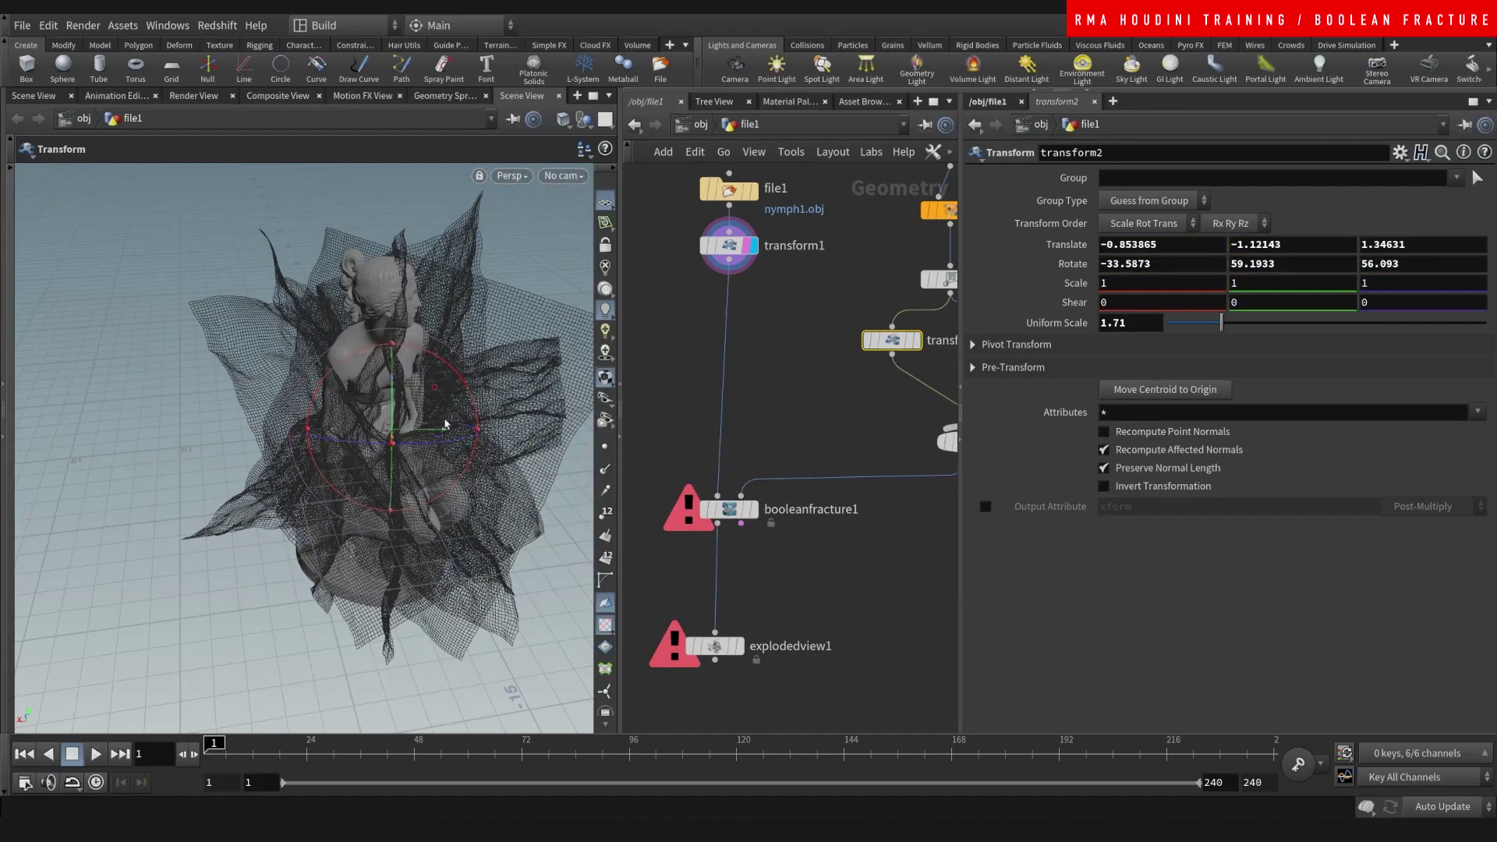
{"action": "left_click_drag", "start_coordinate": [458, 444], "coordinate": [448, 335], "text": "alt"}
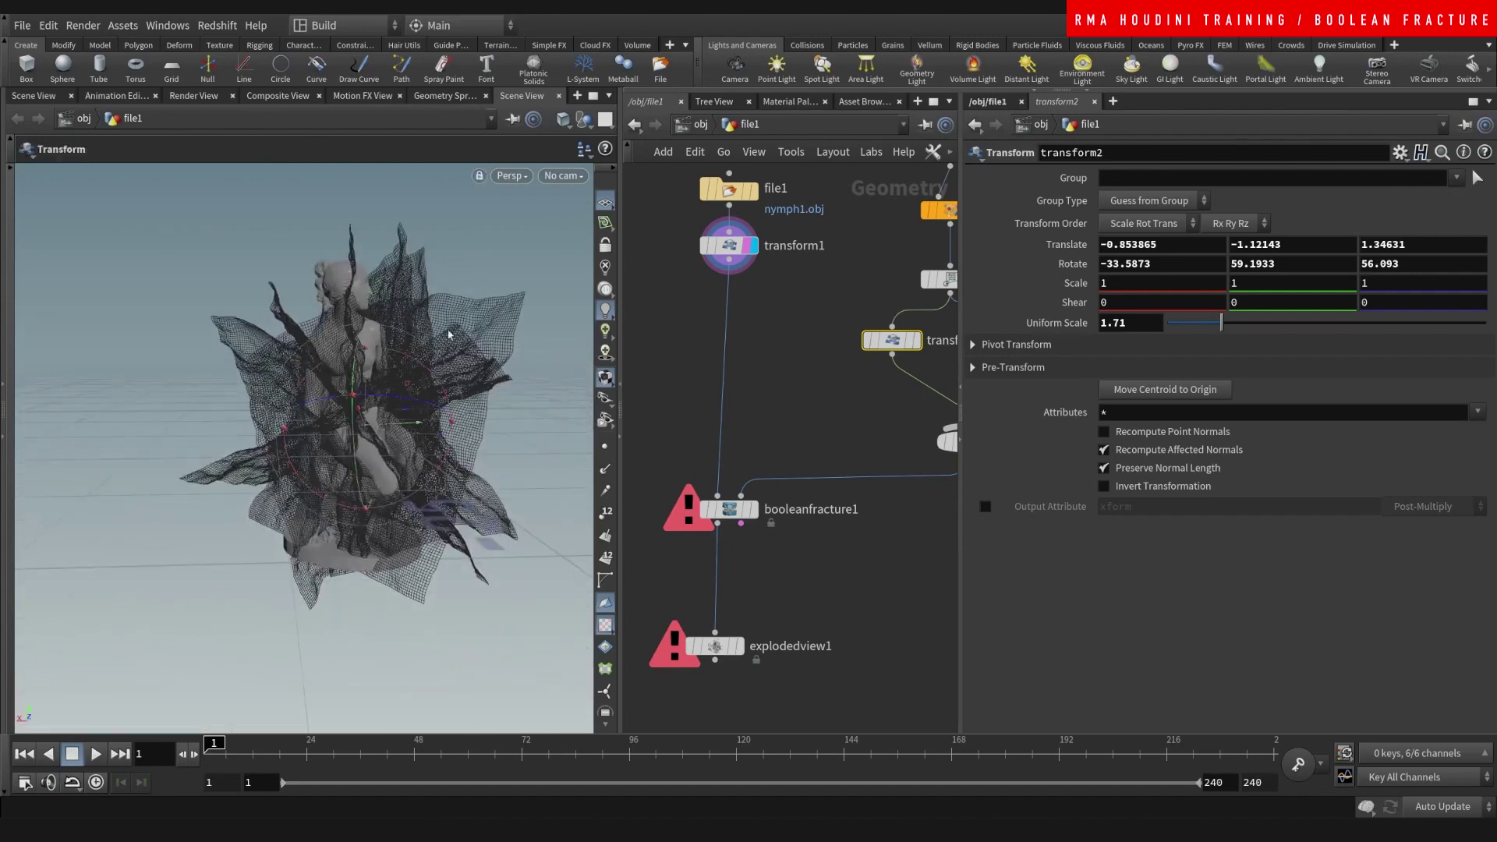
{"action": "middle_click_drag", "start_coordinate": [482, 293], "coordinate": [490, 323]}
Recook Boolean Fracture, display the exploded view, and examine the separated statue pieces up close.
{"action": "middle_click_drag", "start_coordinate": [820, 397], "coordinate": [792, 306]}
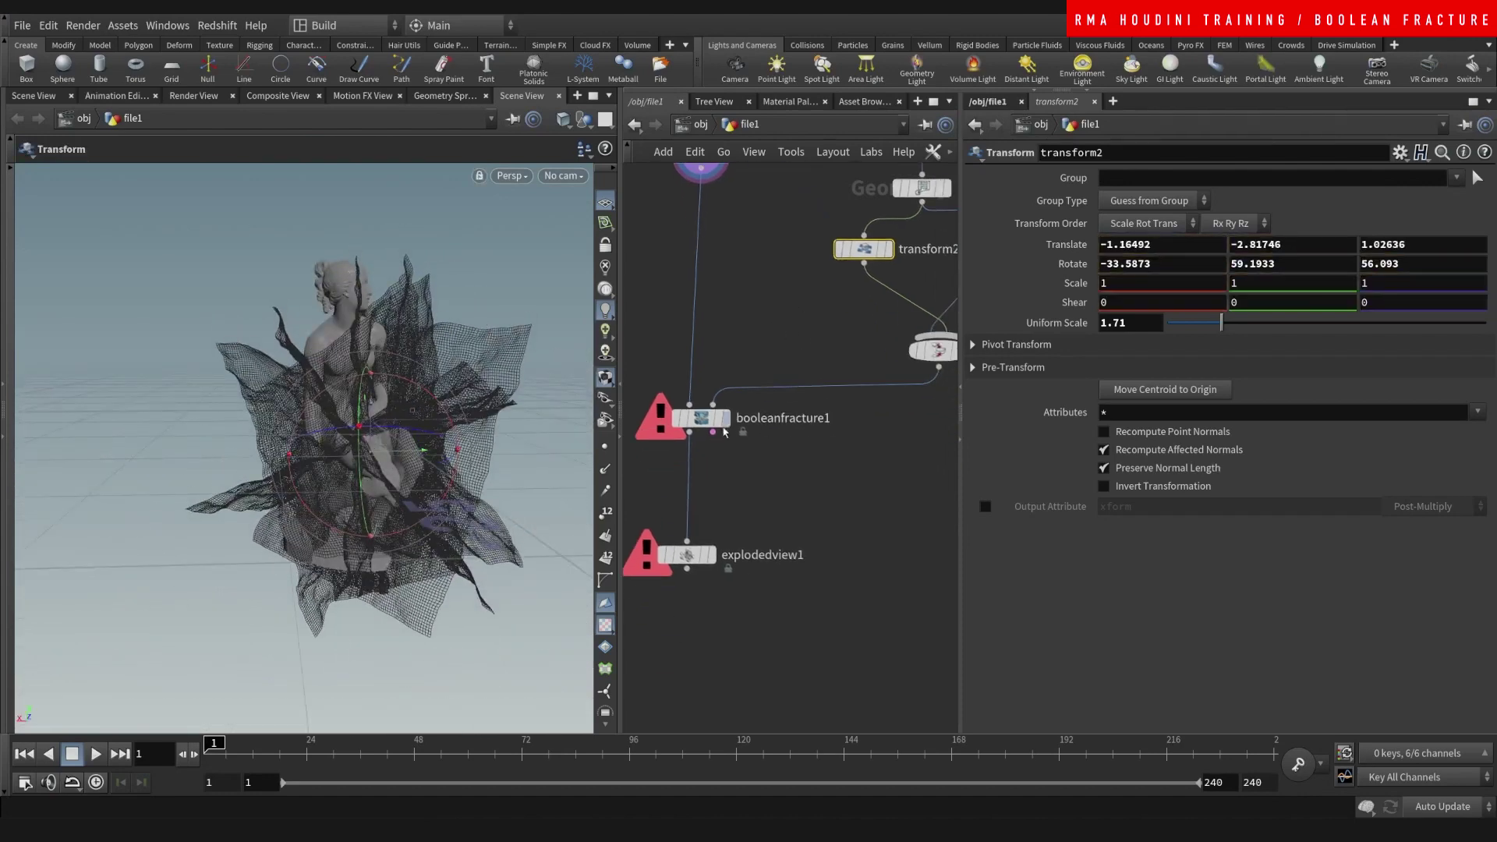
{"action": "mouse_move", "coordinate": [725, 428]}
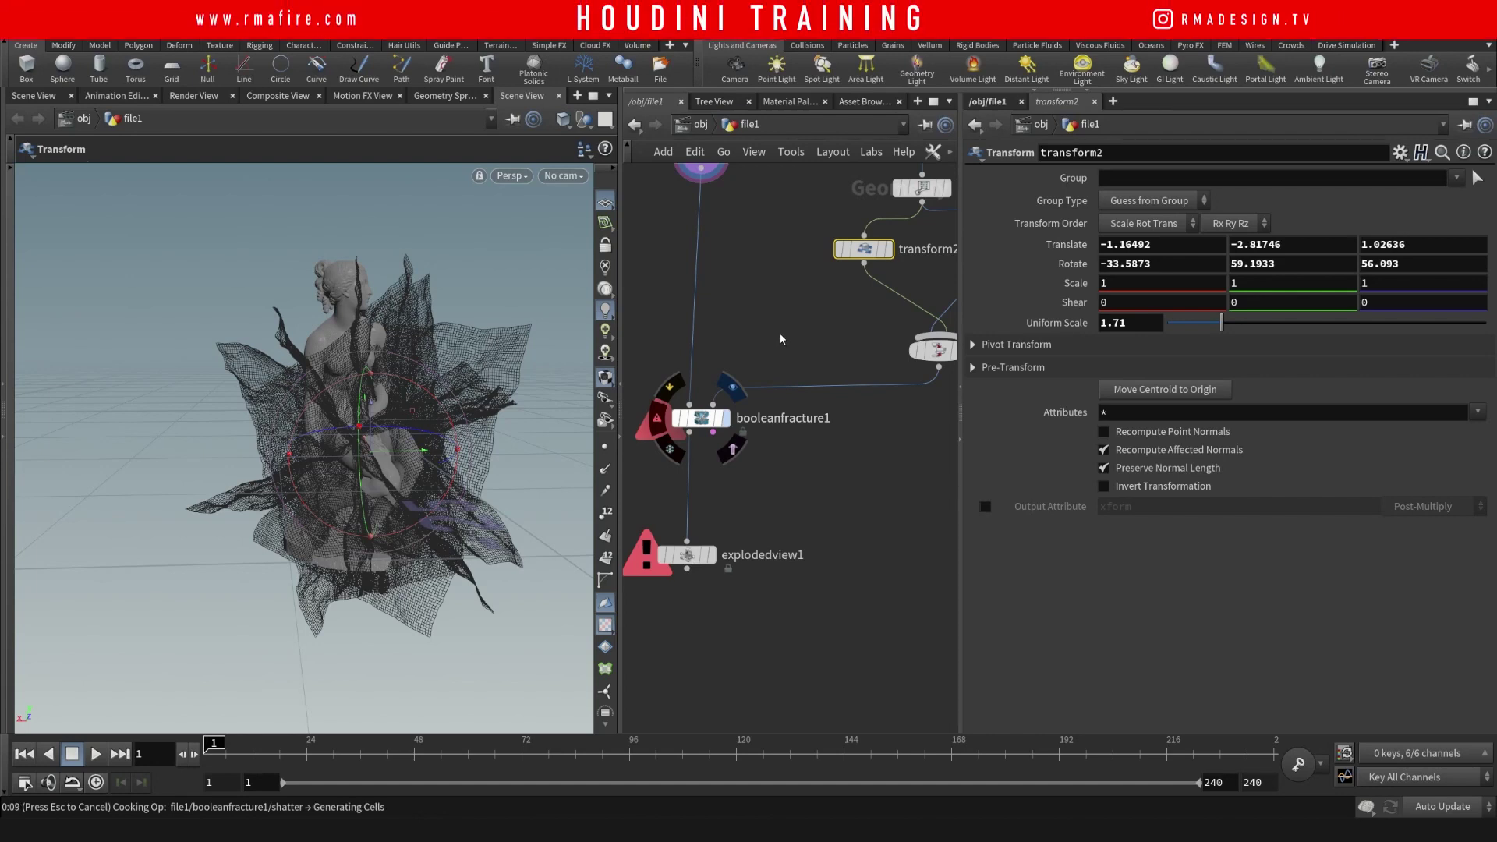
{"action": "left_click", "coordinate": [711, 555]}
{"action": "left_click", "coordinate": [687, 555]}
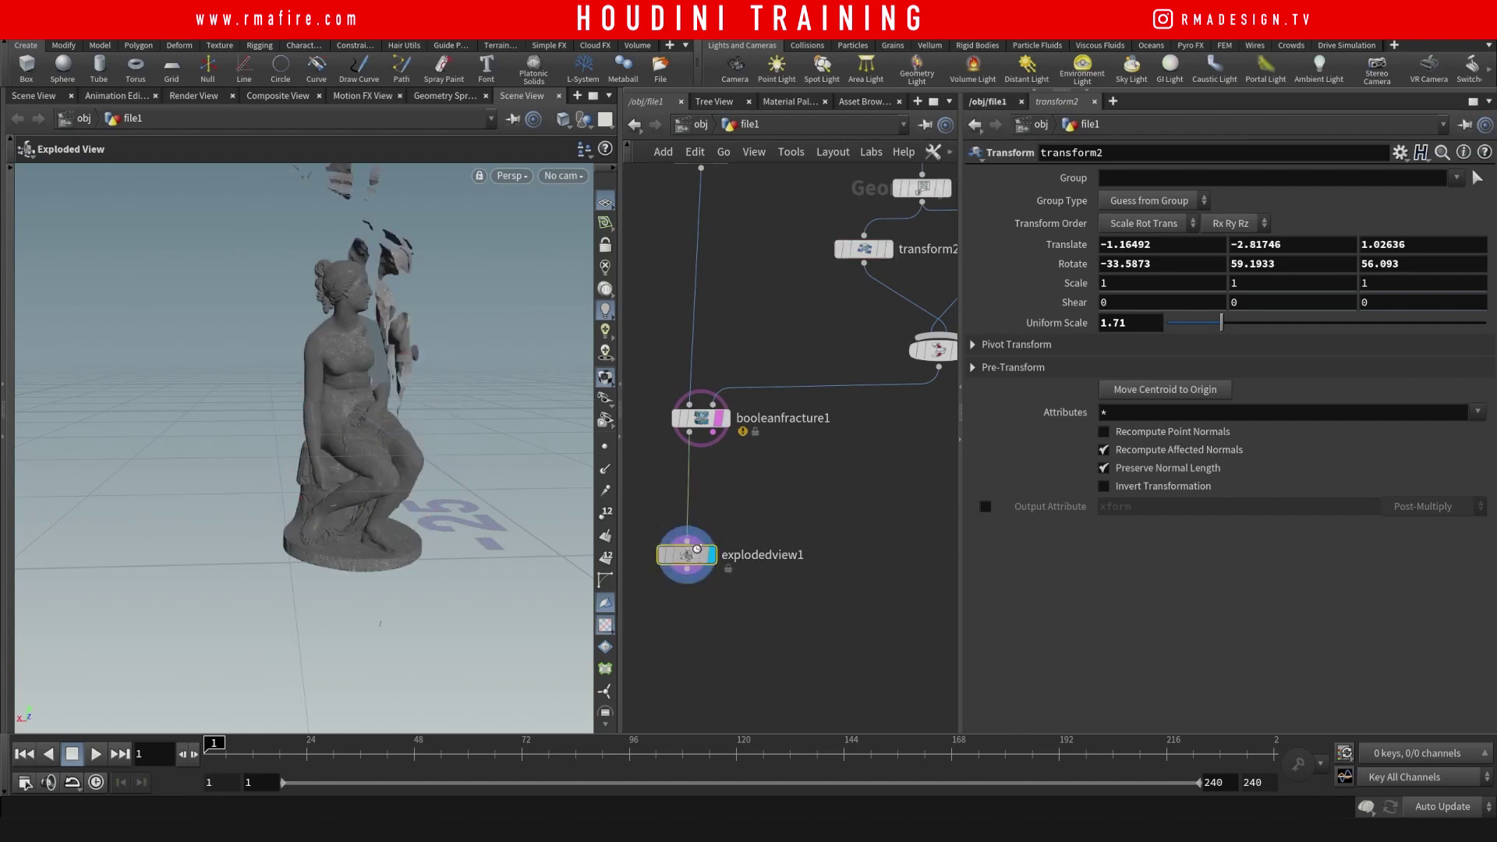
{"action": "left_click", "coordinate": [716, 584]}
{"action": "left_click_drag", "start_coordinate": [444, 487], "coordinate": [371, 428], "text": "alt"}
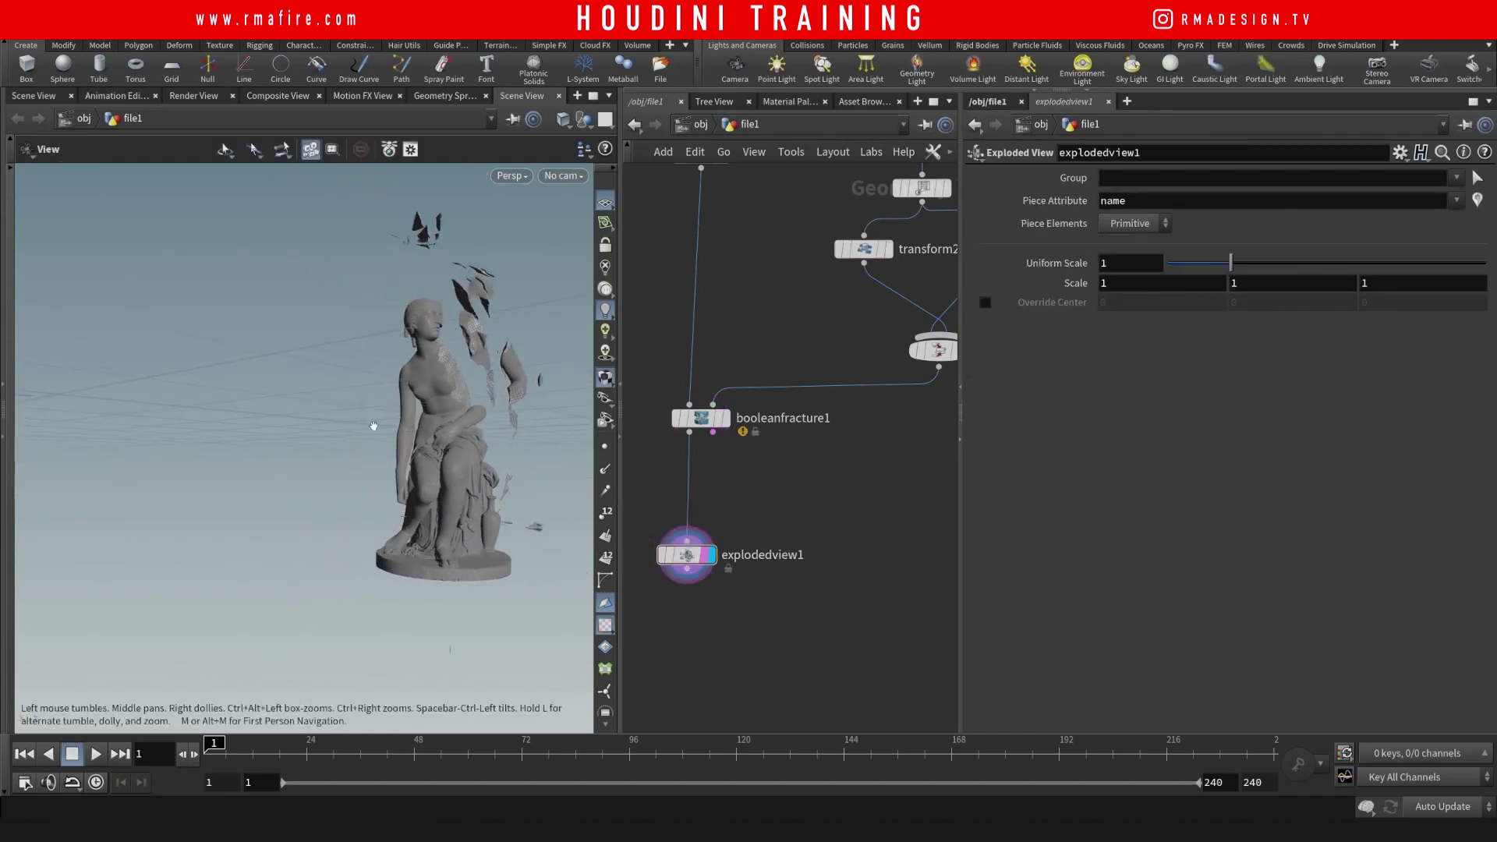
{"action": "right_click_drag", "start_coordinate": [371, 428], "coordinate": [468, 440], "text": "alt"}
{"action": "left_click_drag", "start_coordinate": [468, 440], "coordinate": [521, 451], "text": "alt"}
Insert a Convert node between transform1 and Boolean Fracture and display its output.
{"action": "middle_click_drag", "start_coordinate": [755, 360], "coordinate": [798, 552]}
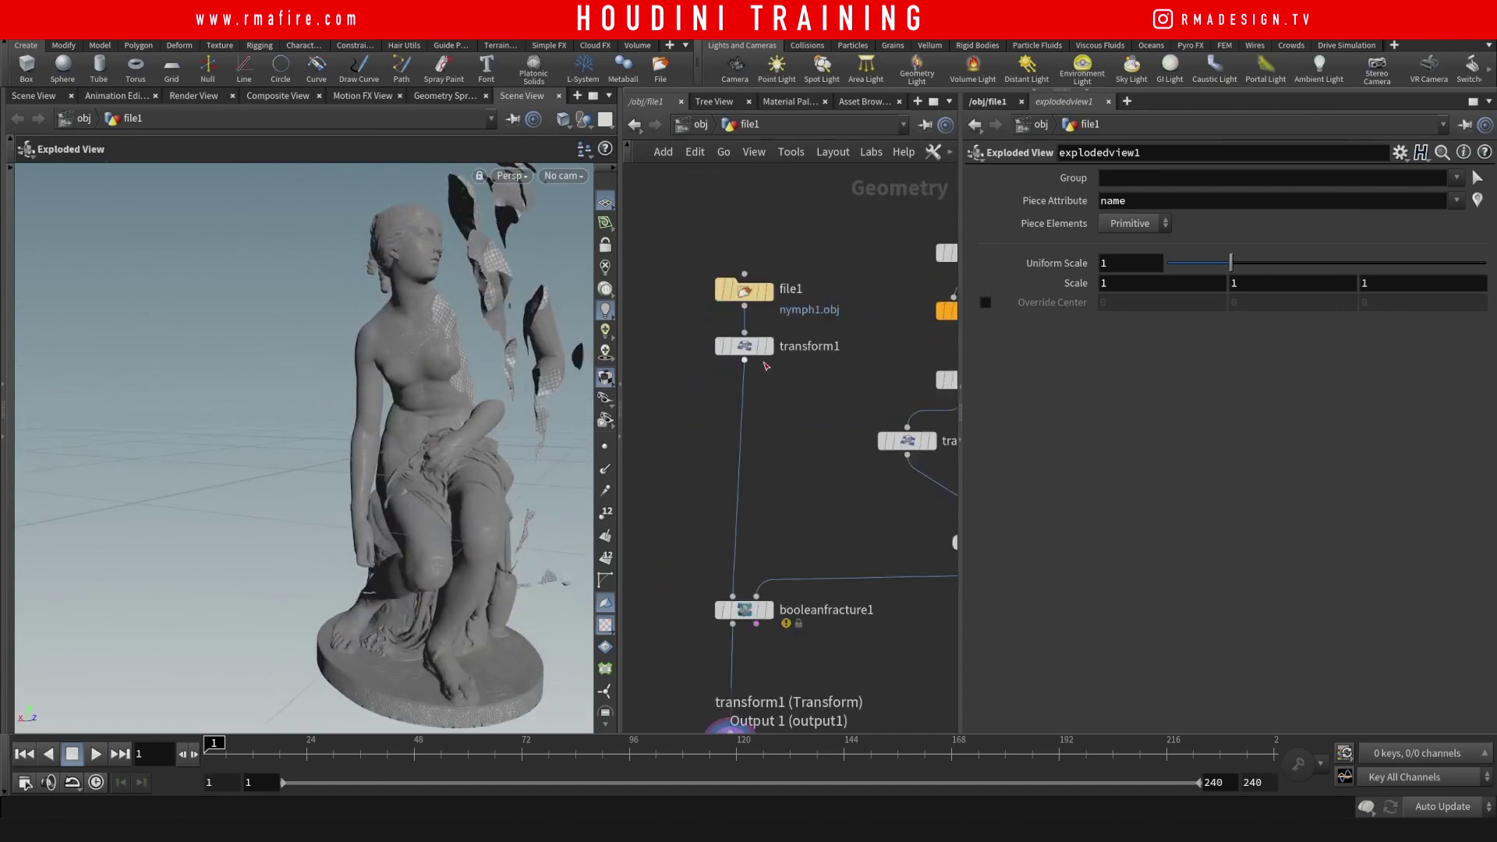
{"action": "left_click", "coordinate": [767, 345]}
{"action": "key", "text": "Tab"}
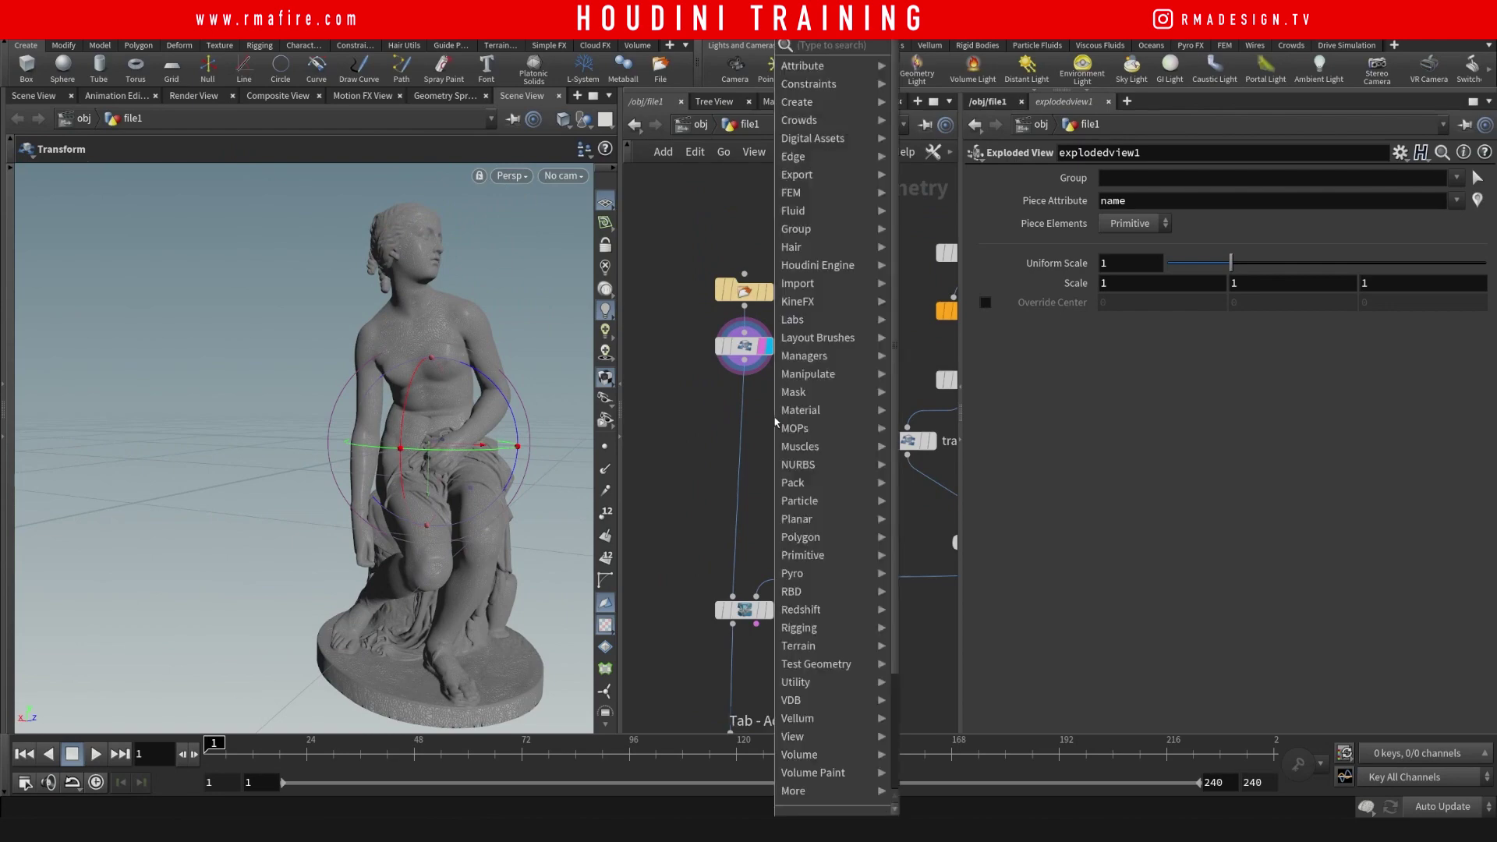
{"action": "type", "text": "co"}
{"action": "key", "text": "Return"}
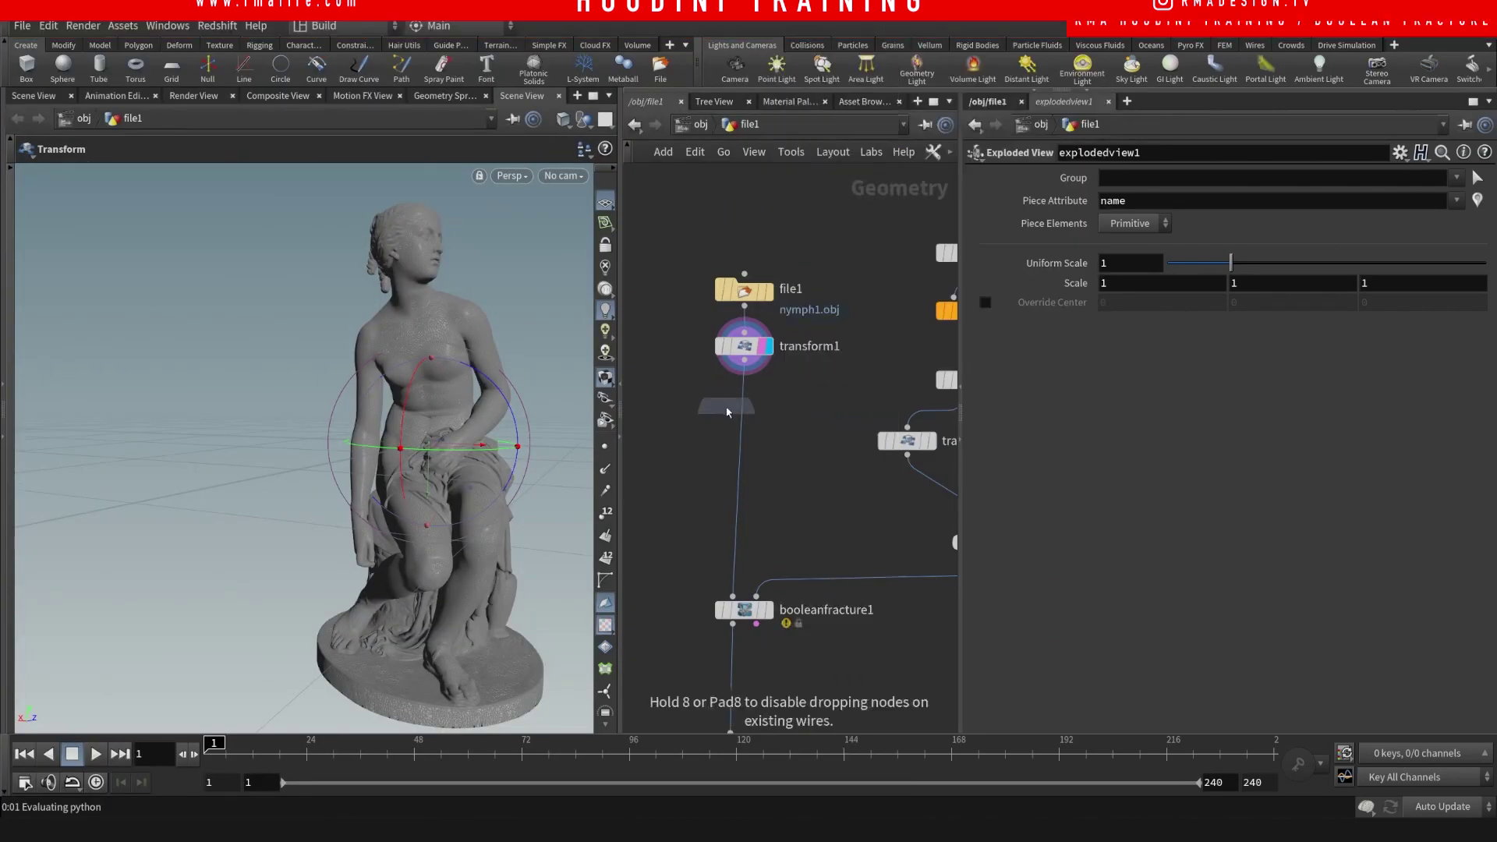
{"action": "left_click", "coordinate": [747, 405]}
{"action": "left_click", "coordinate": [770, 409]}
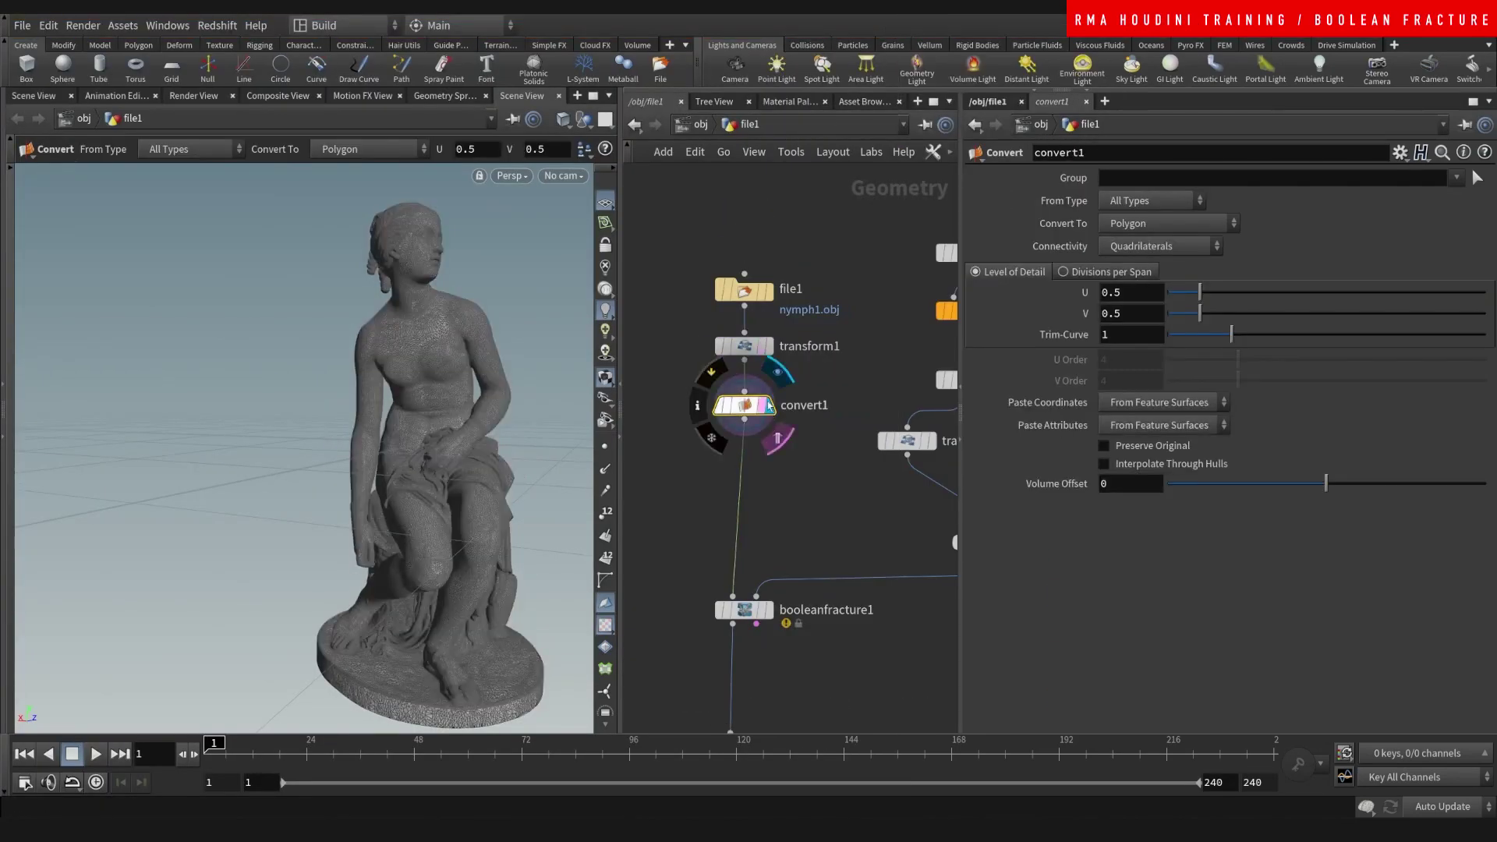
Move the file1, transform1 and convert1 nodes together away from the cutter branch, and select convert1.
{"action": "left_click_drag", "start_coordinate": [738, 241], "coordinate": [760, 421]}
{"action": "left_click_drag", "start_coordinate": [742, 395], "coordinate": [657, 324]}
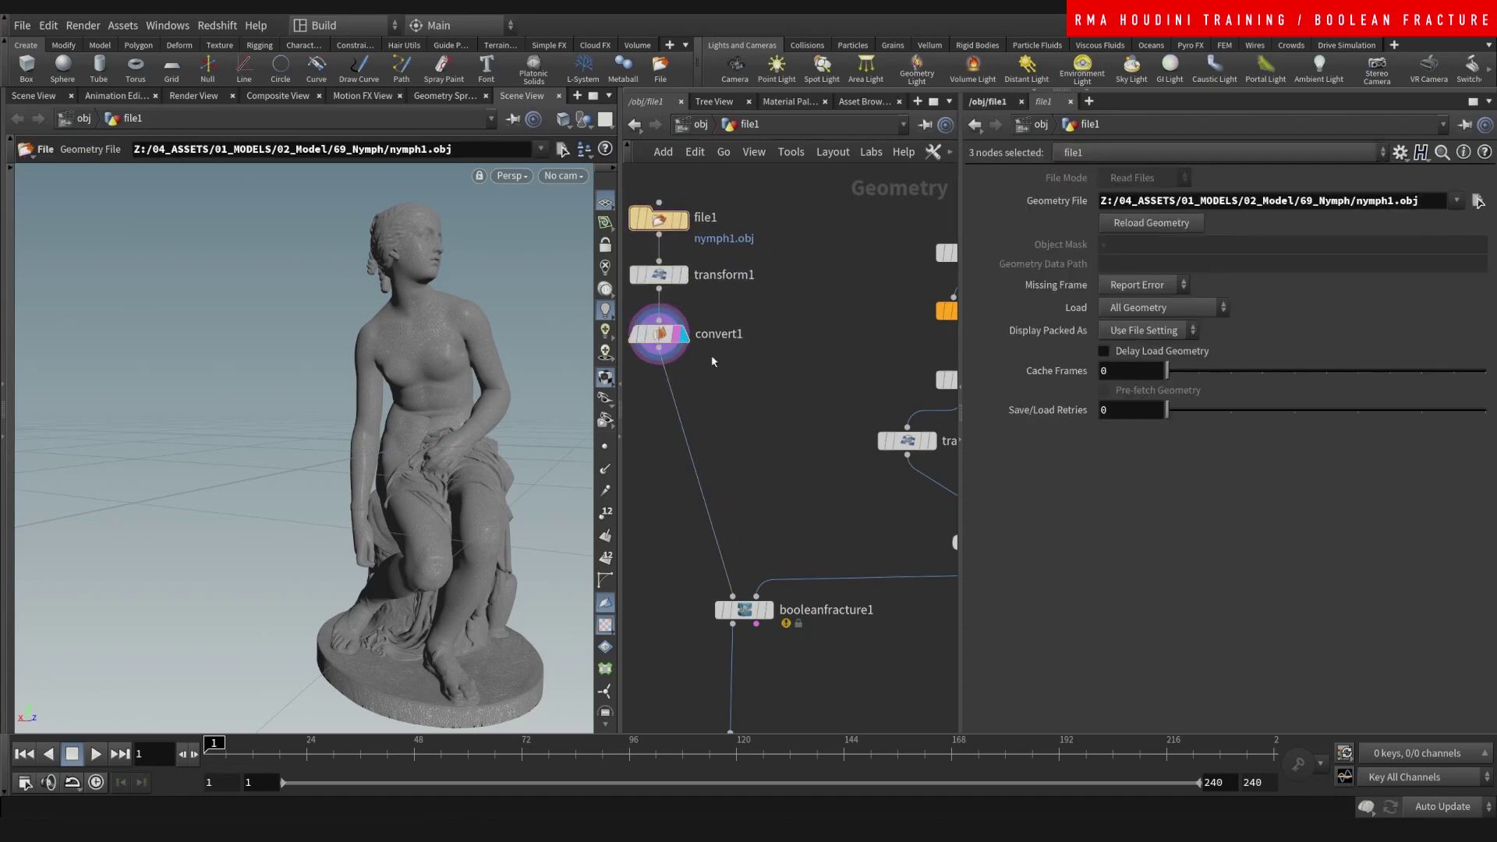
{"action": "left_click", "coordinate": [659, 331]}
Display Boolean Fracture with the converted statue, and switch the display to the exploded view.
{"action": "middle_click_drag", "start_coordinate": [783, 528], "coordinate": [759, 374]}
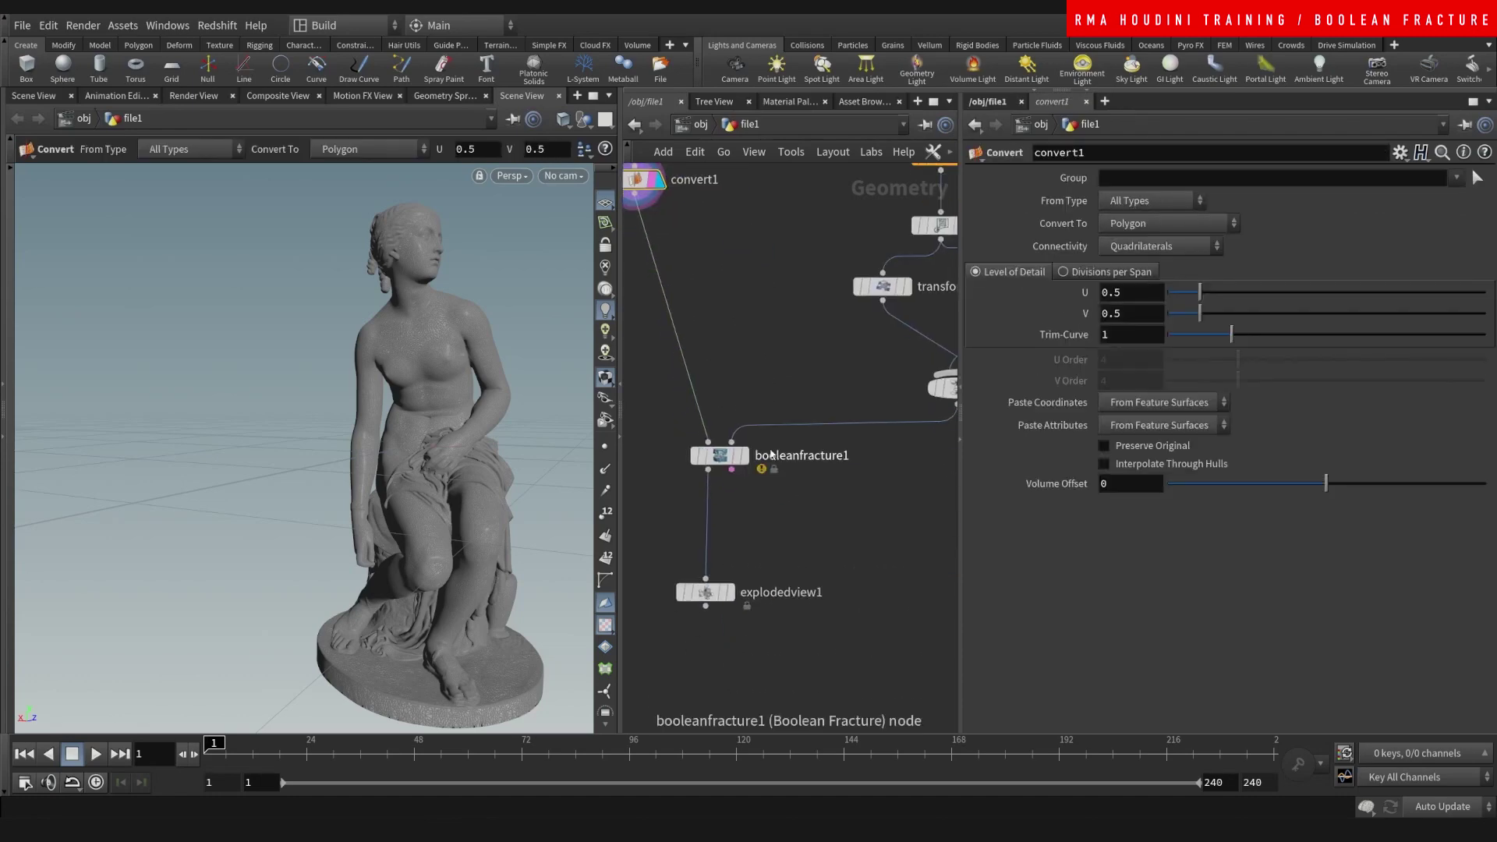
{"action": "mouse_move", "coordinate": [746, 460]}
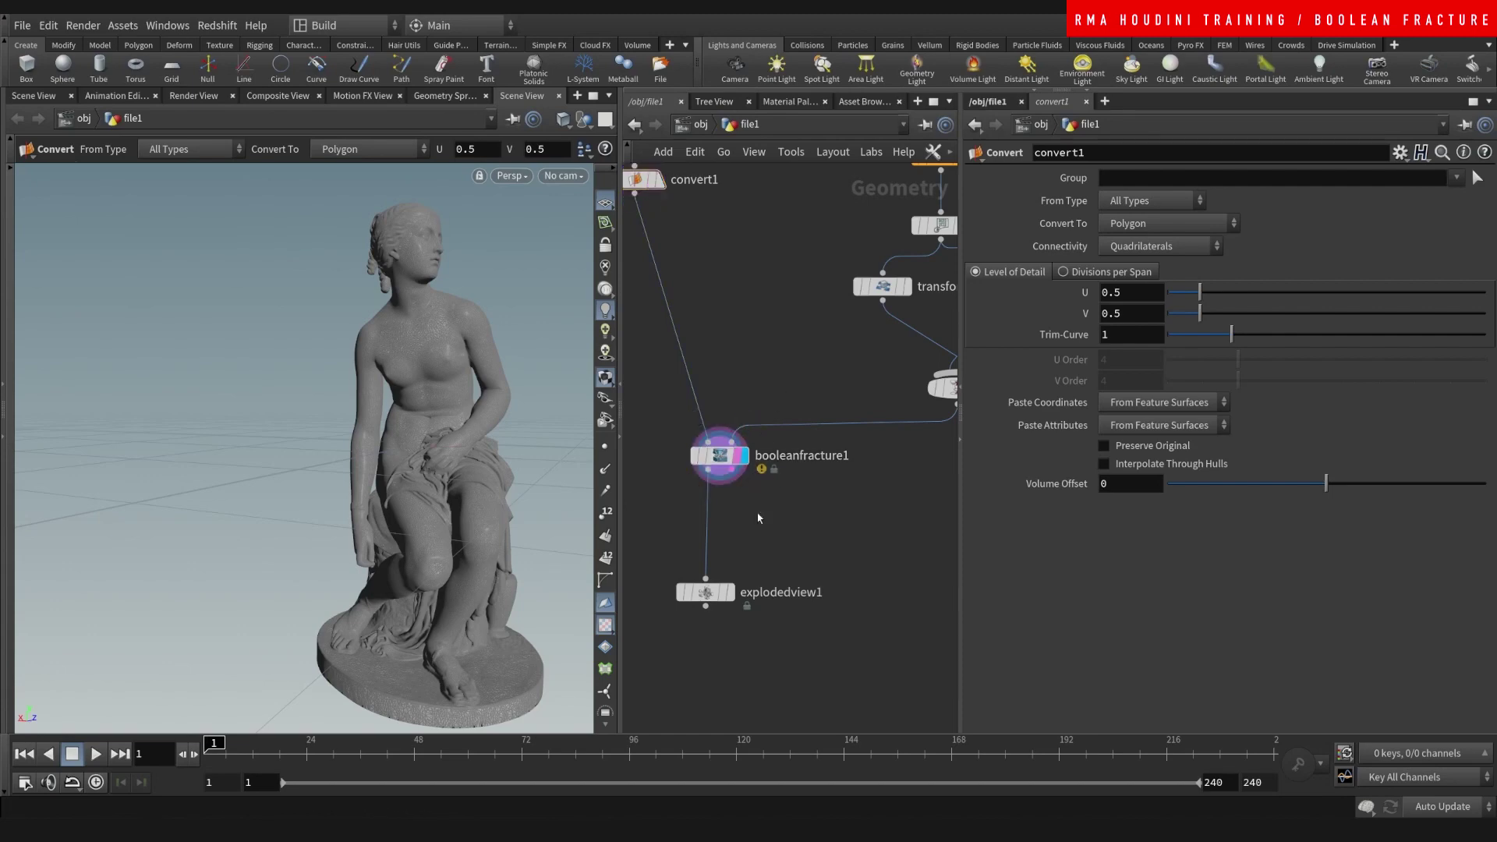
{"action": "left_click", "coordinate": [730, 592]}
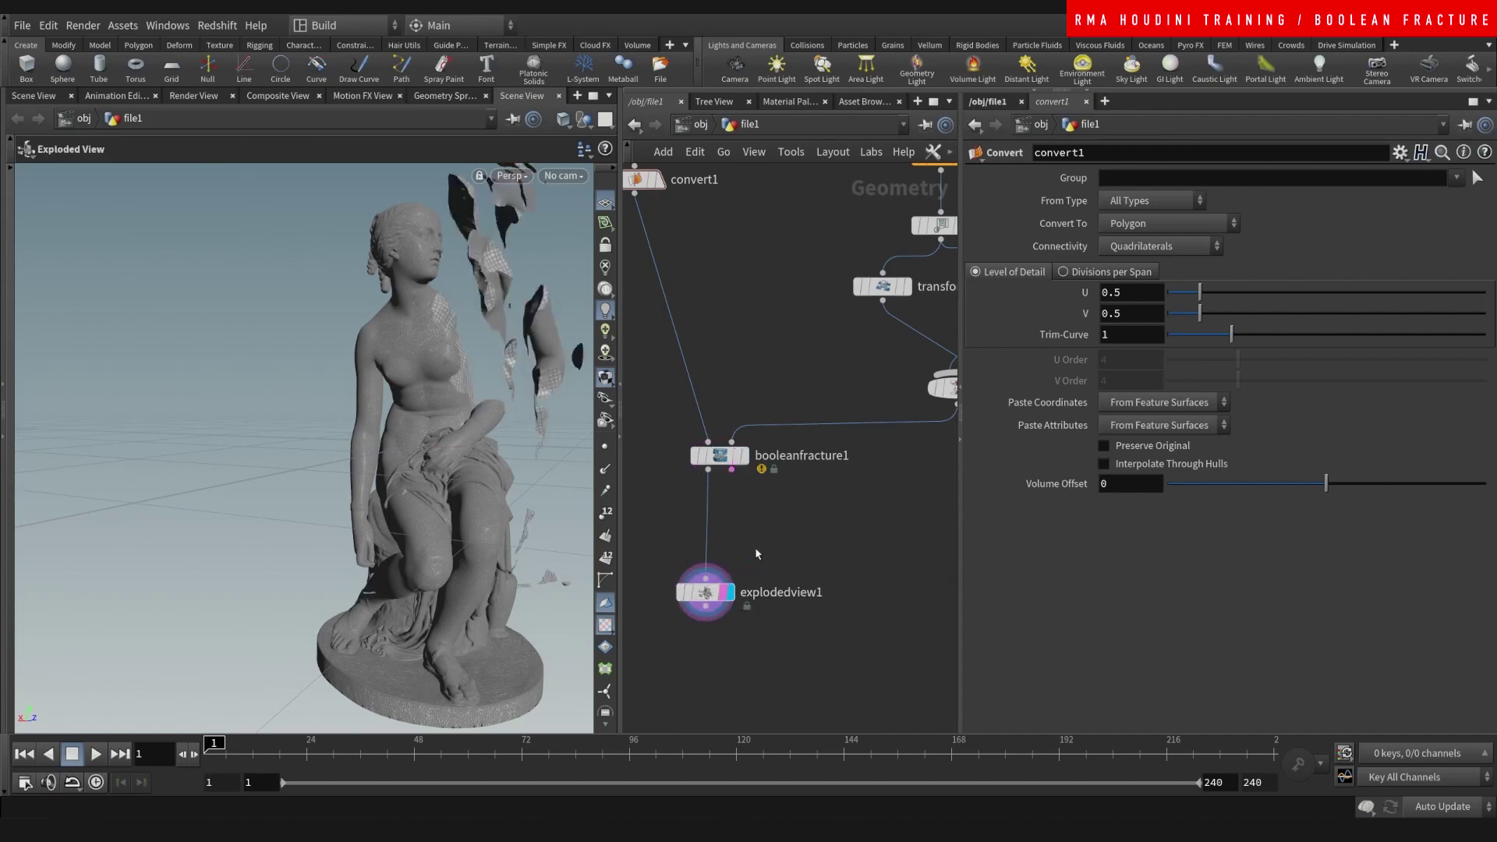
{"action": "scroll", "coordinate": [752, 520], "scroll_direction": "down", "scroll_amount": 3}
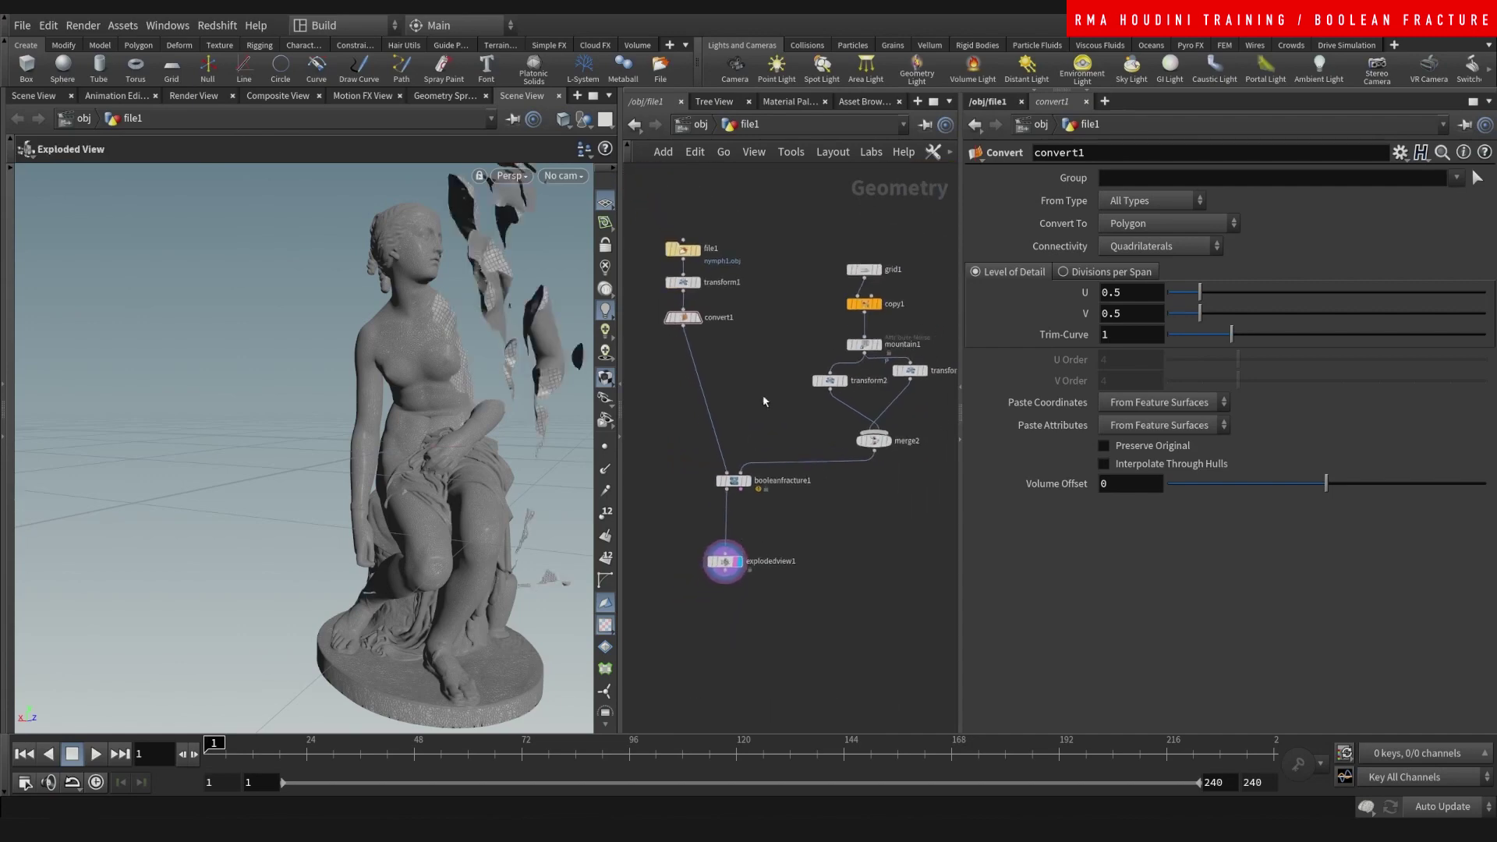
Display the transform2 cutter grids and reduce their uniform scale to 1.19.
{"action": "middle_click_drag", "start_coordinate": [732, 330], "coordinate": [662, 304]}
{"action": "scroll", "coordinate": [731, 390], "scroll_direction": "up", "scroll_amount": 2}
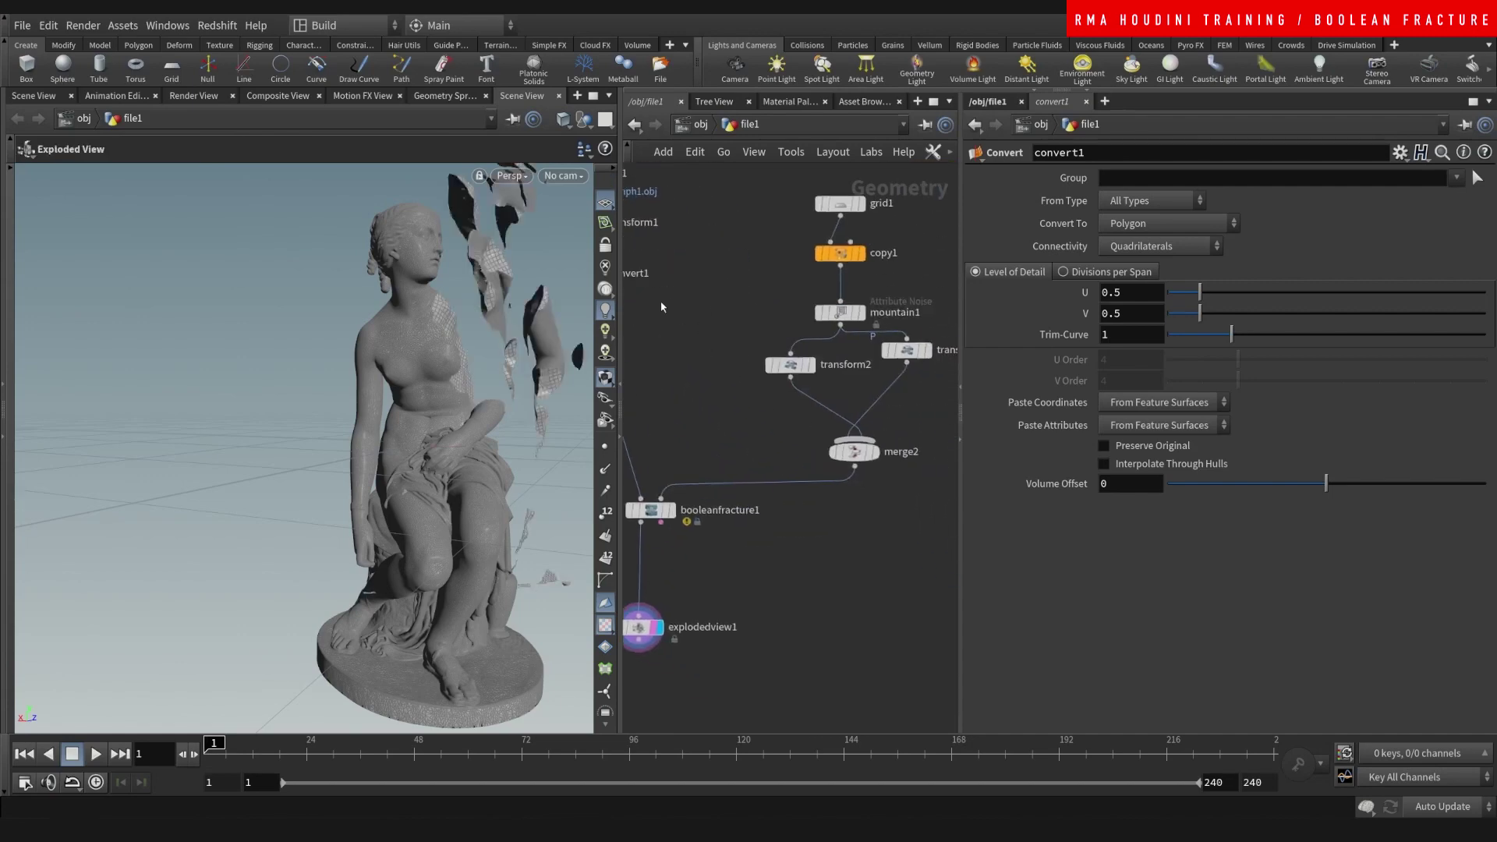
{"action": "left_click", "coordinate": [811, 347]}
{"action": "left_click", "coordinate": [790, 364]}
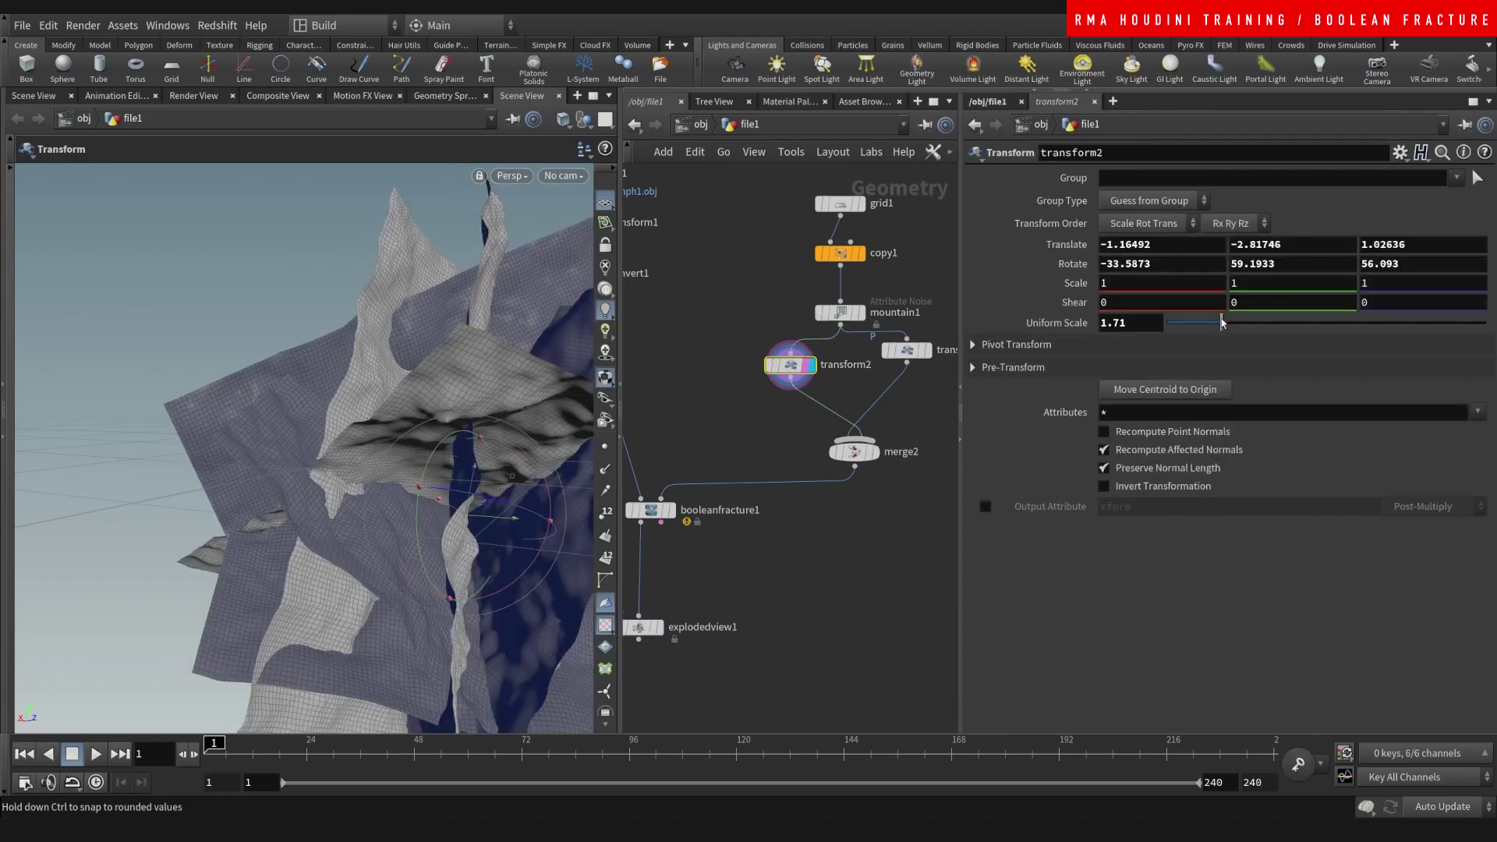
{"action": "left_click_drag", "start_coordinate": [1220, 322], "coordinate": [1199, 320]}
Wire transform2 directly into Boolean Fracture's cutter input, display the fracture result, and switch the display to the exploded view.
{"action": "left_click", "coordinate": [790, 382]}
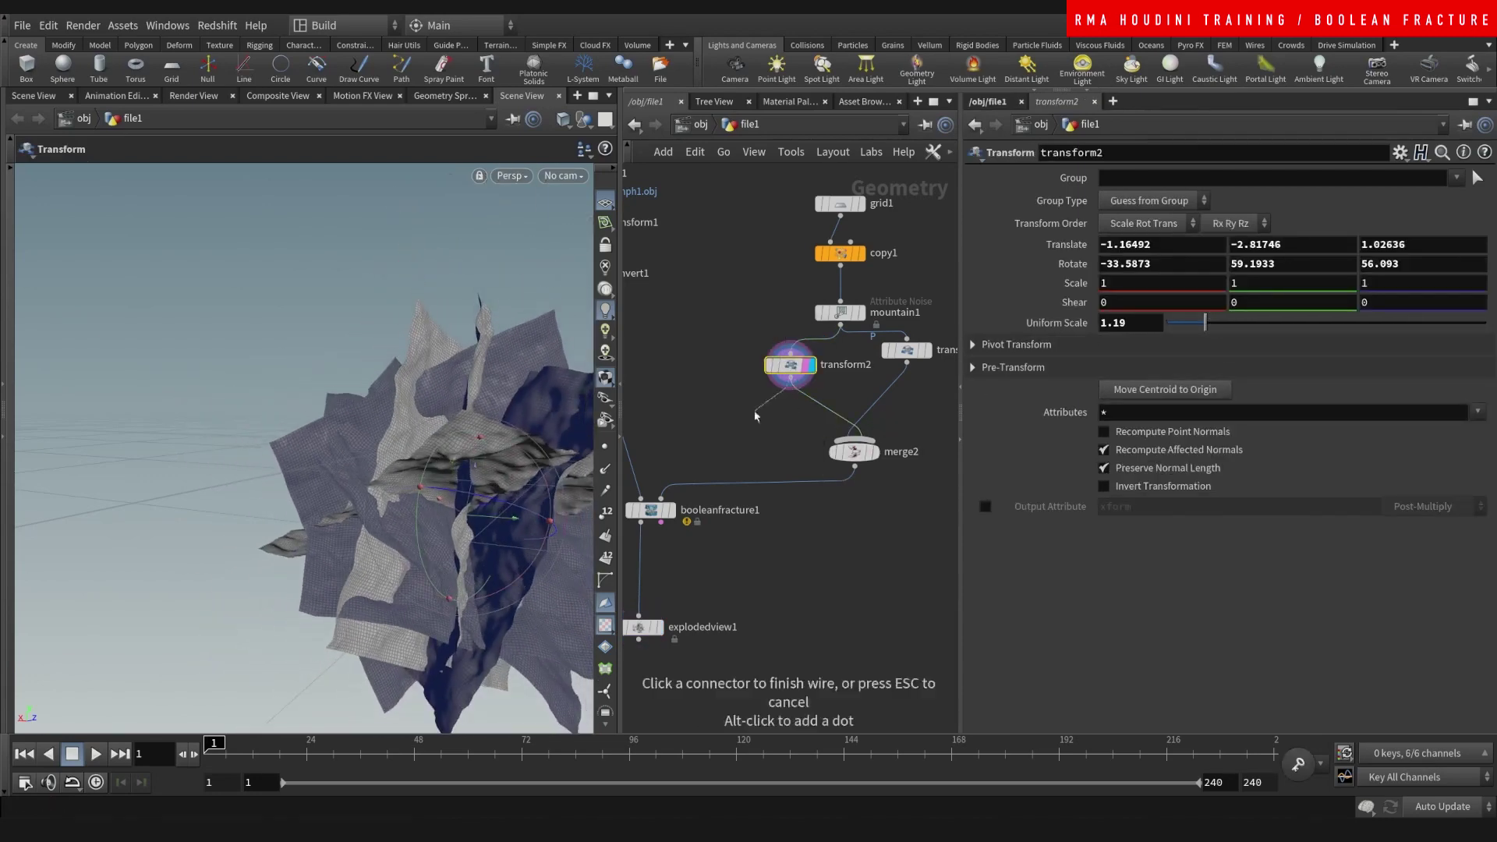
{"action": "left_click", "coordinate": [661, 499]}
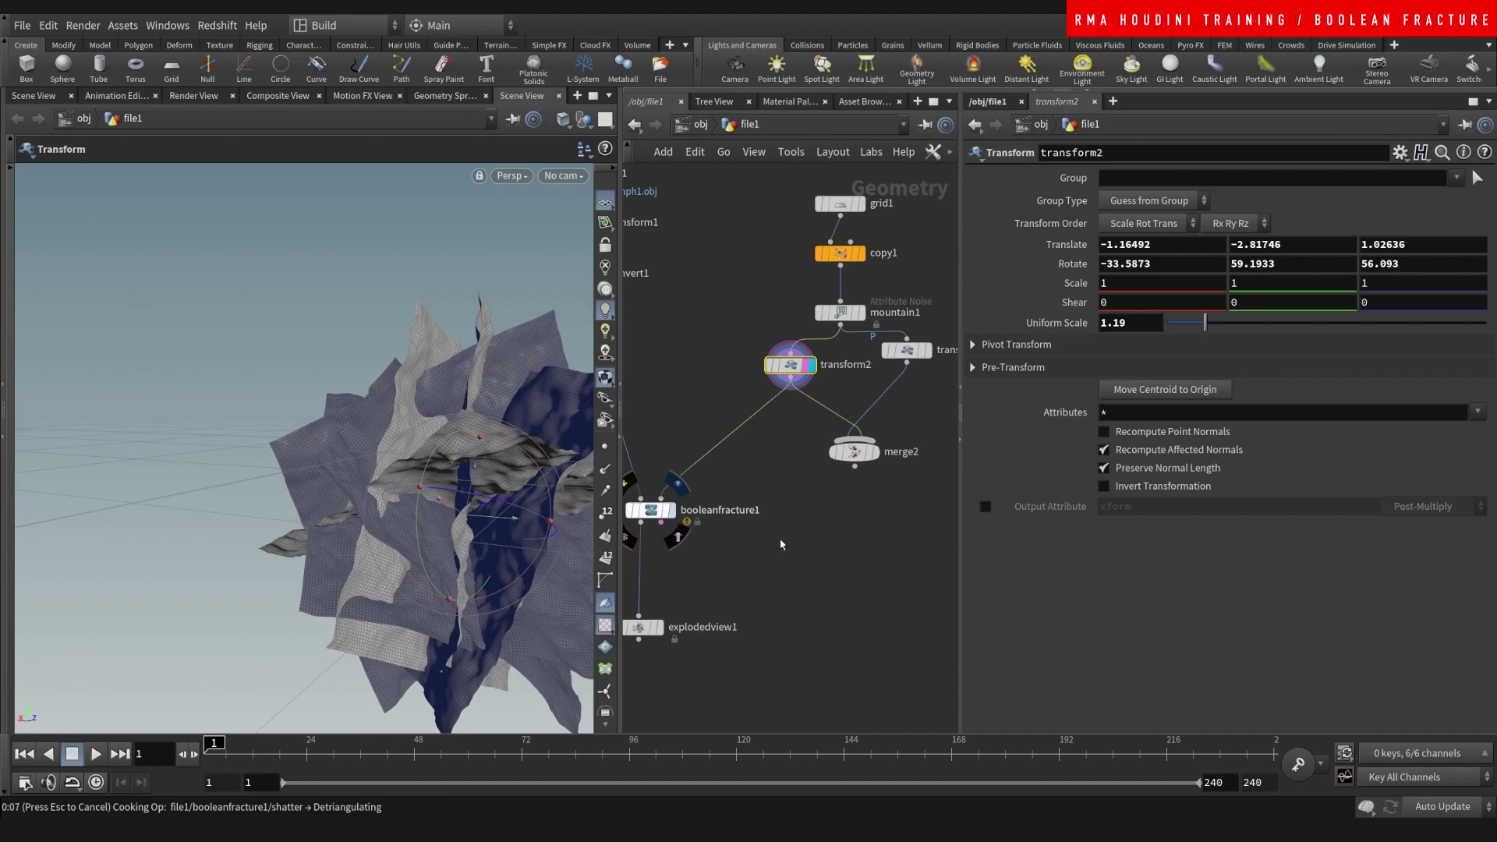
{"action": "middle_click_drag", "start_coordinate": [782, 536], "coordinate": [872, 460]}
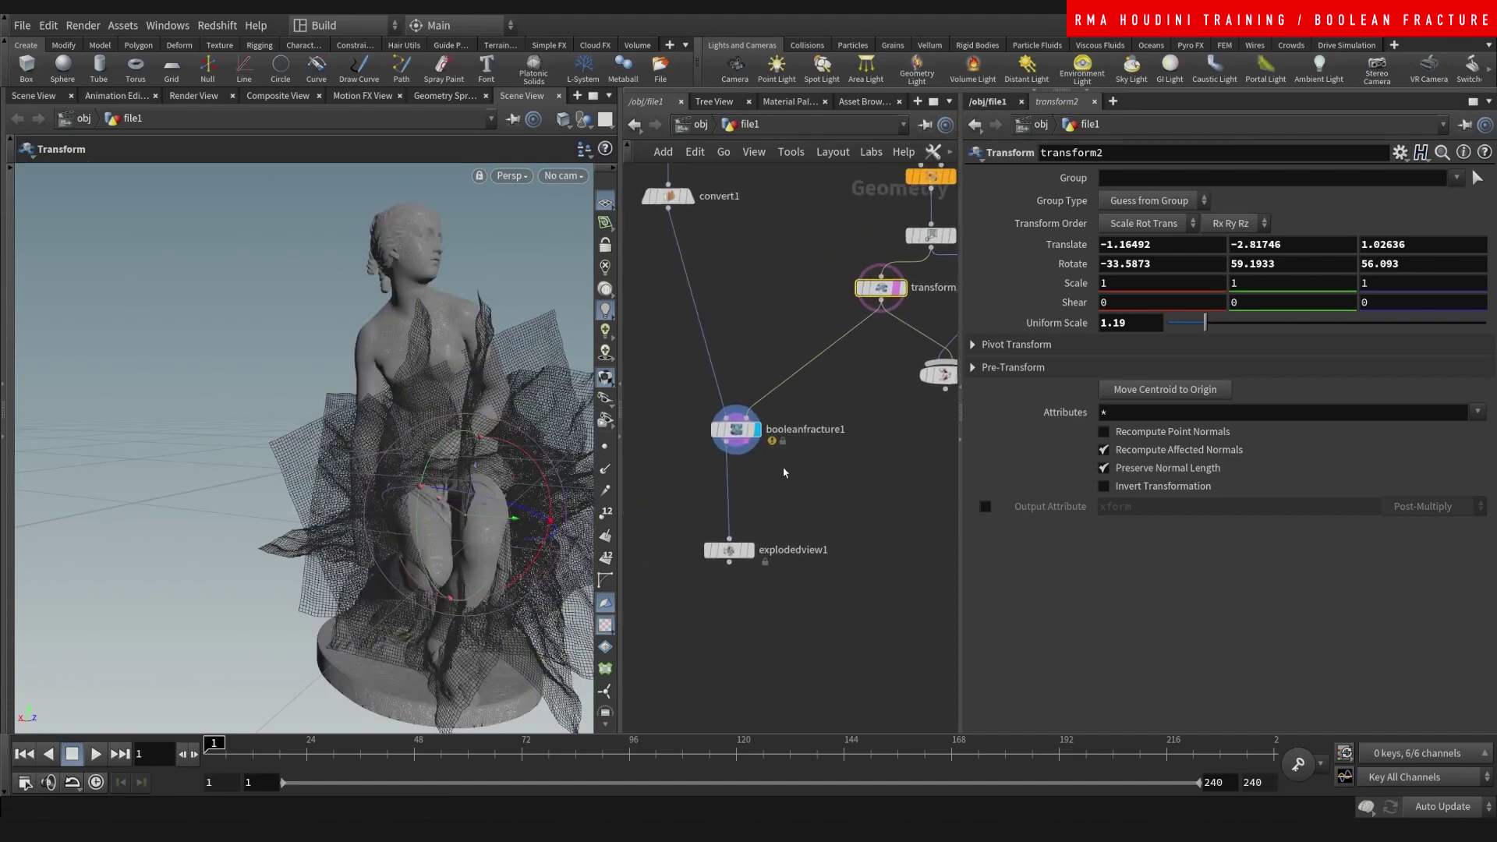
{"action": "left_click", "coordinate": [751, 429]}
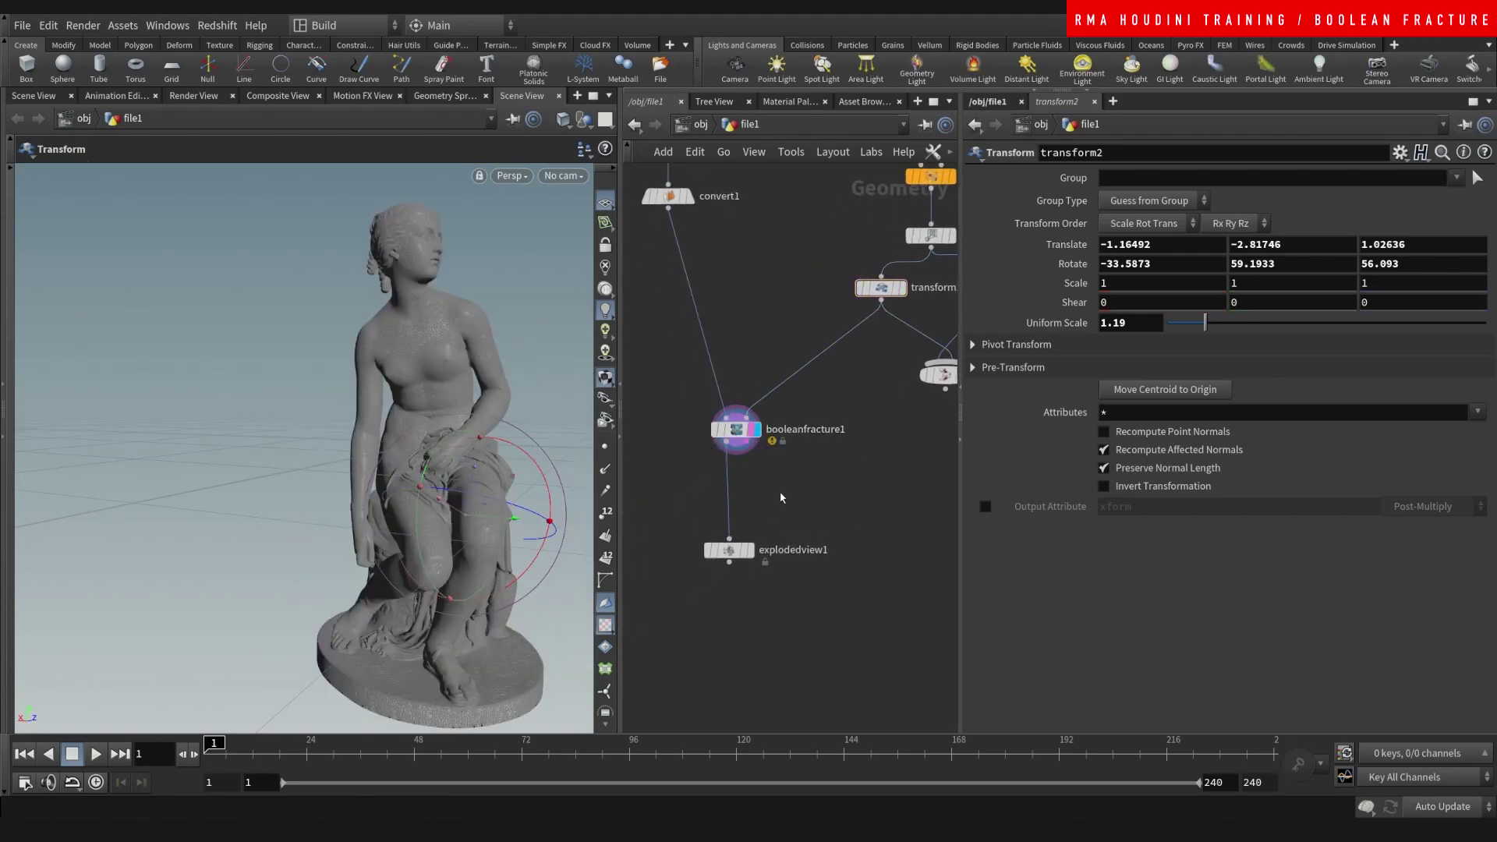
{"action": "left_click", "coordinate": [749, 555]}
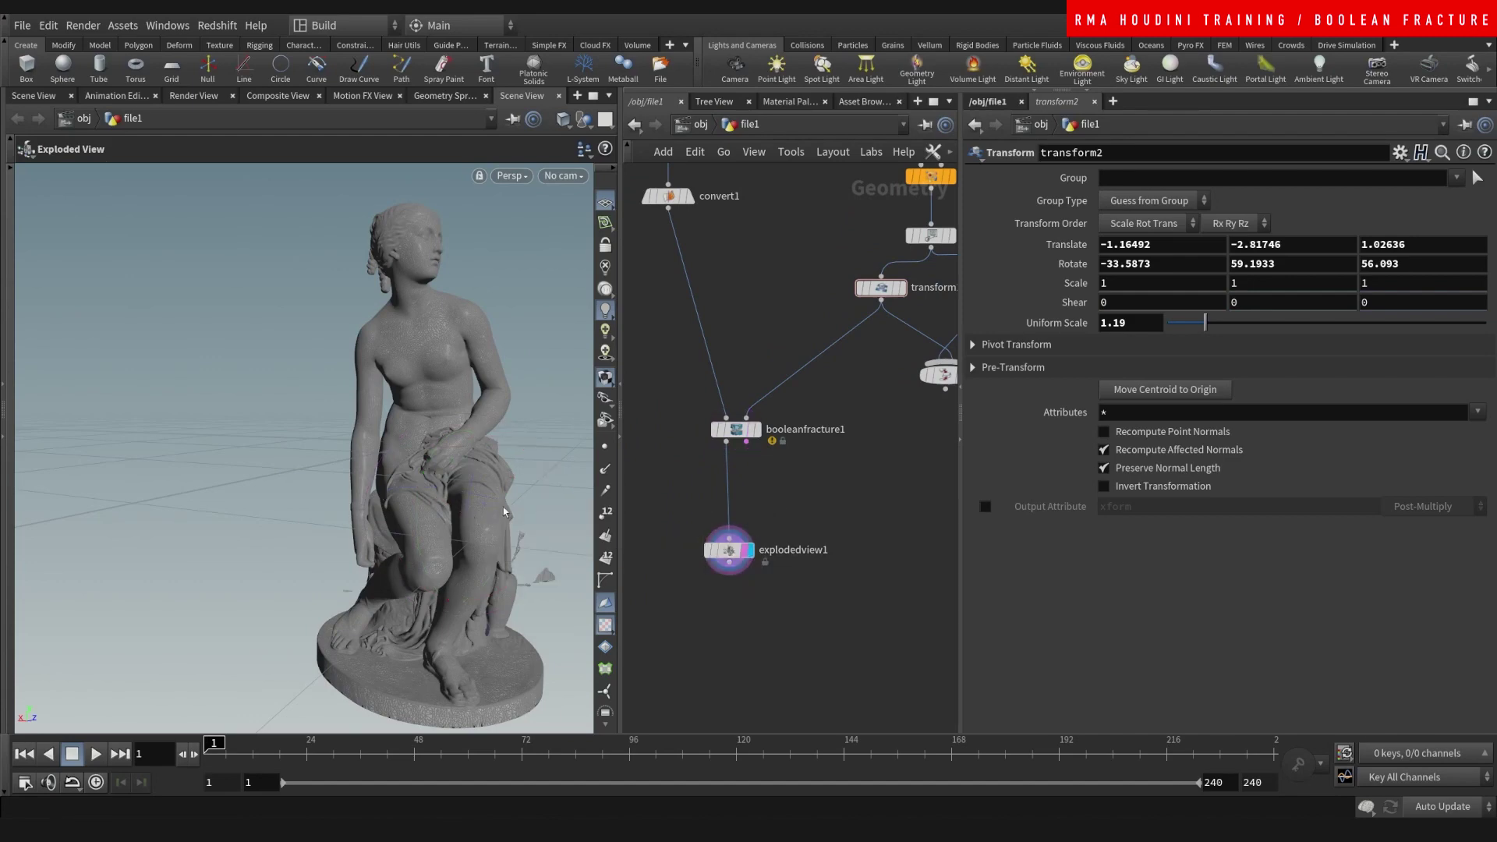
Examine the exploded statue around its base up close, and frame the whole statue in a new scene view.
{"action": "key", "text": "Escape"}
{"action": "left_click_drag", "start_coordinate": [502, 507], "coordinate": [516, 566]}
{"action": "right_click_drag", "start_coordinate": [516, 566], "coordinate": [620, 496]}
{"action": "middle_click_drag", "start_coordinate": [584, 491], "coordinate": [353, 404]}
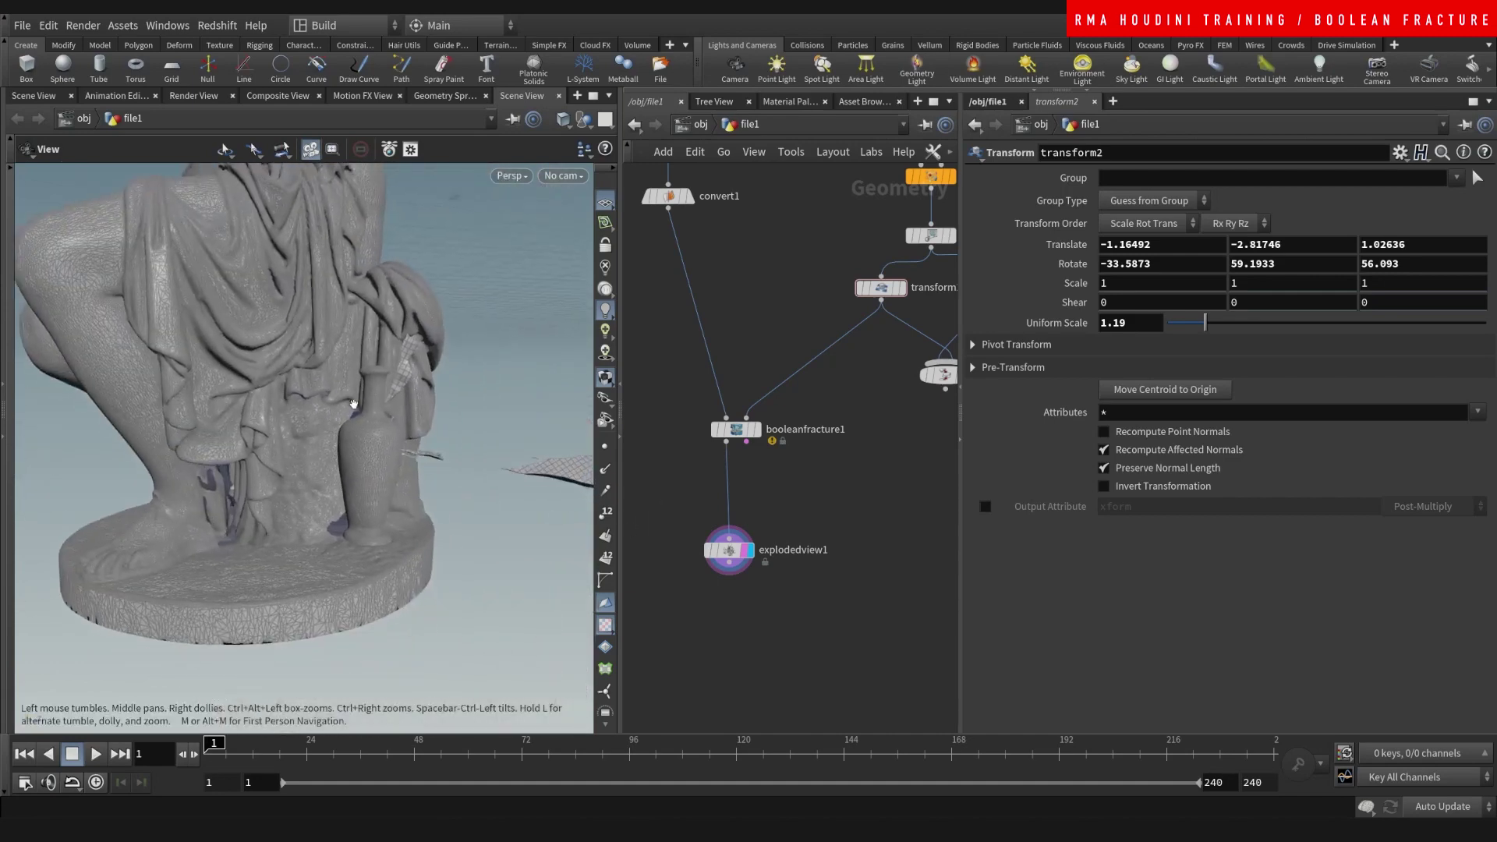
{"action": "left_click_drag", "start_coordinate": [507, 357], "coordinate": [464, 451]}
{"action": "key", "text": "ctrl+t"}
{"action": "key", "text": "space+h"}
{"action": "left_click_drag", "start_coordinate": [326, 465], "coordinate": [400, 496]}
Display convert1 and move the file1, transform1 and convert1 nodes together farther from the cutter branch.
{"action": "middle_click_drag", "start_coordinate": [734, 280], "coordinate": [809, 442]}
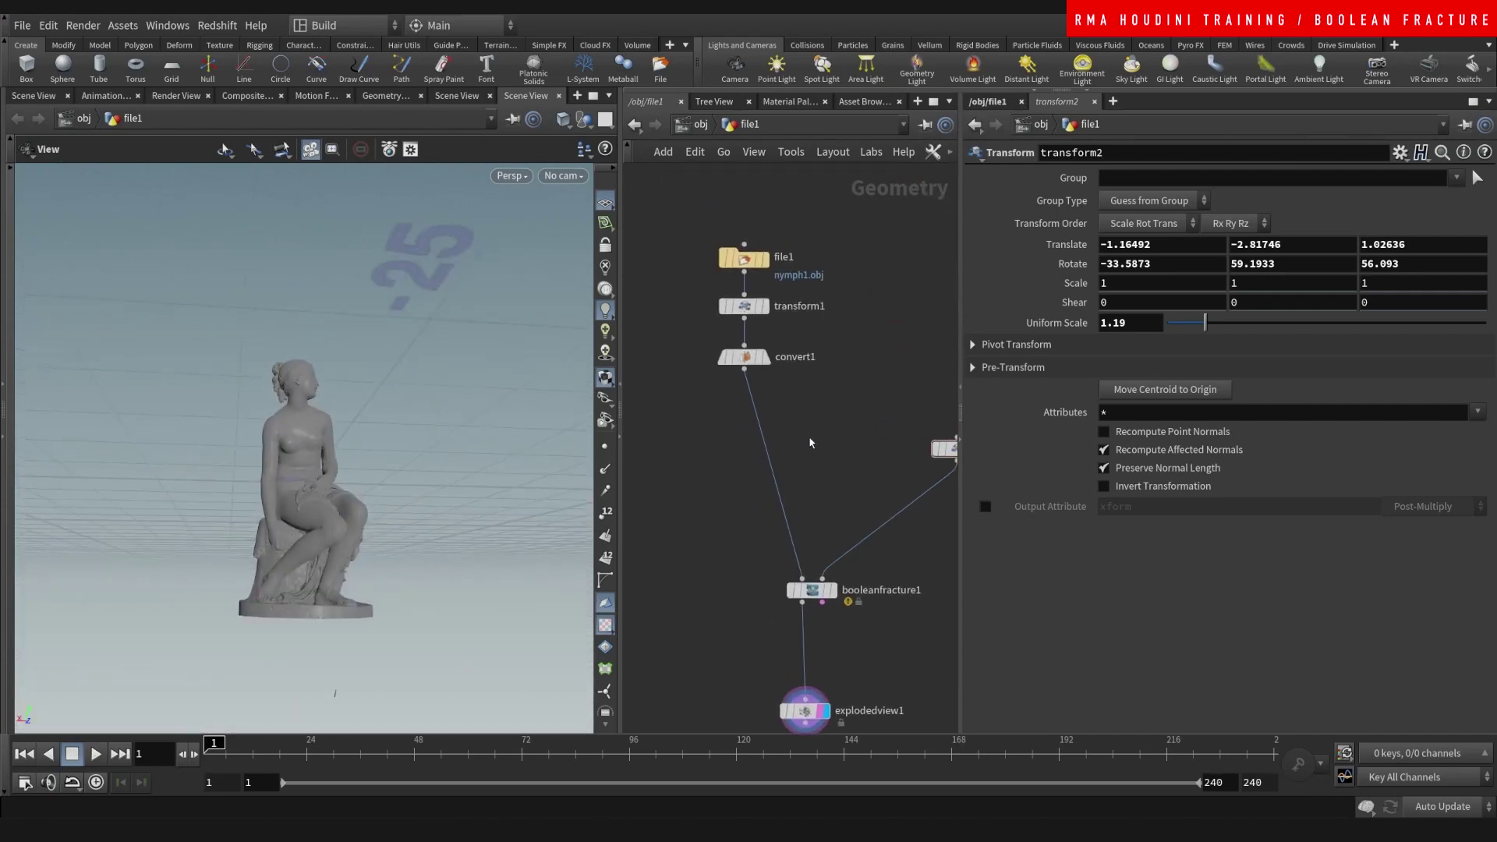
{"action": "left_click", "coordinate": [765, 358]}
{"action": "left_click_drag", "start_coordinate": [800, 227], "coordinate": [727, 364]}
{"action": "left_click_drag", "start_coordinate": [744, 306], "coordinate": [682, 279]}
Insert a VDB from Polygons node between convert1 and Boolean Fracture and display its output.
{"action": "left_click", "coordinate": [763, 388]}
{"action": "key", "text": "Tab"}
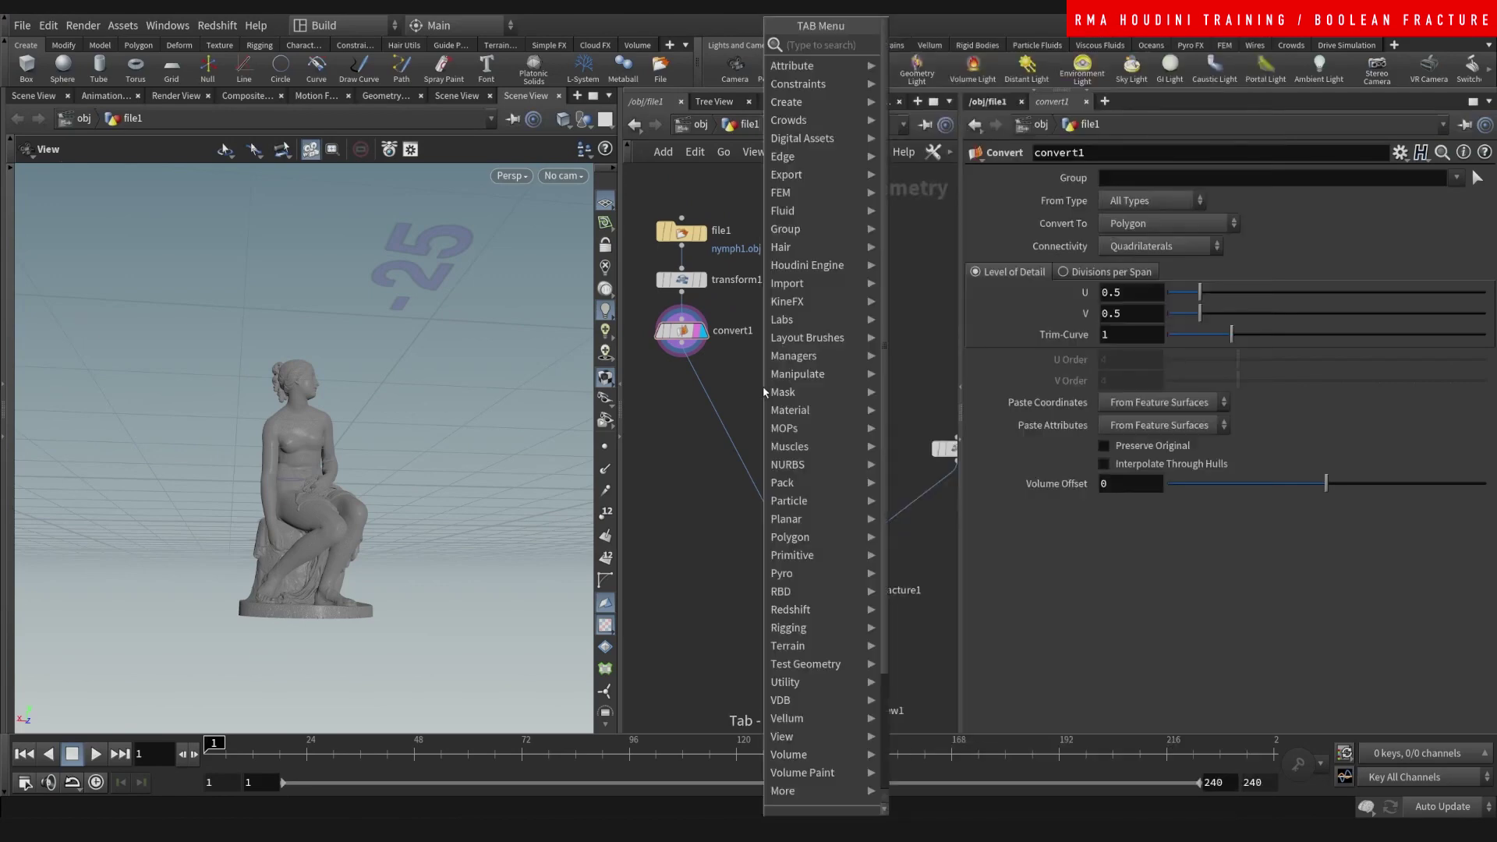
{"action": "type", "text": "VDBF"}
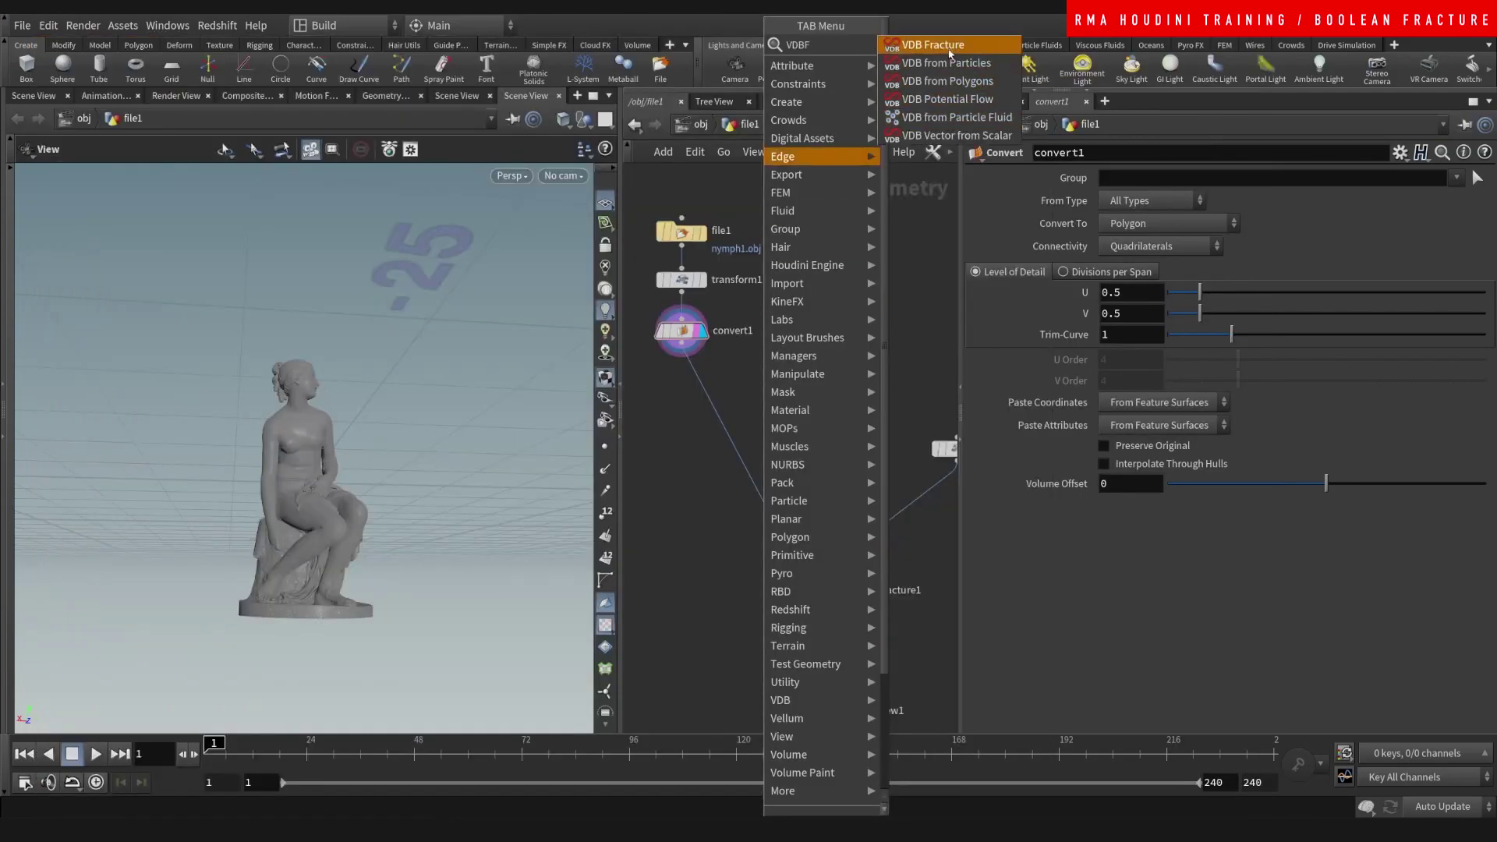
{"action": "left_click", "coordinate": [947, 84]}
{"action": "left_click", "coordinate": [697, 378]}
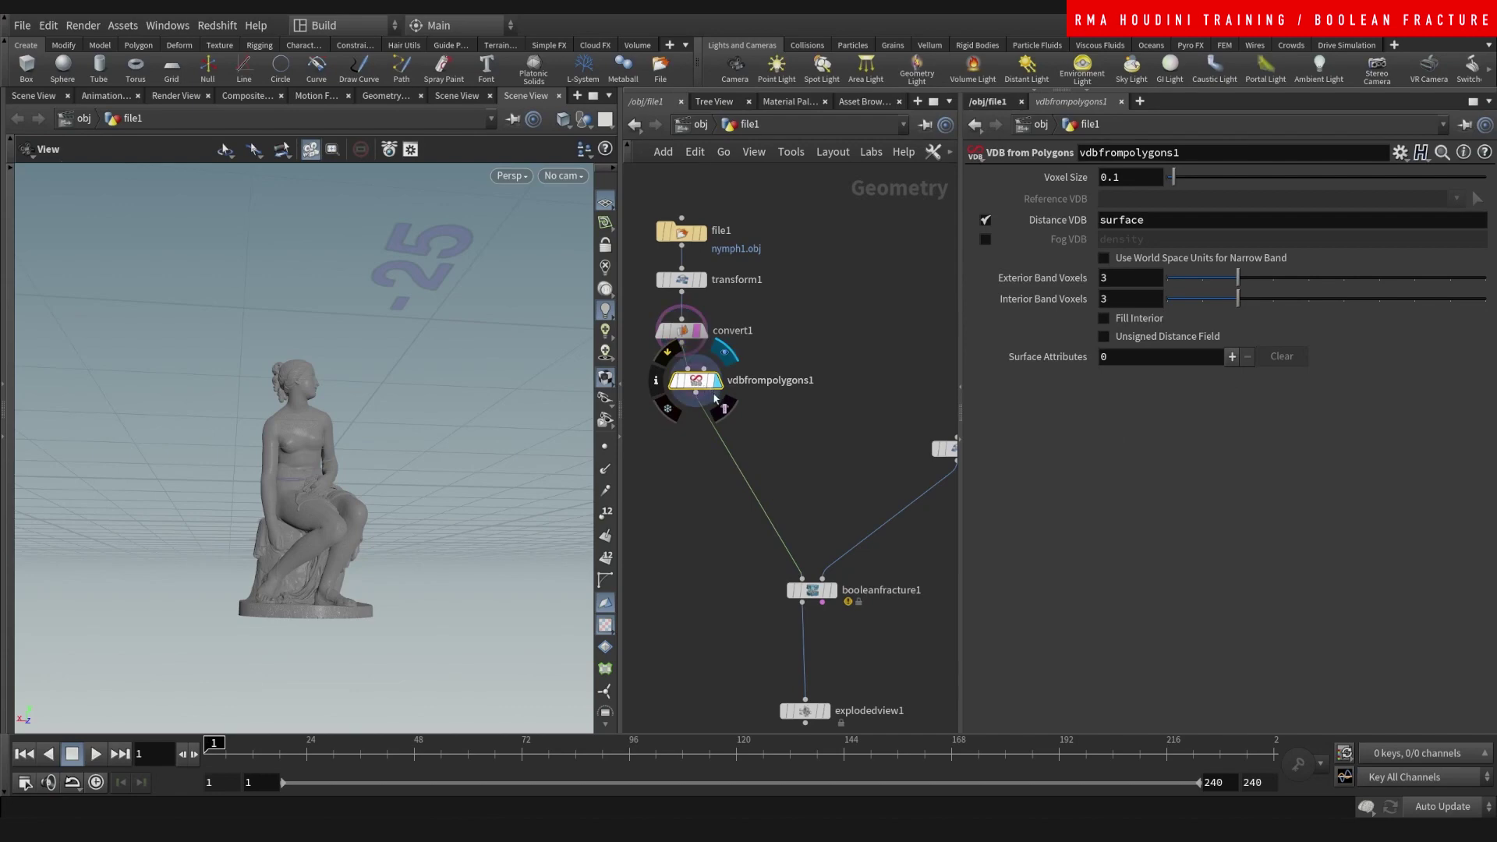
Insert a Convert VDB node after vdbfrompolygons1, display it, and set it to convert to Polygons.
{"action": "key", "text": "Tab"}
{"action": "key", "text": "Return"}
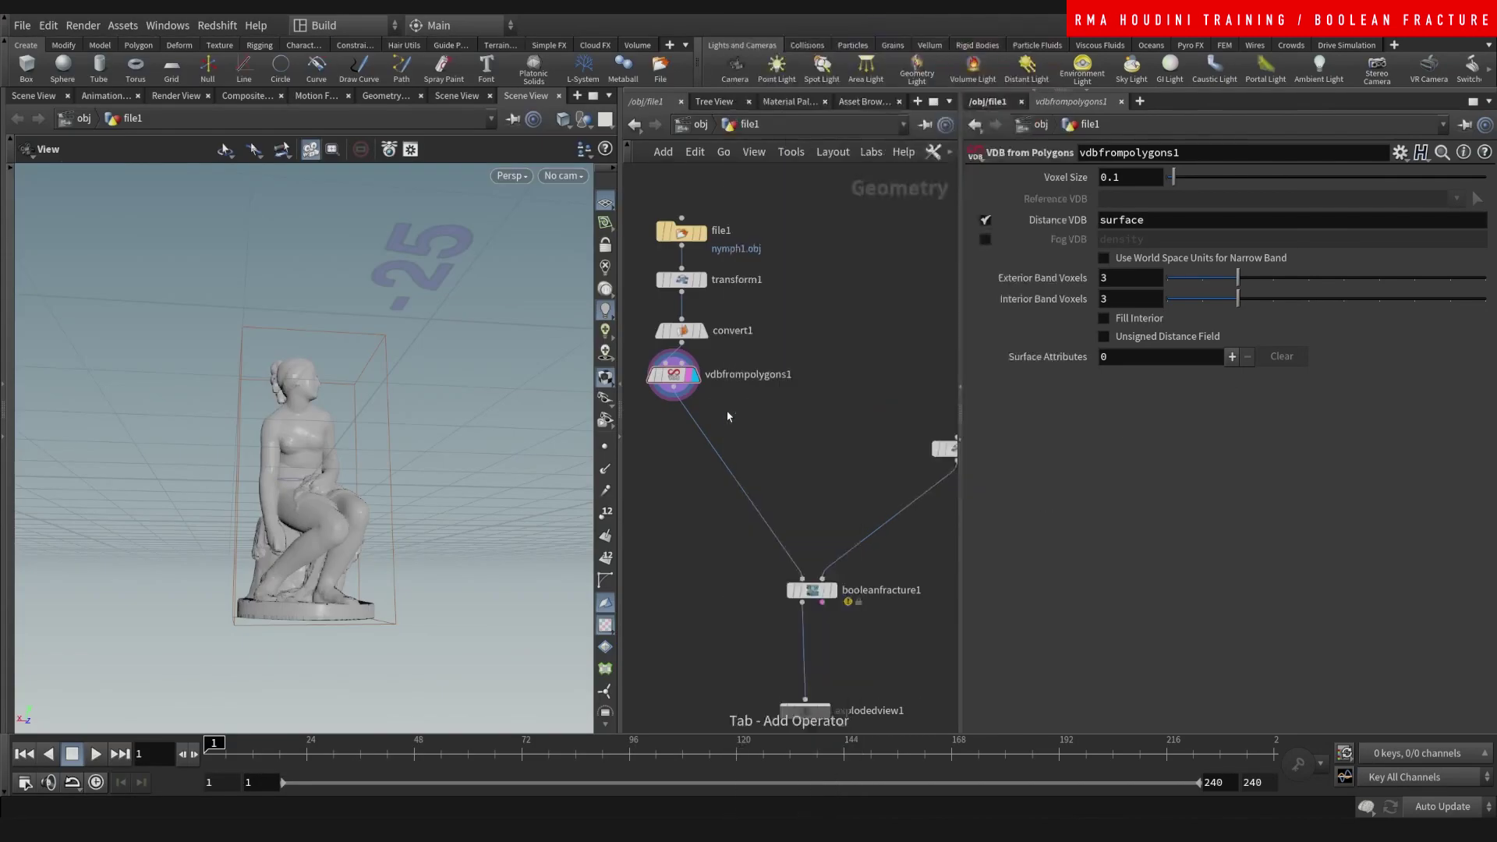
{"action": "left_click", "coordinate": [700, 427]}
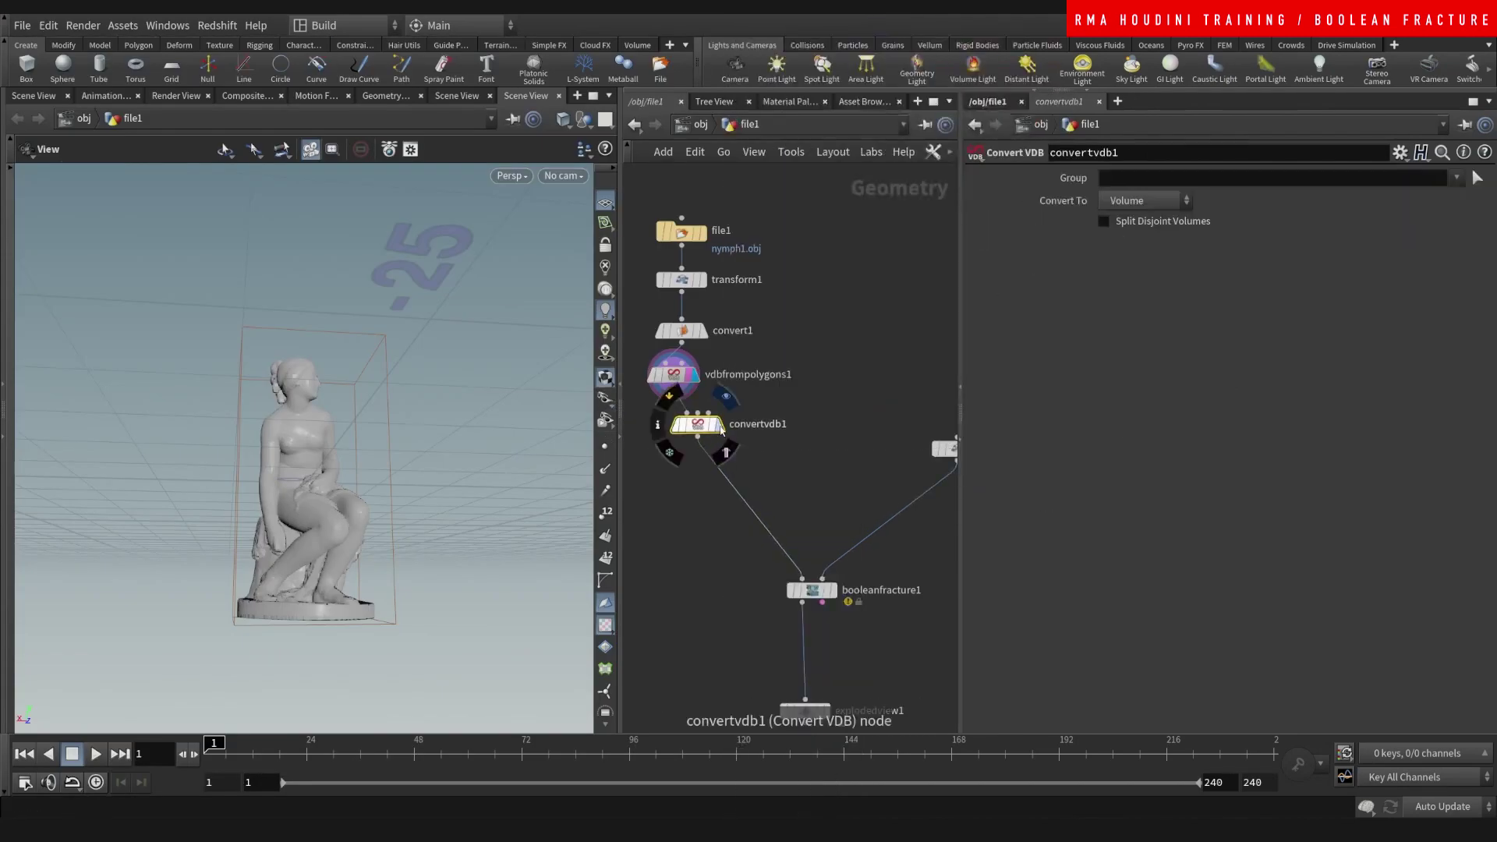
{"action": "left_click", "coordinate": [1128, 201]}
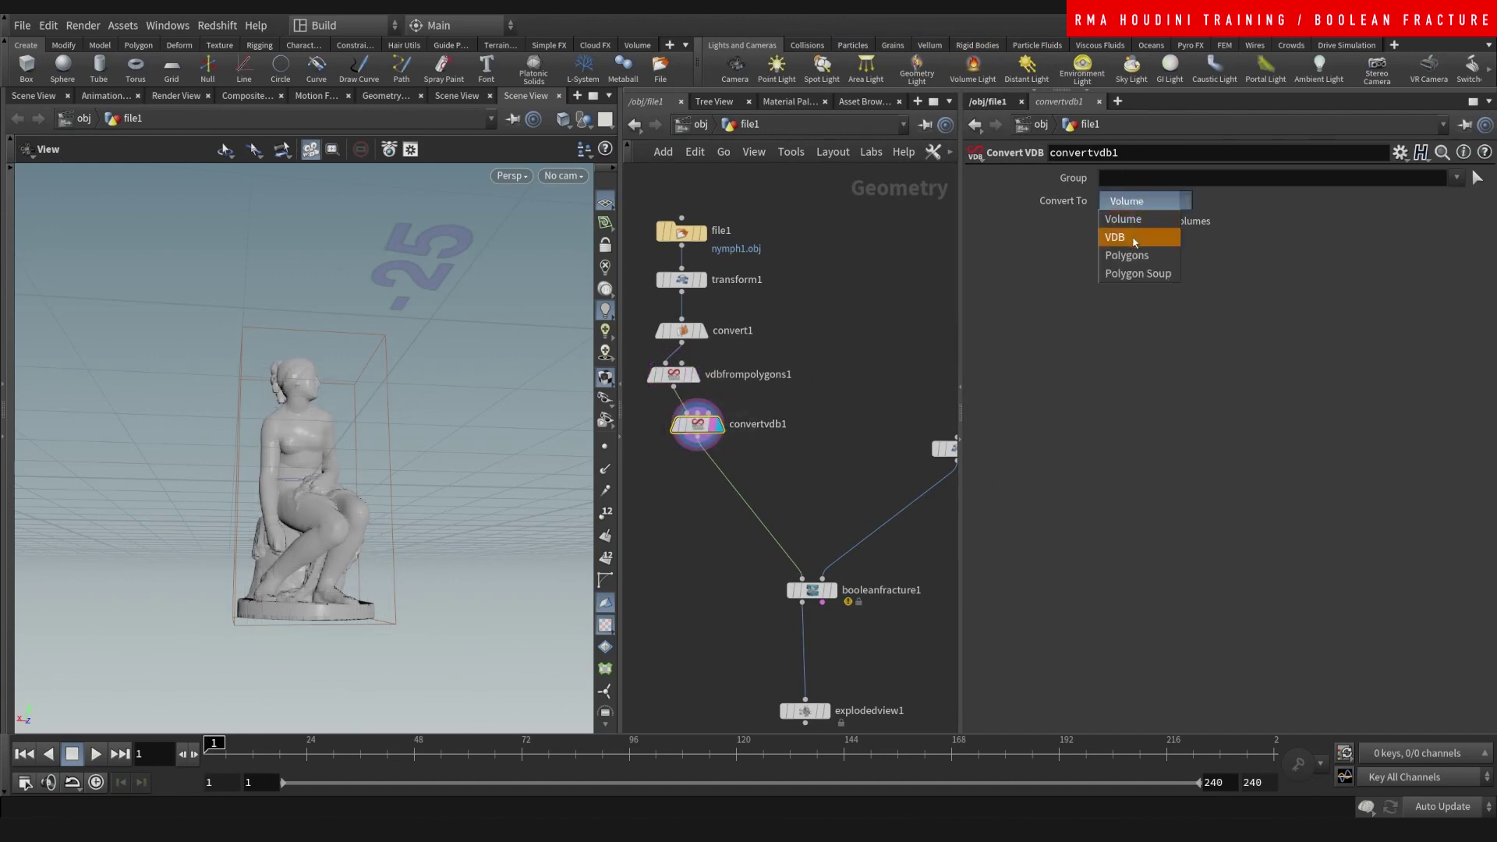
{"action": "left_click", "coordinate": [1131, 240]}
Display Boolean Fracture with the VDB-rebuilt statue, and switch the display to its exploded view.
{"action": "middle_click_drag", "start_coordinate": [813, 508], "coordinate": [746, 375]}
{"action": "mouse_move", "coordinate": [760, 460]}
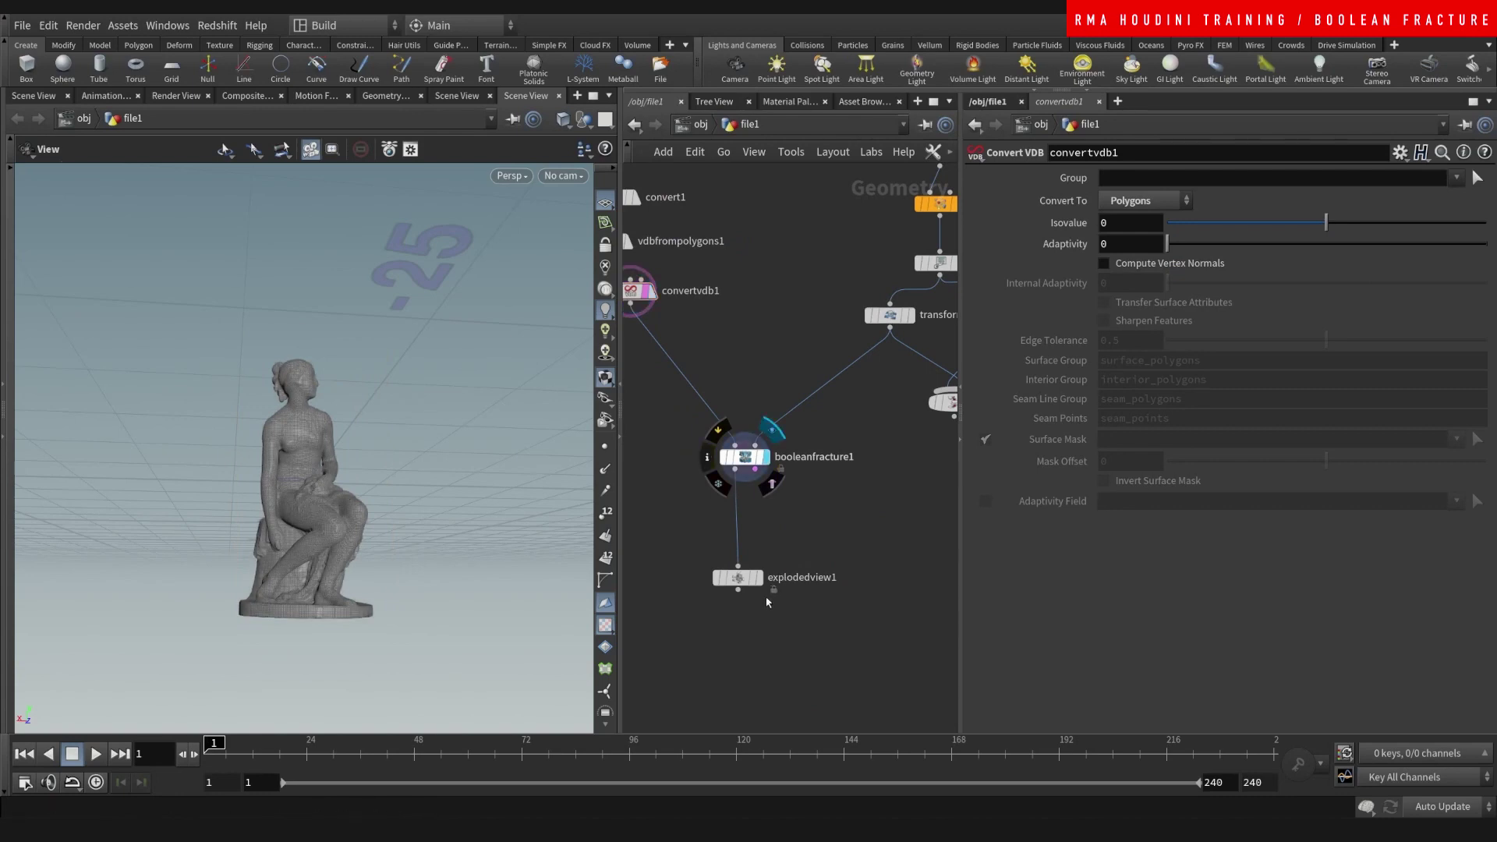
{"action": "left_click", "coordinate": [753, 580]}
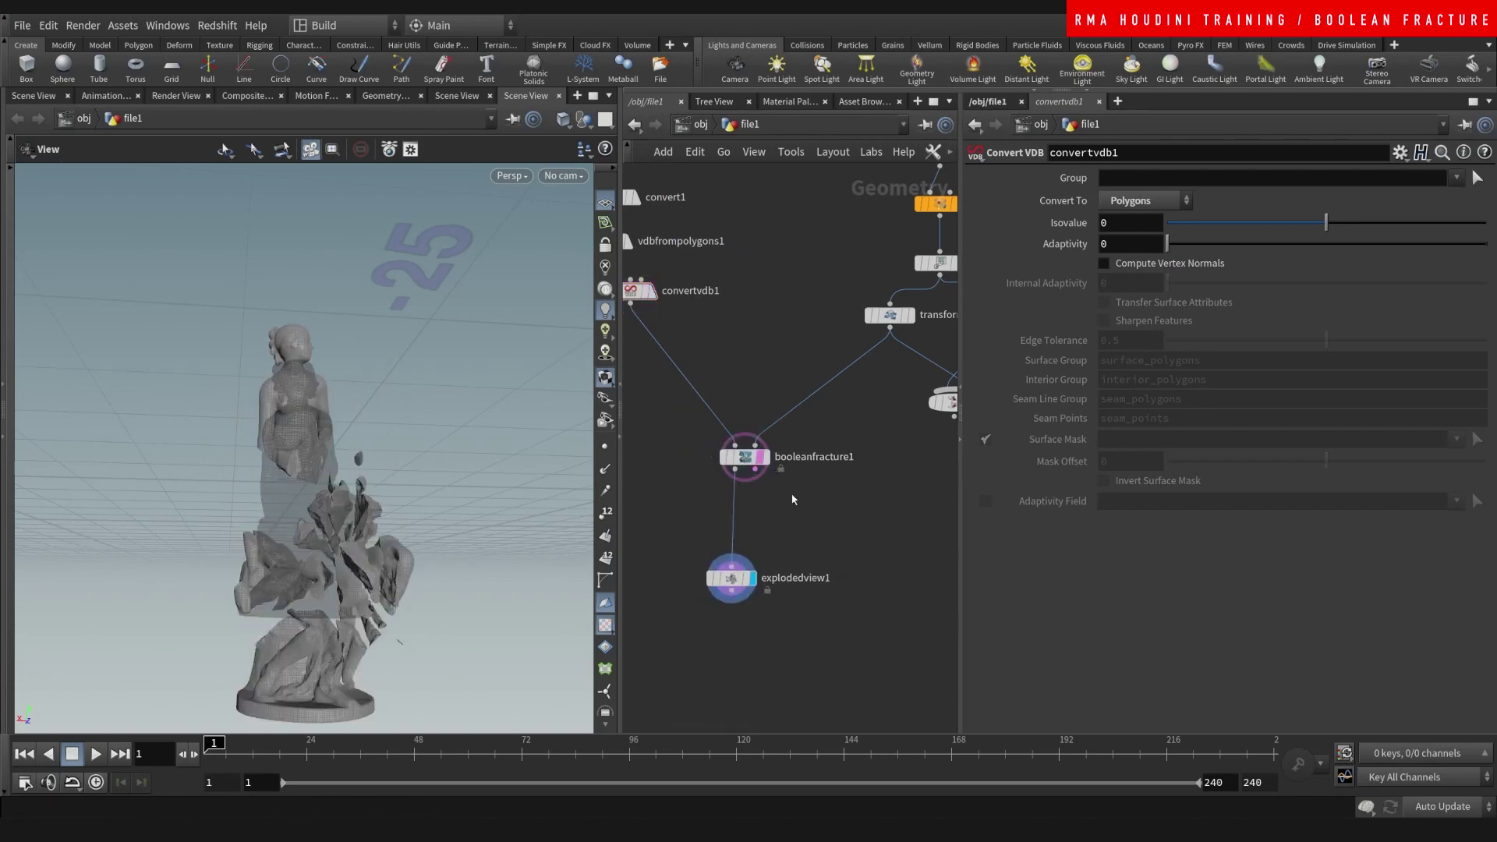
Connect merge2 to Boolean Fracture's cutter input in place of transform2, recooking the exploded view.
{"action": "middle_click_drag", "start_coordinate": [819, 312], "coordinate": [716, 353]}
{"action": "left_click_drag", "start_coordinate": [757, 411], "coordinate": [859, 466]}
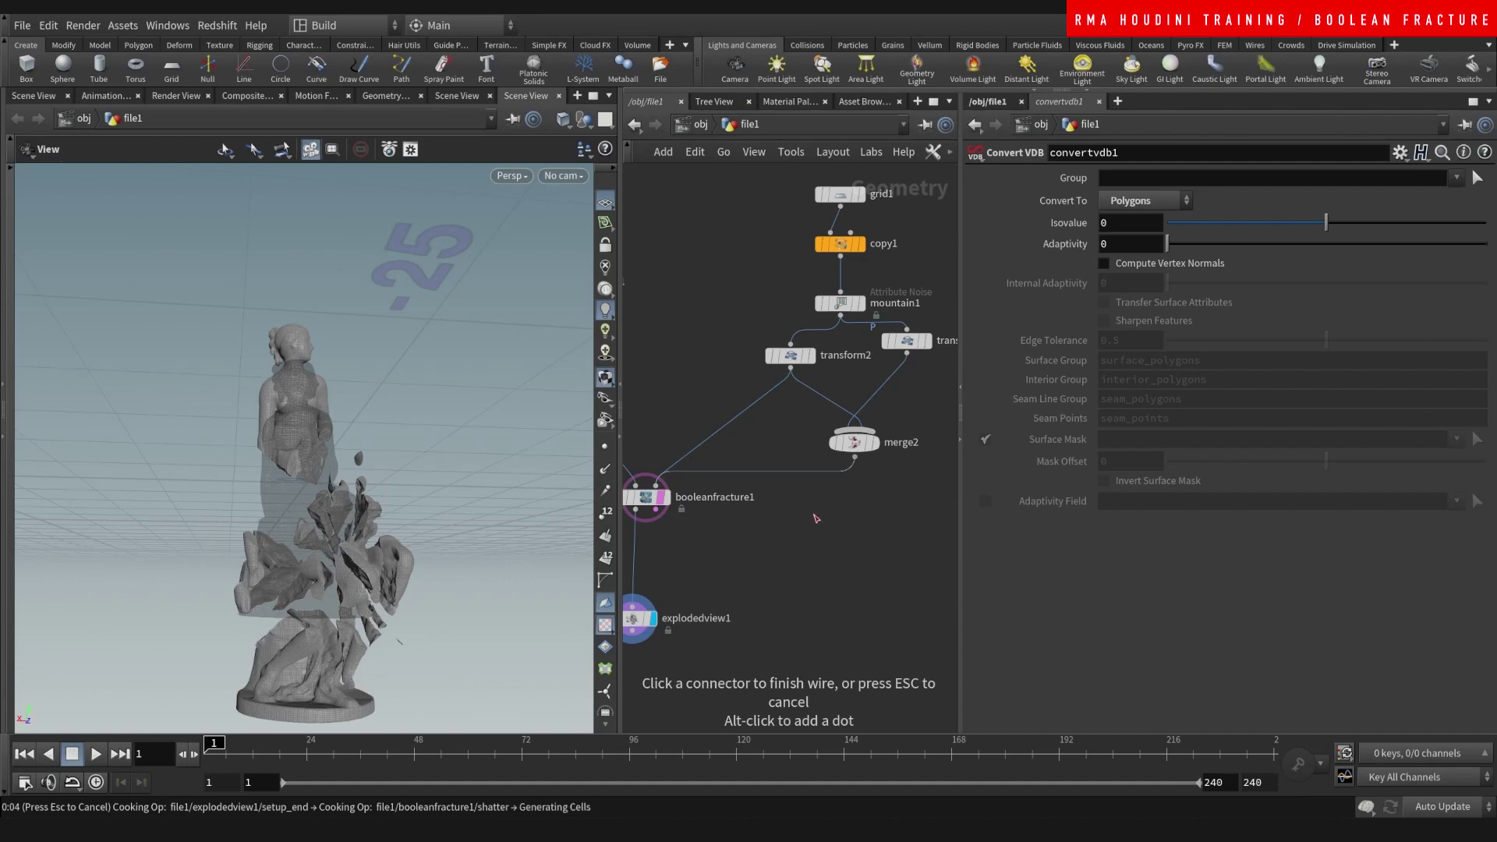
{"action": "middle_click_drag", "start_coordinate": [795, 525], "coordinate": [832, 504]}
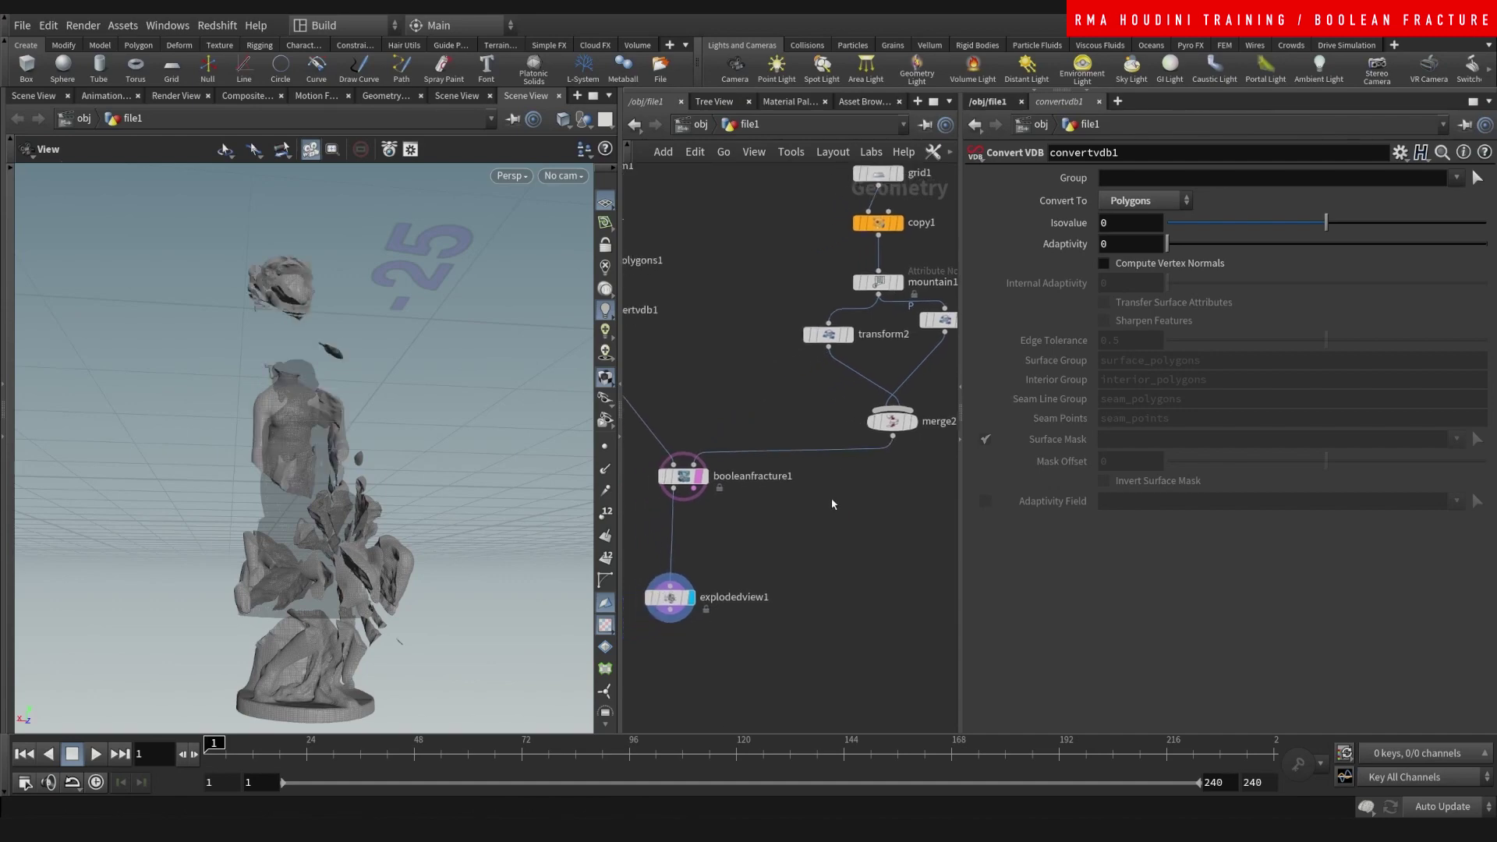
Align convert1, vdbfrompolygons1 and convertvdb1 in a compact column below transform1, displaying convert1 and vdbfrompolygons1 along the way.
{"action": "middle_click_drag", "start_coordinate": [765, 377], "coordinate": [843, 377]}
{"action": "middle_click_drag", "start_coordinate": [770, 312], "coordinate": [864, 523]}
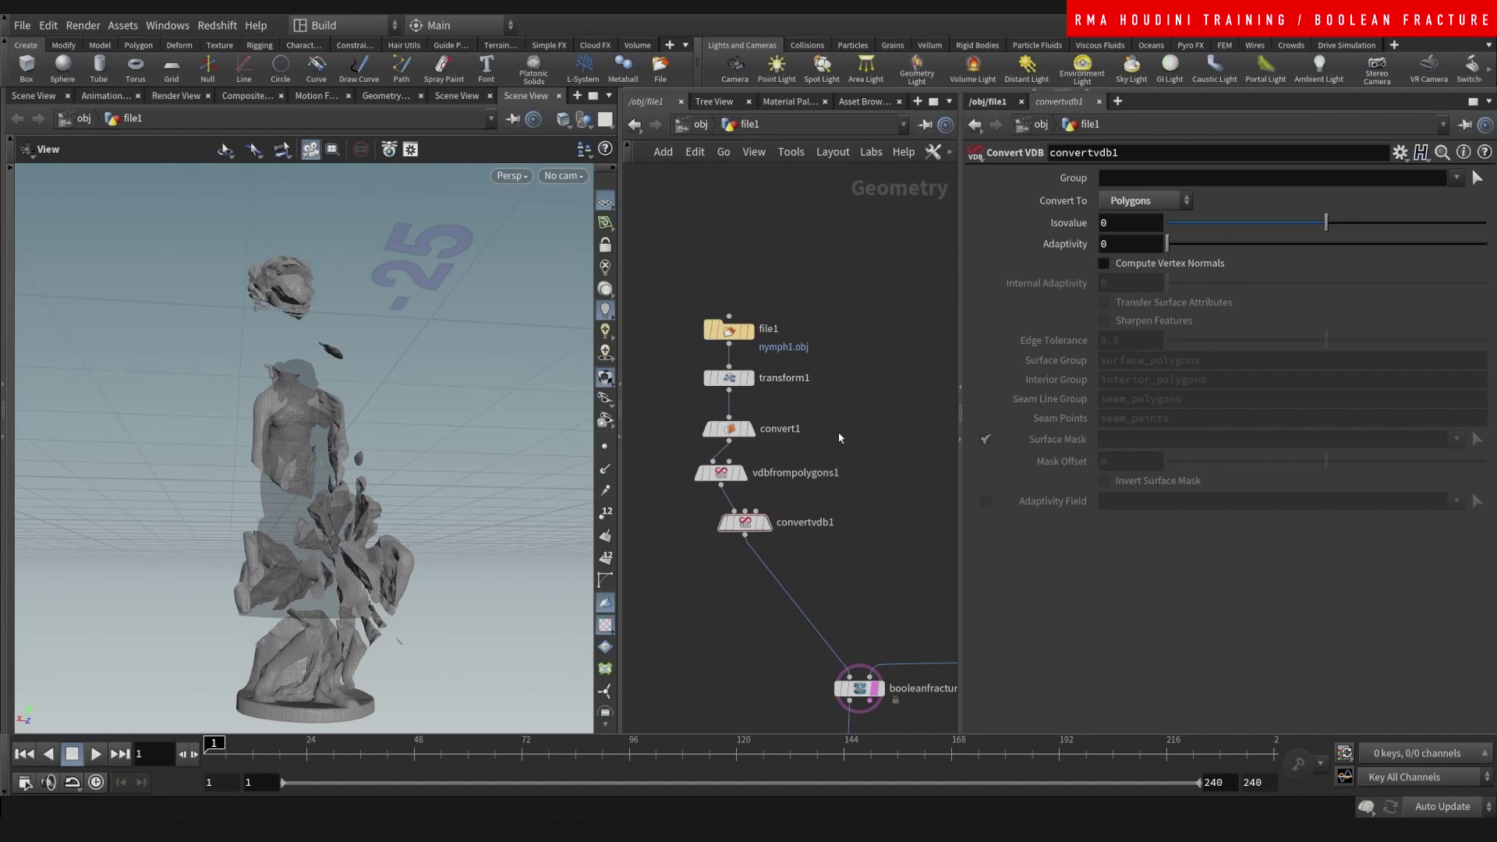
{"action": "middle_click_drag", "start_coordinate": [839, 438], "coordinate": [841, 414]}
{"action": "left_click_drag", "start_coordinate": [724, 449], "coordinate": [738, 446]}
{"action": "left_click_drag", "start_coordinate": [746, 499], "coordinate": [737, 486]}
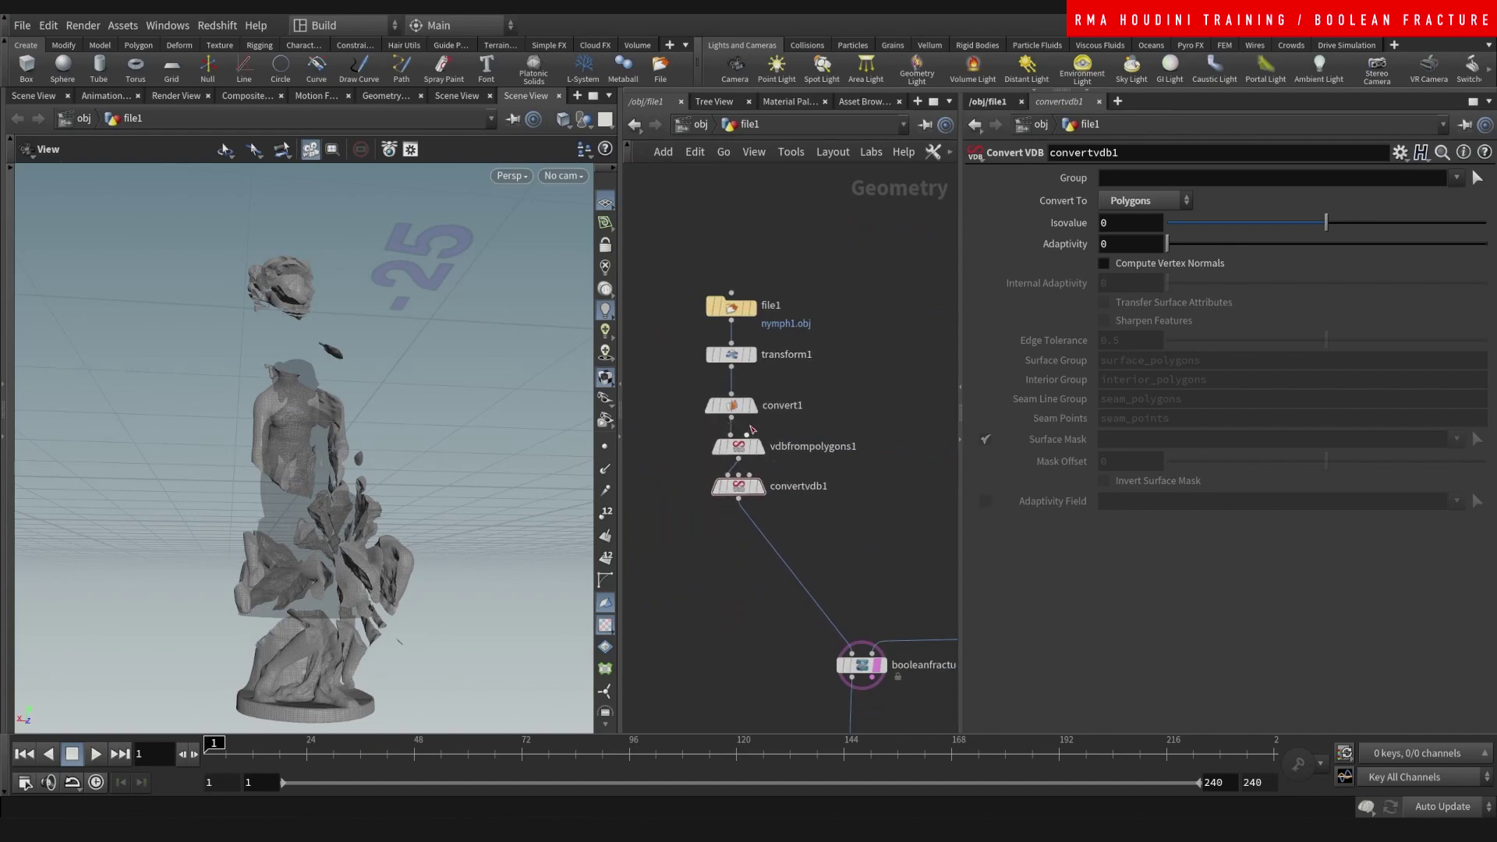
{"action": "left_click", "coordinate": [751, 405]}
{"action": "scroll", "coordinate": [733, 460], "scroll_direction": "up", "scroll_amount": 2}
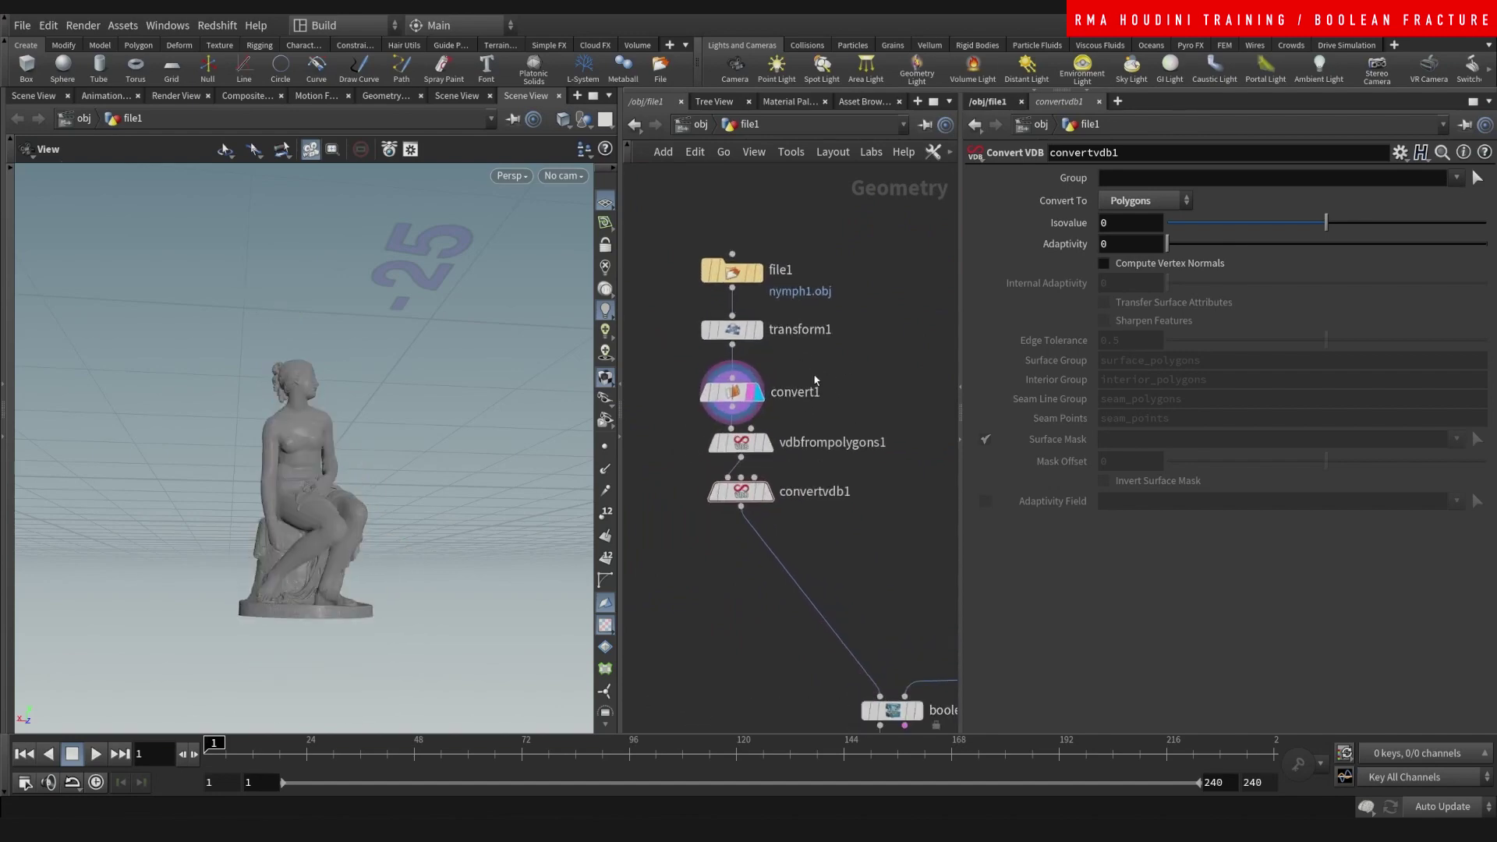
{"action": "middle_click_drag", "start_coordinate": [814, 380], "coordinate": [815, 369]}
{"action": "left_click_drag", "start_coordinate": [735, 380], "coordinate": [745, 359]}
{"action": "left_click", "coordinate": [768, 431]}
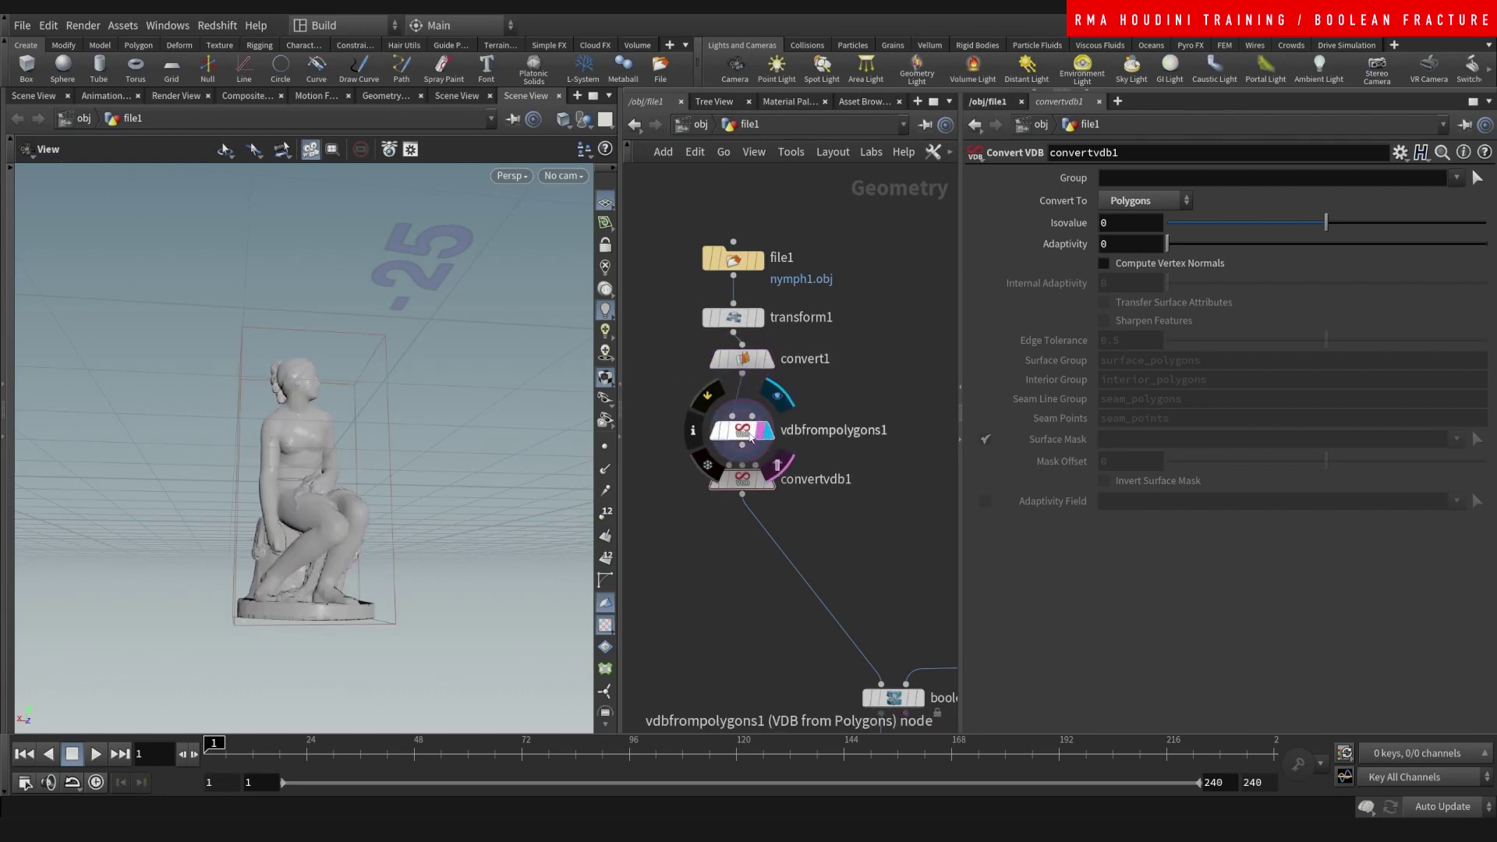
{"action": "left_click_drag", "start_coordinate": [750, 438], "coordinate": [751, 424]}
Display convert1 and examine the polygon layout on the underside of the statue's base.
{"action": "left_click", "coordinate": [767, 359]}
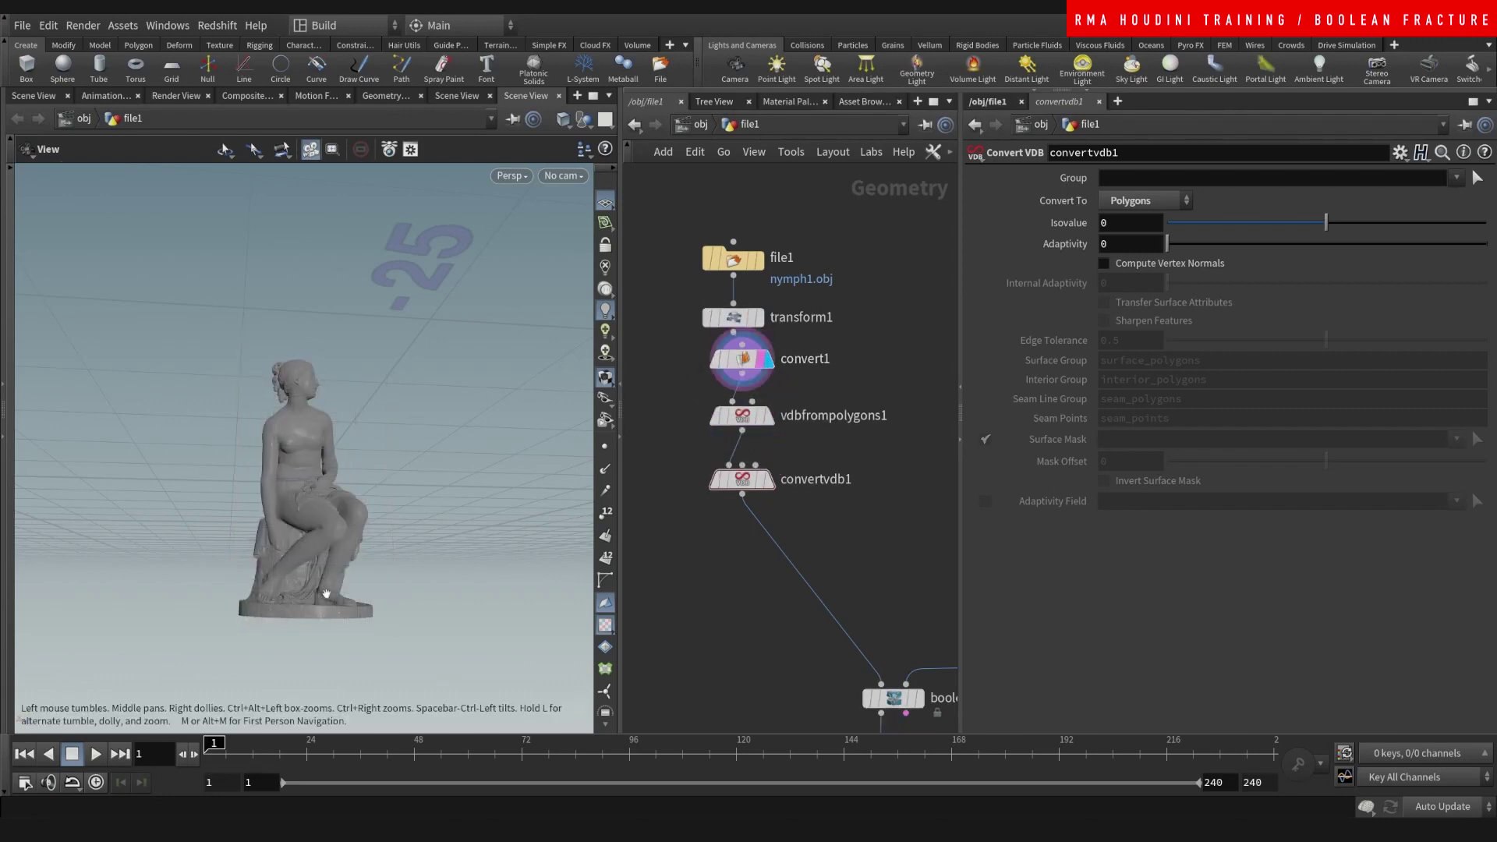
{"action": "left_click_drag", "start_coordinate": [326, 593], "coordinate": [404, 445]}
{"action": "right_click_drag", "start_coordinate": [299, 548], "coordinate": [411, 418]}
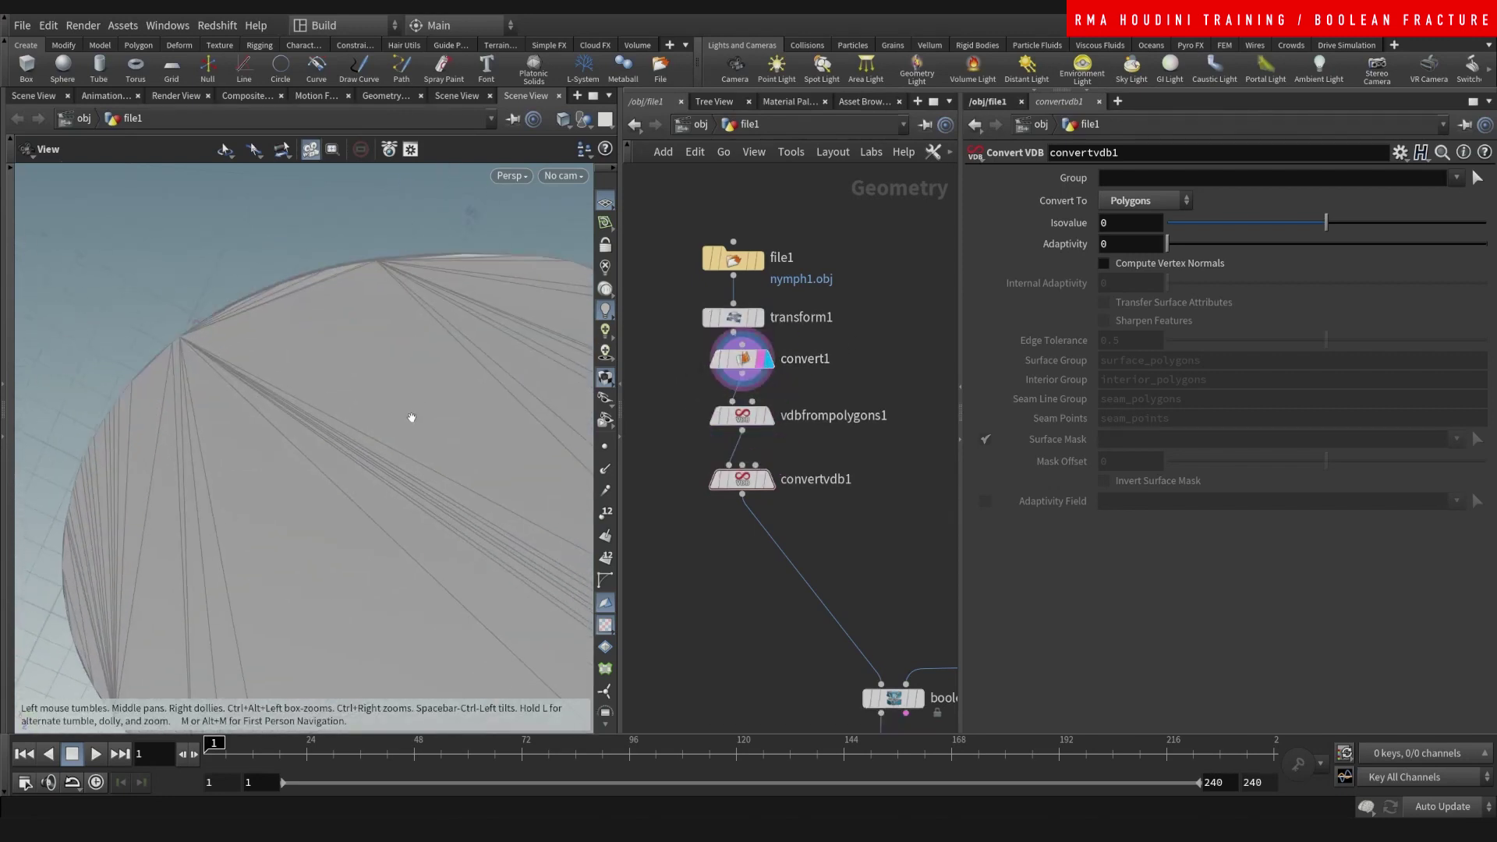
{"action": "left_click_drag", "start_coordinate": [411, 418], "coordinate": [422, 477]}
{"action": "right_click_drag", "start_coordinate": [450, 353], "coordinate": [367, 425]}
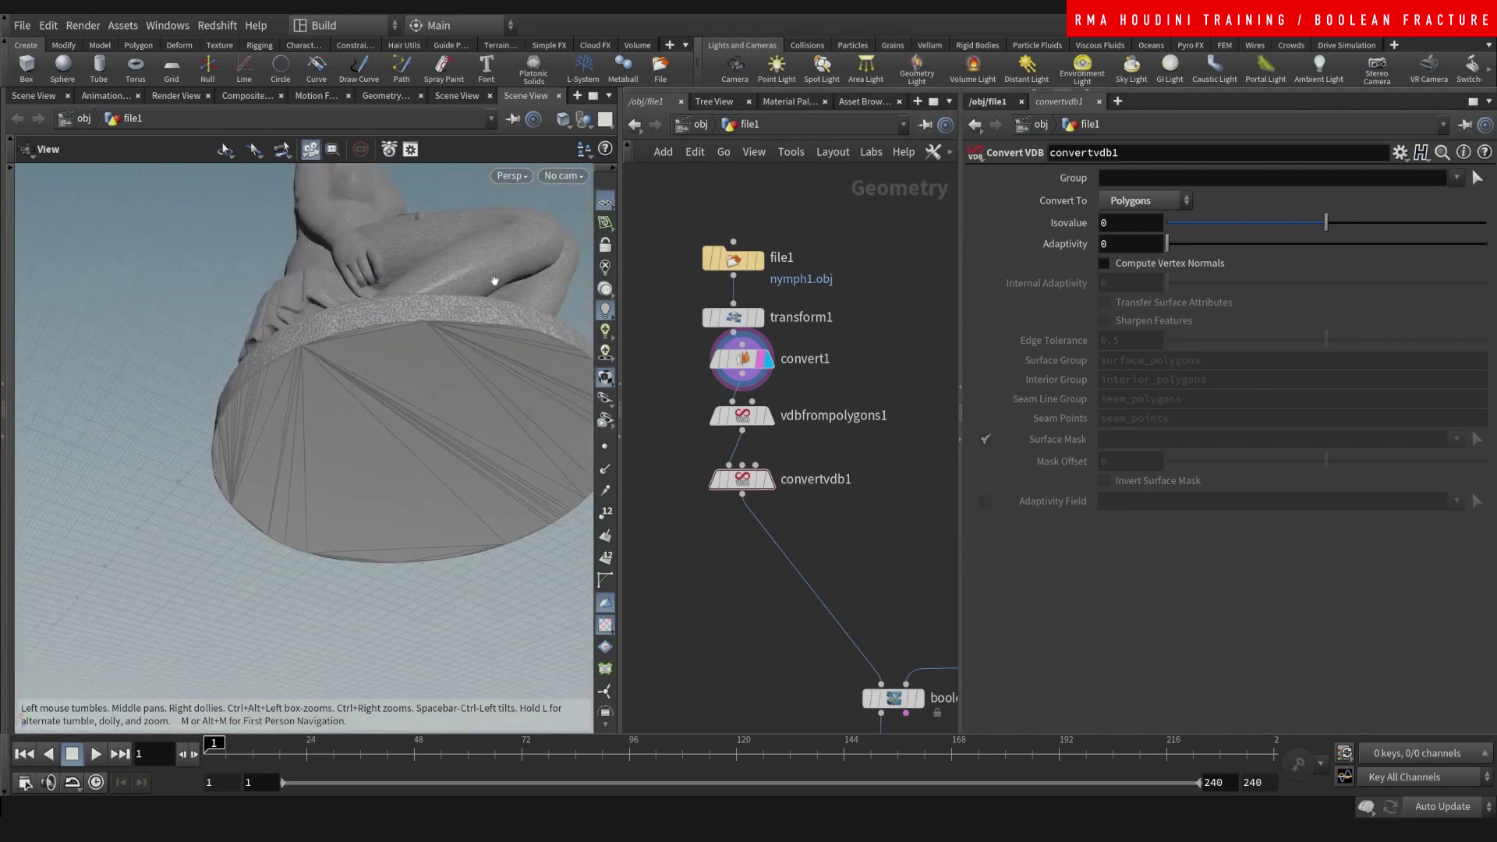
{"action": "middle_click_drag", "start_coordinate": [494, 281], "coordinate": [397, 414]}
{"action": "right_click_drag", "start_coordinate": [398, 414], "coordinate": [319, 412]}
{"action": "left_click_drag", "start_coordinate": [387, 384], "coordinate": [406, 312]}
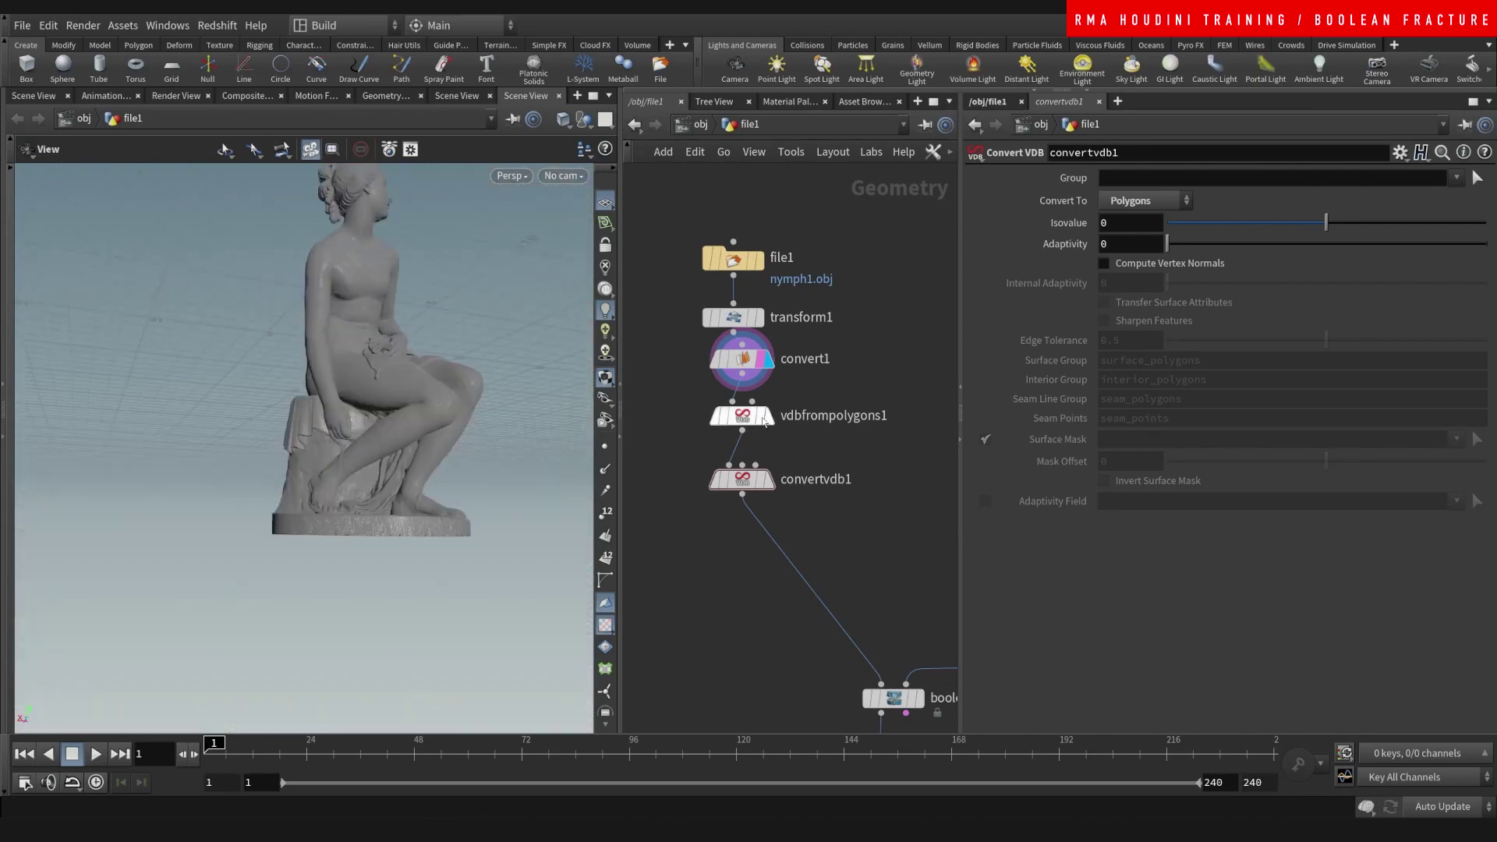
Set the voxel size of vdbfrompolygons1 to .05 and display the rebuilt statue from convertvdb1.
{"action": "left_click", "coordinate": [762, 422]}
{"action": "left_click", "coordinate": [750, 418]}
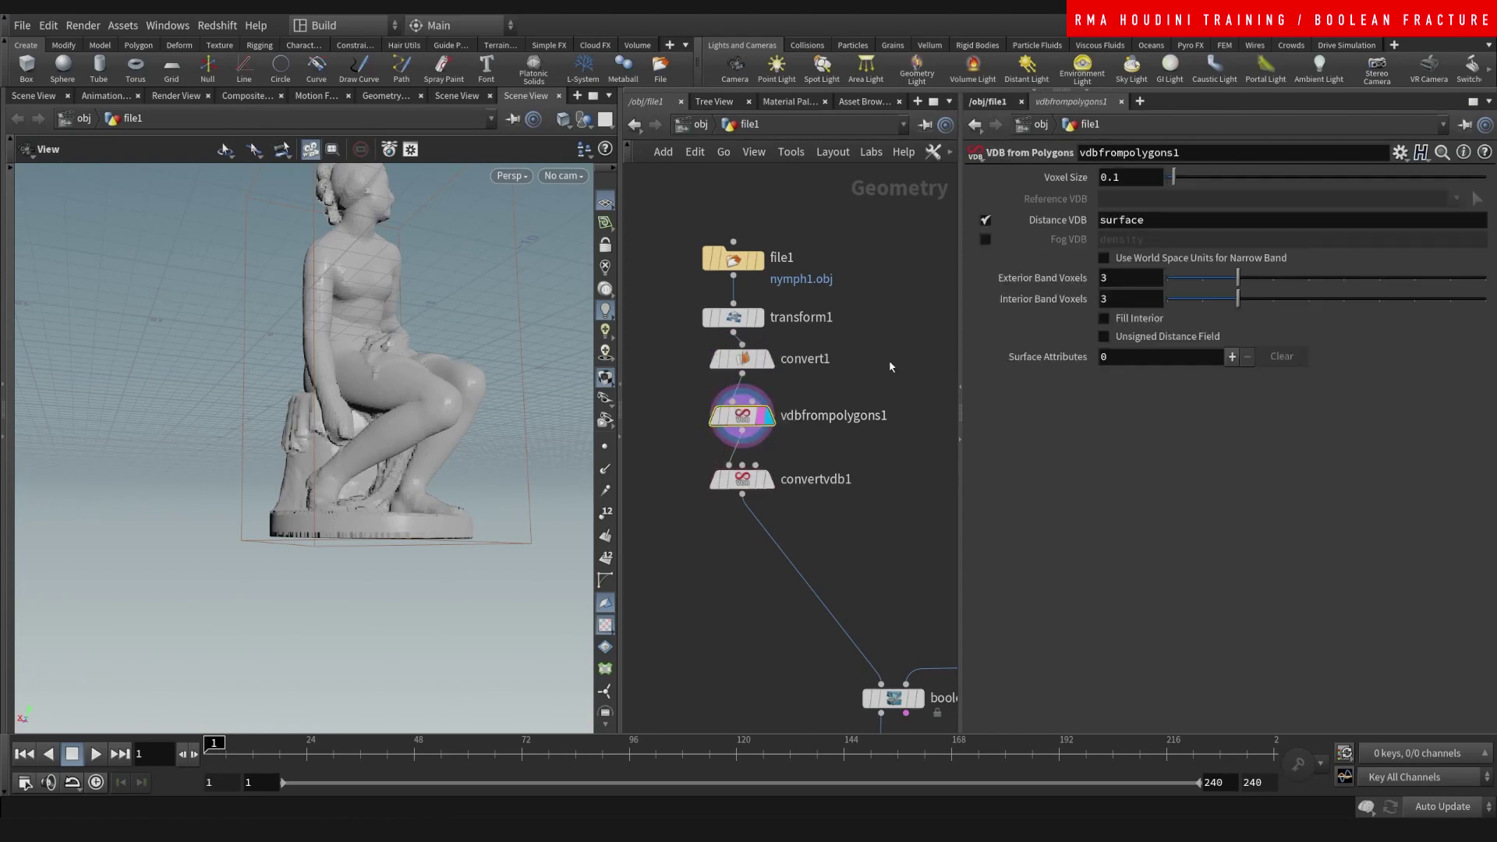
{"action": "type", "text": ".05"}
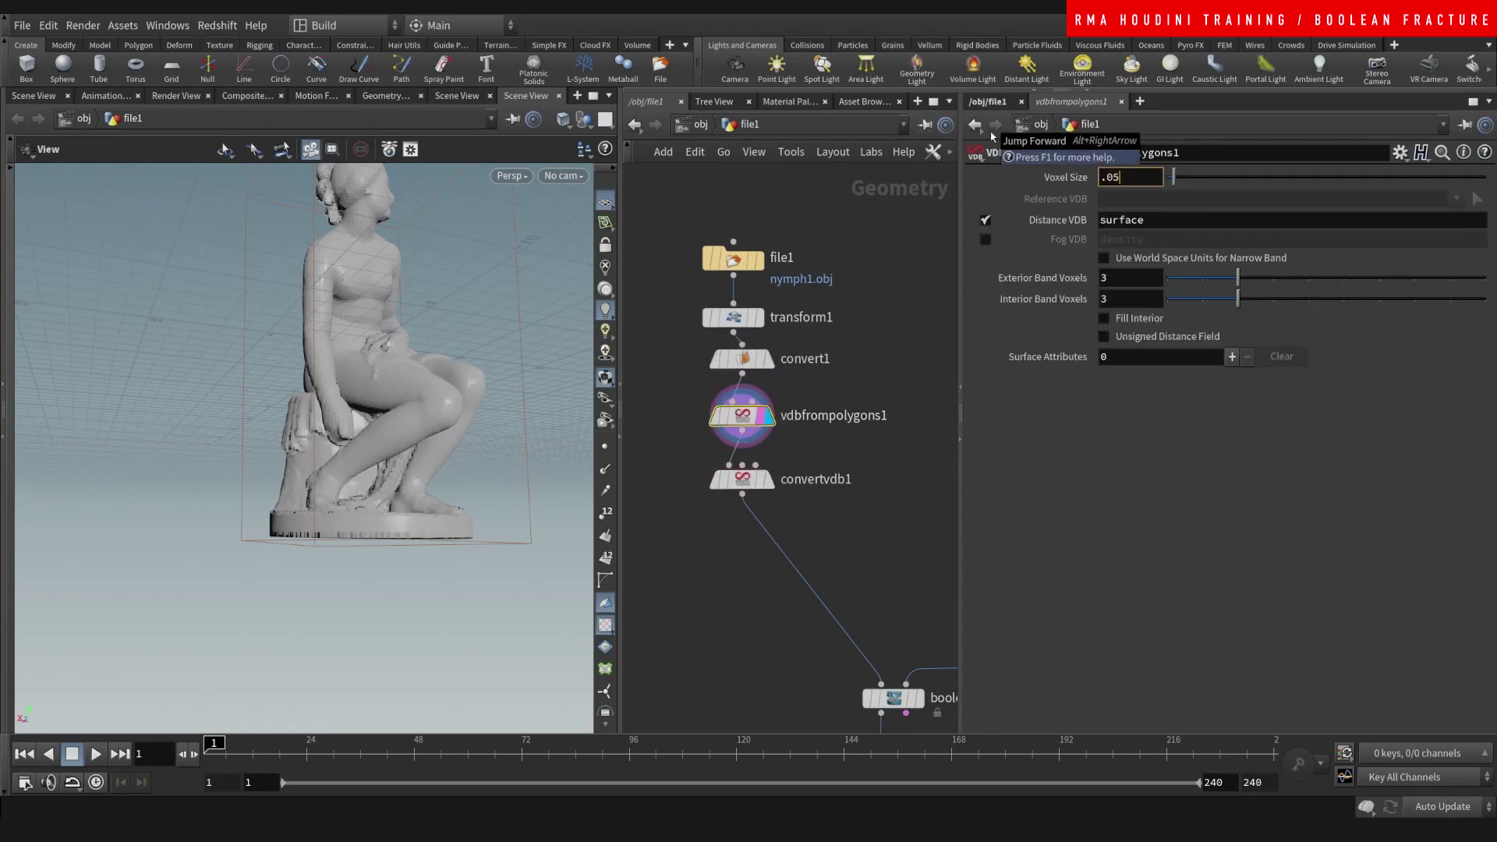
{"action": "left_click_drag", "start_coordinate": [391, 270], "coordinate": [328, 394]}
{"action": "left_click", "coordinate": [742, 479]}
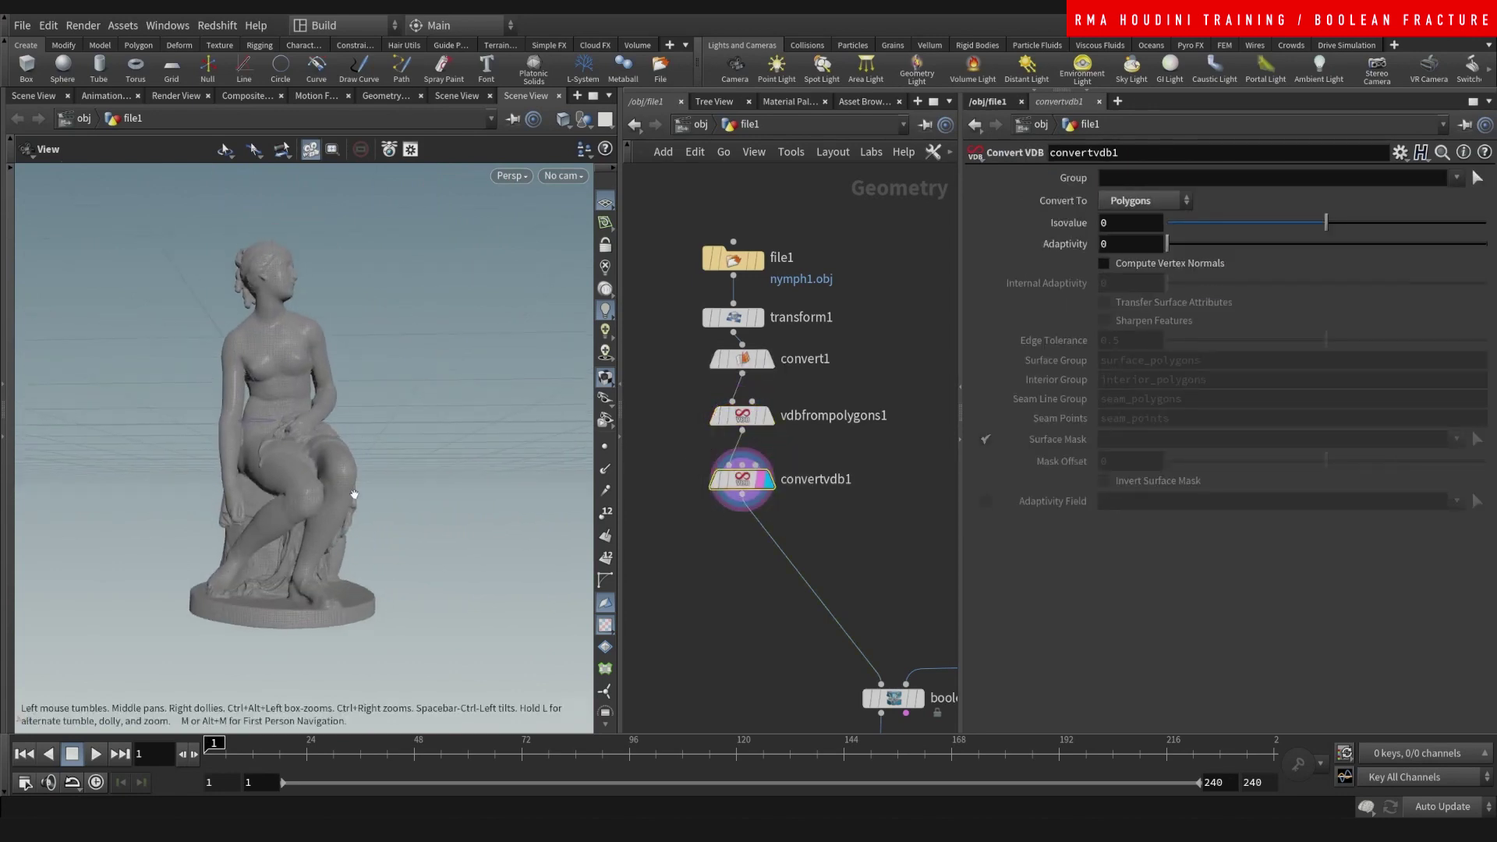
{"action": "left_click_drag", "start_coordinate": [354, 494], "coordinate": [290, 431]}
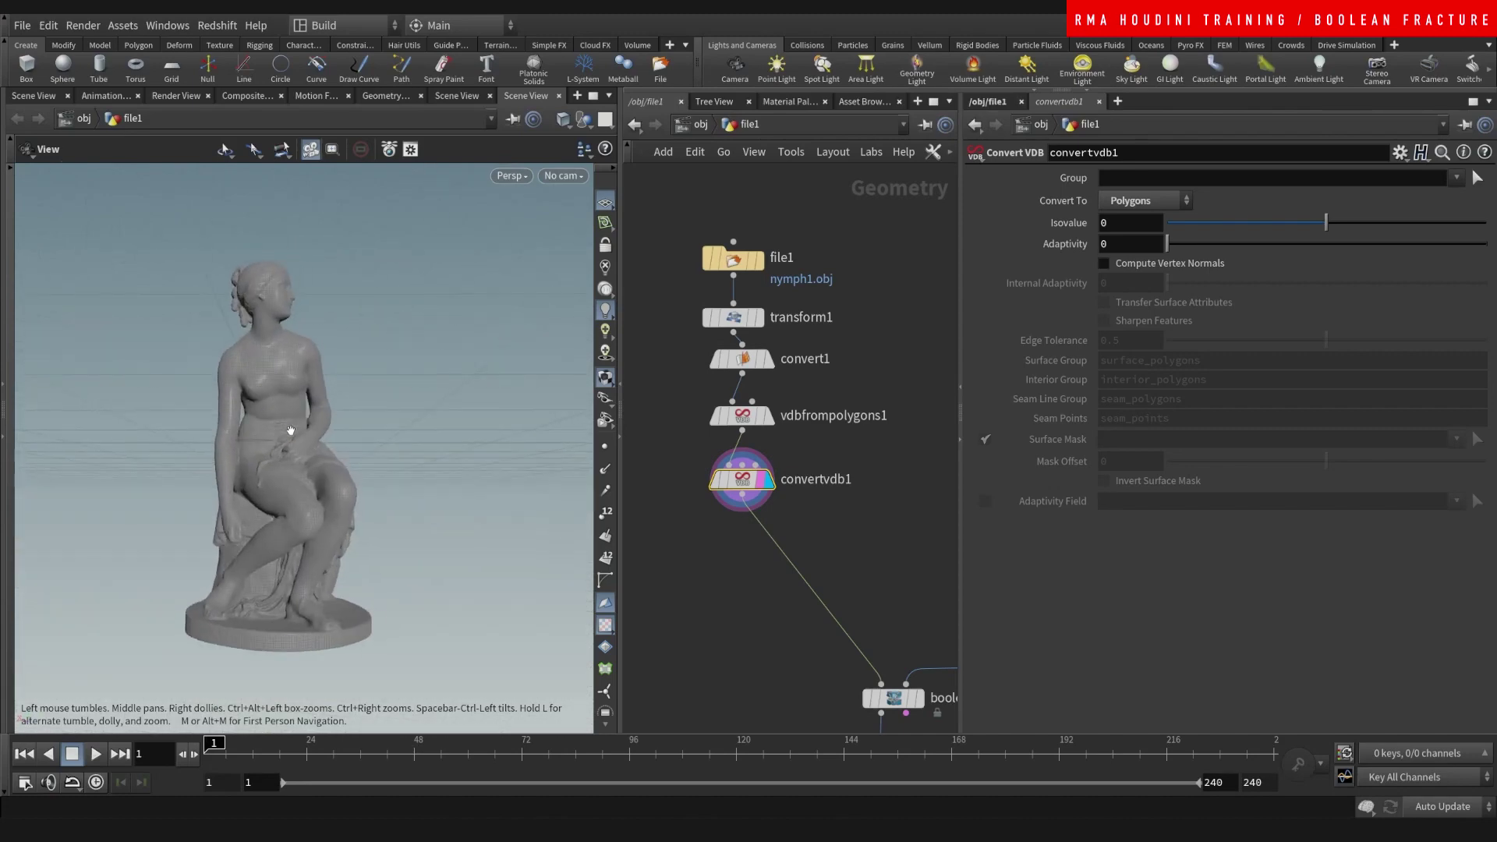
Display merge2 and examine the combined noise-displaced cutter grids.
{"action": "middle_click_drag", "start_coordinate": [875, 568], "coordinate": [785, 362]}
{"action": "scroll", "coordinate": [755, 407], "scroll_direction": "down", "scroll_amount": 4}
{"action": "middle_click_drag", "start_coordinate": [877, 425], "coordinate": [862, 426]}
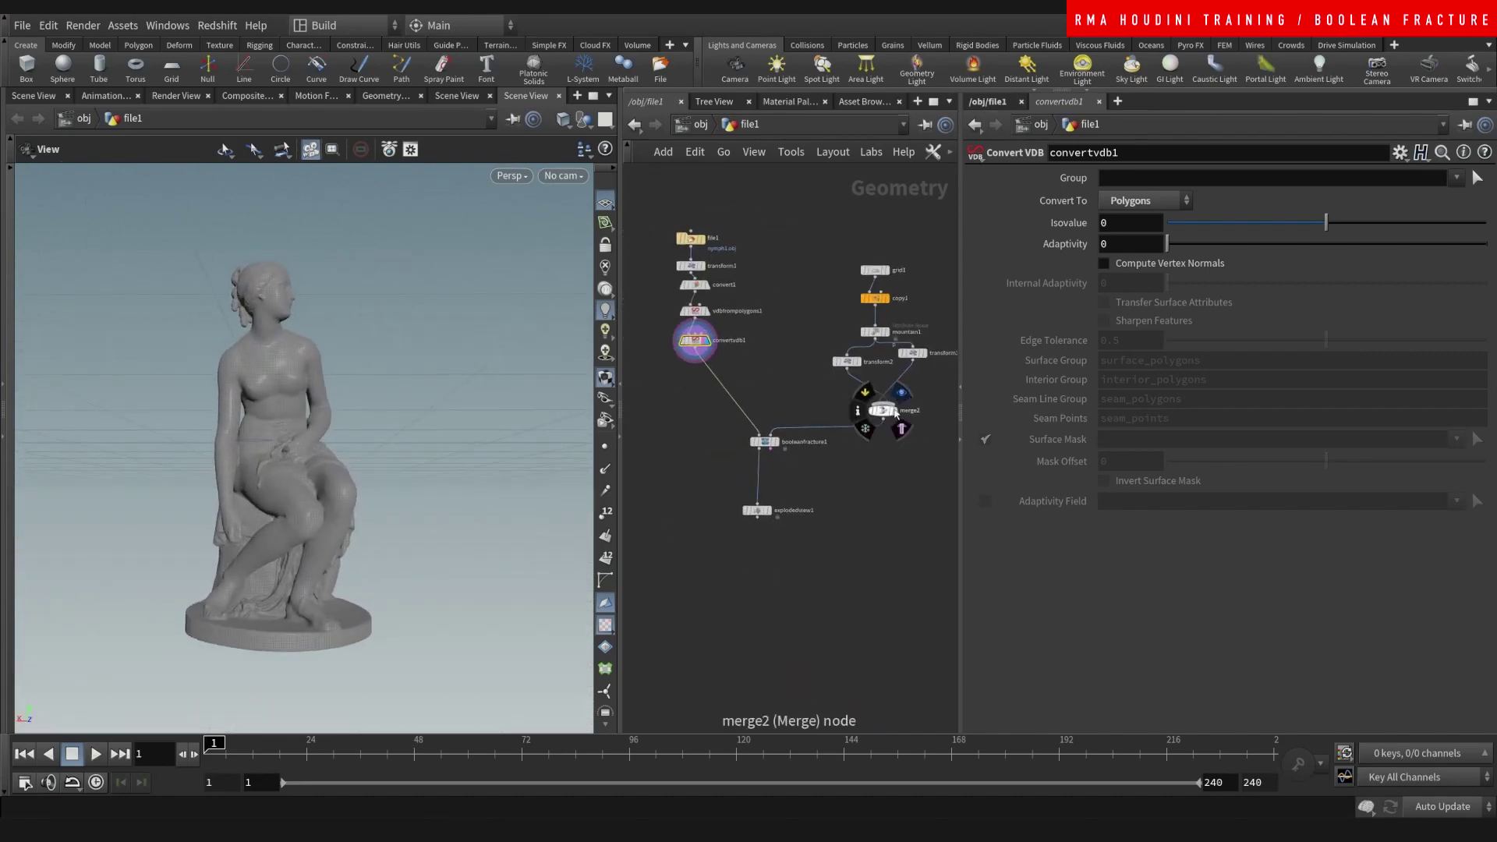
{"action": "left_click", "coordinate": [899, 395]}
{"action": "left_click", "coordinate": [919, 440]}
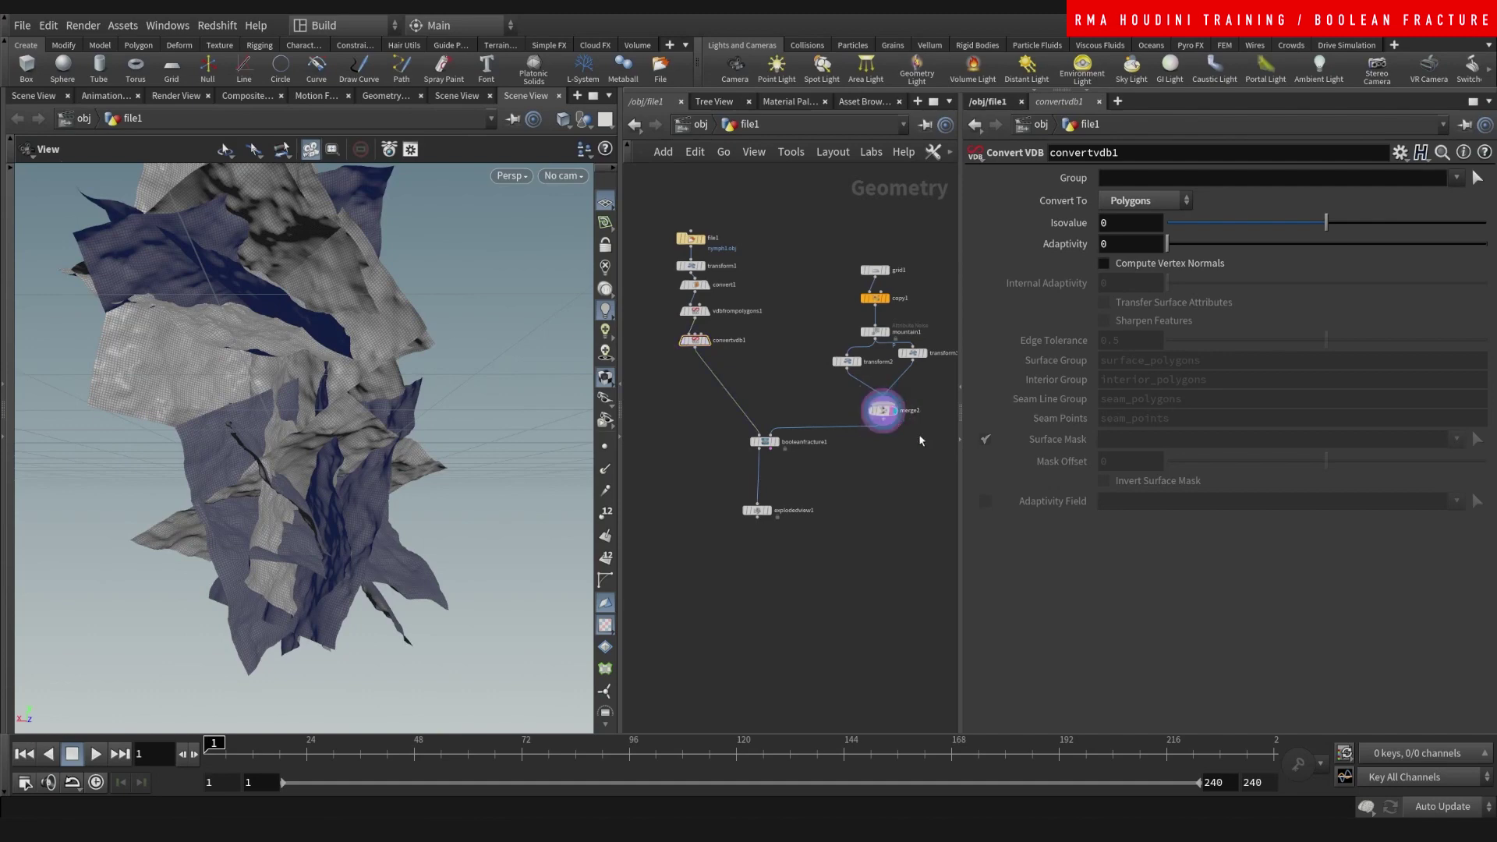
{"action": "left_click_drag", "start_coordinate": [421, 417], "coordinate": [397, 456]}
Scale transform3's cutter grids down to a uniform scale of 0.74 and move them to about 0.93, 6.37, 0.71.
{"action": "left_click", "coordinate": [844, 363]}
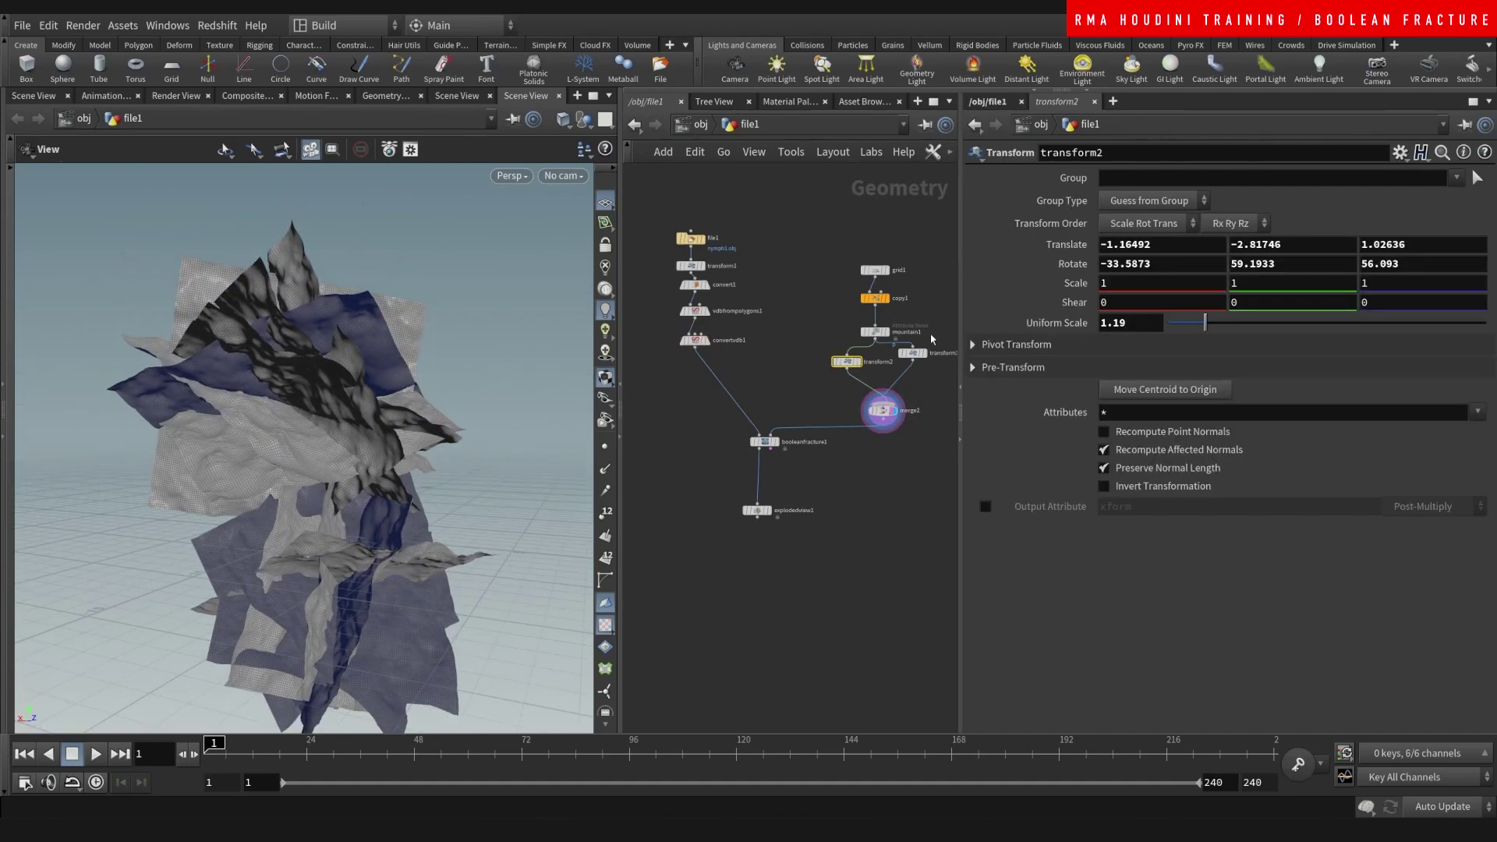
{"action": "left_click", "coordinate": [912, 352]}
{"action": "key", "text": "Return"}
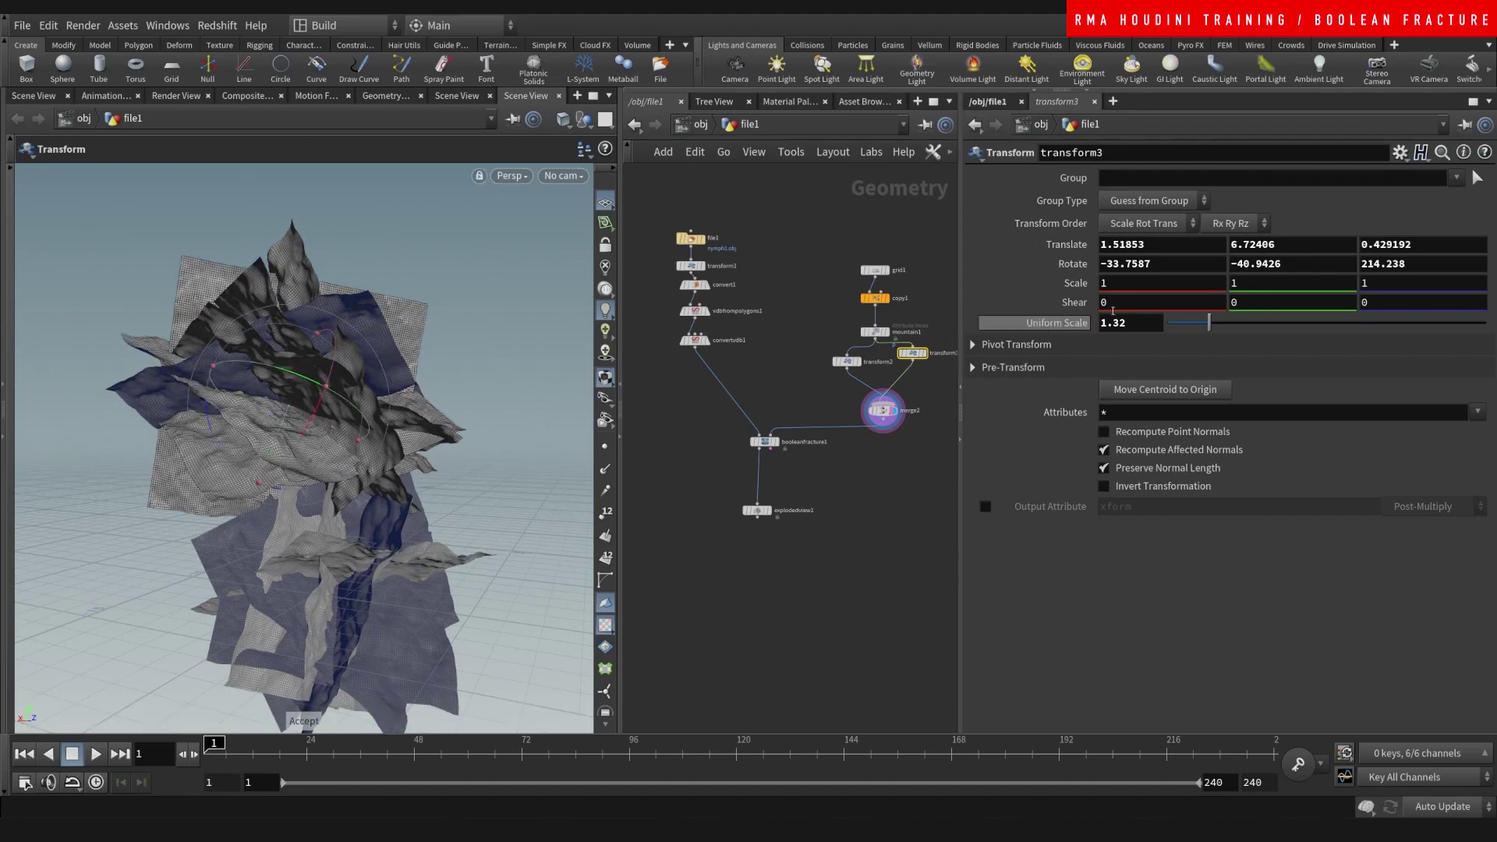
{"action": "left_click", "coordinate": [1196, 323]}
{"action": "left_click_drag", "start_coordinate": [1192, 323], "coordinate": [1190, 322]}
{"action": "middle_click_drag", "start_coordinate": [457, 451], "coordinate": [471, 477]}
{"action": "middle_click_drag", "start_coordinate": [829, 590], "coordinate": [855, 559]}
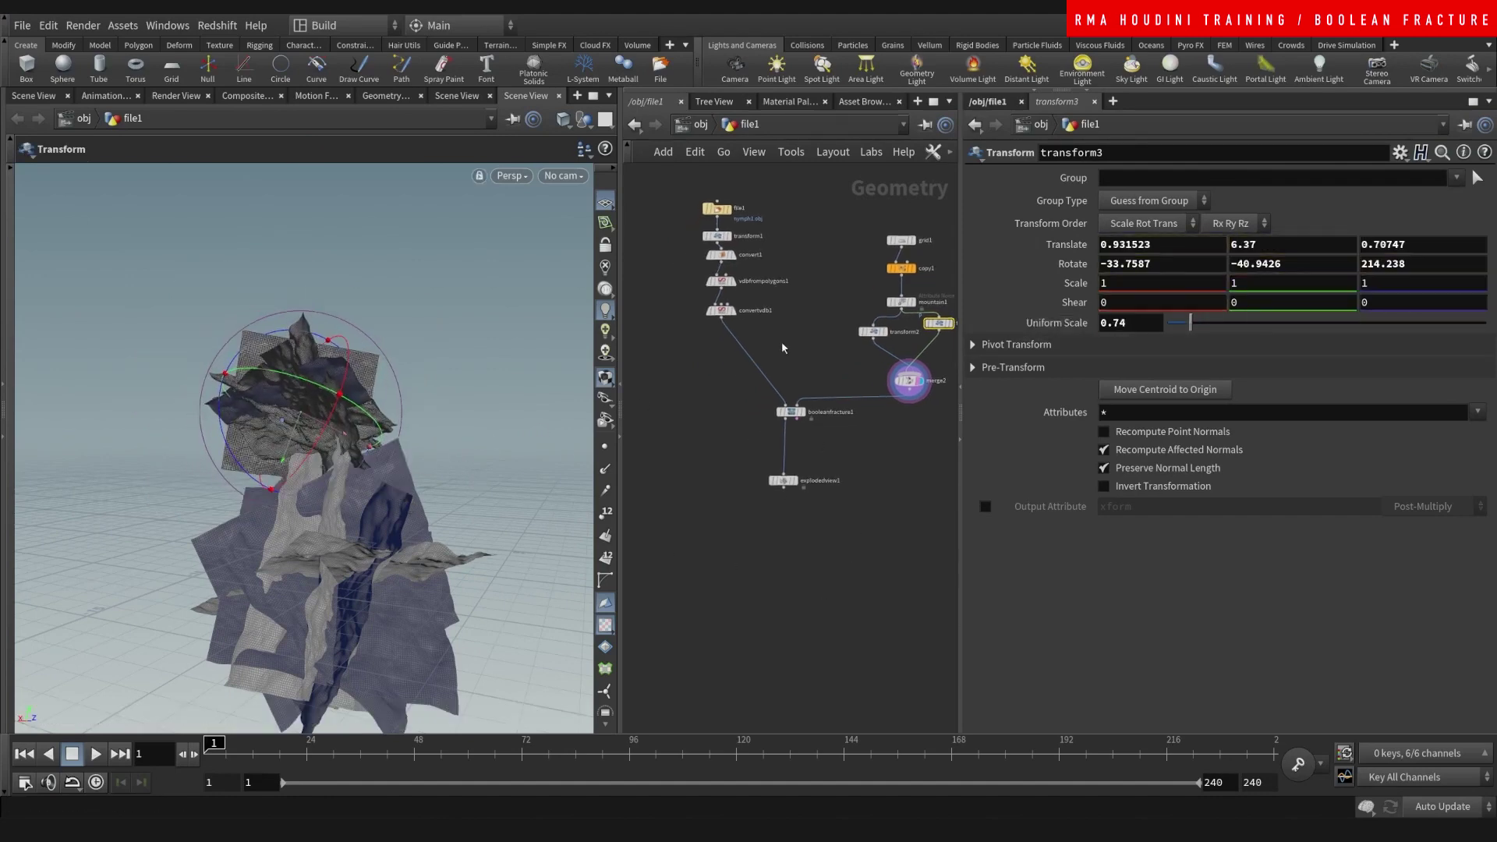
Display convertvdb1 with merge2 as overlay and center transform3's cutters on the statue's head at about 0.565, 6.234, -0.406.
{"action": "left_click", "coordinate": [733, 310]}
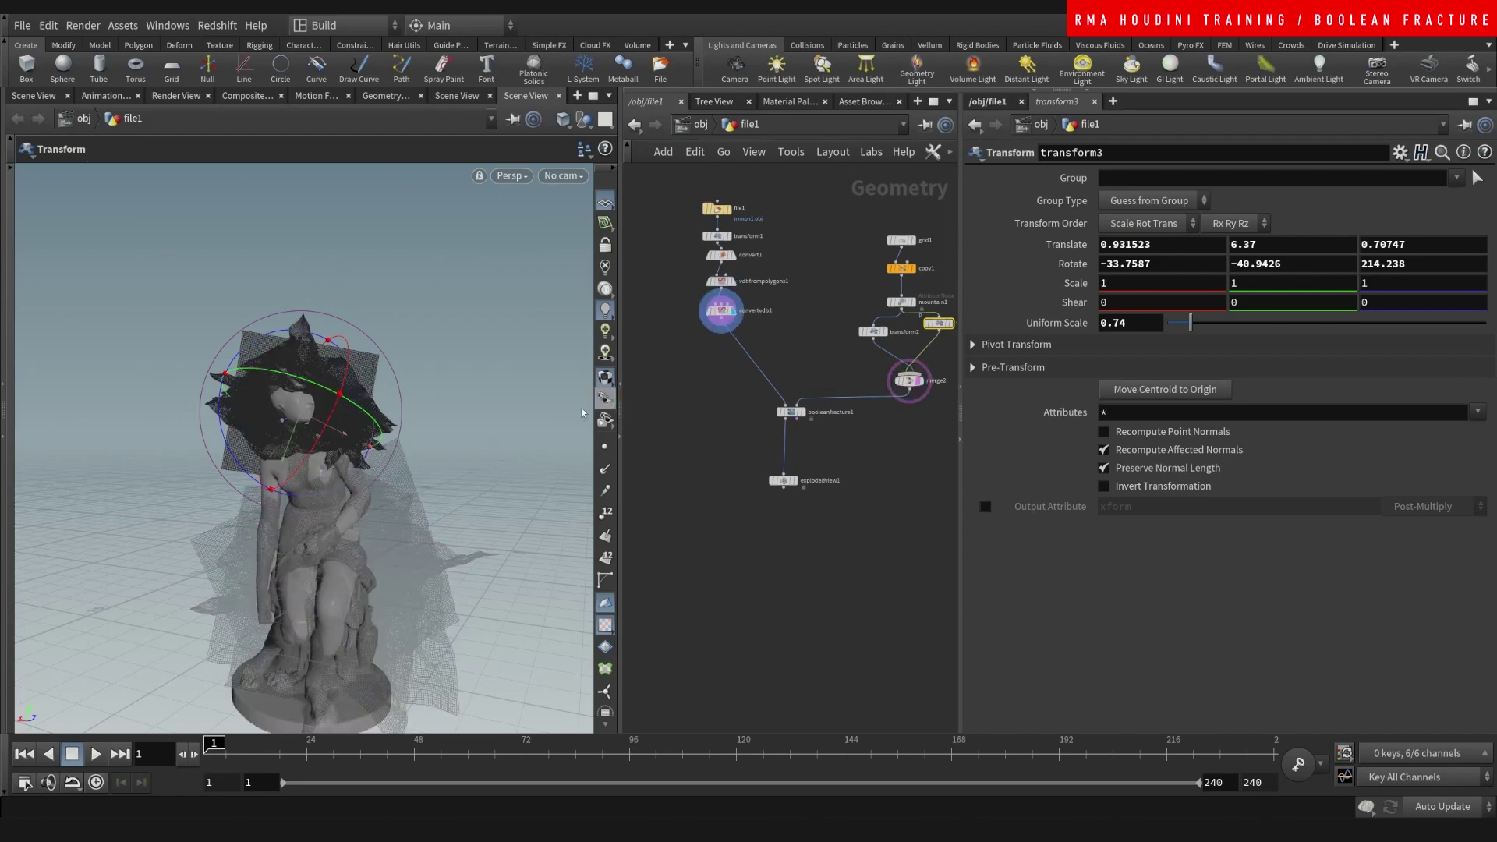
{"action": "left_click_drag", "start_coordinate": [352, 441], "coordinate": [308, 505], "text": "alt"}
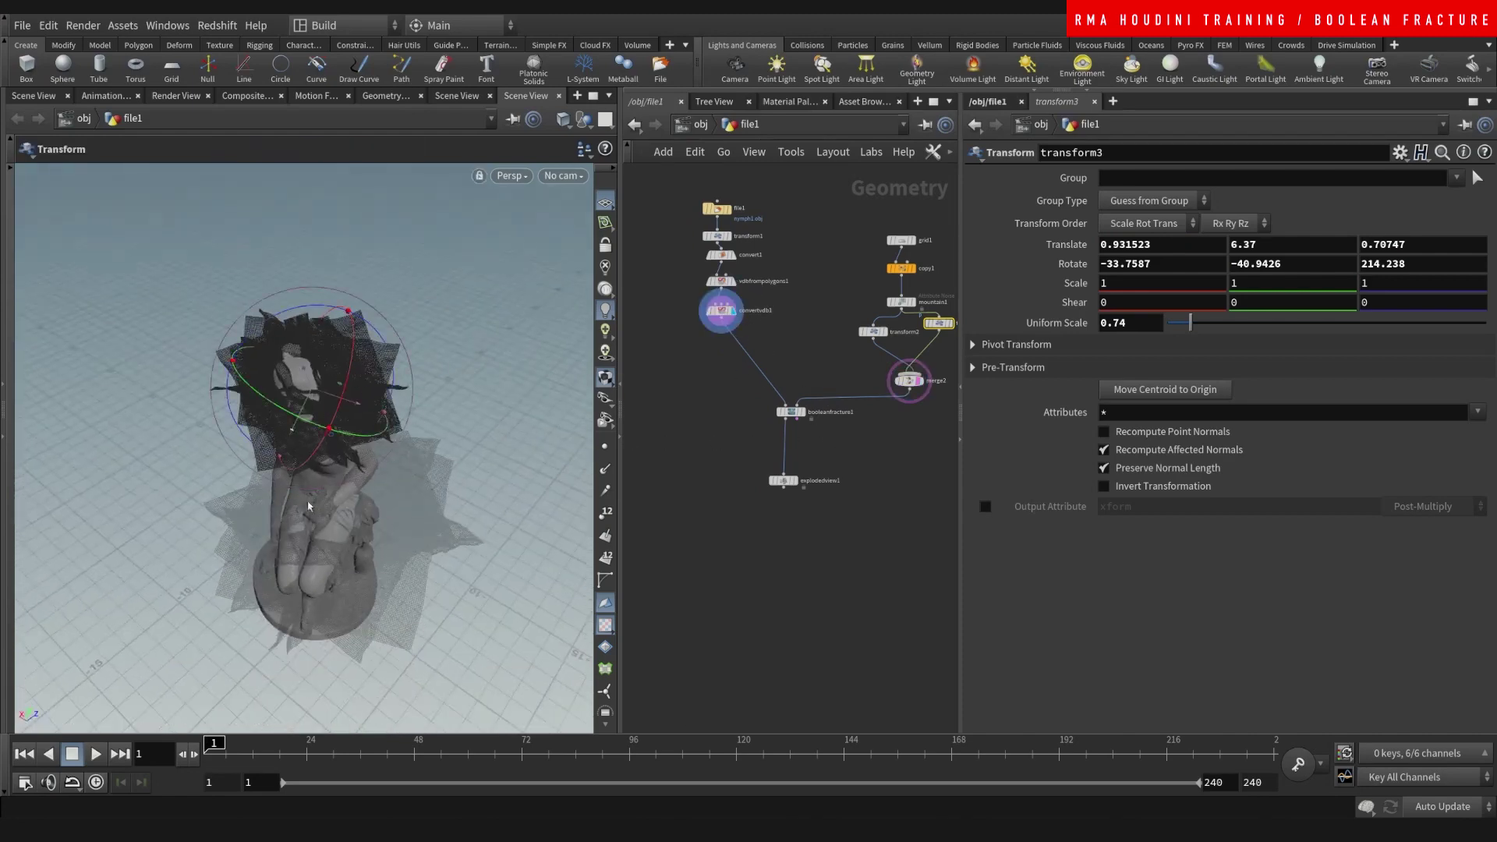
{"action": "middle_click_drag", "start_coordinate": [479, 298], "coordinate": [421, 343]}
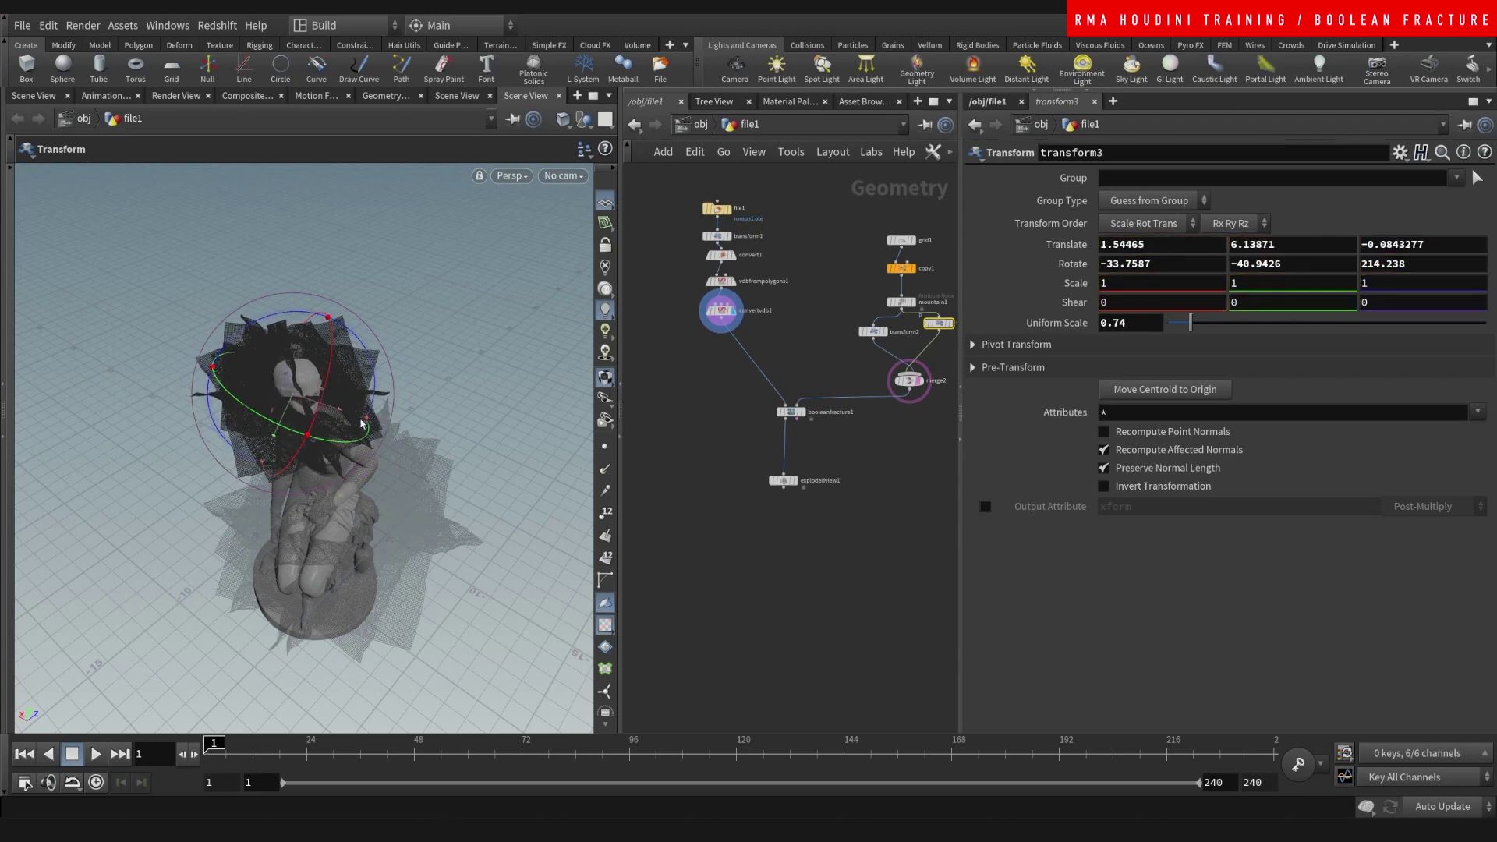
{"action": "left_click_drag", "start_coordinate": [361, 424], "coordinate": [480, 348], "text": "alt"}
{"action": "middle_click_drag", "start_coordinate": [523, 342], "coordinate": [580, 413]}
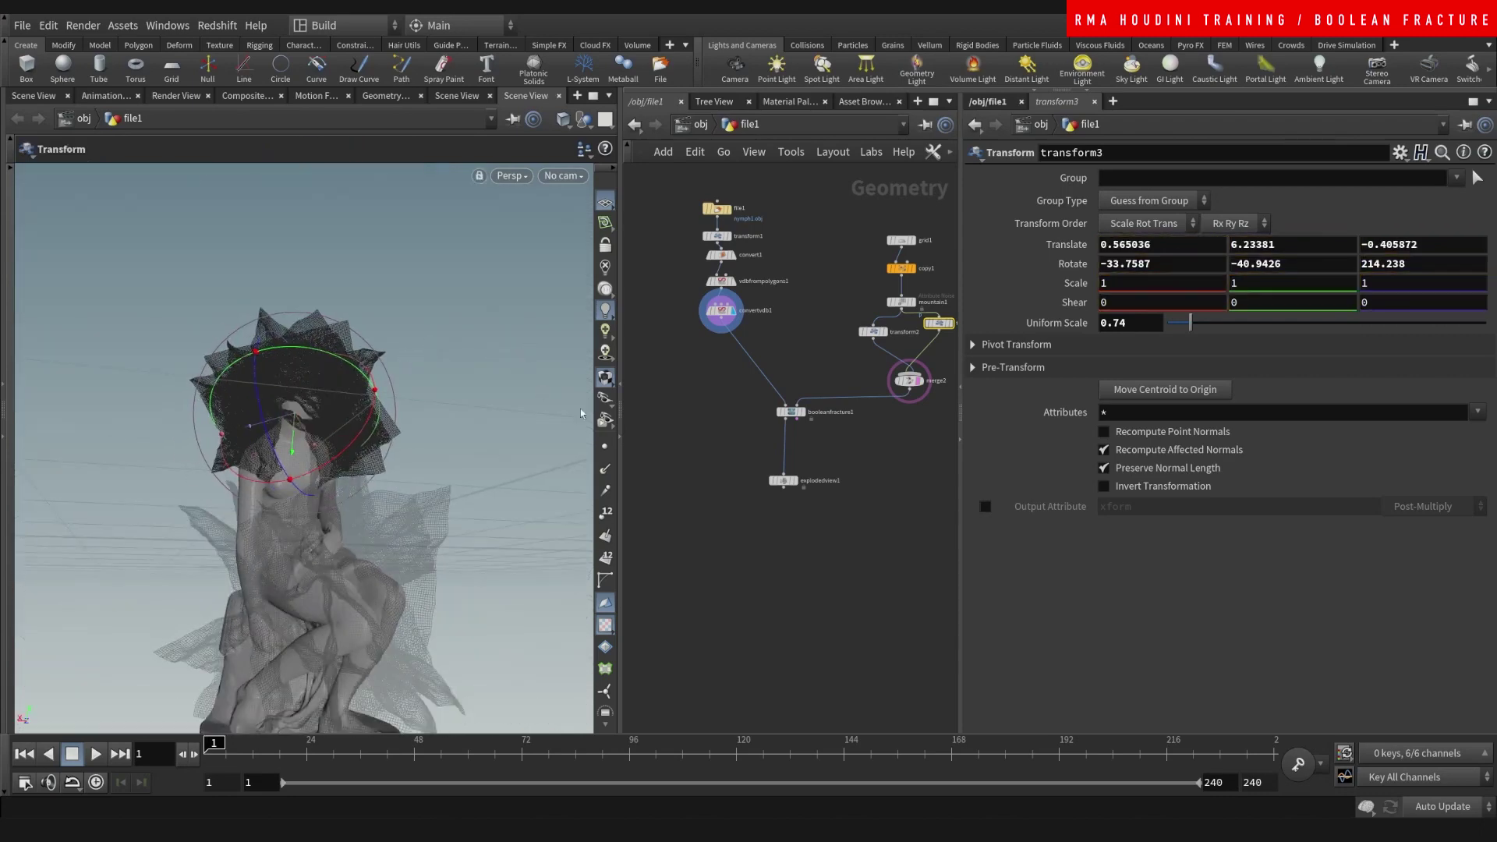
Display booleanfracture1 and explodedview1 in turn and examine the fractured statue pieces from several angles.
{"action": "scroll", "coordinate": [819, 431], "scroll_direction": "up", "scroll_amount": 5}
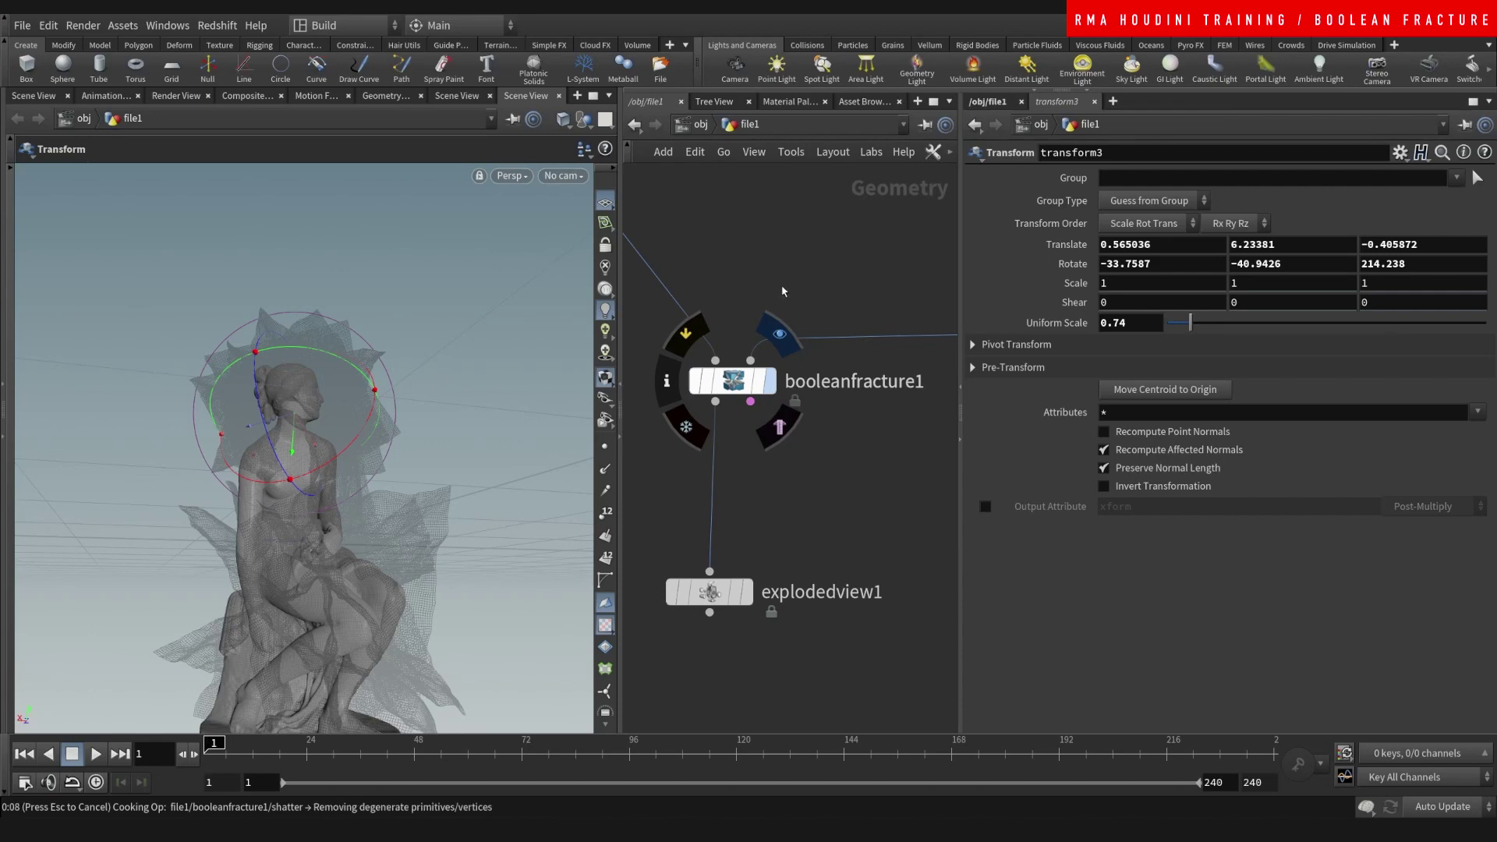
{"action": "left_click", "coordinate": [772, 375]}
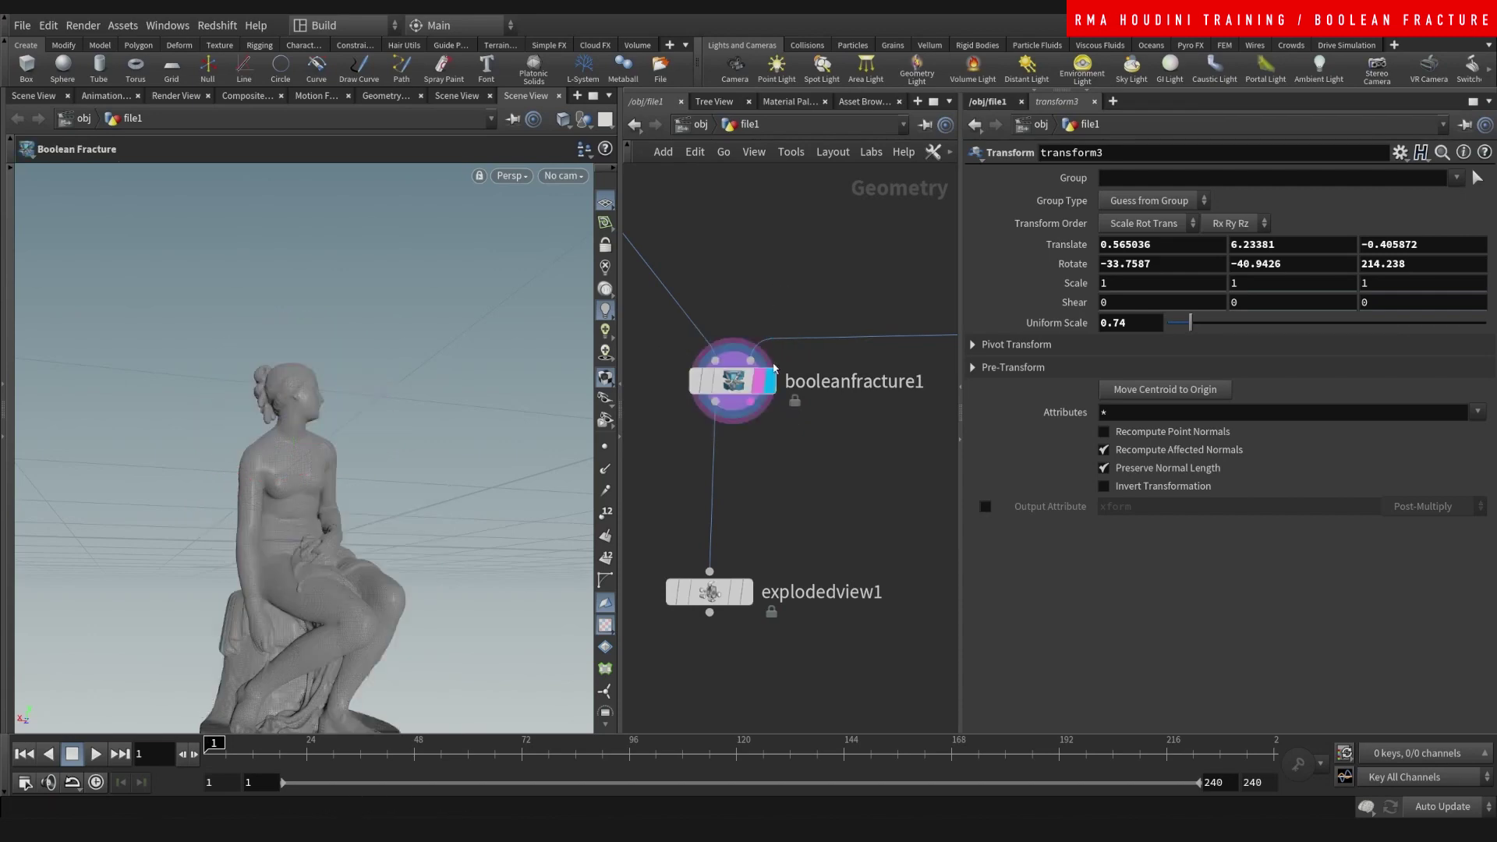
{"action": "left_click", "coordinate": [781, 545]}
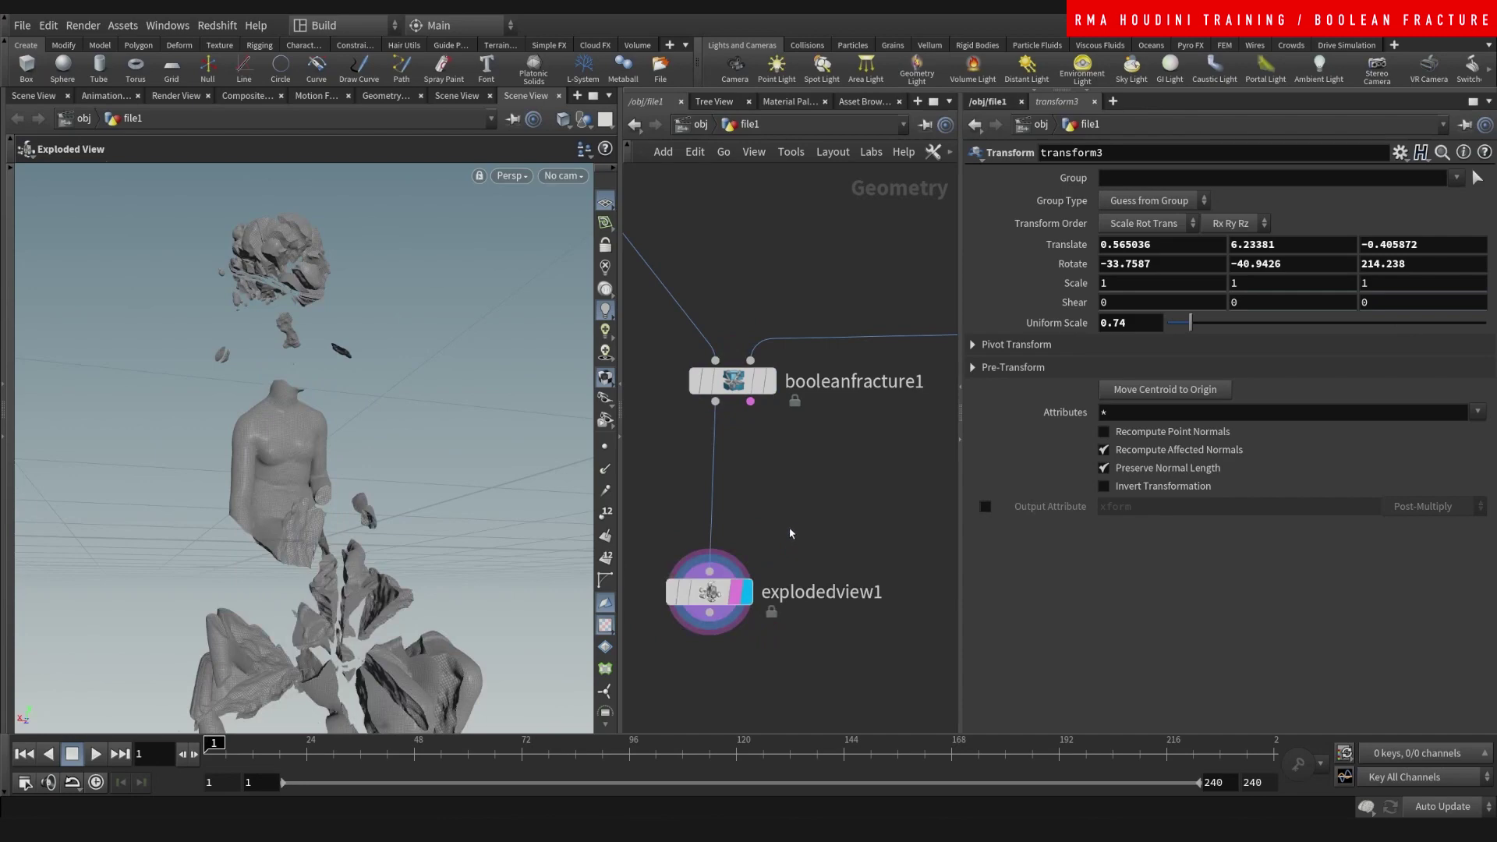
{"action": "right_click_drag", "start_coordinate": [424, 417], "coordinate": [351, 448], "text": "alt"}
{"action": "left_click_drag", "start_coordinate": [350, 449], "coordinate": [312, 513], "text": "alt"}
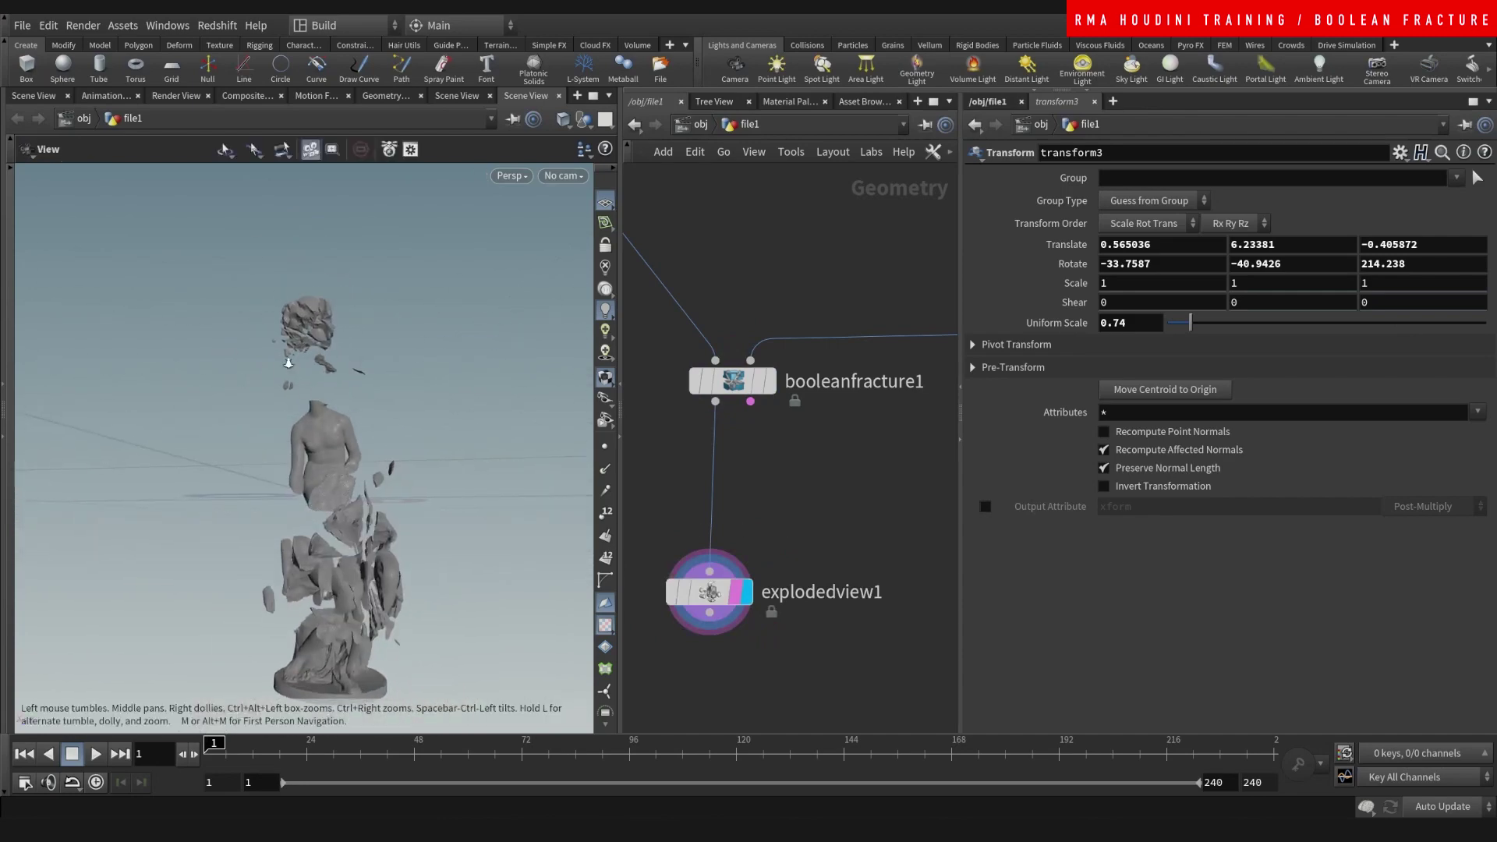
{"action": "right_click_drag", "start_coordinate": [289, 362], "coordinate": [470, 217], "text": "alt"}
{"action": "left_click_drag", "start_coordinate": [471, 218], "coordinate": [391, 381], "text": "alt"}
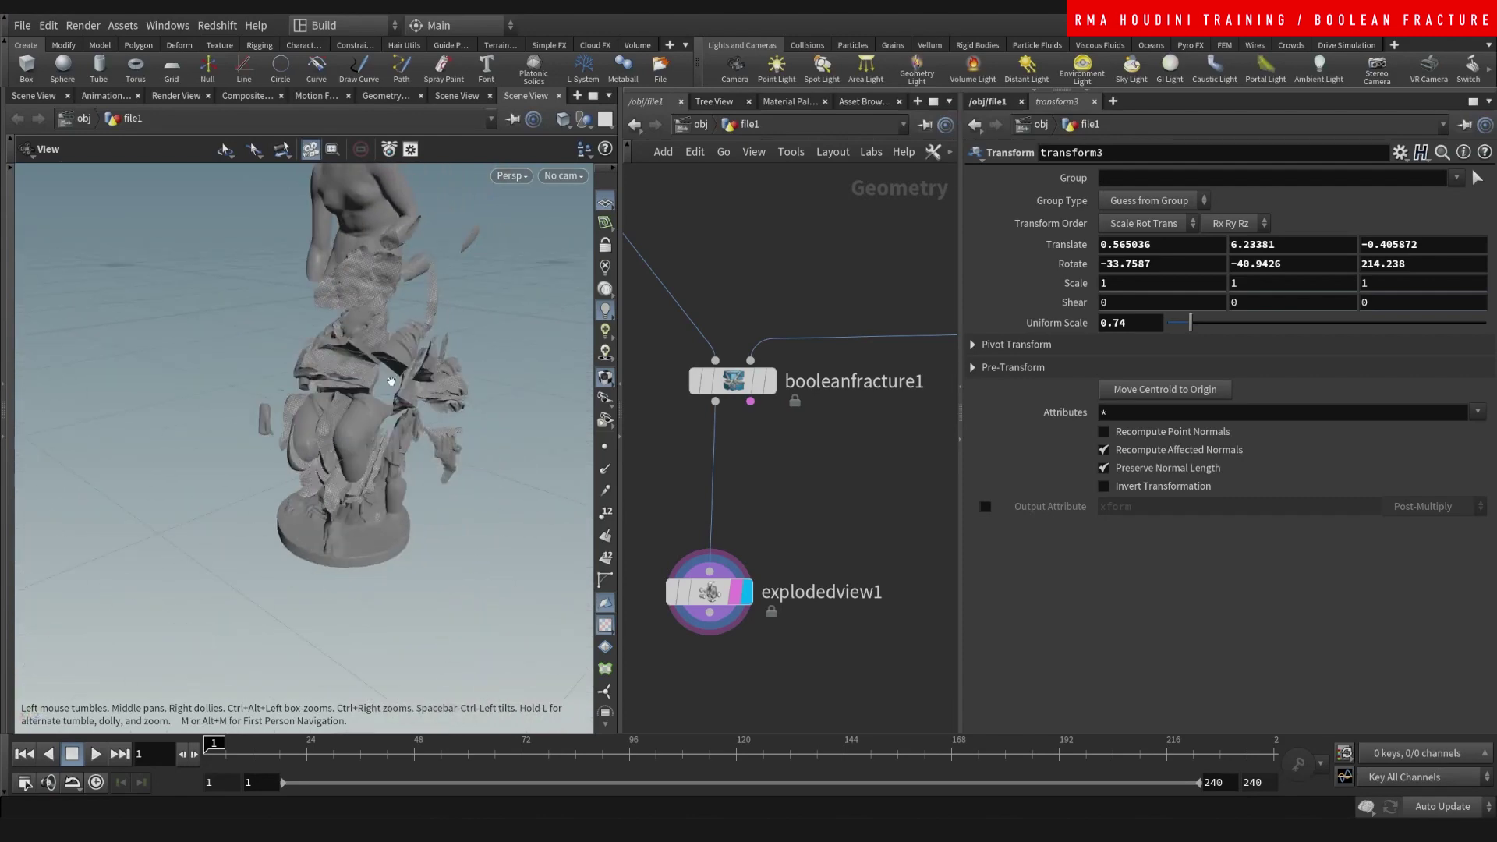
{"action": "right_click_drag", "start_coordinate": [391, 381], "coordinate": [351, 452]}
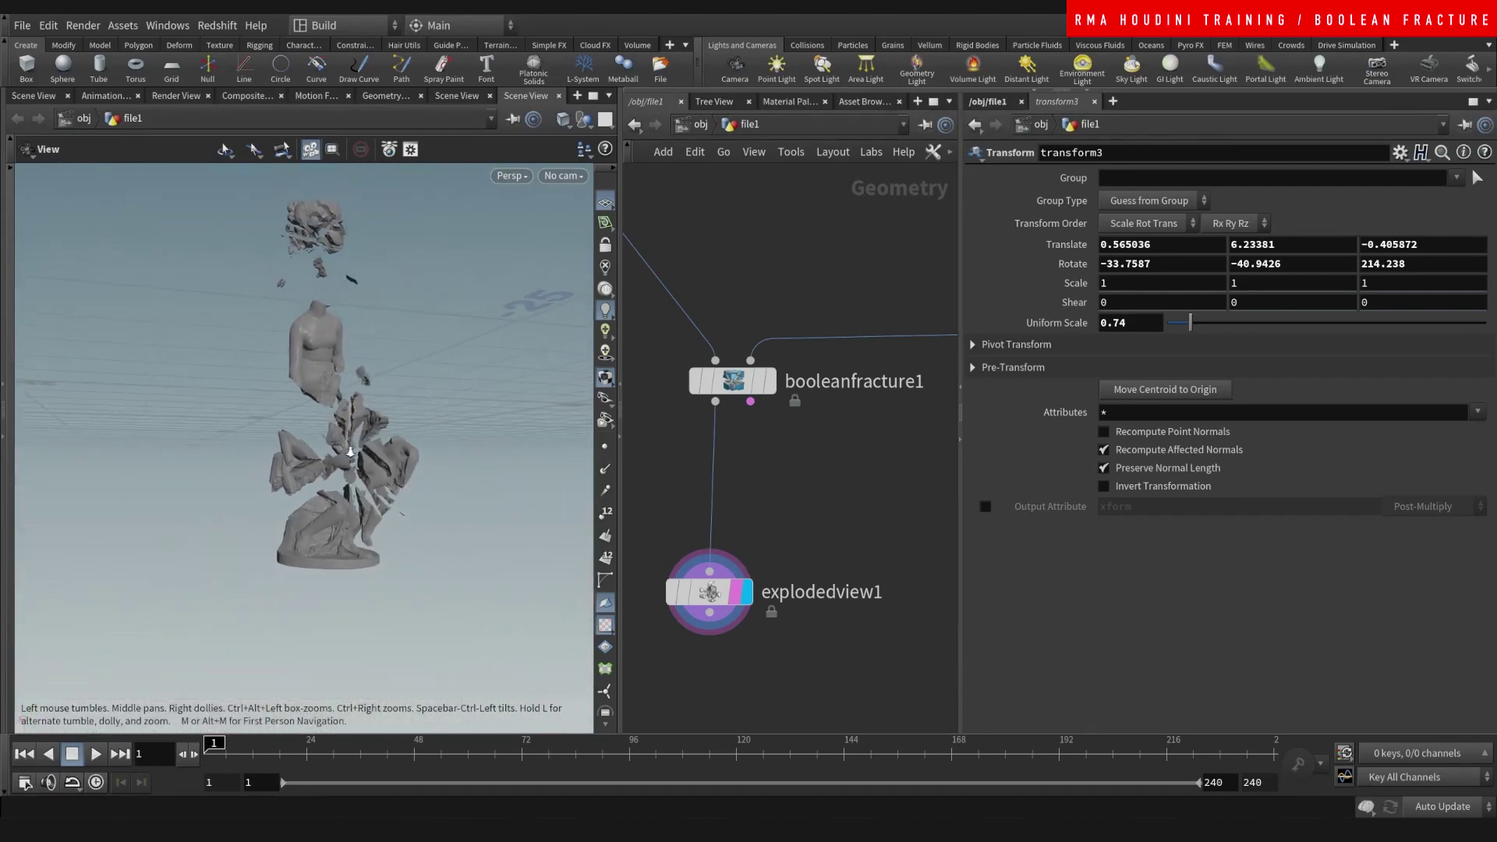
{"action": "left_click_drag", "start_coordinate": [351, 452], "coordinate": [444, 457]}
Move explodedview1 closer below booleanfracture1 and show the parameters of booleanfracture1.
{"action": "middle_click_drag", "start_coordinate": [773, 508], "coordinate": [722, 424]}
{"action": "scroll", "coordinate": [726, 422], "scroll_direction": "down", "scroll_amount": 3}
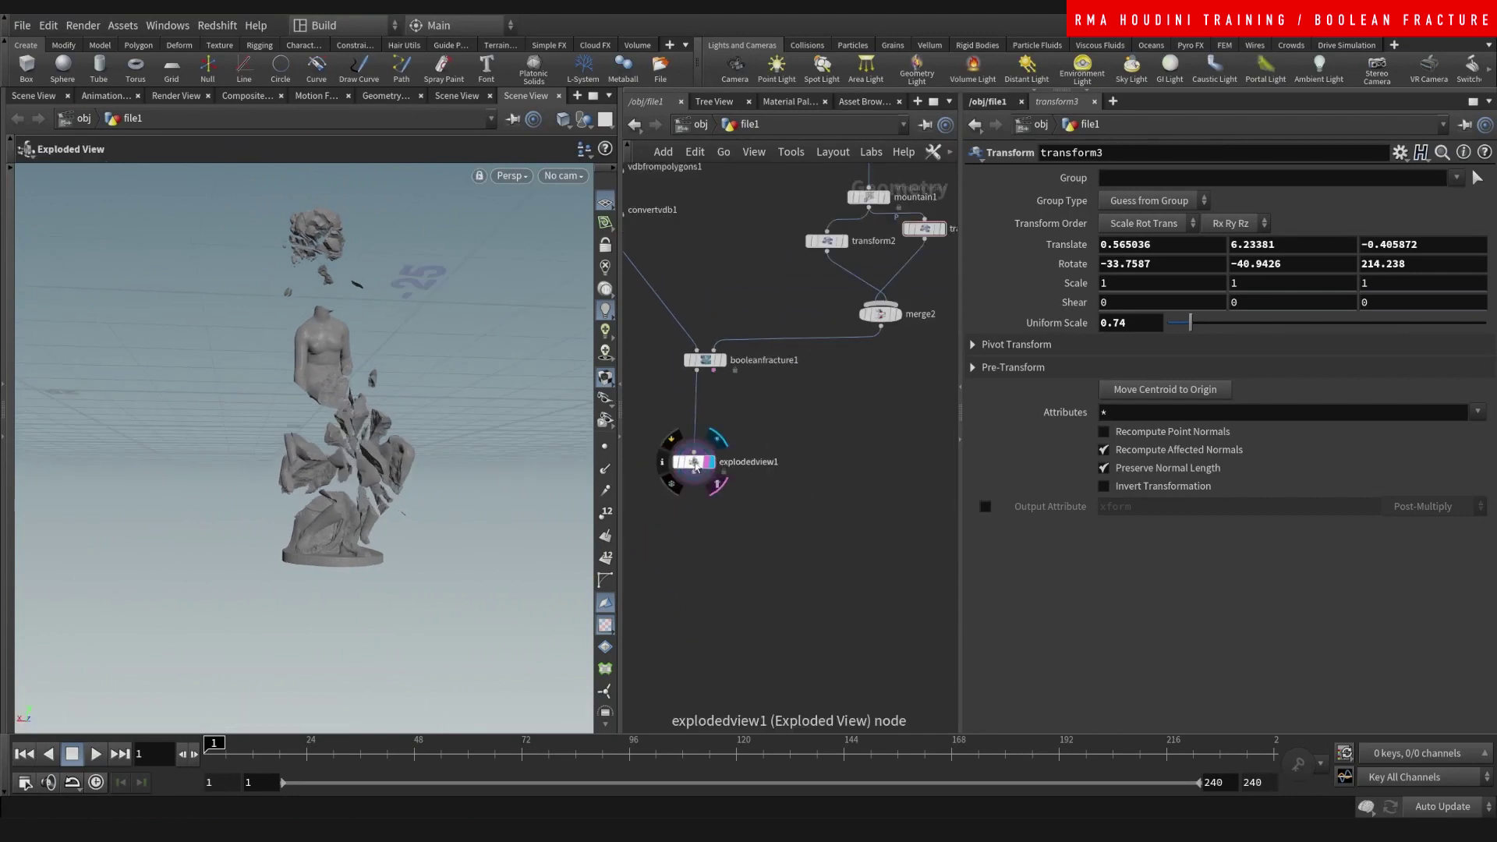
{"action": "left_click_drag", "start_coordinate": [696, 466], "coordinate": [696, 425]}
{"action": "scroll", "coordinate": [782, 409], "scroll_direction": "up", "scroll_amount": 2}
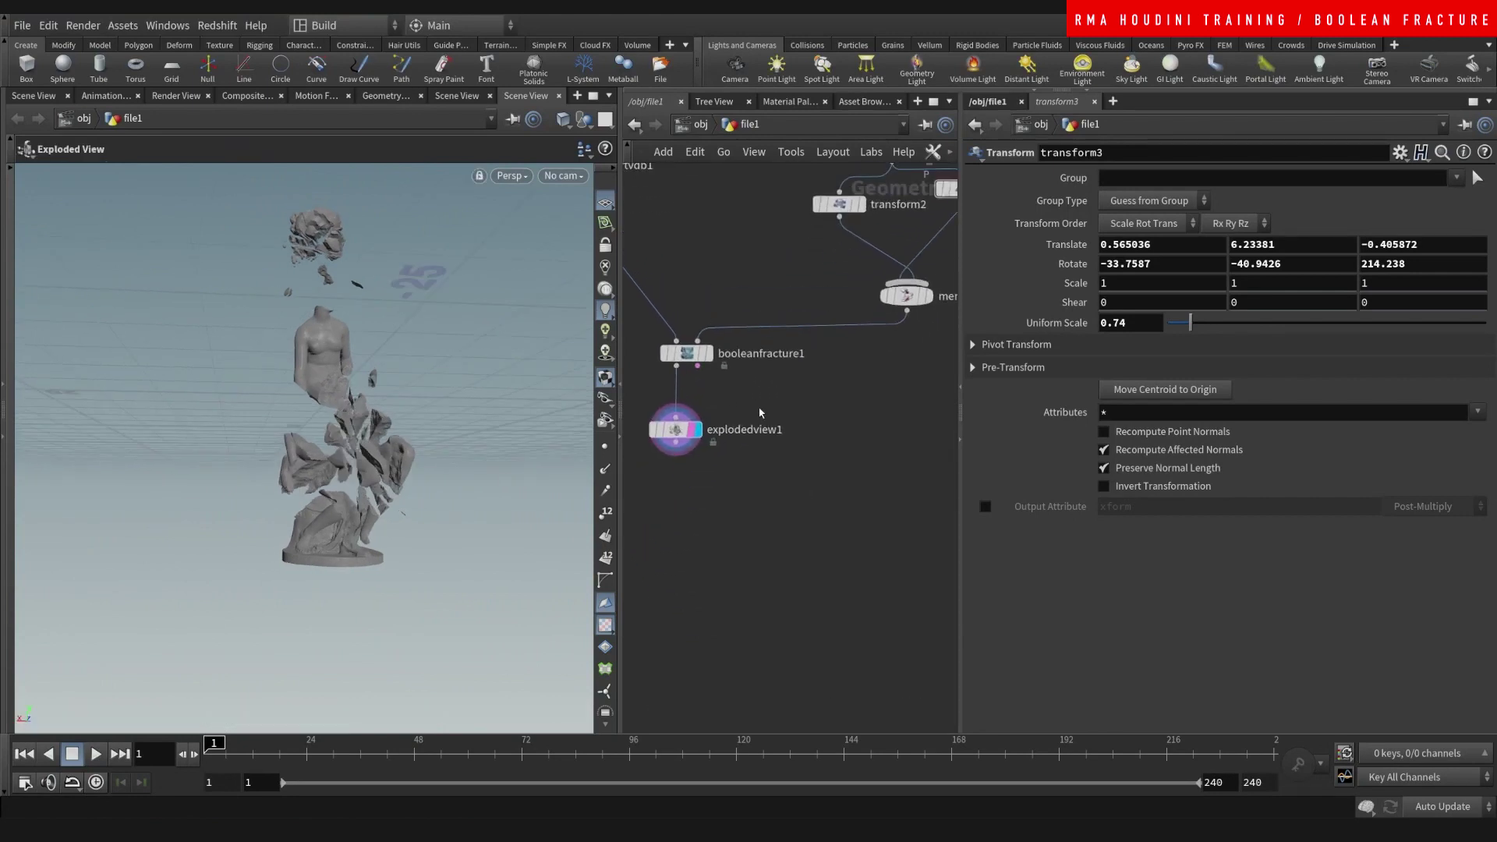
{"action": "left_click", "coordinate": [686, 353]}
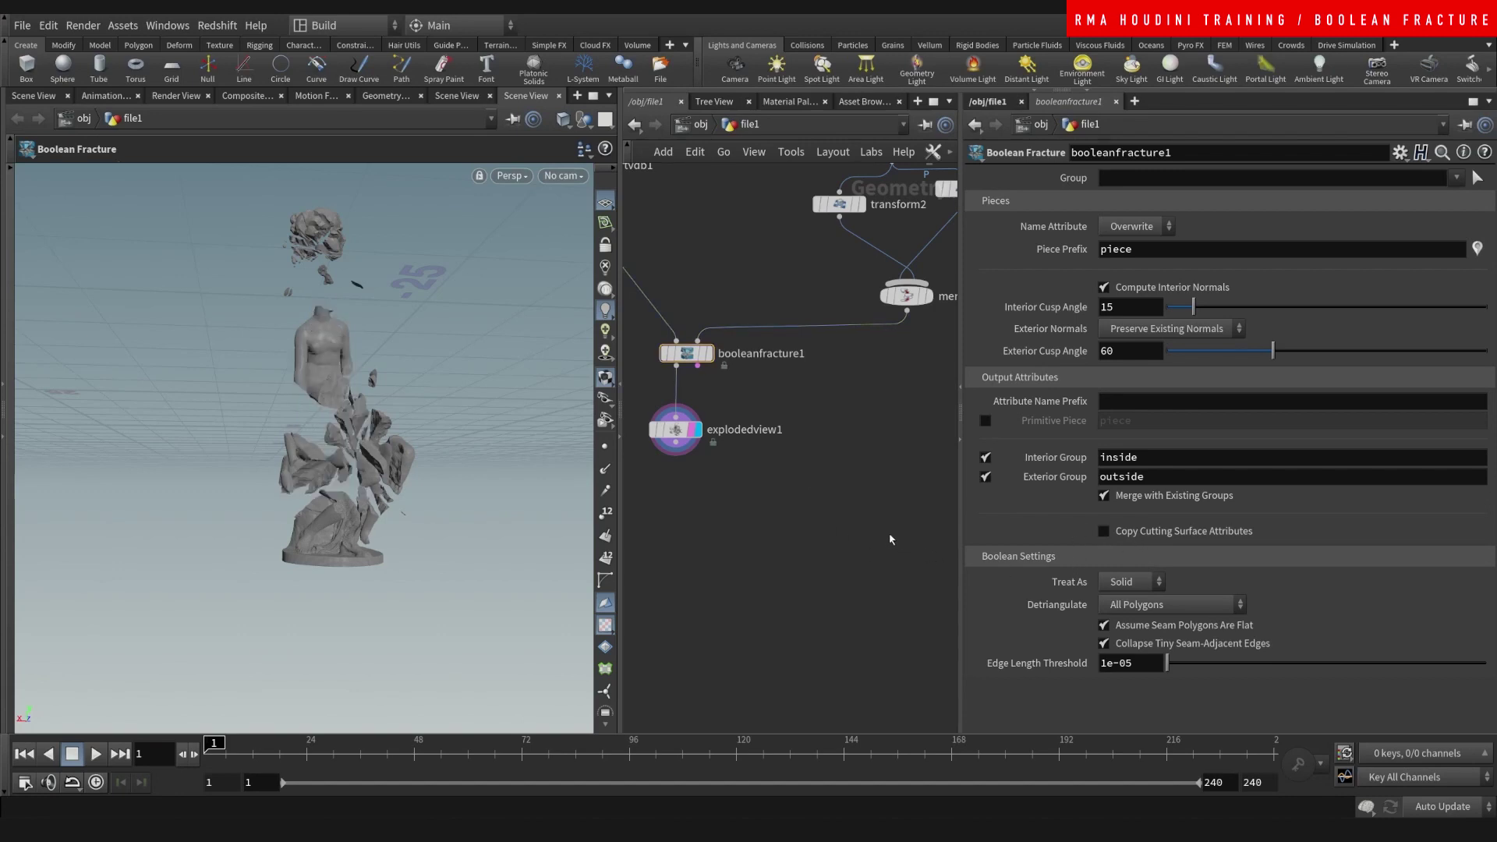
Add a Color node fed by explodedview1 and display it.
{"action": "scroll", "coordinate": [728, 509], "scroll_direction": "up", "scroll_amount": 3}
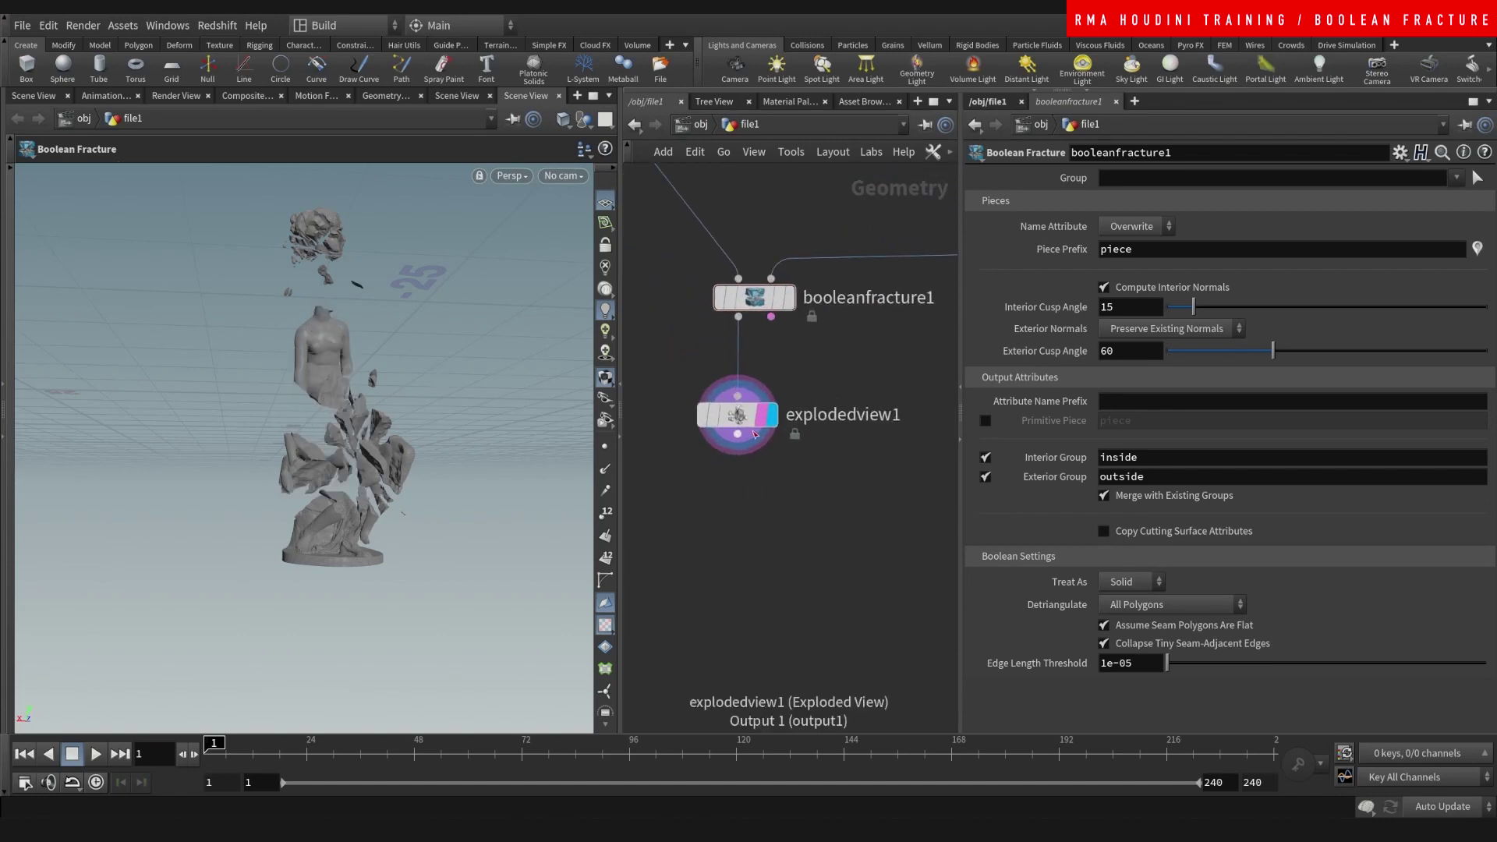
{"action": "left_click_drag", "start_coordinate": [754, 433], "coordinate": [745, 516]}
{"action": "key", "text": "Tab"}
{"action": "type", "text": "color"}
{"action": "key", "text": "Return"}
{"action": "left_click", "coordinate": [746, 538]}
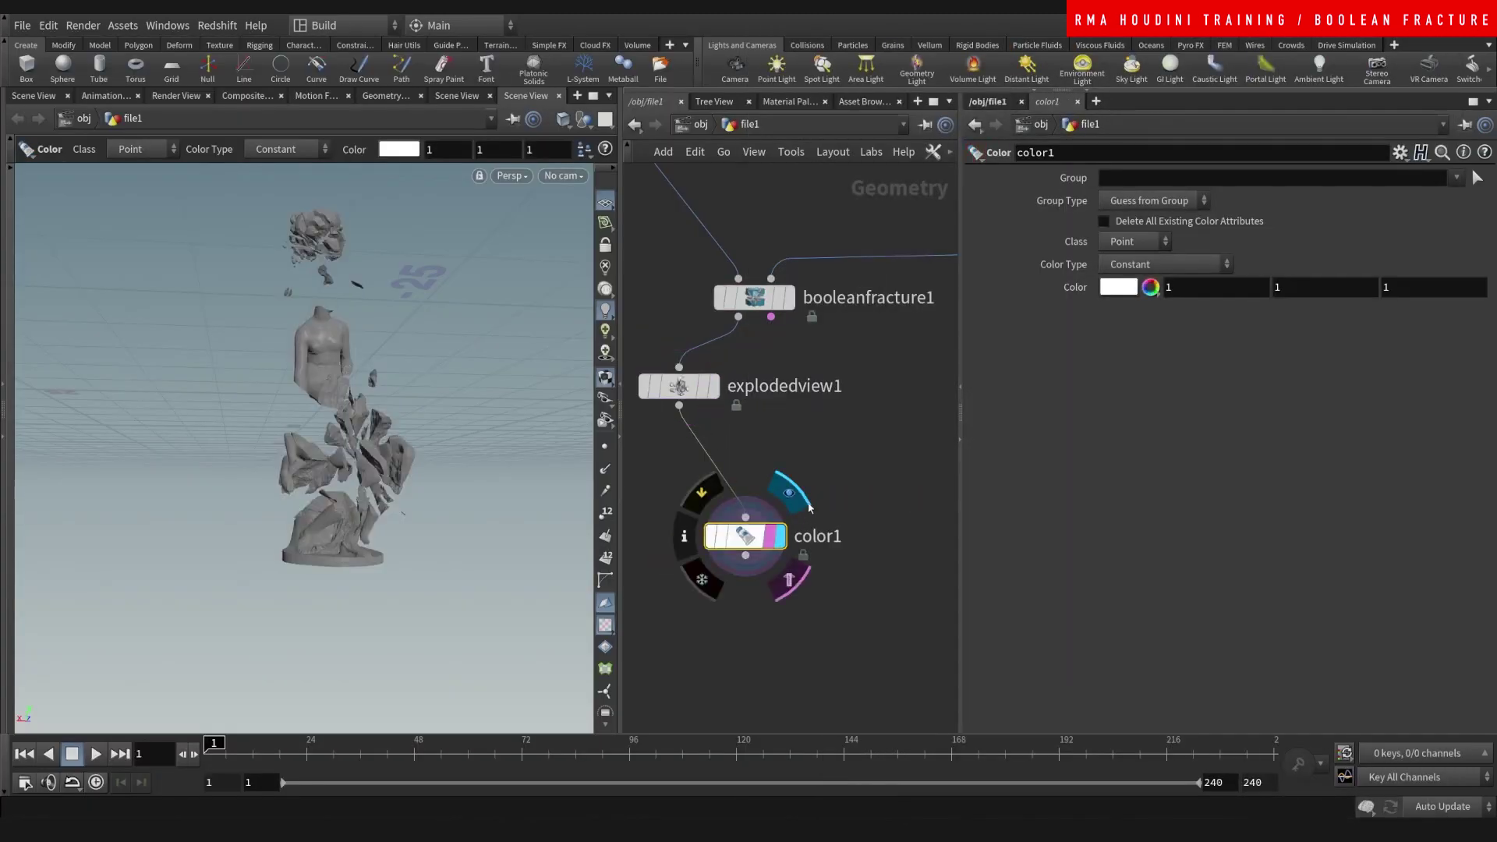
{"action": "left_click", "coordinate": [776, 536]}
Limit color1 to the inside group and set its color to yellow (1, 1, 0).
{"action": "left_click", "coordinate": [1456, 178]}
{"action": "left_click", "coordinate": [1439, 198]}
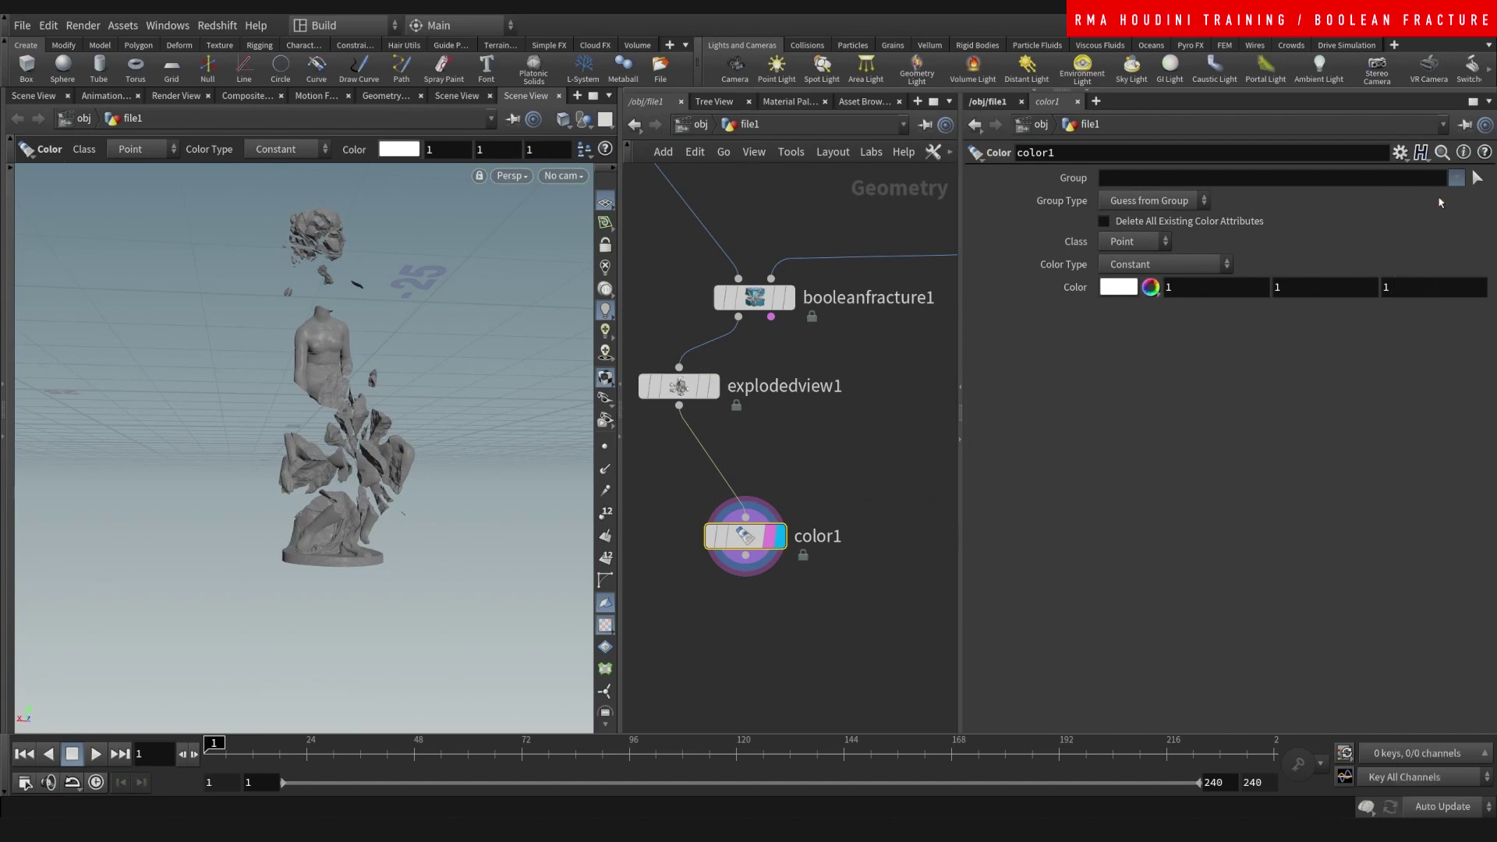
{"action": "left_click", "coordinate": [1150, 287]}
{"action": "left_click", "coordinate": [1118, 165]}
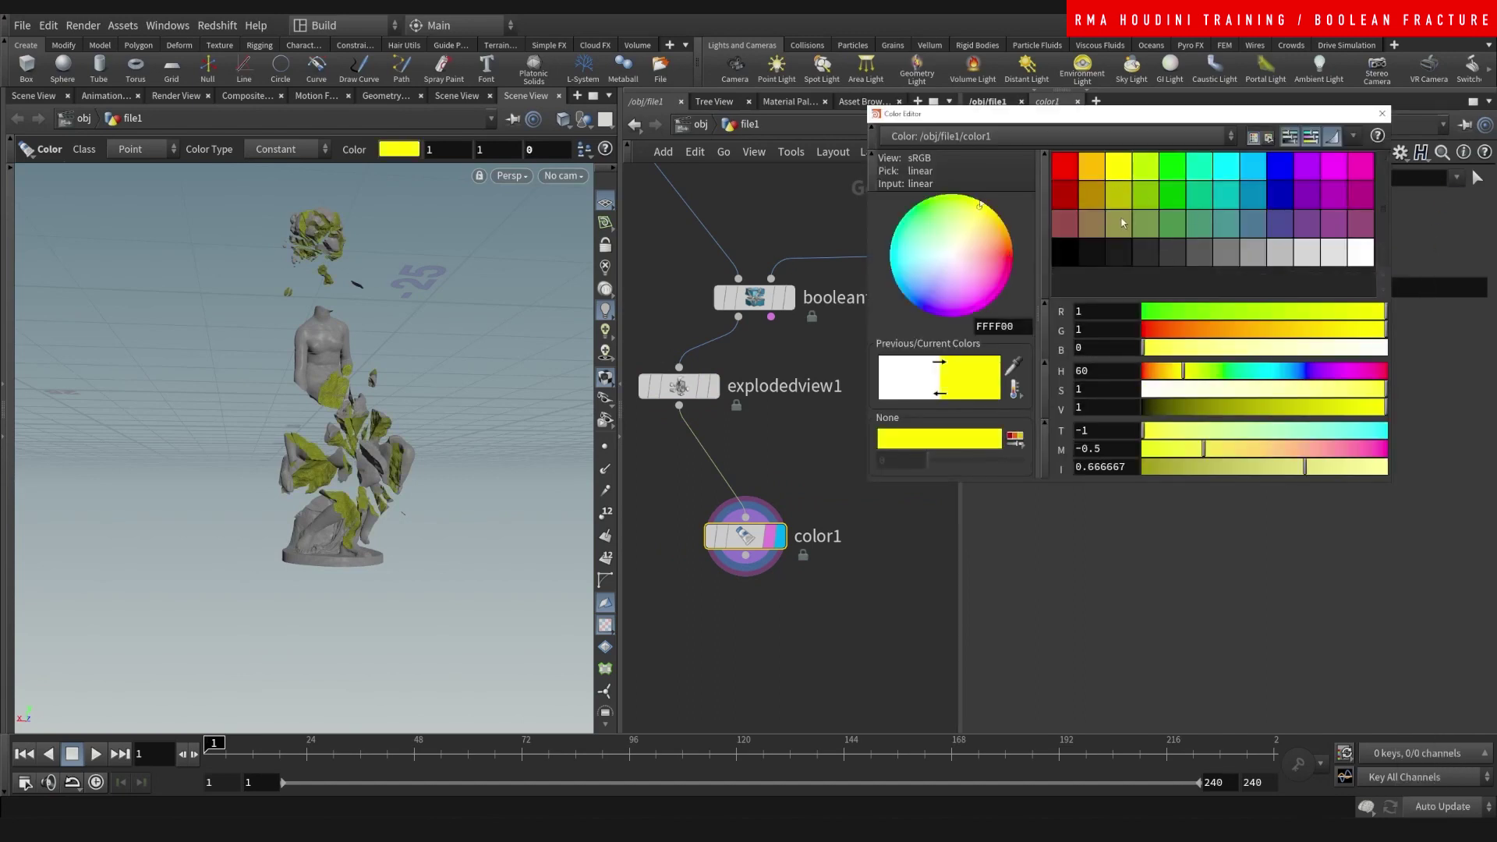
{"action": "left_click", "coordinate": [1381, 115]}
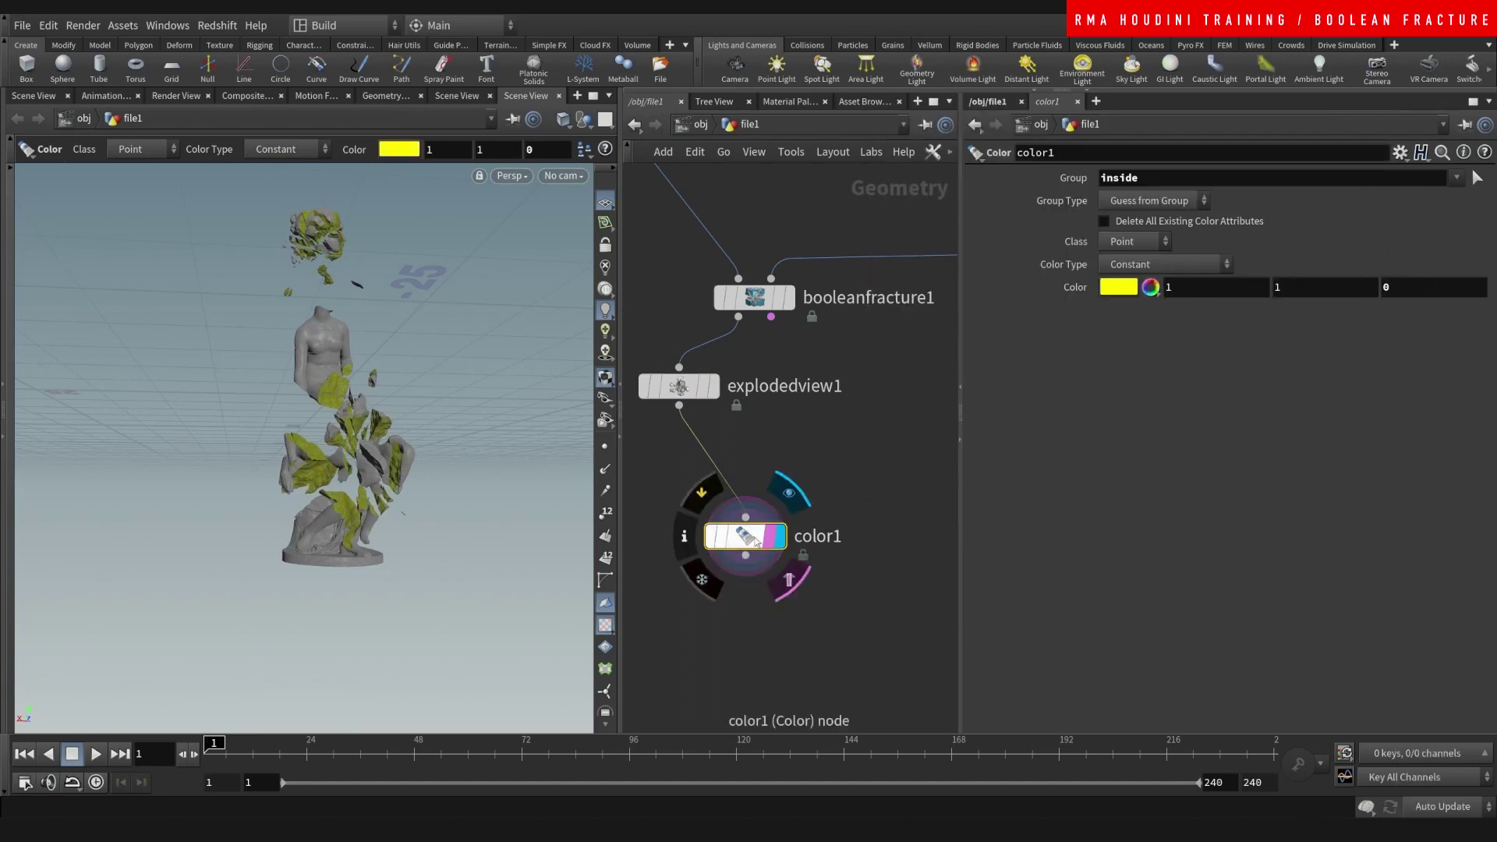
Align color1 directly below explodedview1 and inspect the yellow cut faces on the statue pieces.
{"action": "left_click_drag", "start_coordinate": [745, 536], "coordinate": [678, 483]}
{"action": "right_click_drag", "start_coordinate": [343, 456], "coordinate": [389, 442], "text": "alt"}
{"action": "left_click_drag", "start_coordinate": [390, 442], "coordinate": [343, 453], "text": "alt"}
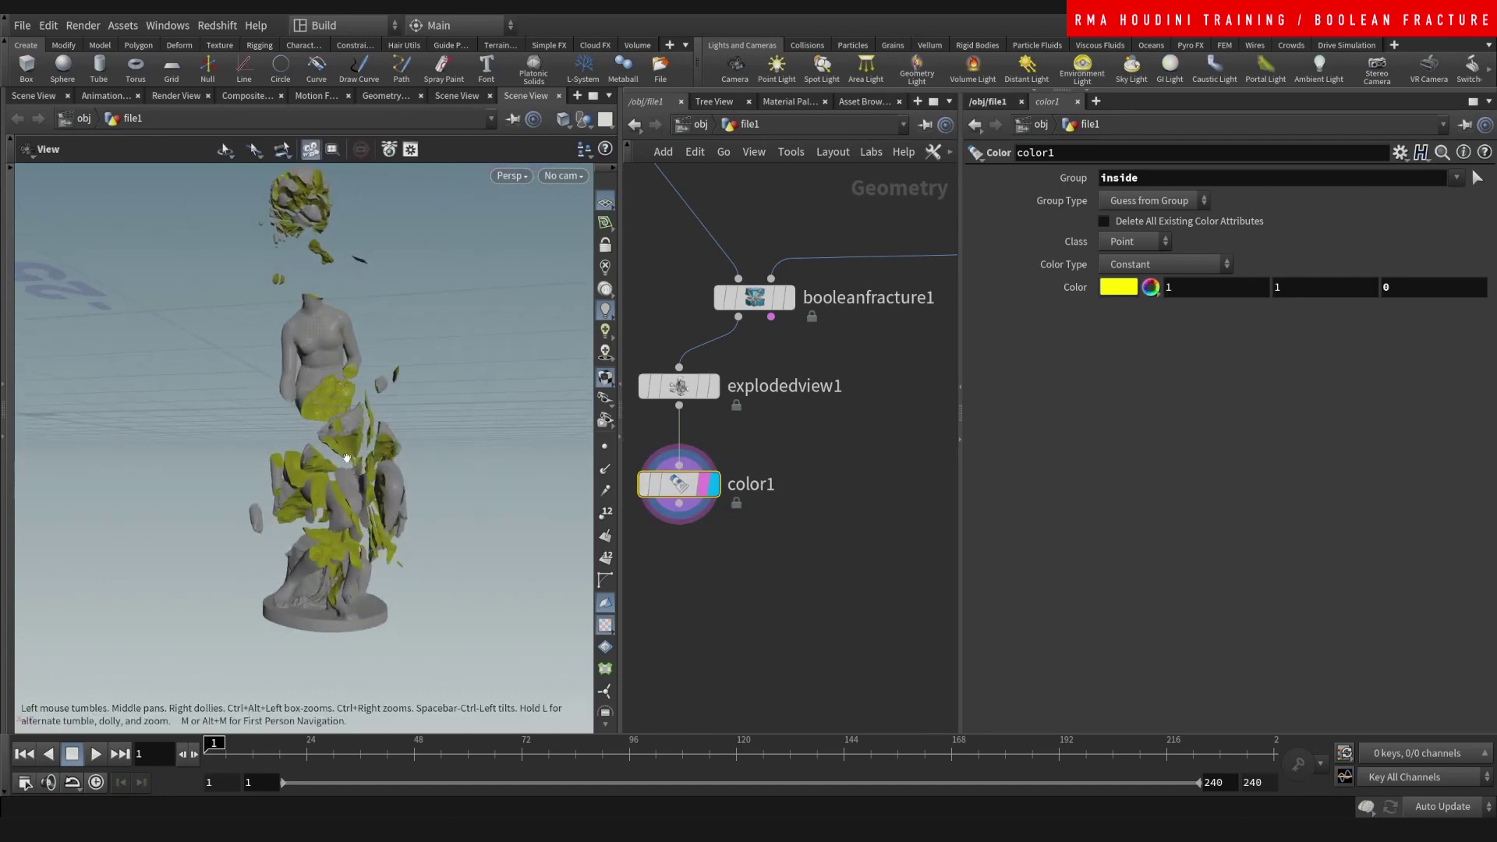
{"action": "right_click_drag", "start_coordinate": [312, 399], "coordinate": [374, 358], "text": "alt"}
{"action": "middle_click_drag", "start_coordinate": [374, 357], "coordinate": [366, 421], "text": "alt"}
Duplicate color1 below itself as color2, connect it to color1's output and display it.
{"action": "middle_click_drag", "start_coordinate": [795, 459], "coordinate": [810, 386]}
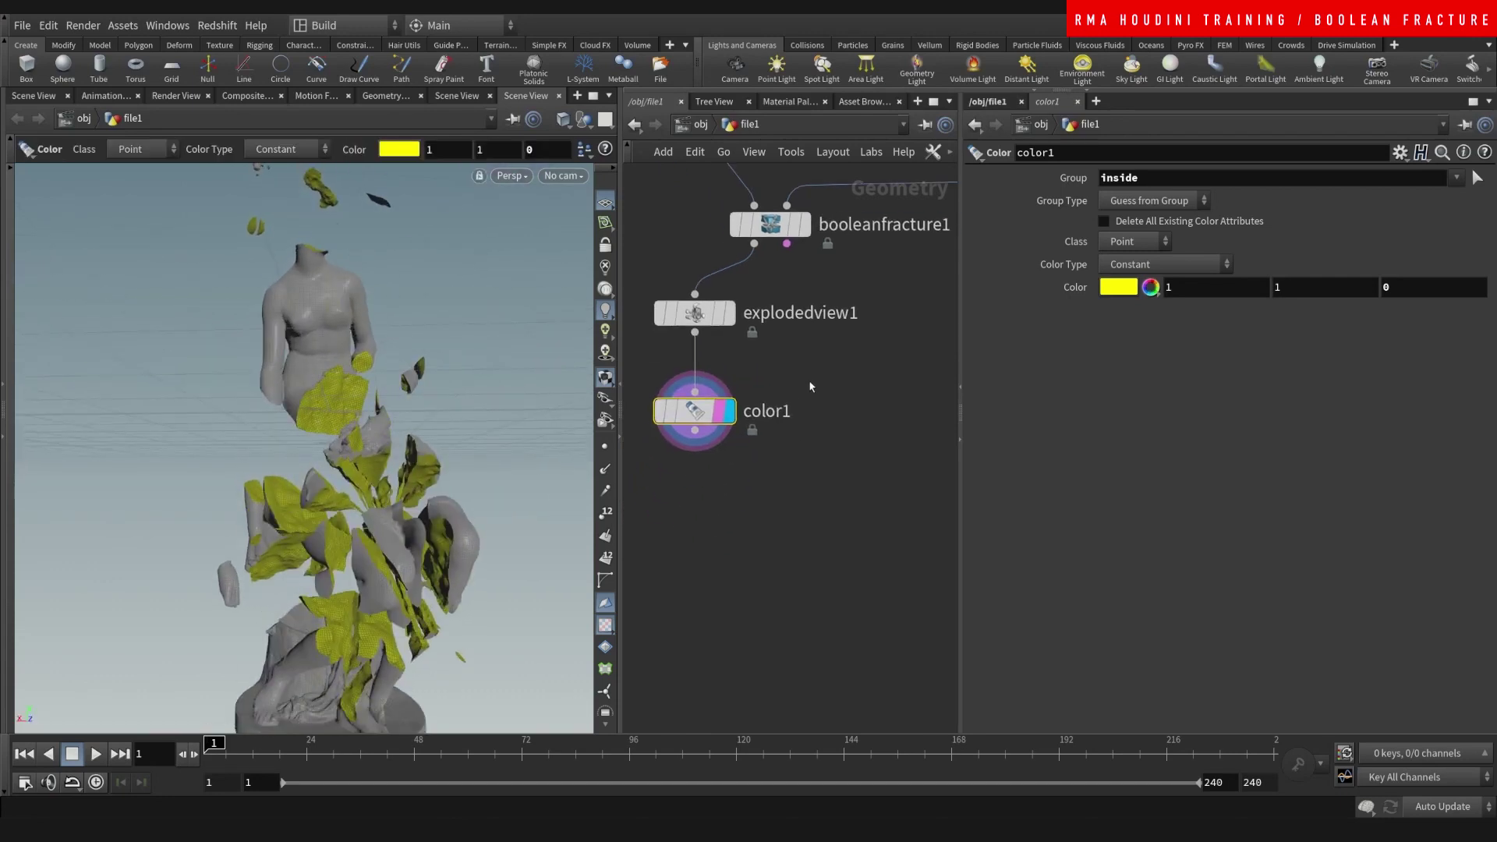
{"action": "left_click_drag", "start_coordinate": [712, 422], "coordinate": [712, 546], "text": "alt"}
{"action": "left_click", "coordinate": [695, 430]}
{"action": "left_click", "coordinate": [695, 517]}
{"action": "left_click_drag", "start_coordinate": [764, 488], "coordinate": [730, 543]}
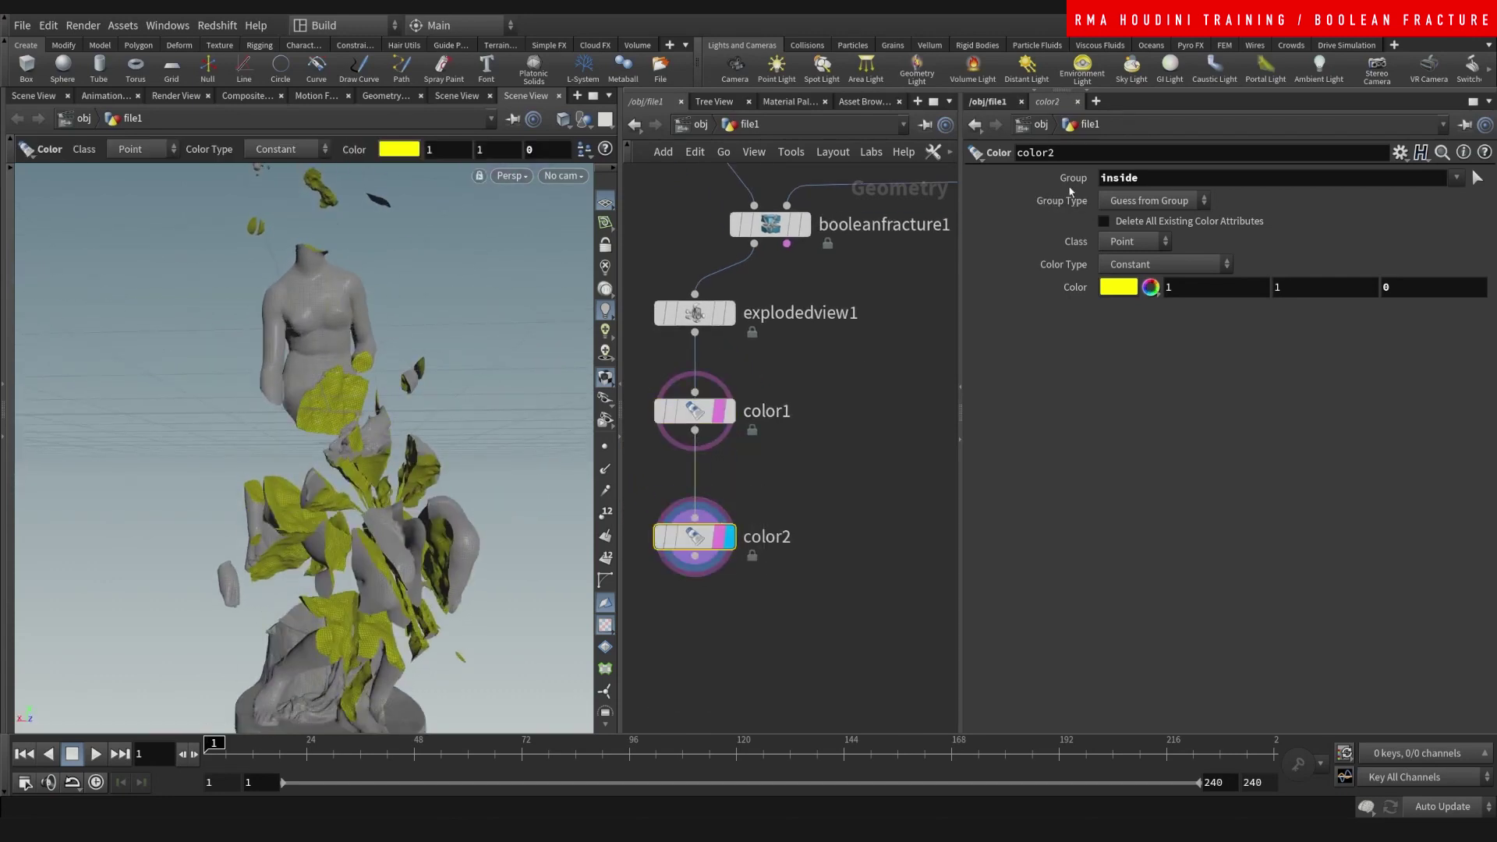
Set color2's group to !inside and its color to blue (0, 0, 1).
{"action": "left_click", "coordinate": [1100, 178]}
{"action": "type", "text": "!"}
{"action": "left_click", "coordinate": [840, 436]}
{"action": "left_click", "coordinate": [1121, 291]}
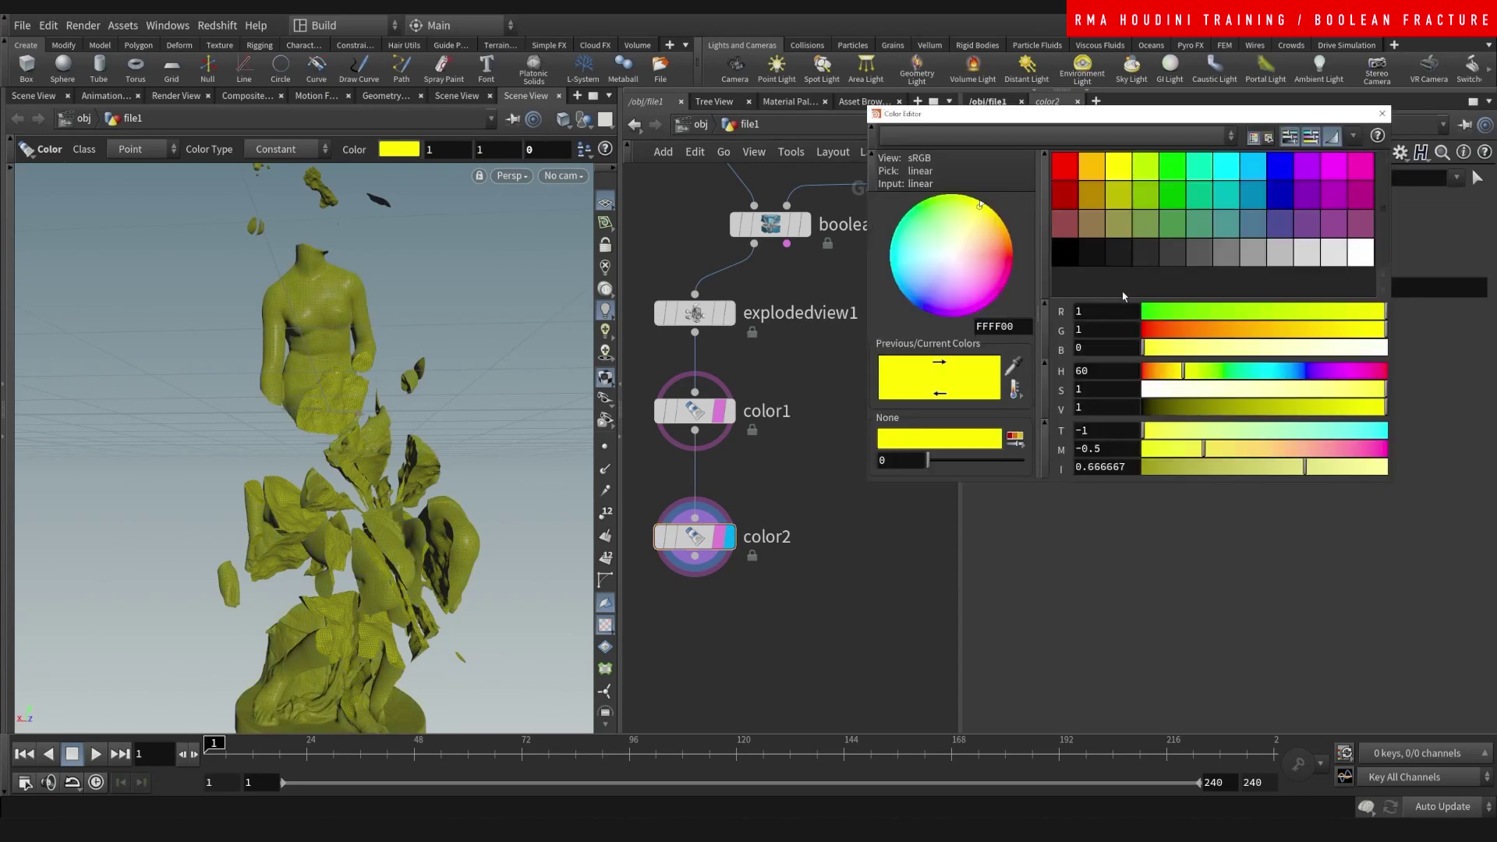
{"action": "left_click", "coordinate": [1267, 171]}
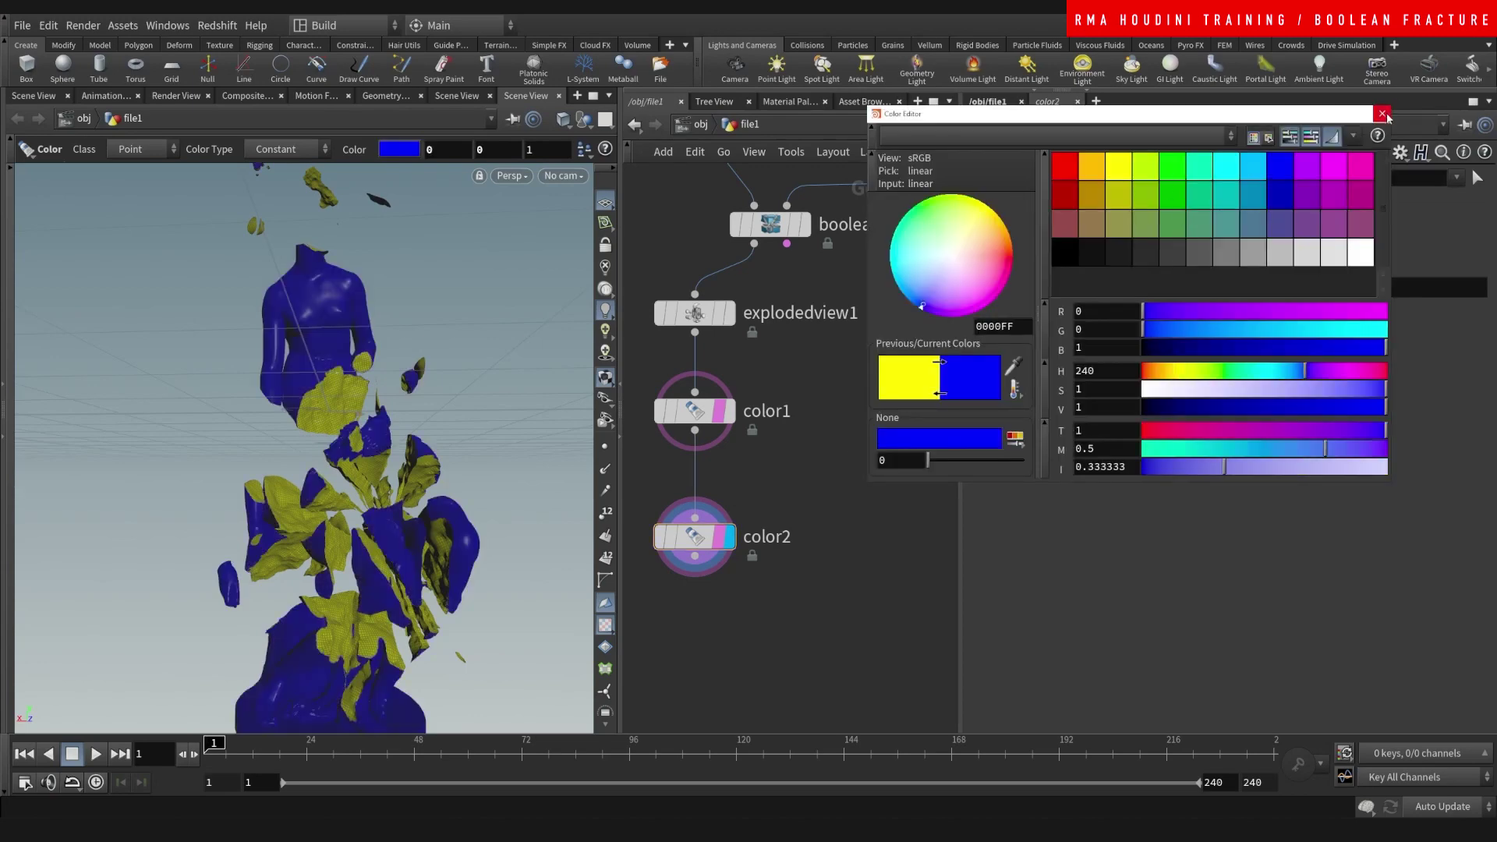
{"action": "left_click", "coordinate": [1381, 113]}
Inspect the two-colored pieces and close them back together by setting explodedview1's uniform scale to 0.
{"action": "right_click_drag", "start_coordinate": [374, 359], "coordinate": [365, 424], "text": "alt"}
{"action": "middle_click_drag", "start_coordinate": [365, 423], "coordinate": [363, 444], "text": "alt"}
{"action": "right_click_drag", "start_coordinate": [415, 381], "coordinate": [414, 414], "text": "alt"}
{"action": "middle_click_drag", "start_coordinate": [374, 463], "coordinate": [357, 492], "text": "alt"}
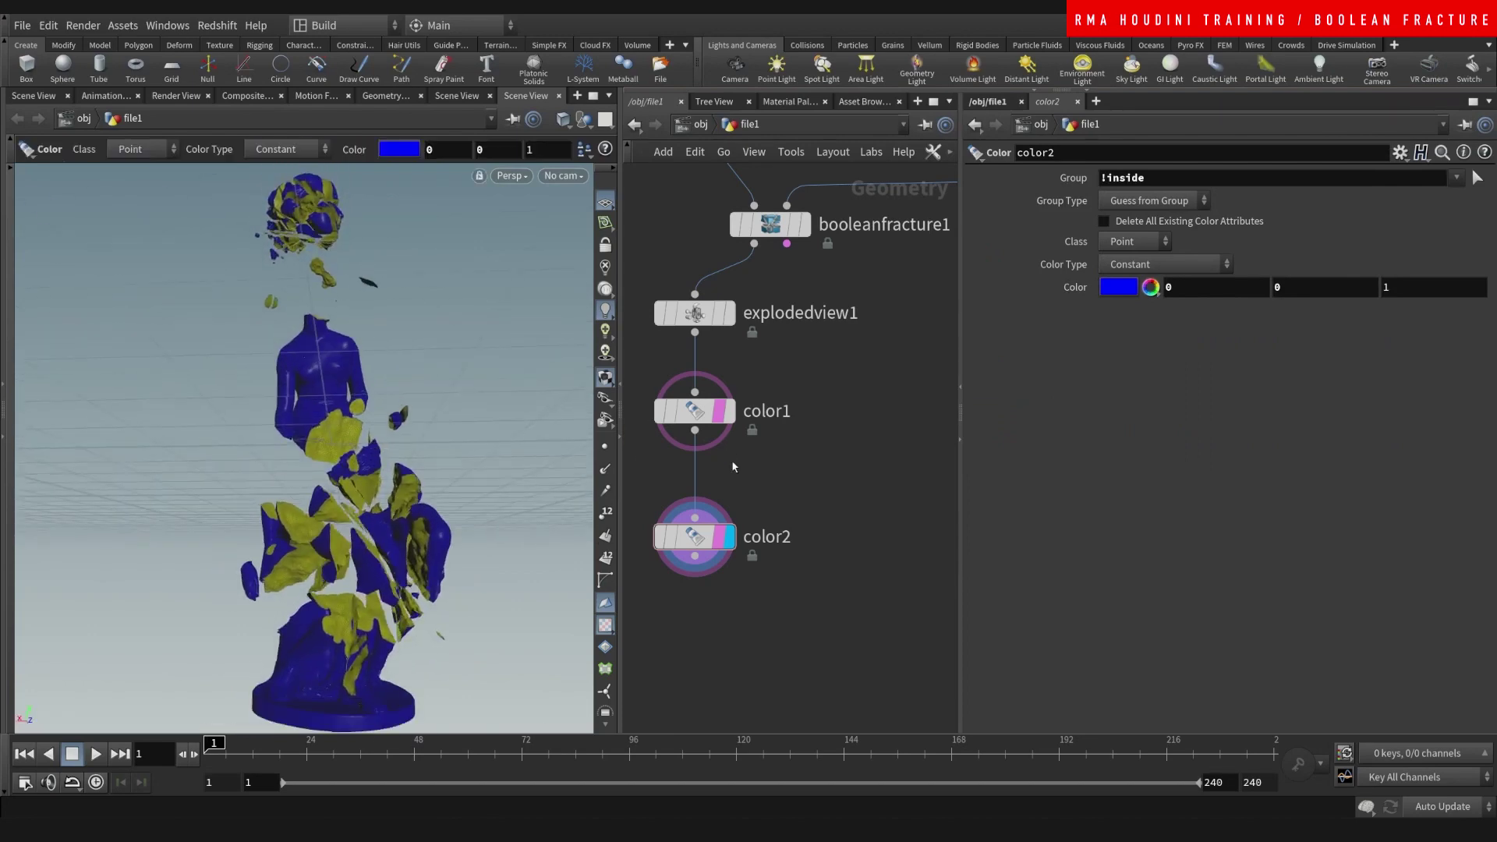
{"action": "left_click_drag", "start_coordinate": [503, 486], "coordinate": [580, 429], "text": "alt"}
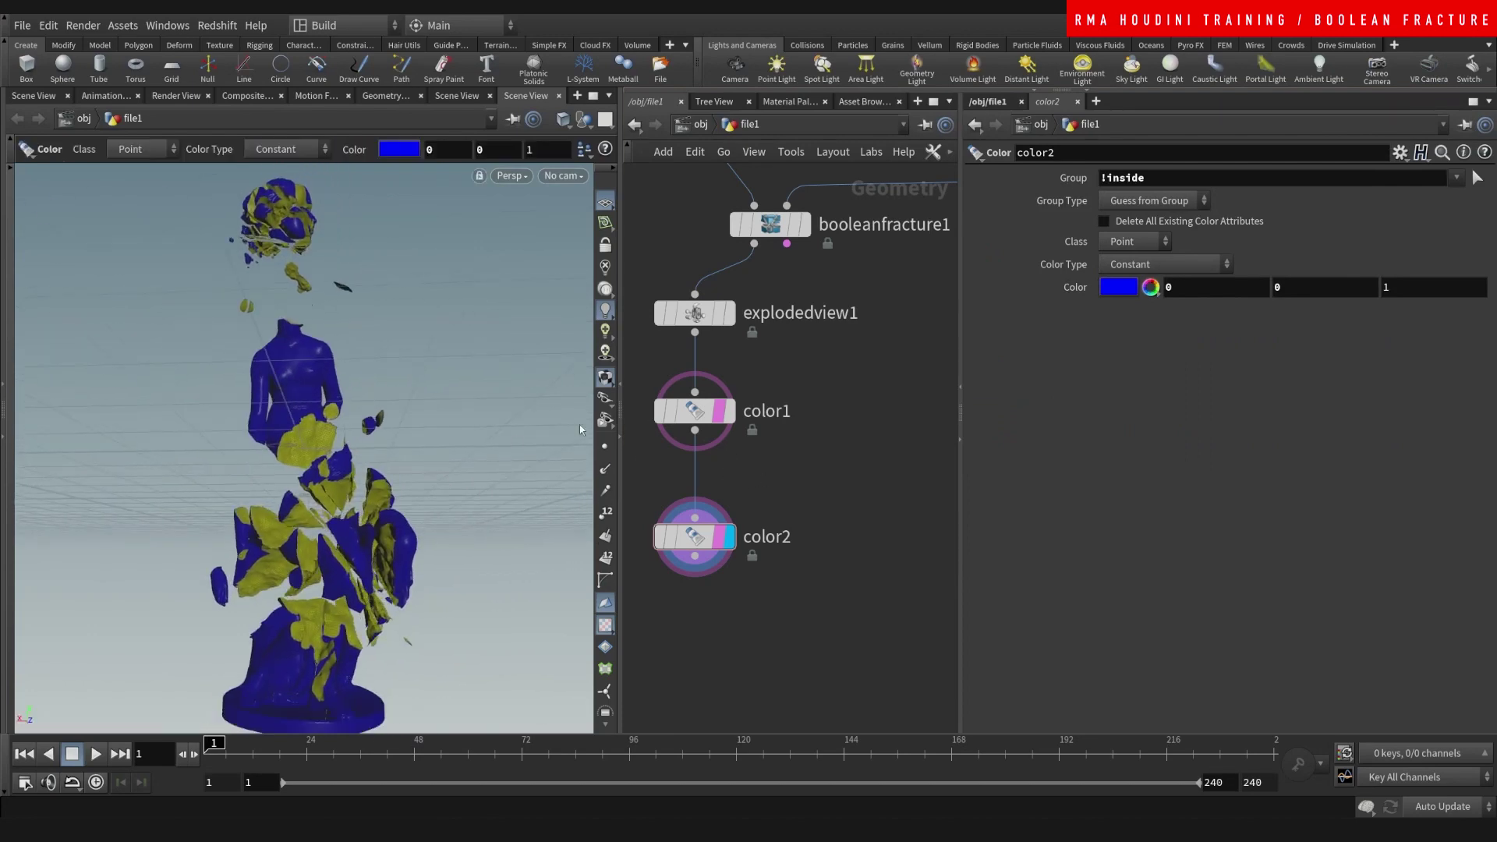
{"action": "left_click", "coordinate": [724, 535]}
{"action": "left_click_drag", "start_coordinate": [763, 353], "coordinate": [728, 318]}
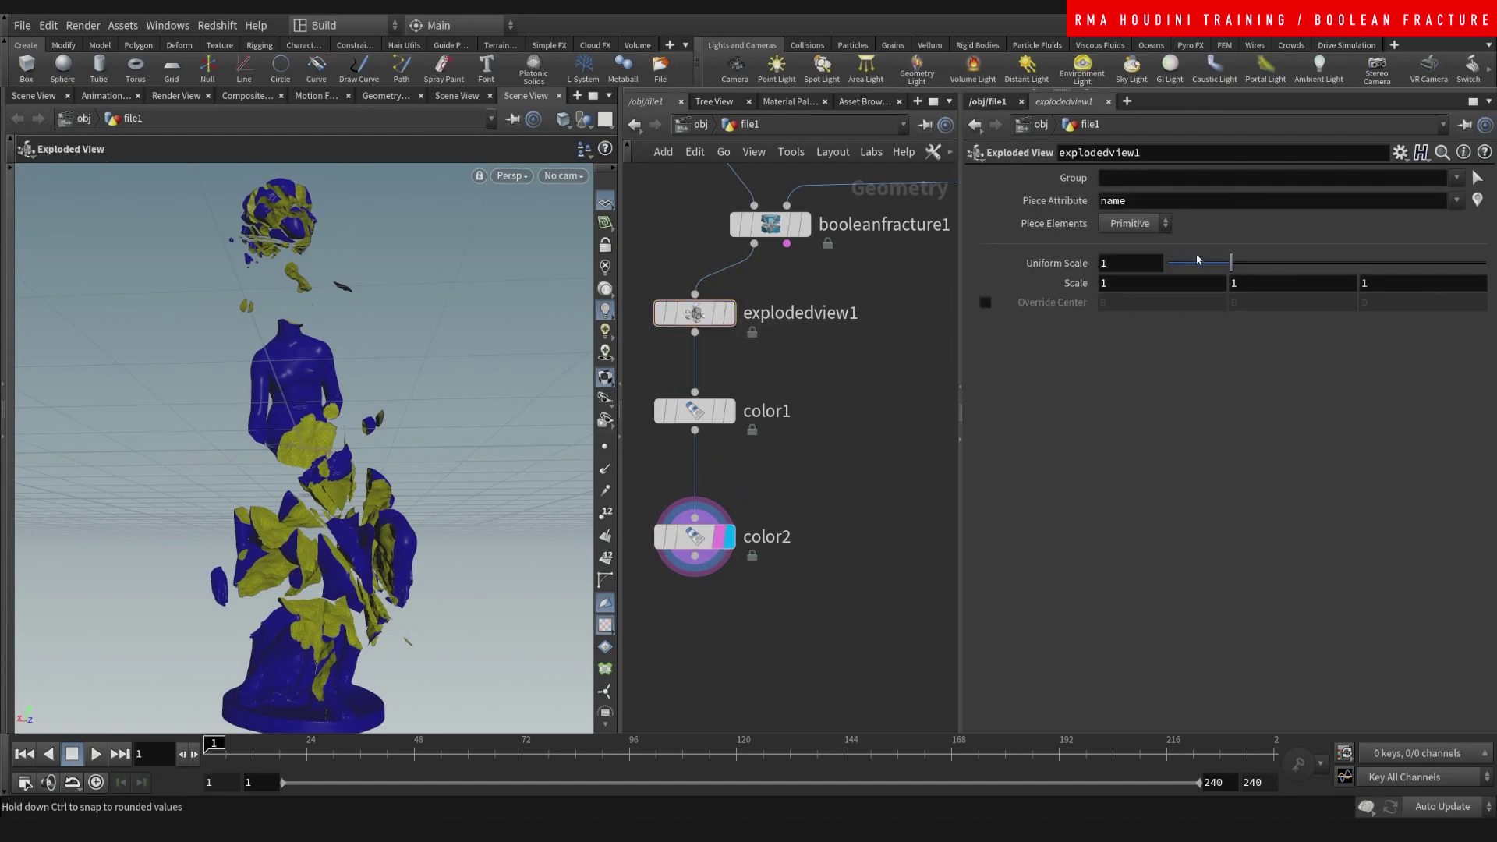
{"action": "left_click_drag", "start_coordinate": [1229, 264], "coordinate": [1310, 251]}
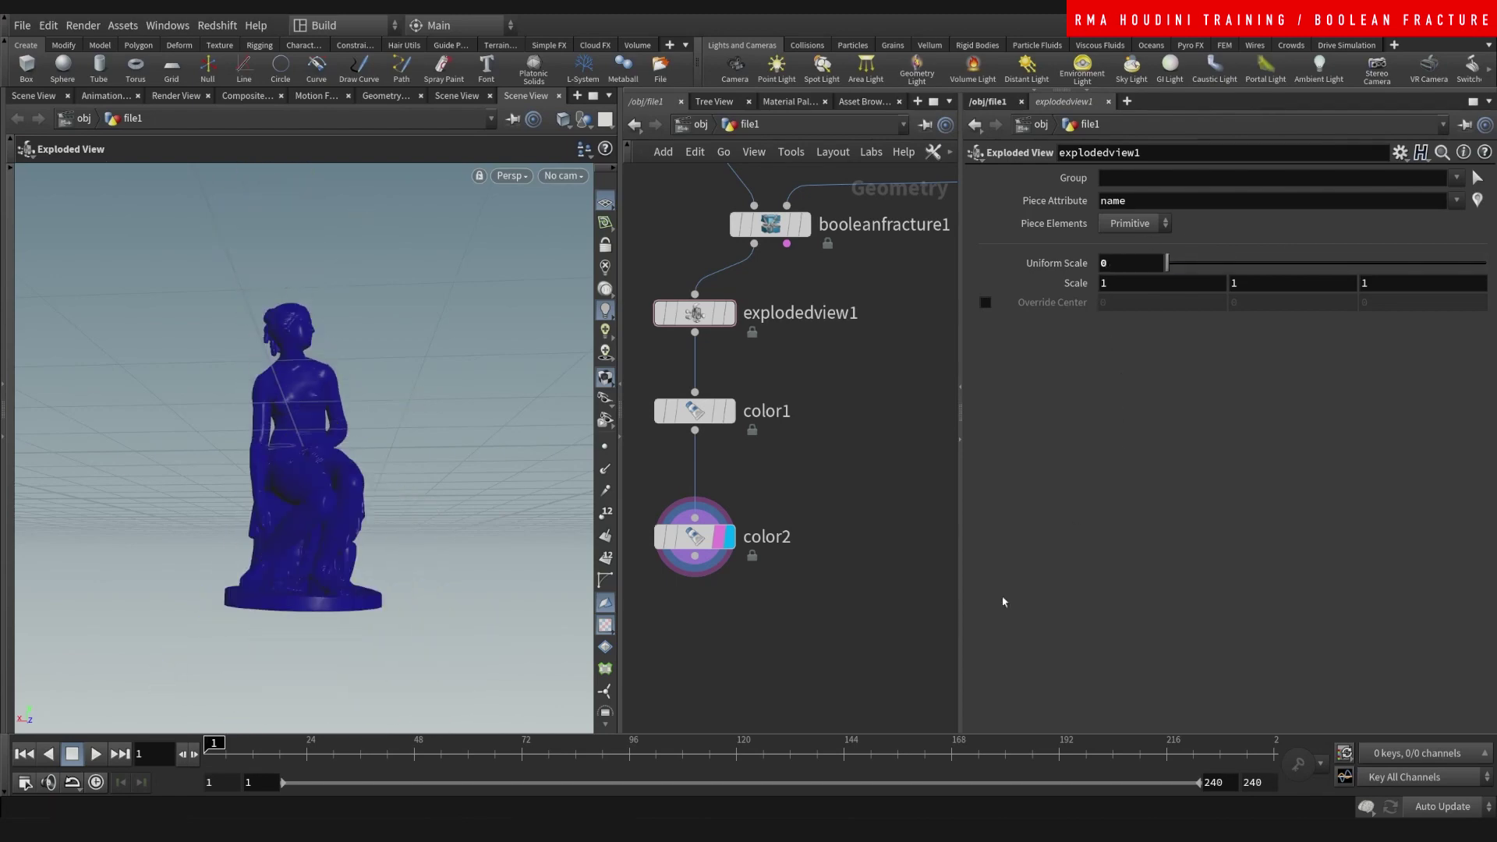